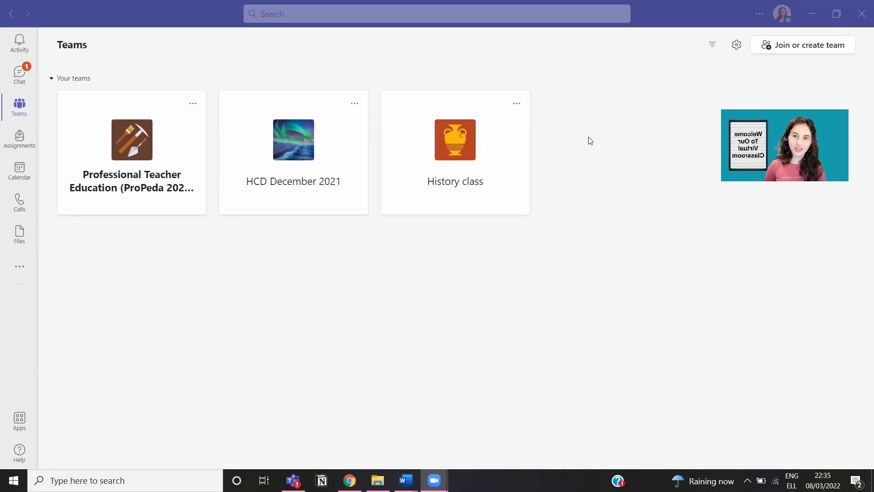
Step: Look at the join-or-create team page and its join-code option
click(782, 55)
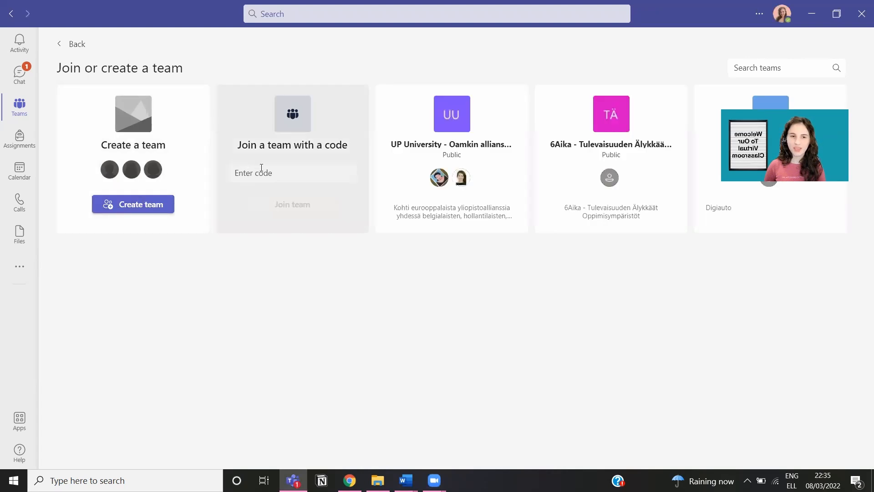
click(261, 168)
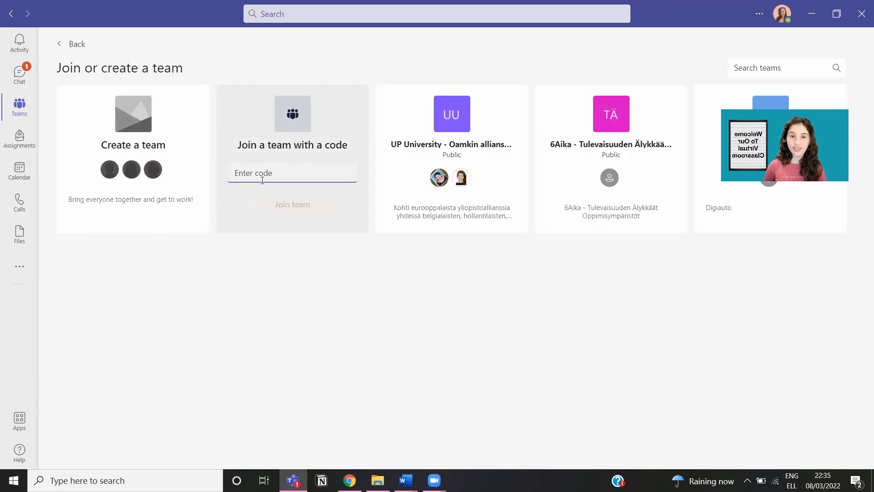
mouse_move(130, 203)
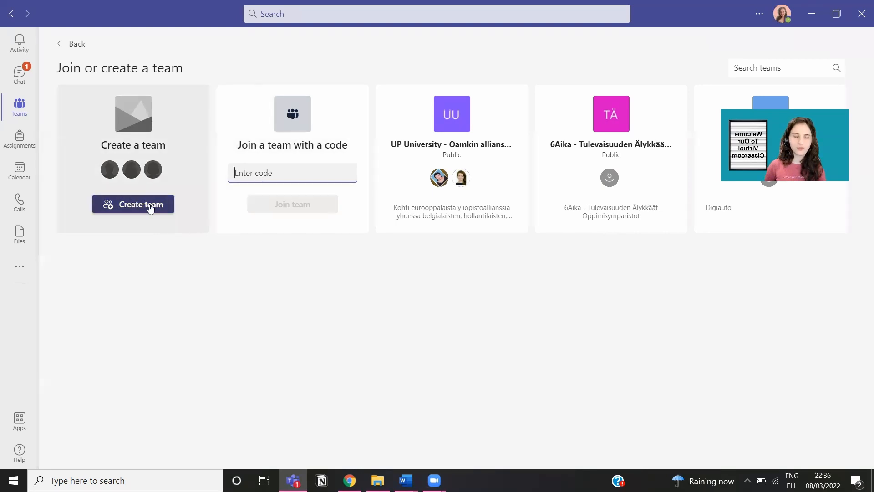
Step: Return to the teams list and open History class's empty team 1 channel
click(56, 48)
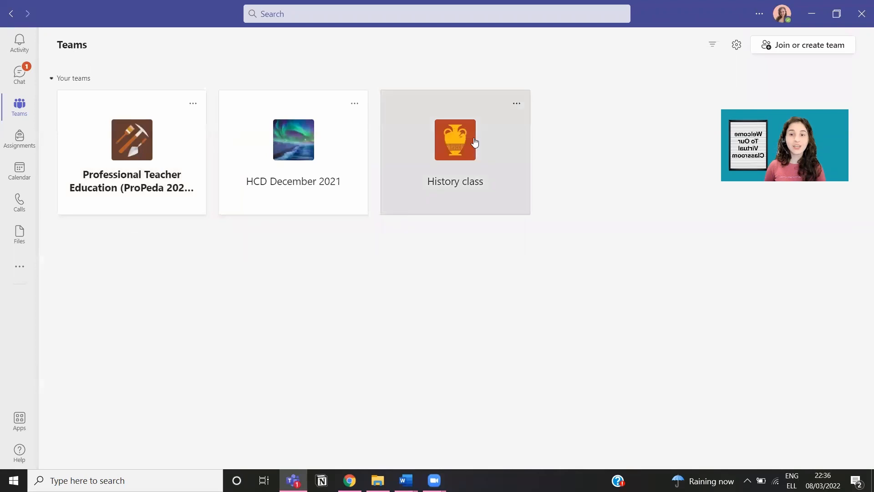
click(475, 142)
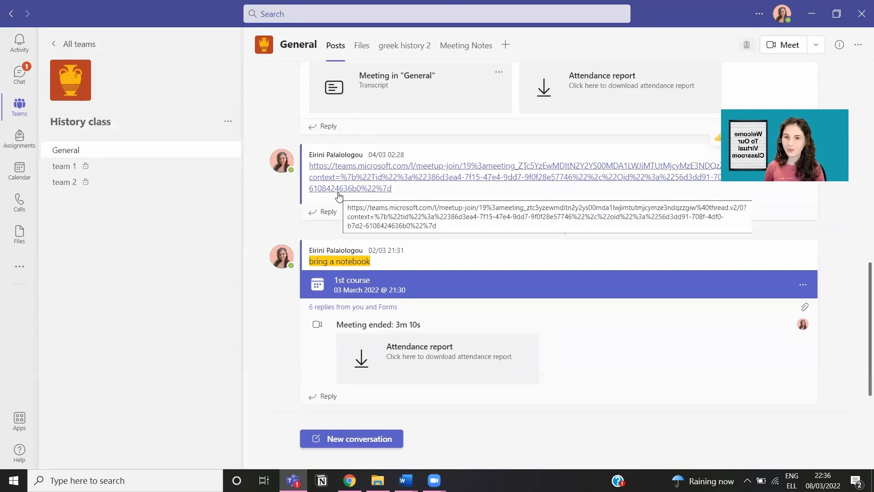
click(97, 172)
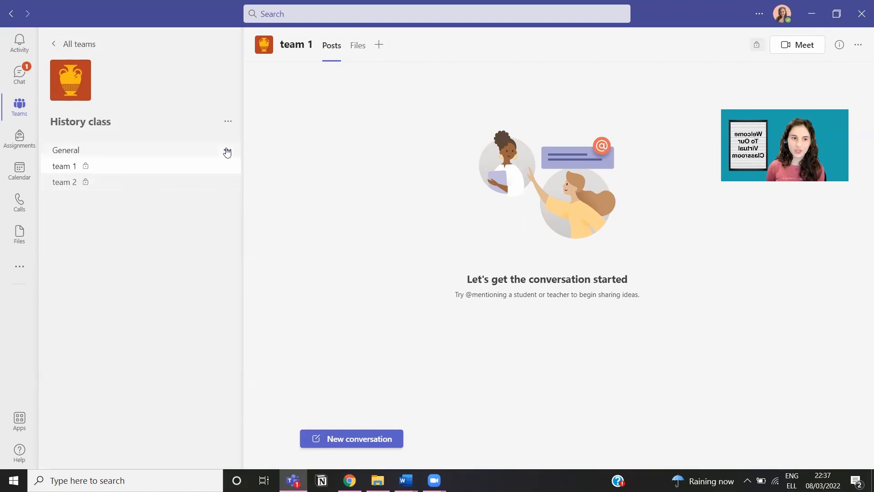
Step: Open and dismiss the General channel's options menu
click(228, 150)
mouse_move(215, 169)
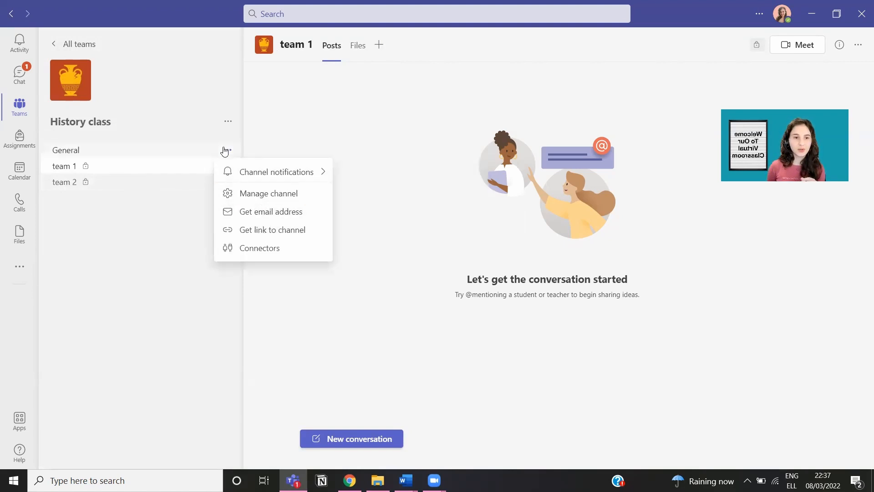
click(226, 151)
click(226, 152)
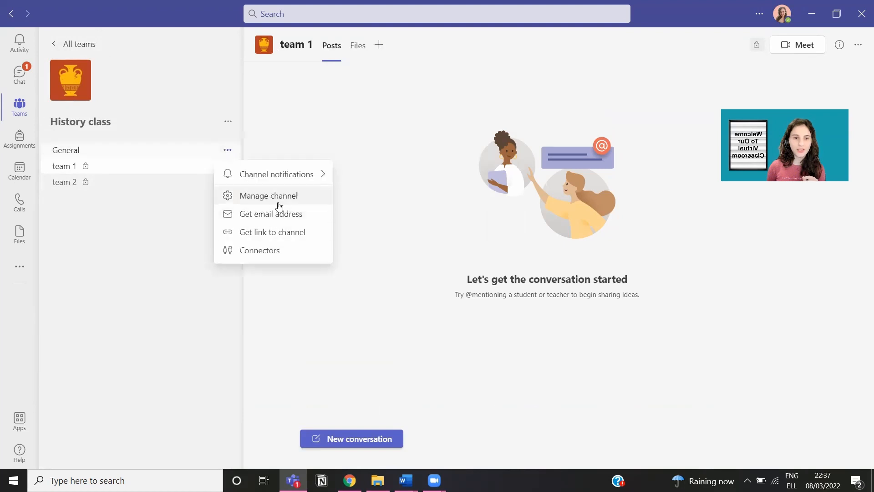
click(298, 133)
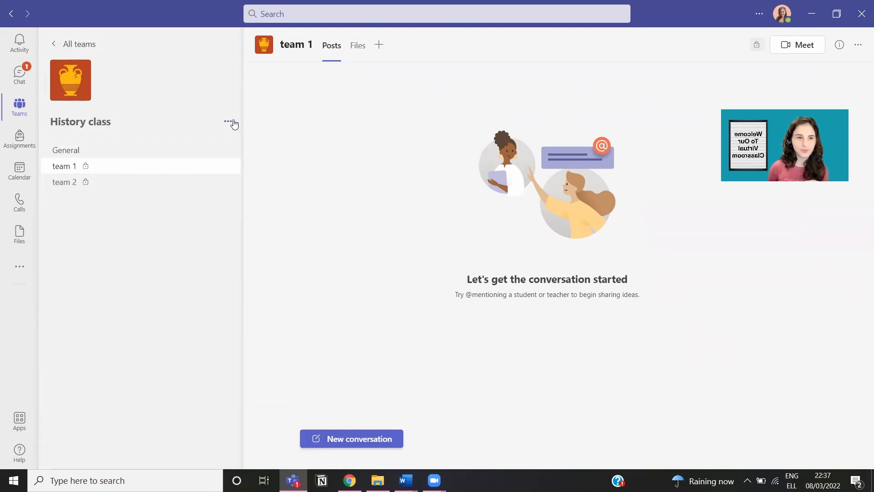
Step: Add a Standard-privacy channel named 'team 3' to History class
click(228, 122)
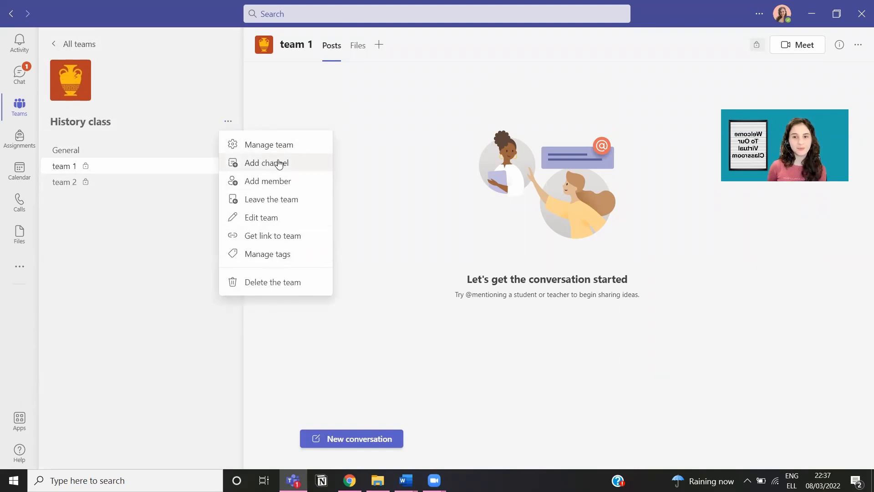
click(279, 164)
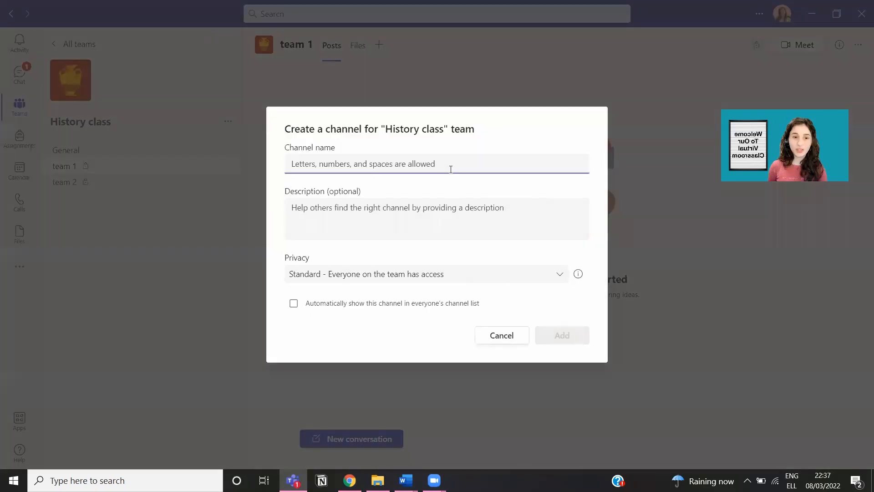
text(te)
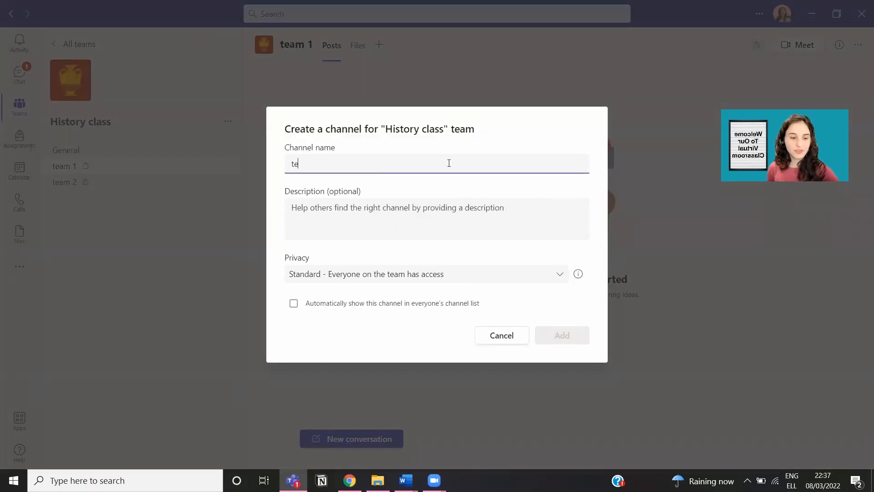
text(am )
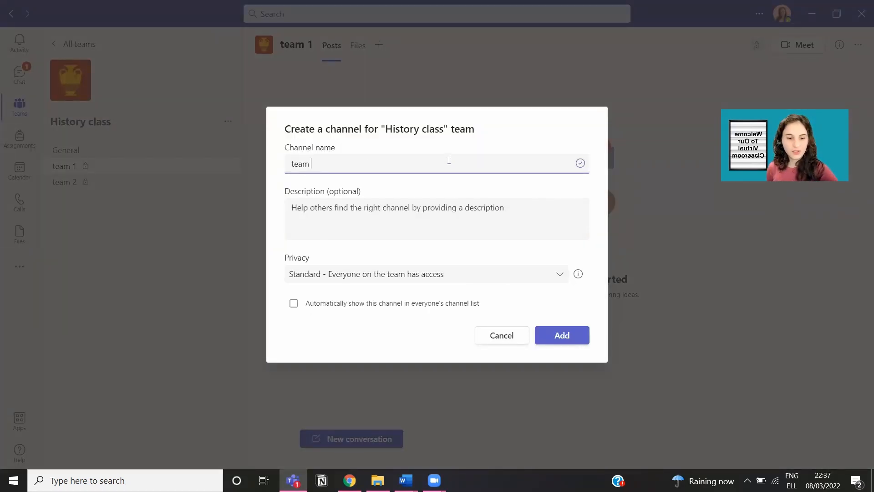
text(3)
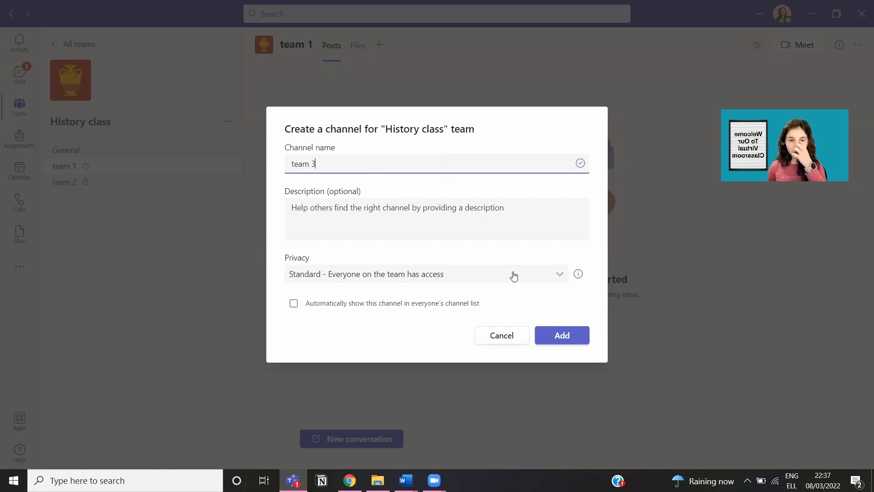
click(515, 271)
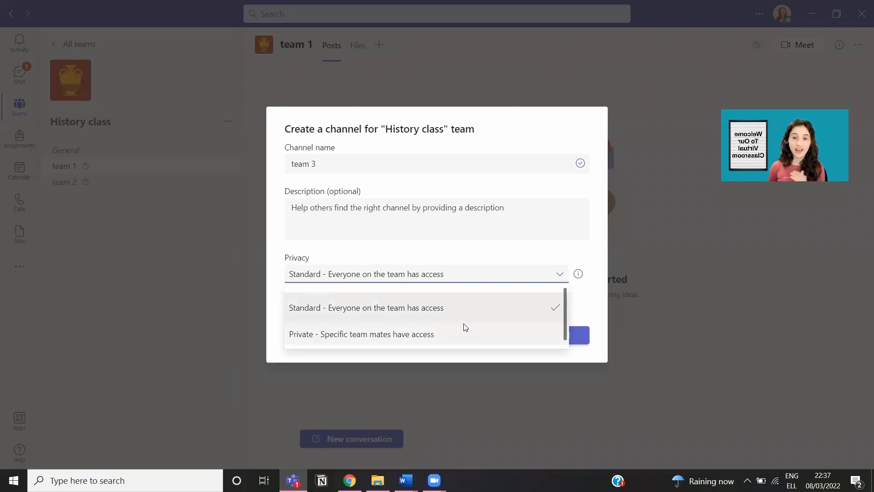
click(605, 318)
click(565, 334)
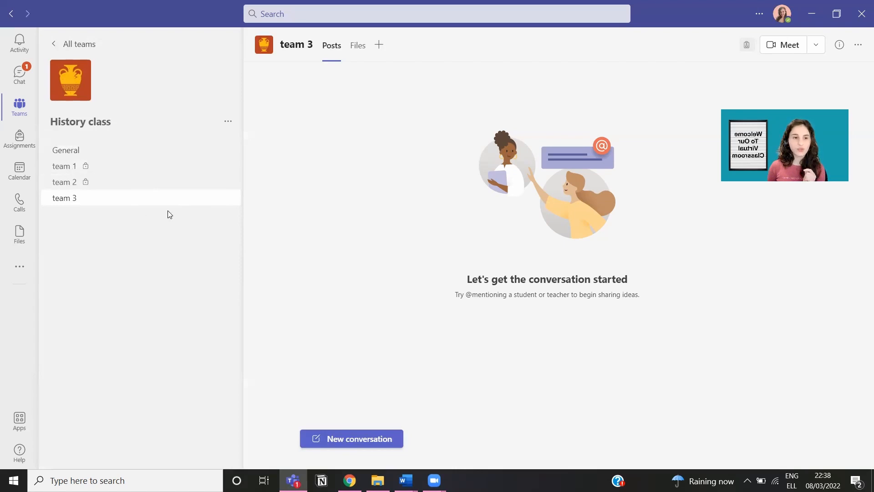
Step: View the team 3 channel's permission settings and usage analytics
click(225, 200)
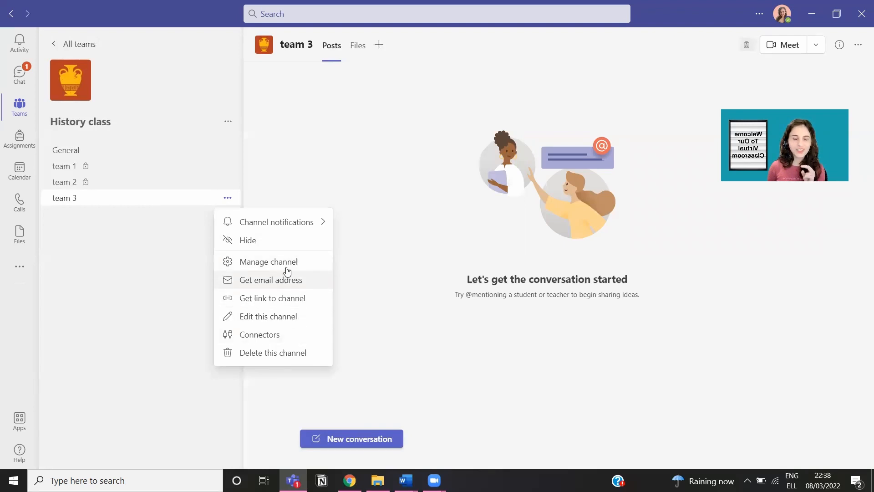
click(287, 267)
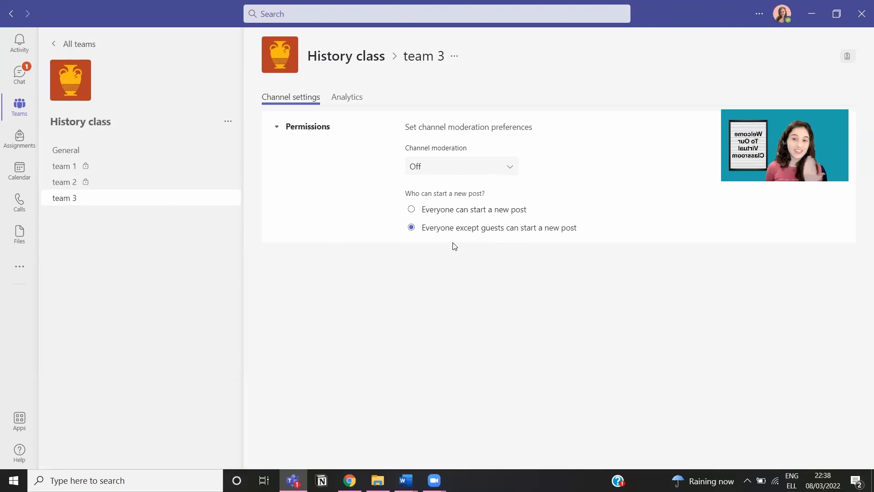
click(342, 107)
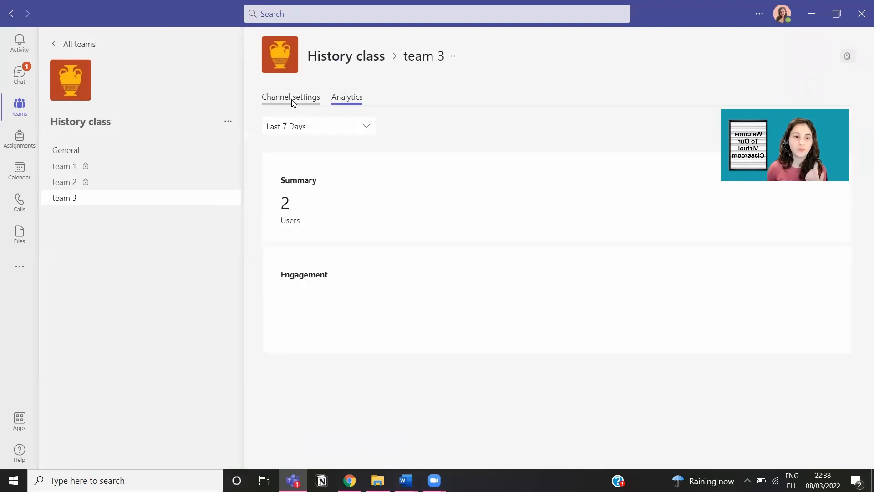
click(292, 101)
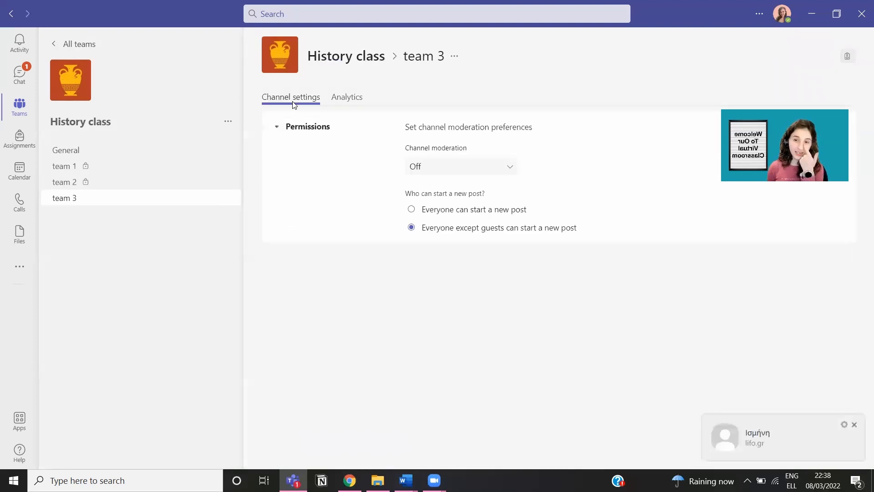
Step: Check the General channel's posting permissions, then switch to team 2
click(167, 183)
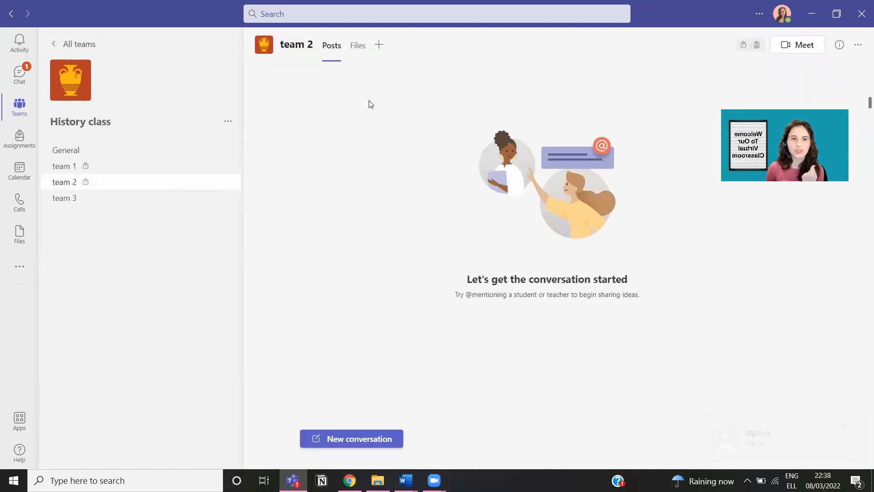
click(117, 154)
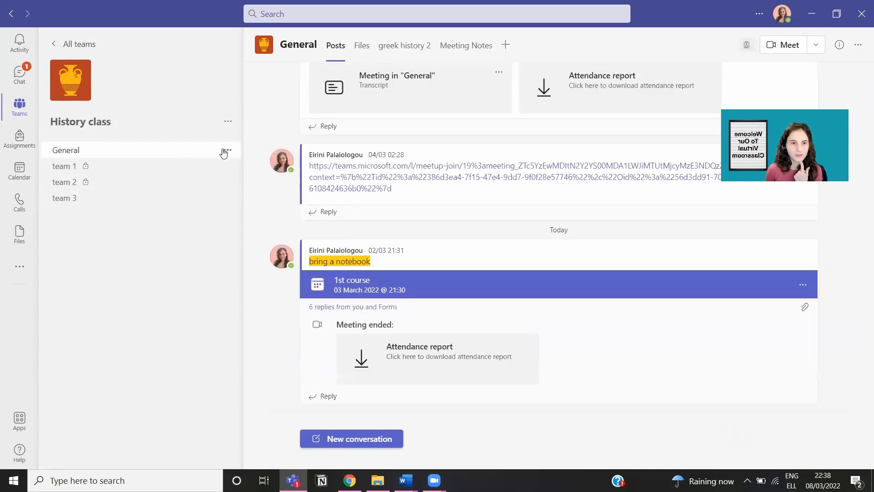
click(226, 150)
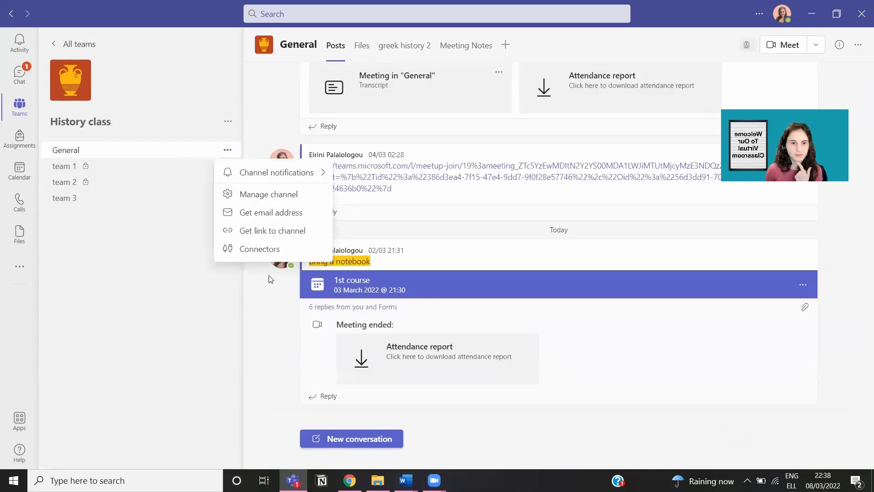
click(265, 199)
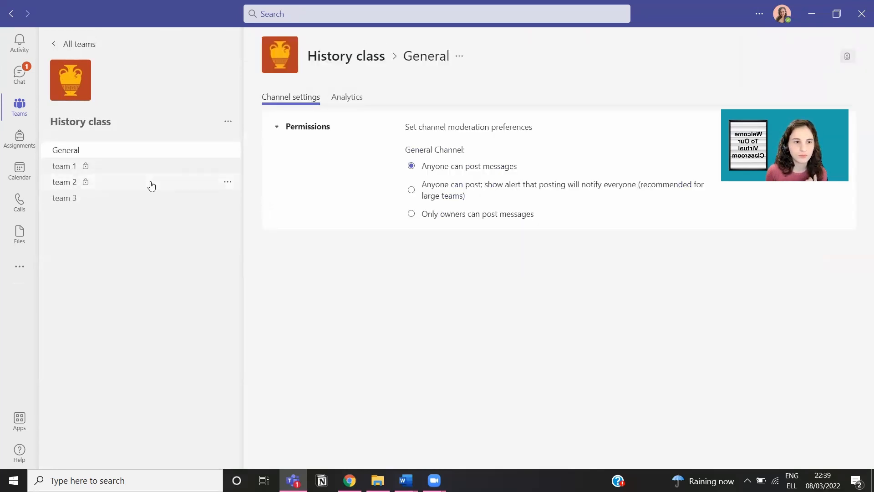
click(151, 185)
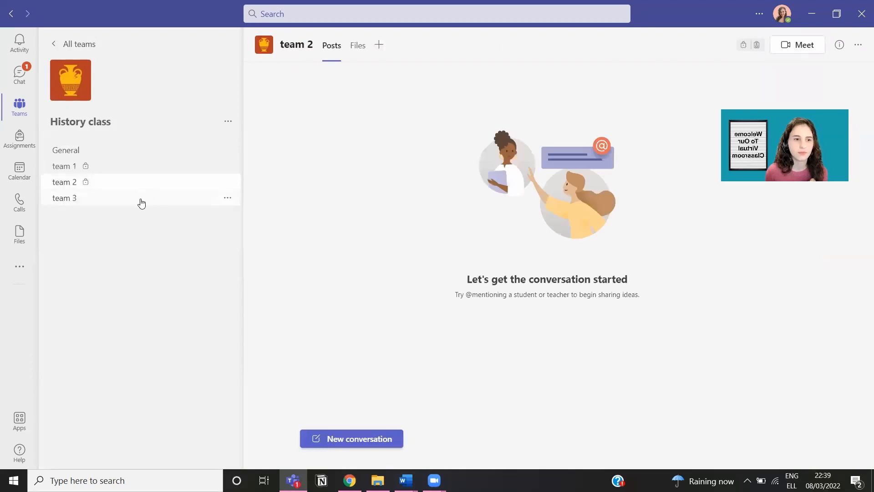
Step: Review History class's members and guests (one owner, one guest), then return to team 3
click(142, 203)
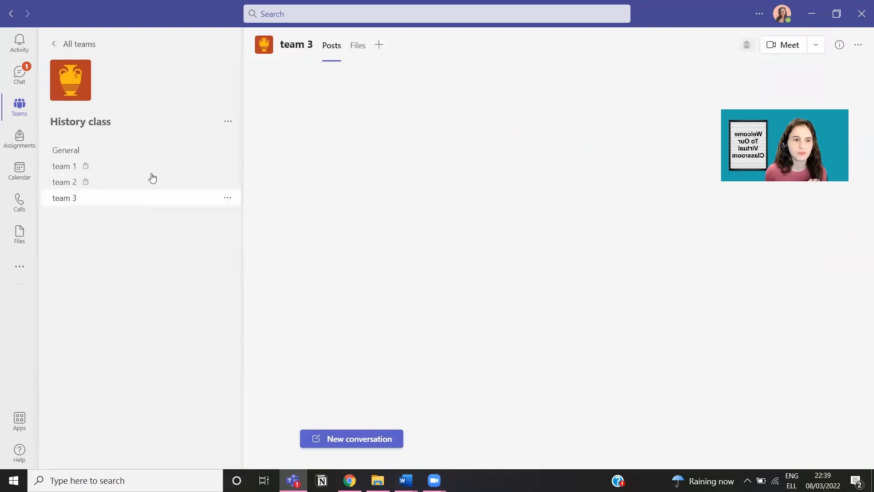
click(227, 123)
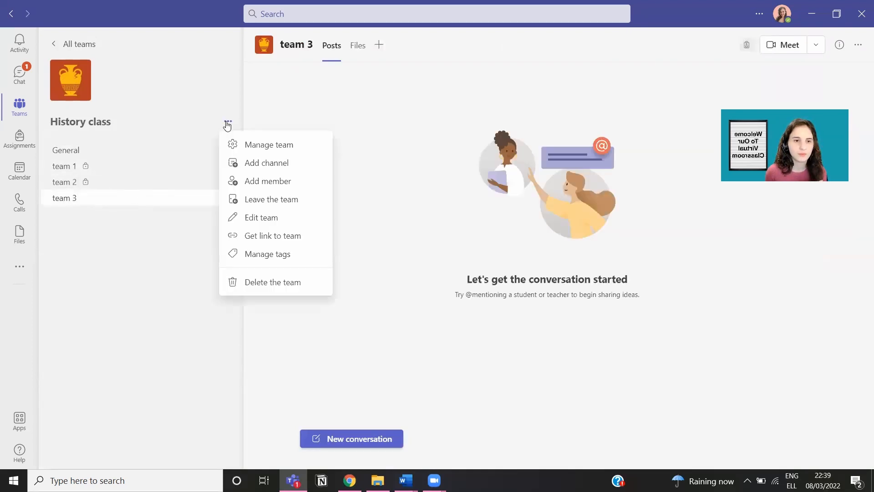
click(258, 146)
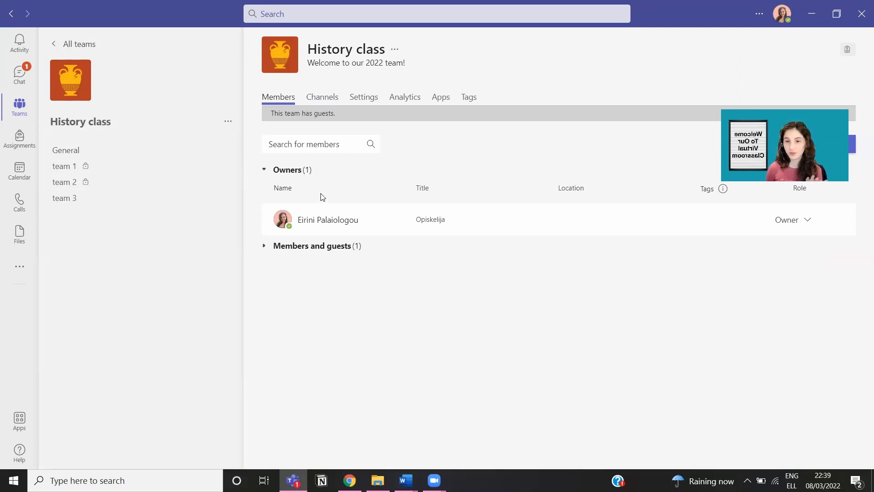
click(281, 248)
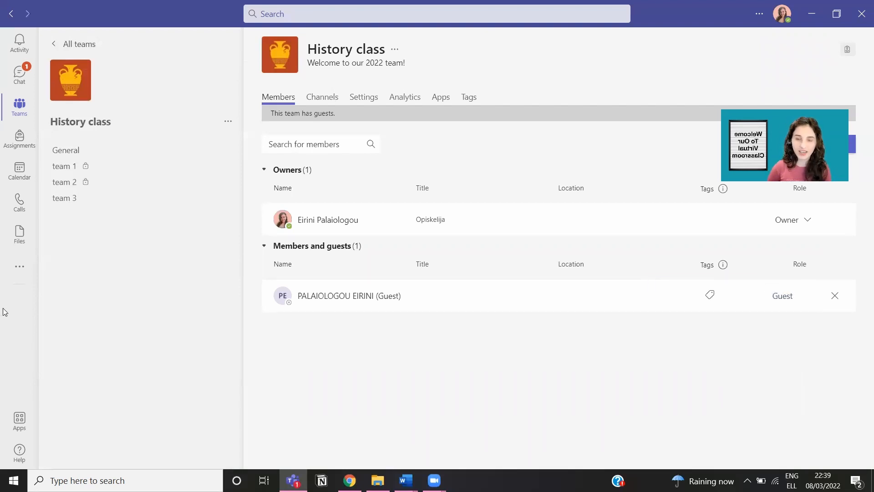
click(121, 197)
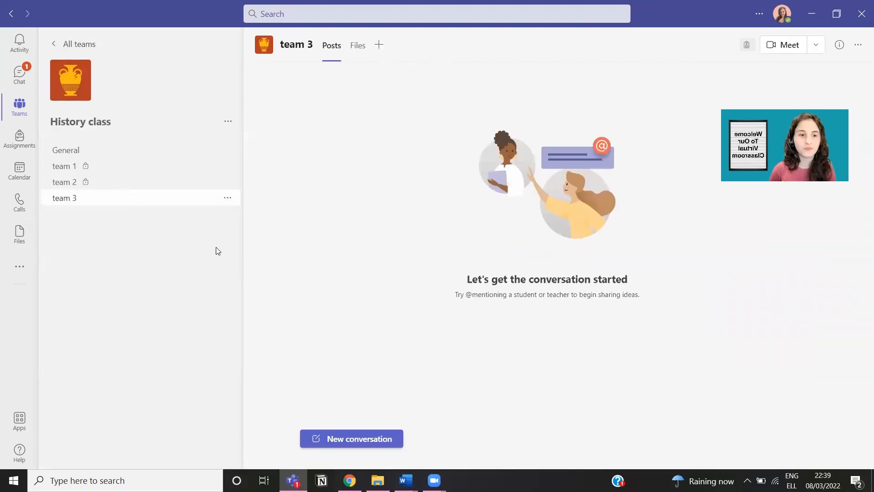
Step: Leave team 3's channel moderation Off so everyone can start posts, then open General
click(227, 198)
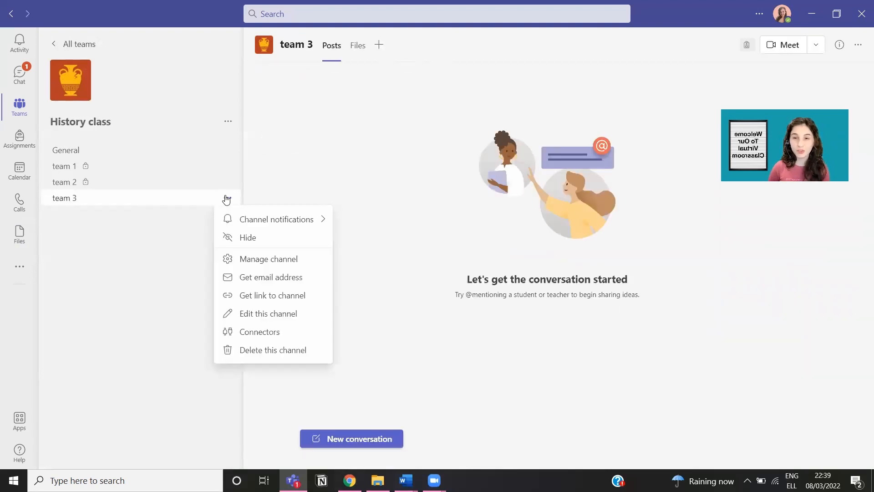
click(252, 260)
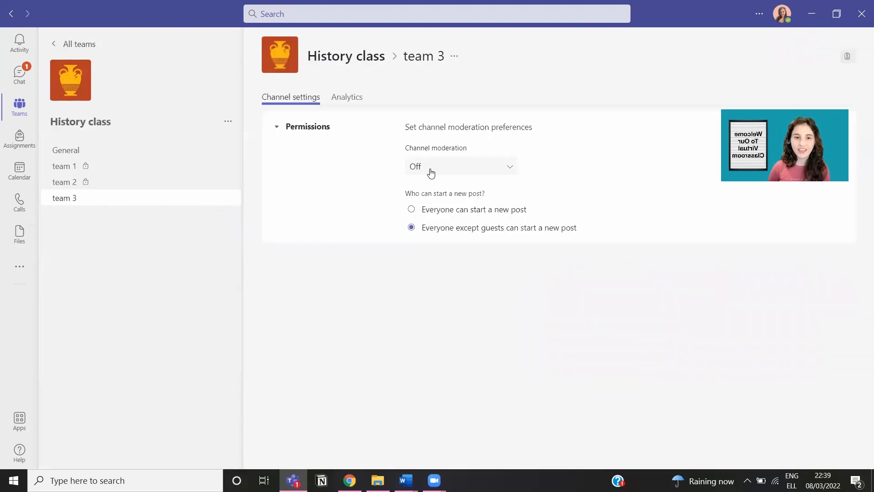
click(474, 172)
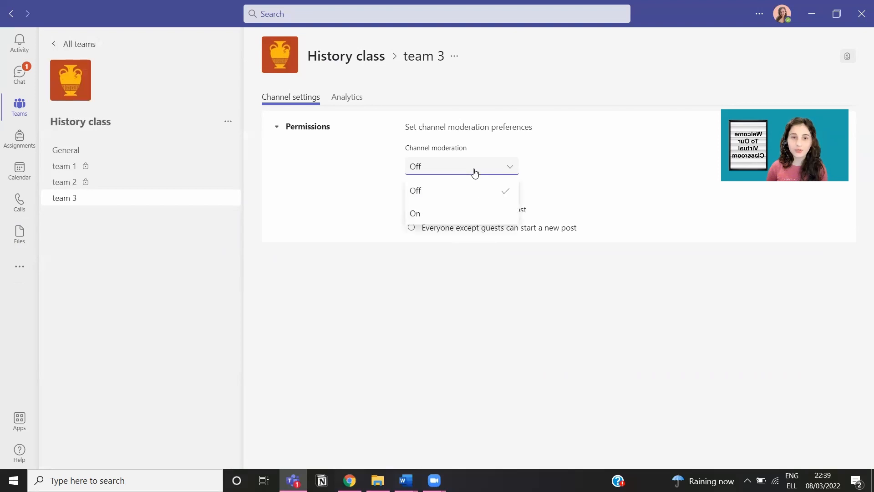
click(474, 172)
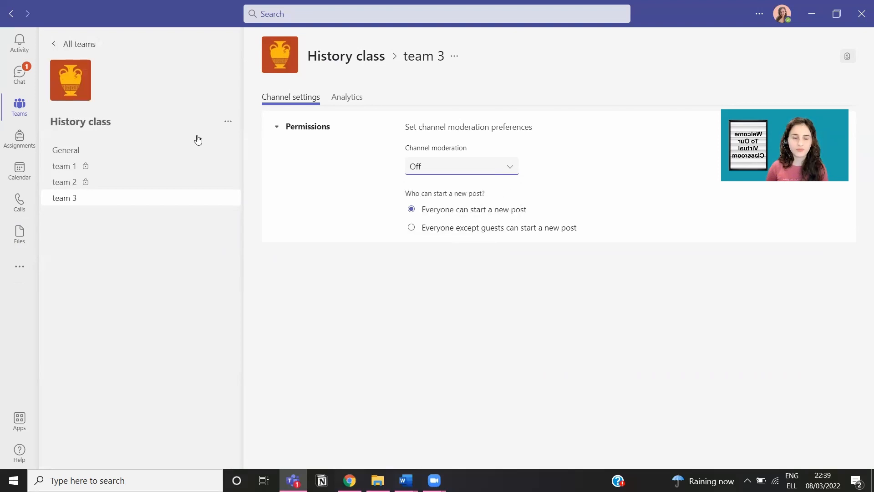
click(140, 157)
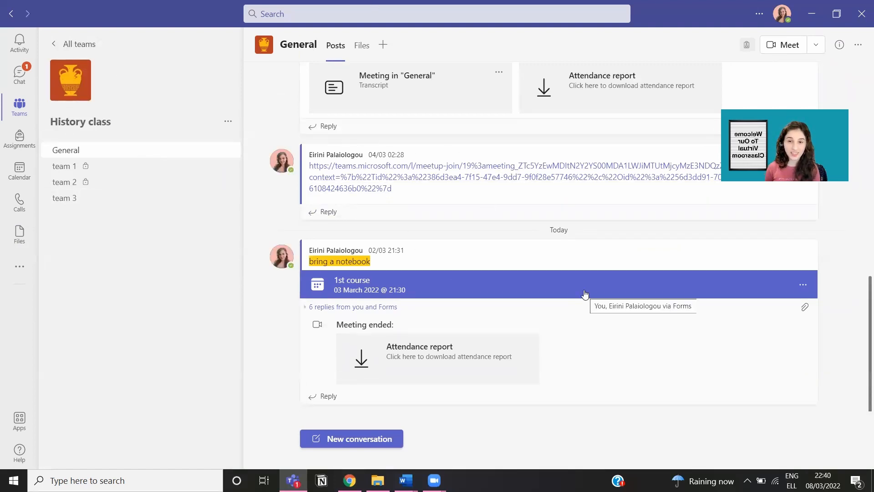
Step: Browse General's Files, greek history 2 and Meeting Notes tabs, ending on '1st course' notes
click(144, 175)
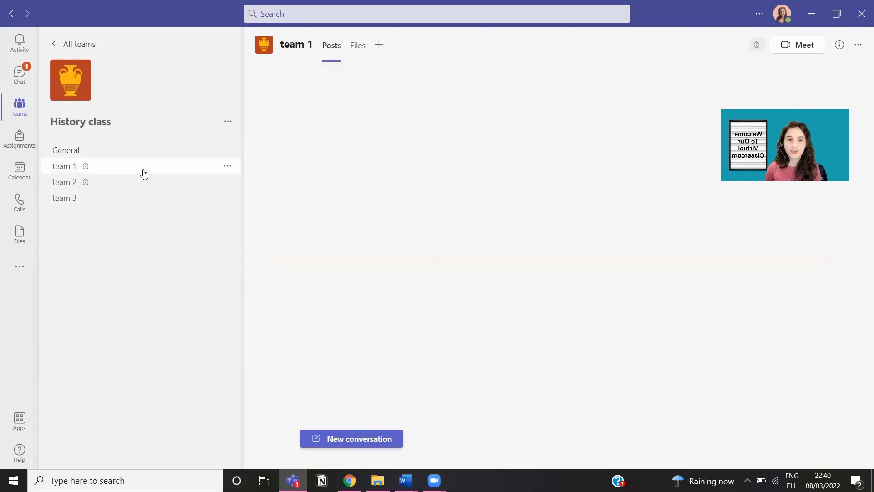
click(145, 155)
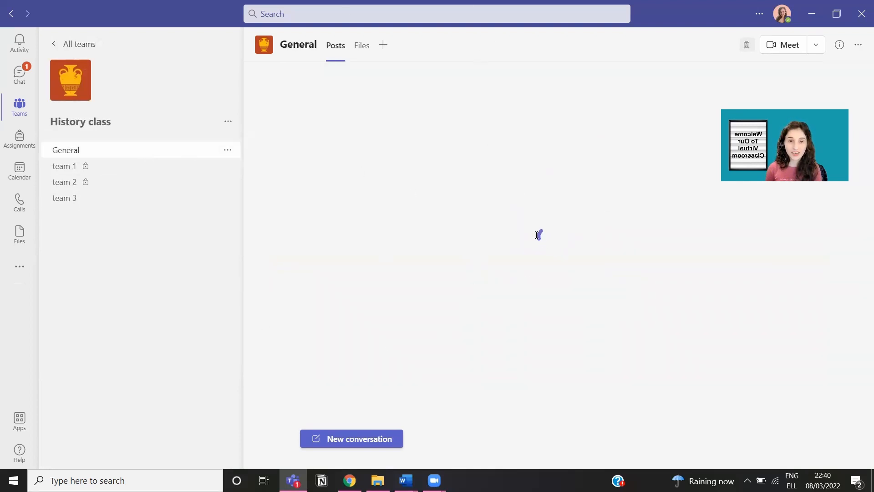
click(362, 45)
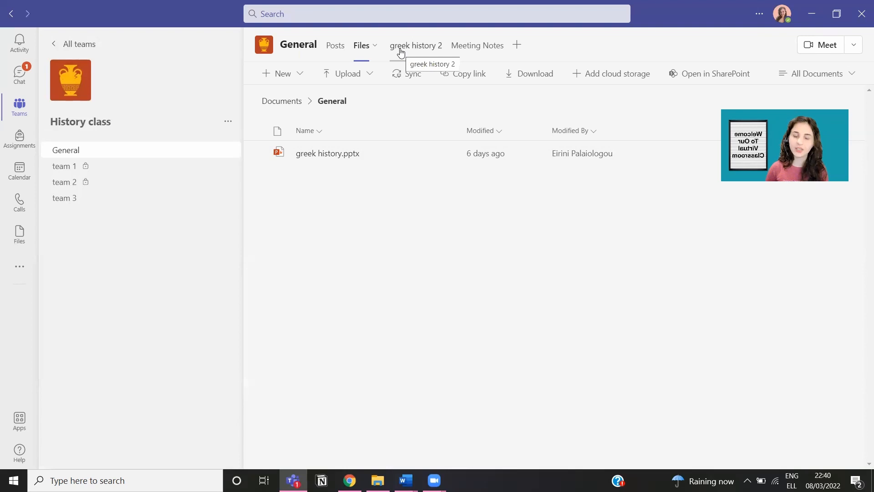
click(400, 51)
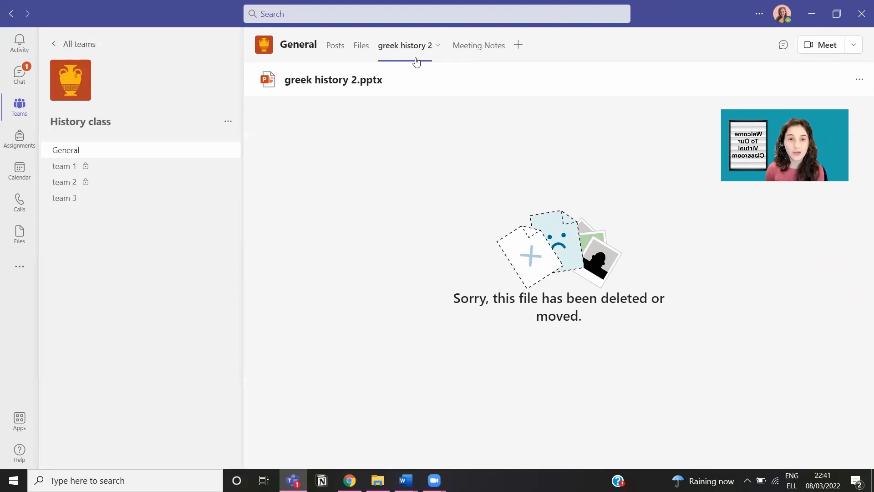
click(478, 50)
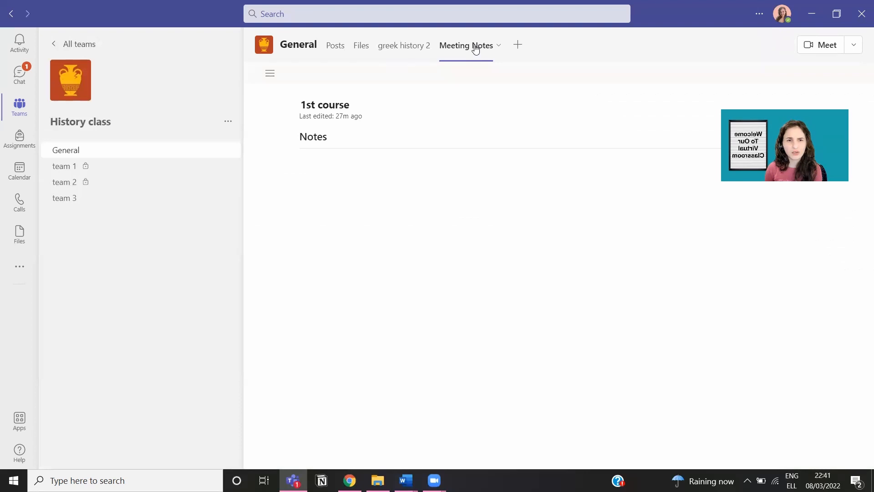
click(518, 45)
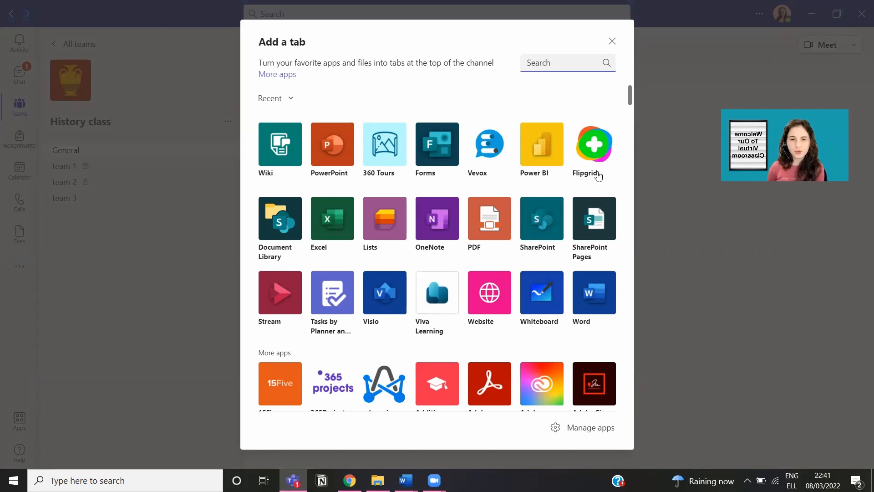
scroll(501, 264, down, 3)
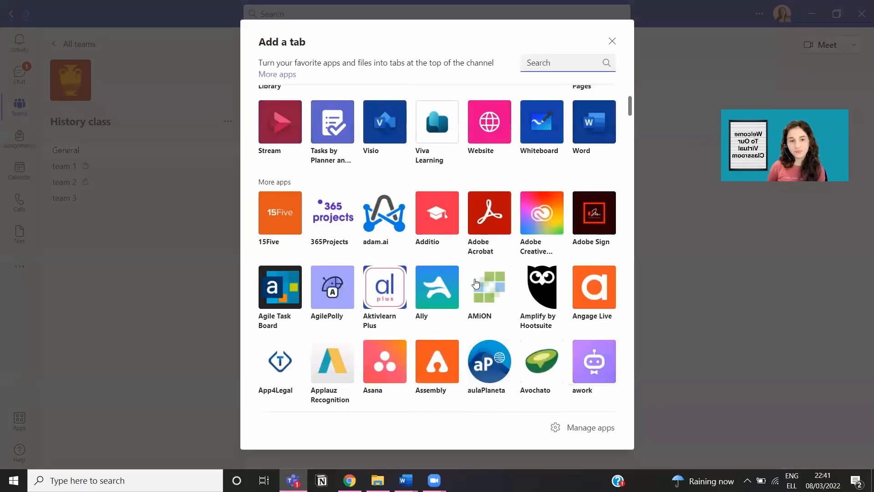
scroll(537, 314, down, 1)
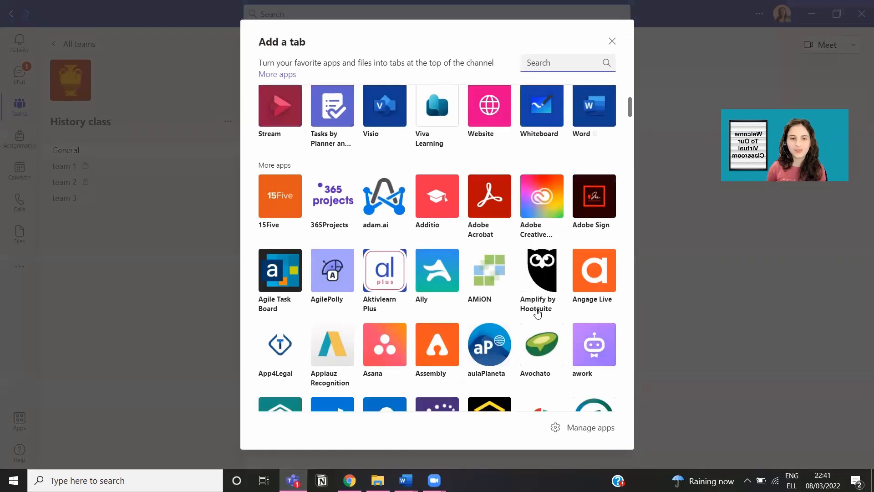
scroll(537, 313, down, 1)
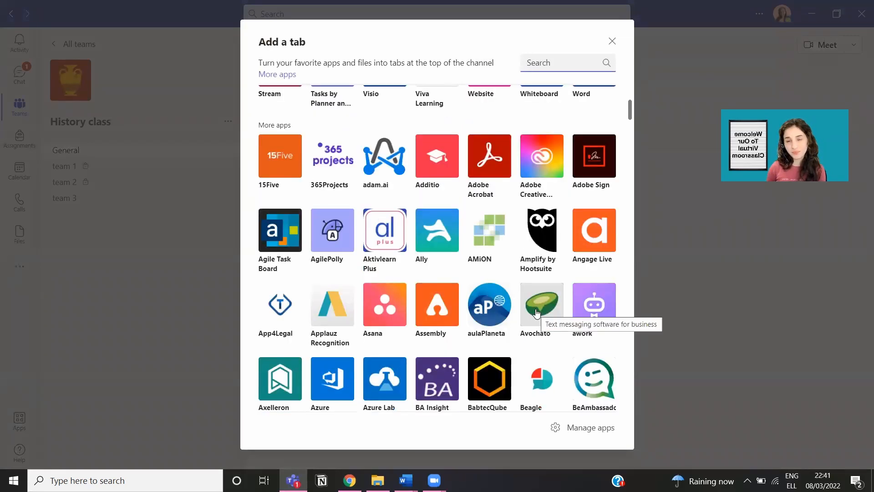
scroll(538, 313, up, 5)
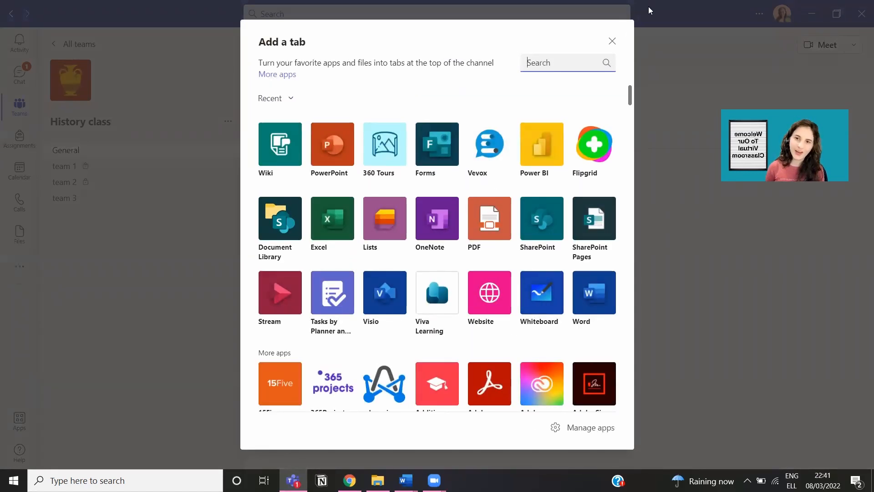
click(612, 42)
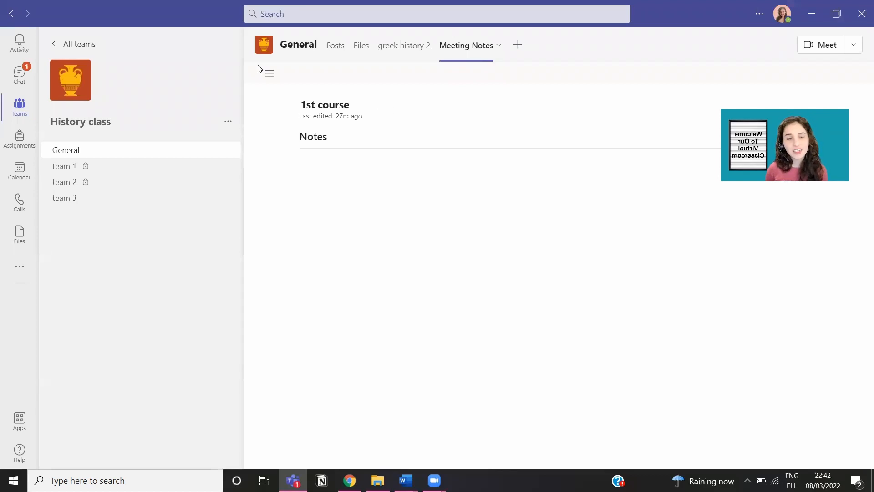
Step: From General's Posts, check the greek history 2 tab's settings without changing anything
click(337, 54)
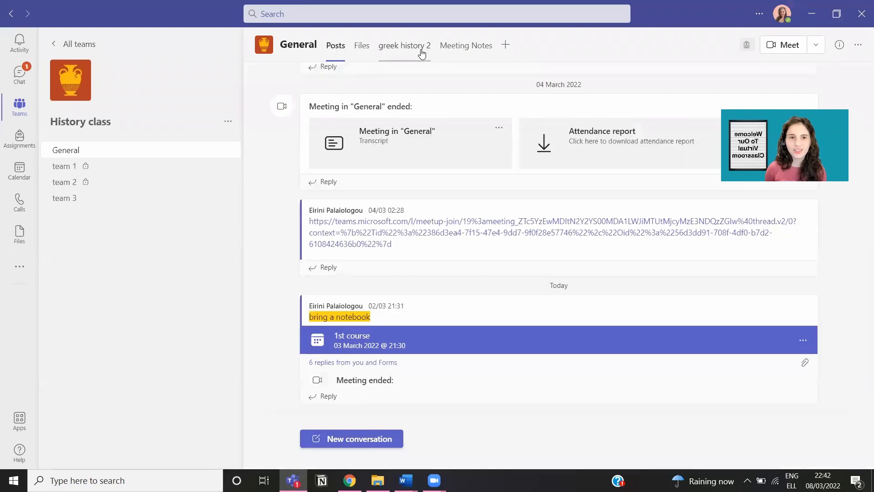
right_click(422, 53)
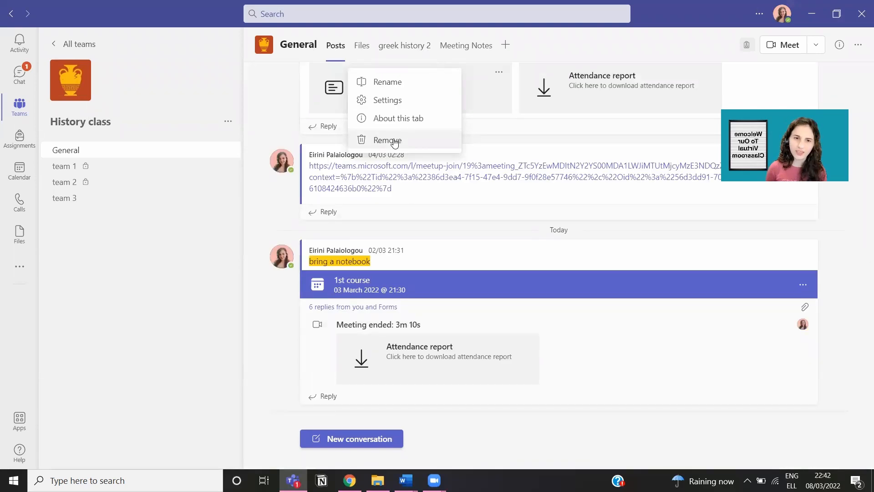
click(398, 105)
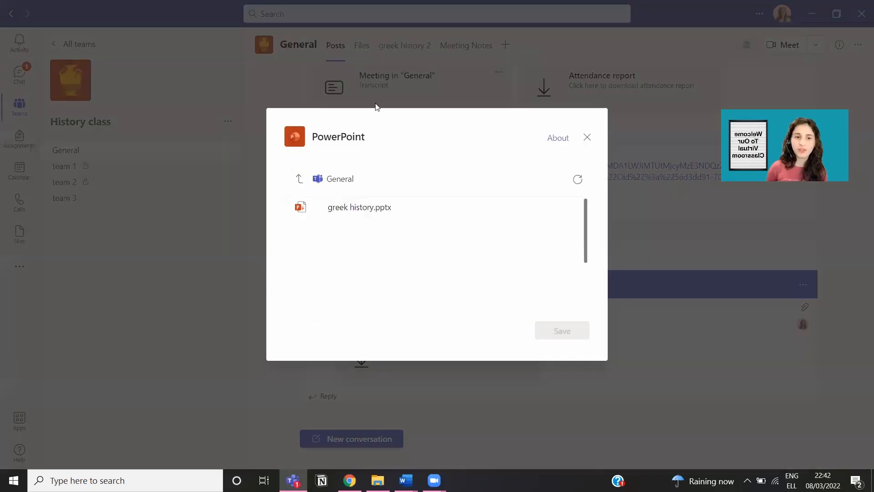
click(588, 139)
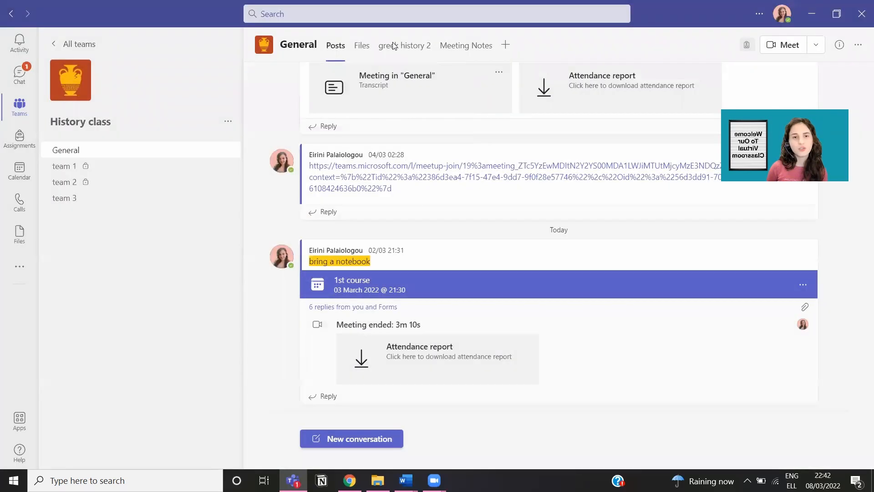
Step: Remove the greek history 2 tab and confirm the removal
right_click(393, 47)
click(405, 138)
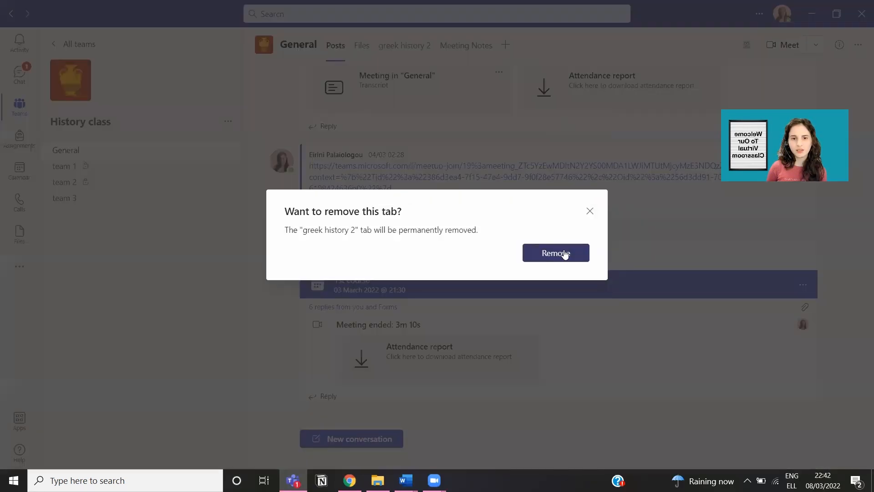
click(565, 254)
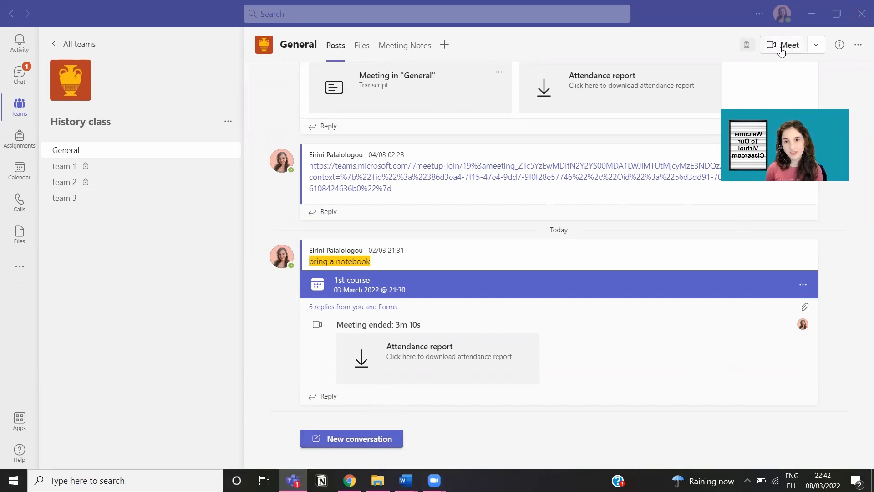
Step: Start a channel meeting with the Meet button in the General channel header
click(781, 47)
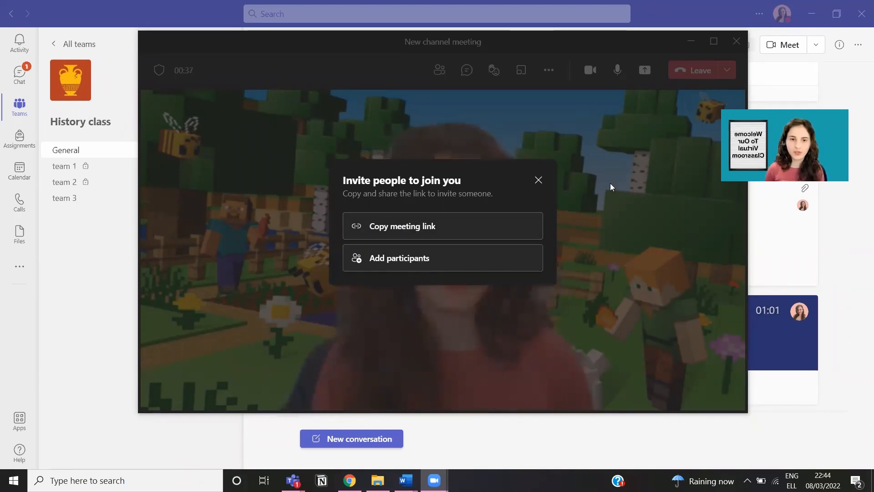
Step: Invite the suggested guest into the channel meeting
click(422, 259)
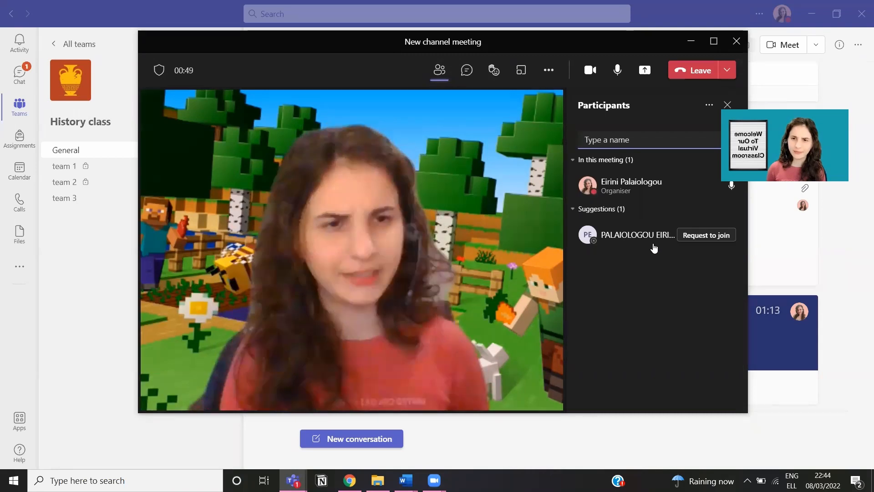
mouse_move(637, 251)
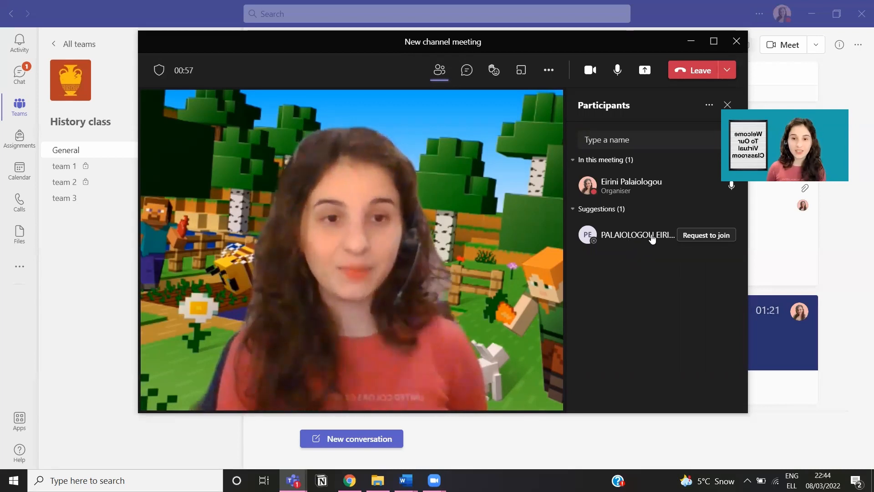
click(698, 237)
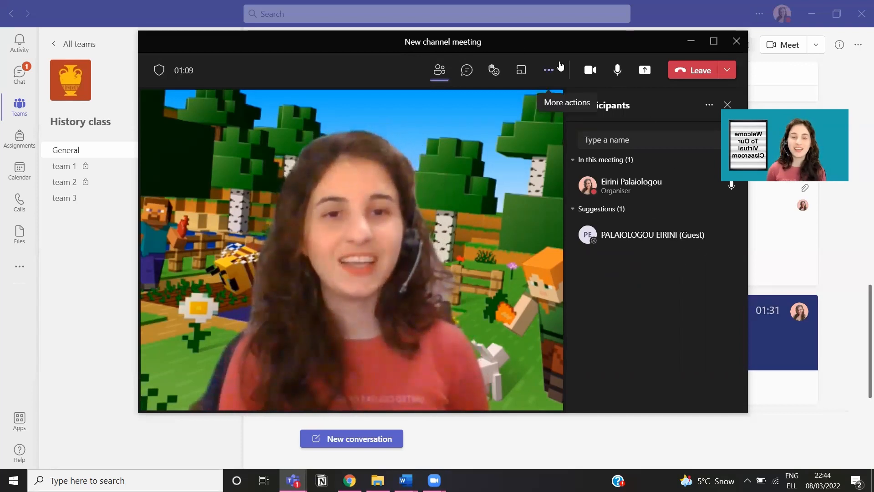
Step: Look through the participant management options and the meeting's permission settings
click(708, 107)
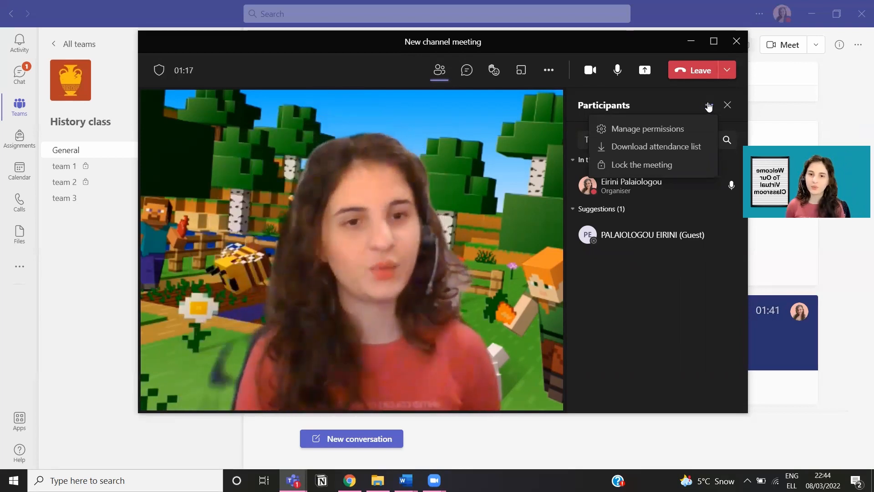
click(683, 129)
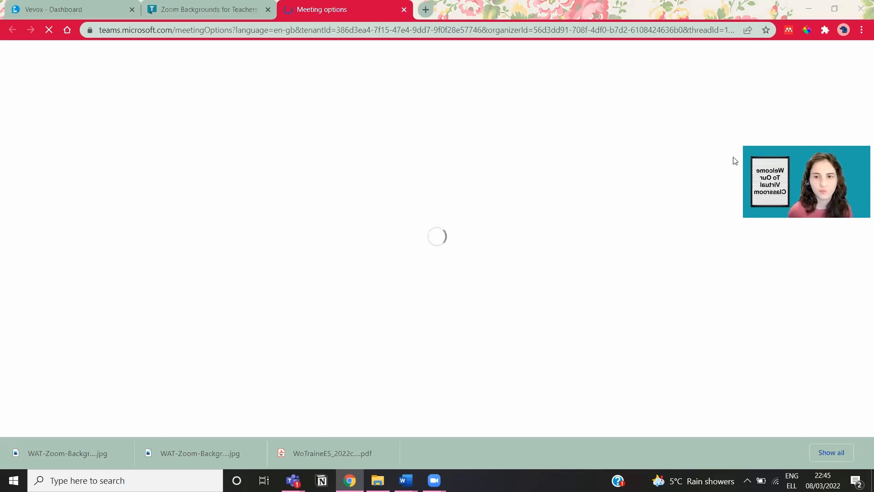
click(799, 6)
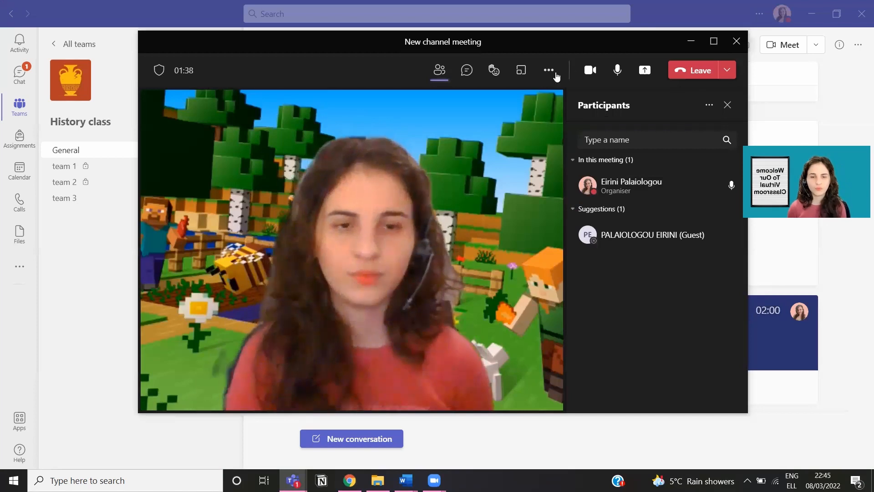
click(710, 108)
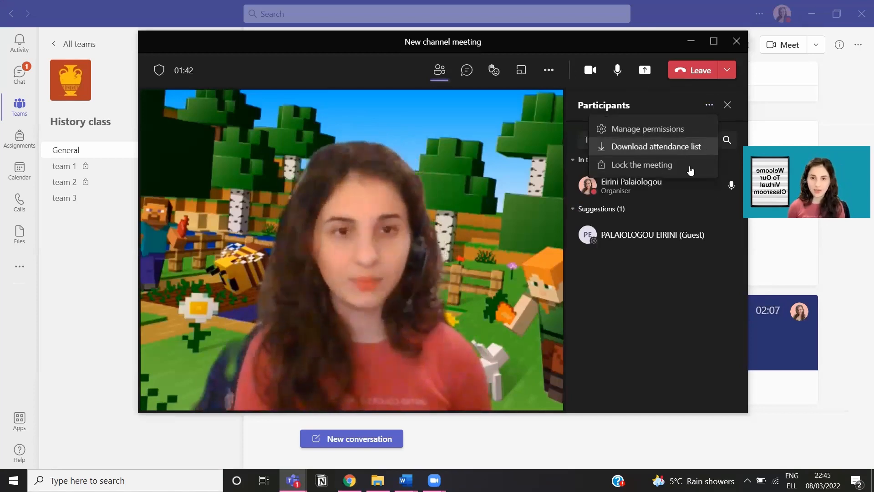
click(657, 99)
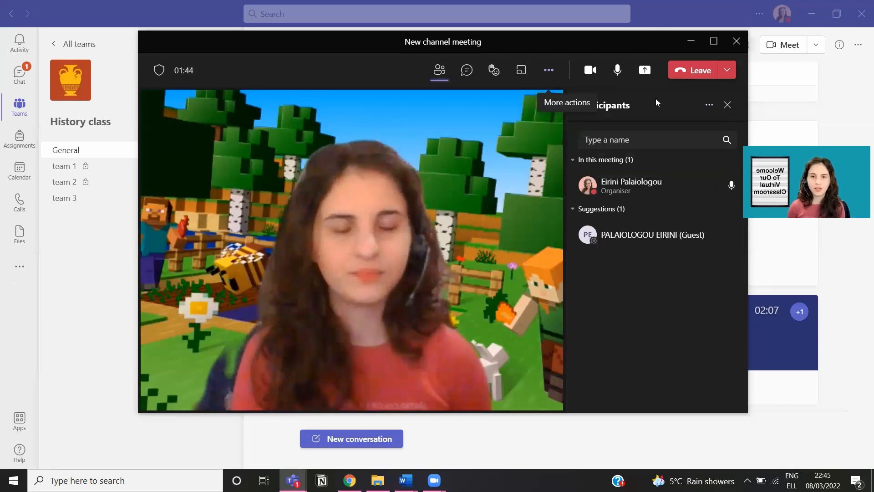
Step: Open Meeting options from the meeting's More actions menu
click(549, 71)
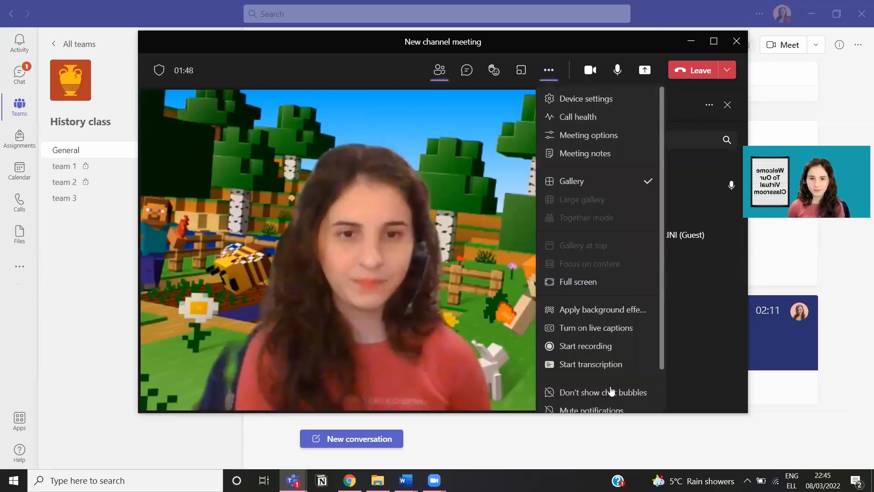
scroll(616, 377, down, 2)
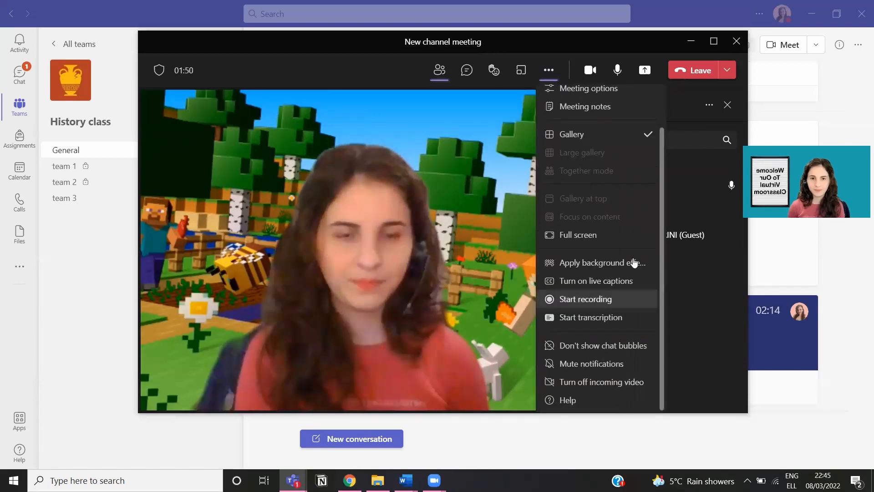
scroll(632, 254, up, 2)
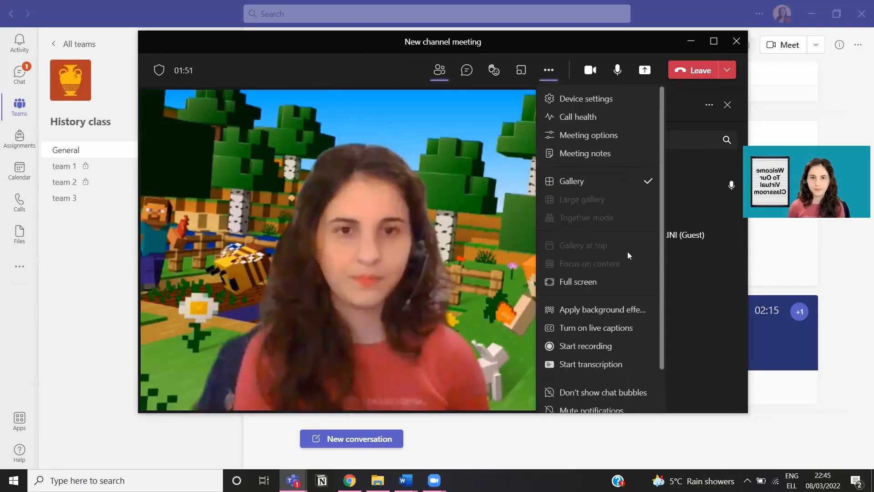
click(640, 136)
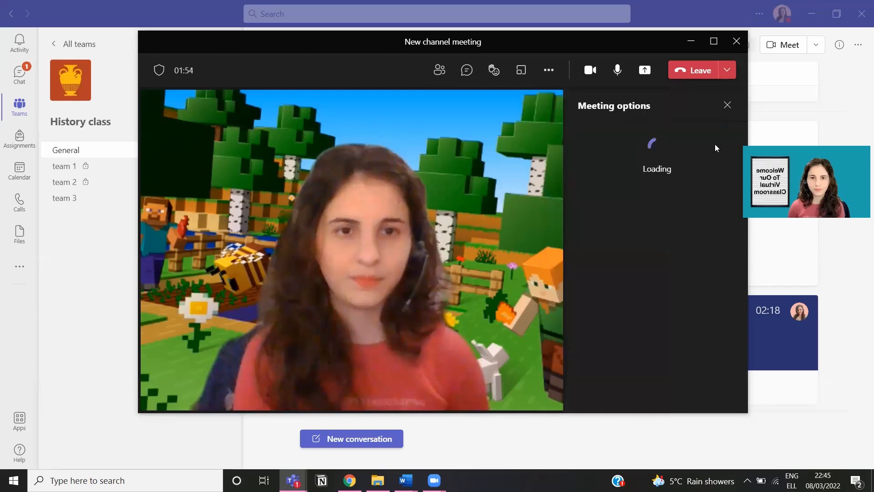
Step: Set 'Who can bypass the lobby?' to People in my organization after trying other choices
click(727, 106)
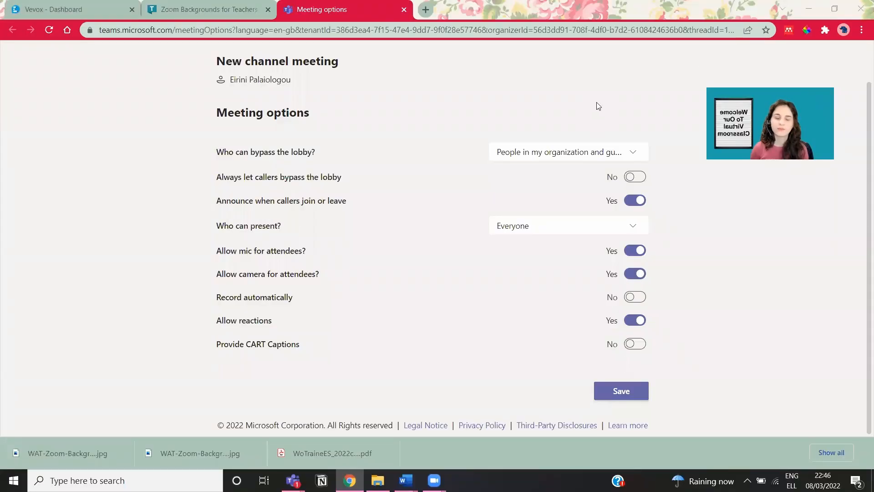
scroll(484, 307, up, 1)
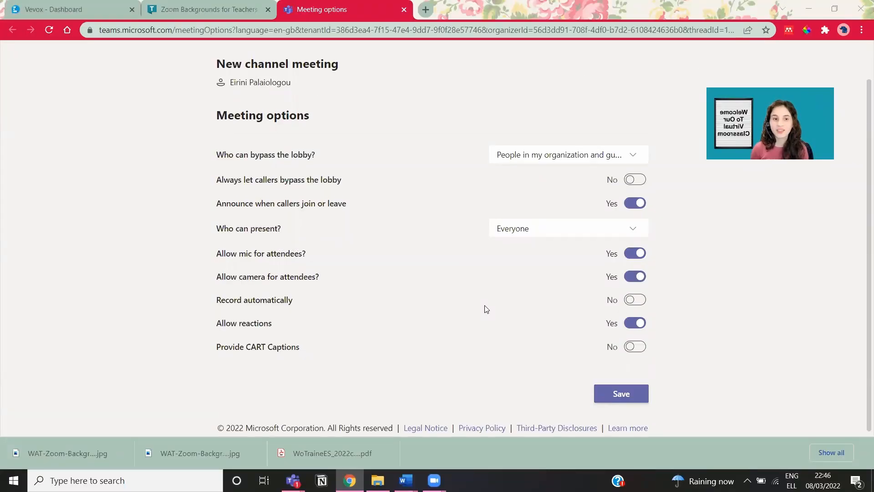
scroll(367, 163, down, 1)
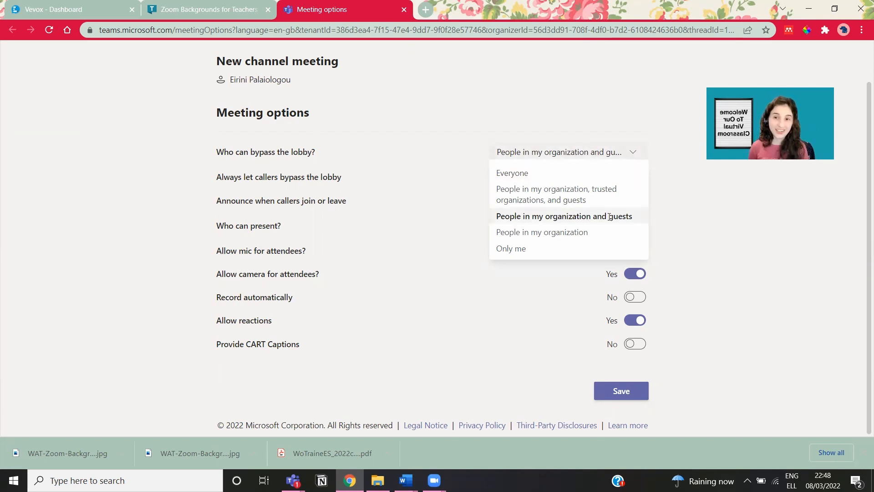
click(604, 201)
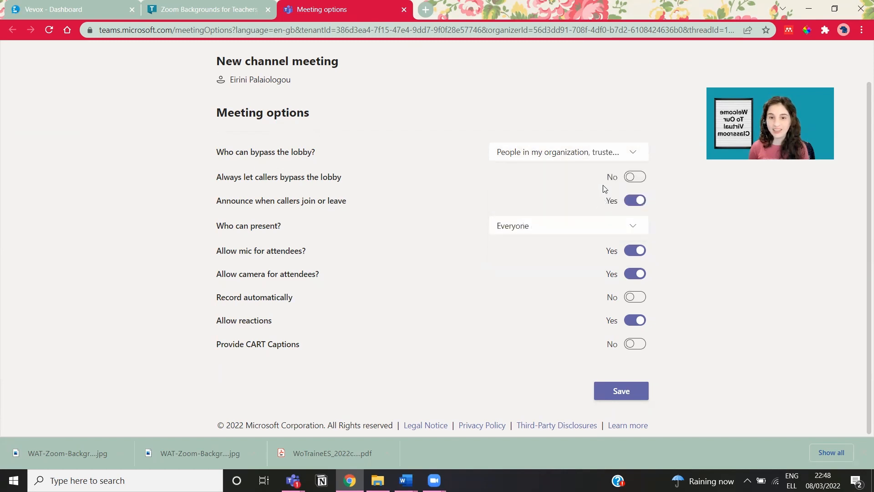
click(618, 154)
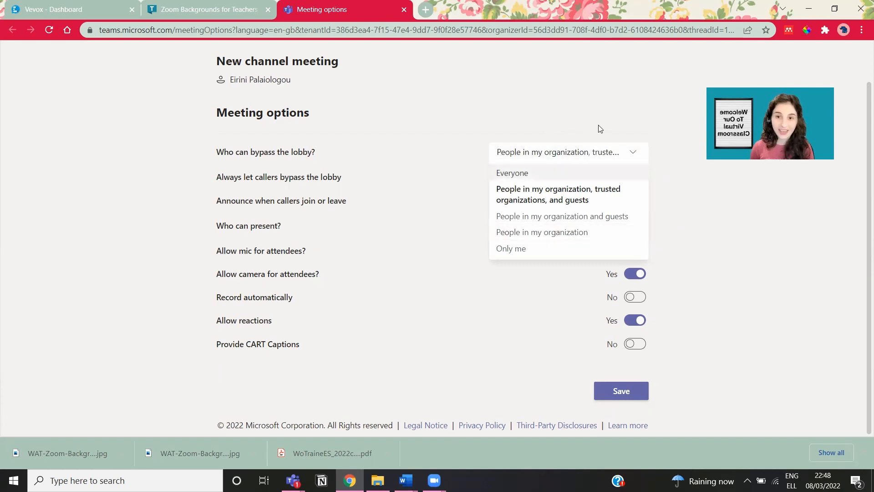
click(604, 233)
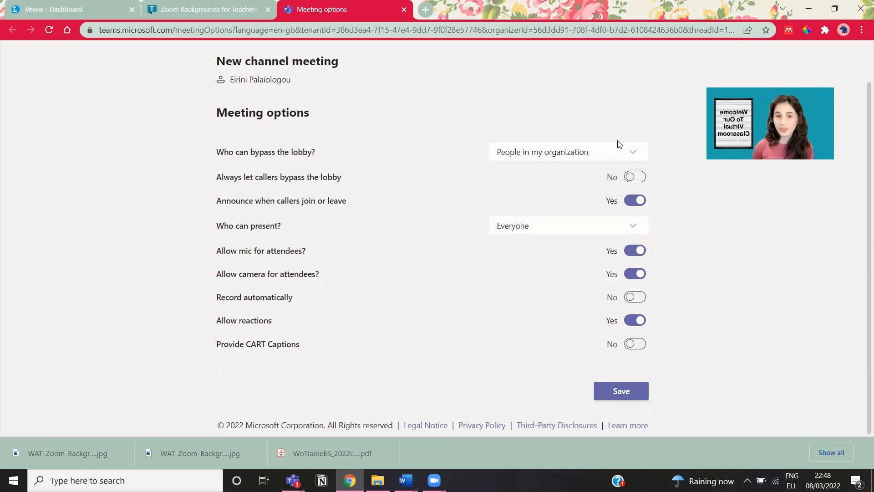
click(619, 152)
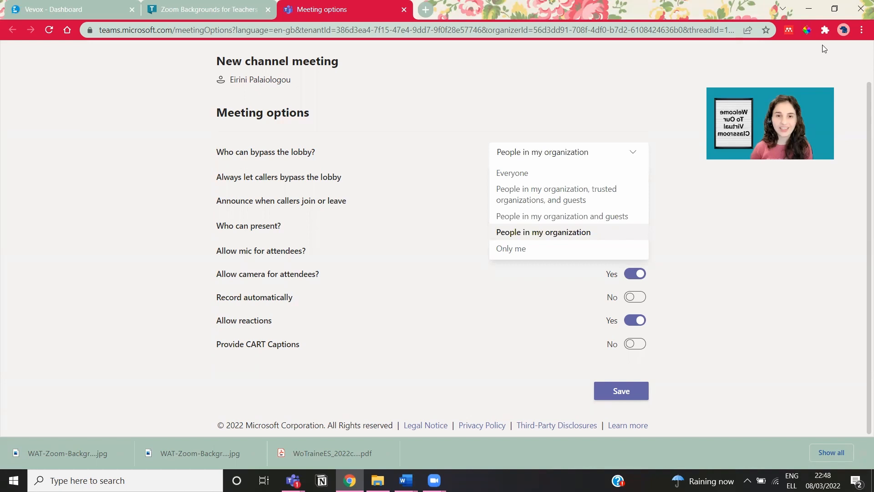
click(632, 174)
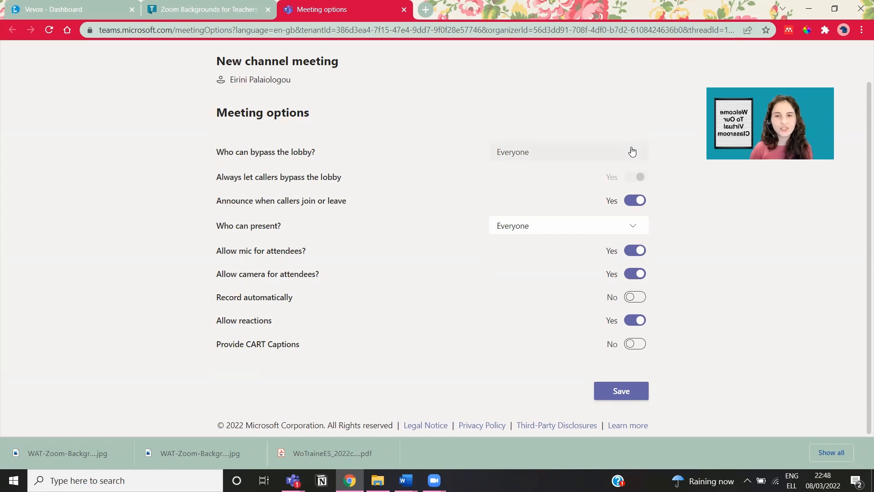
click(632, 151)
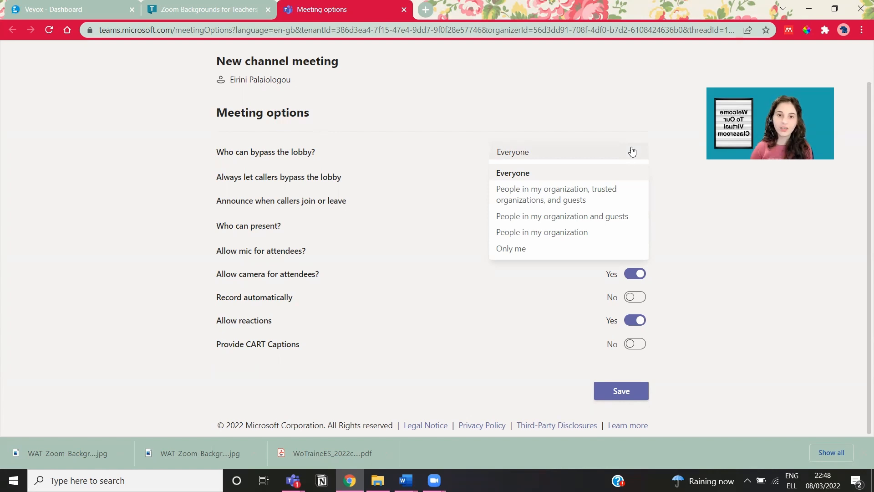
click(570, 232)
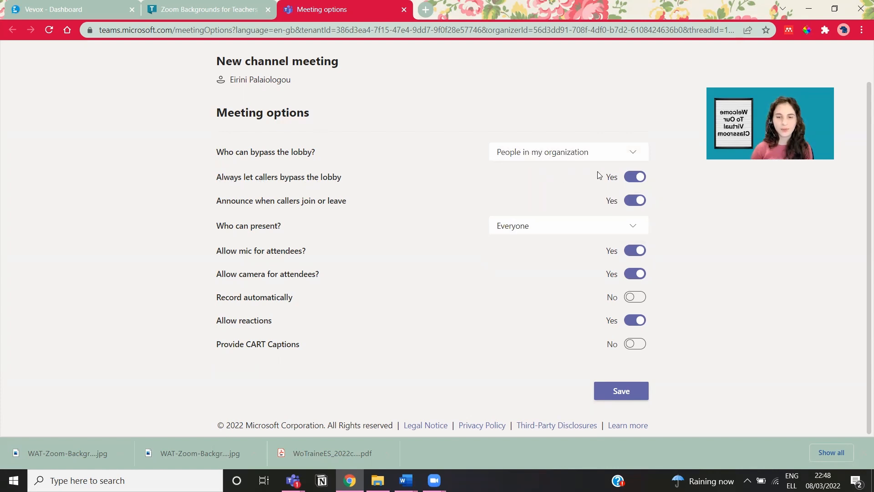
Step: Keep callers always bypassing the lobby and join/leave announcements set to Yes
click(640, 180)
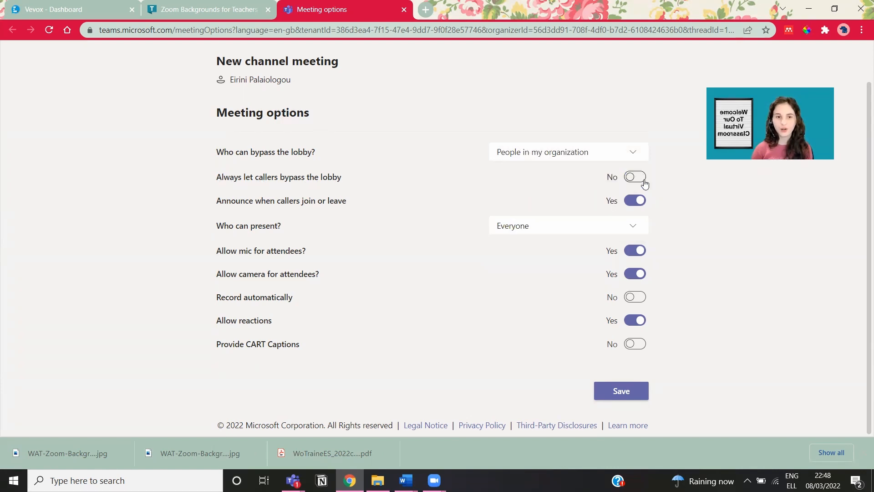
click(645, 182)
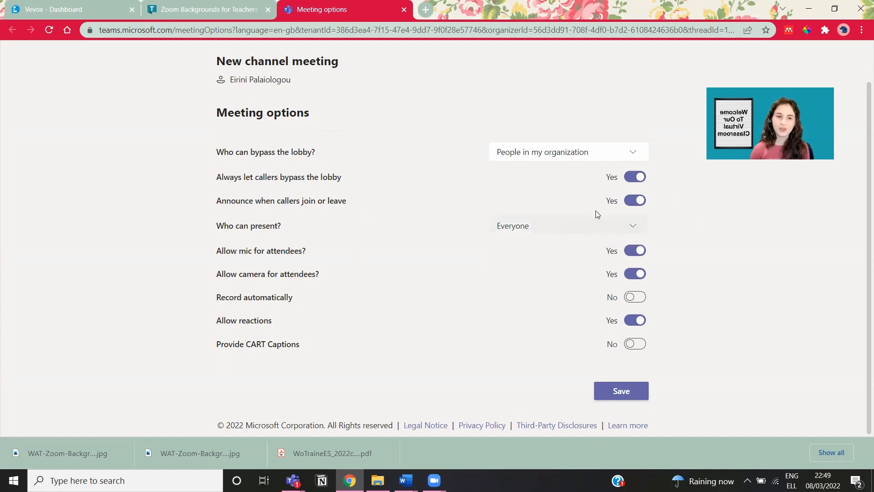
click(630, 205)
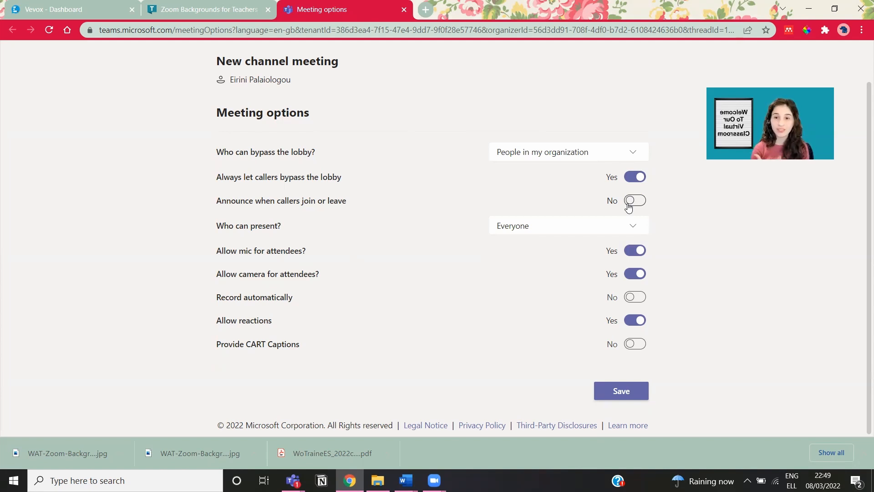
click(638, 203)
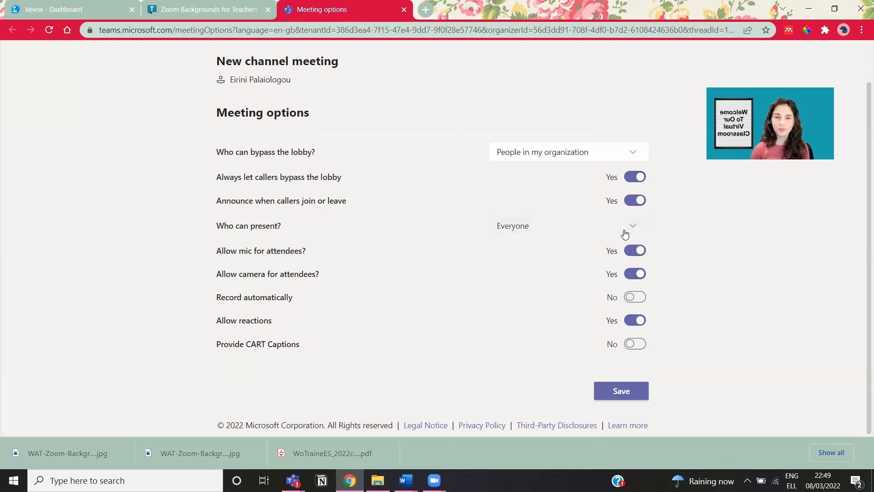
Step: Set Who can present? to Only me, replacing the earlier Specific people choice
click(624, 232)
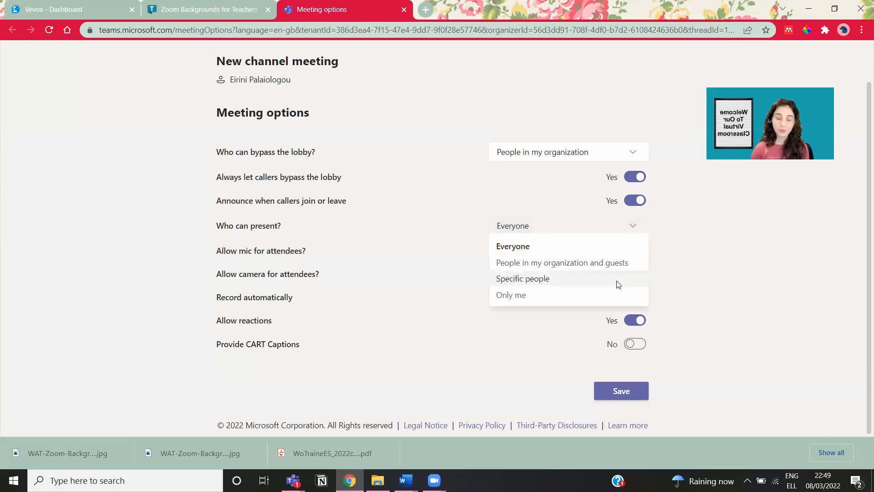
click(618, 285)
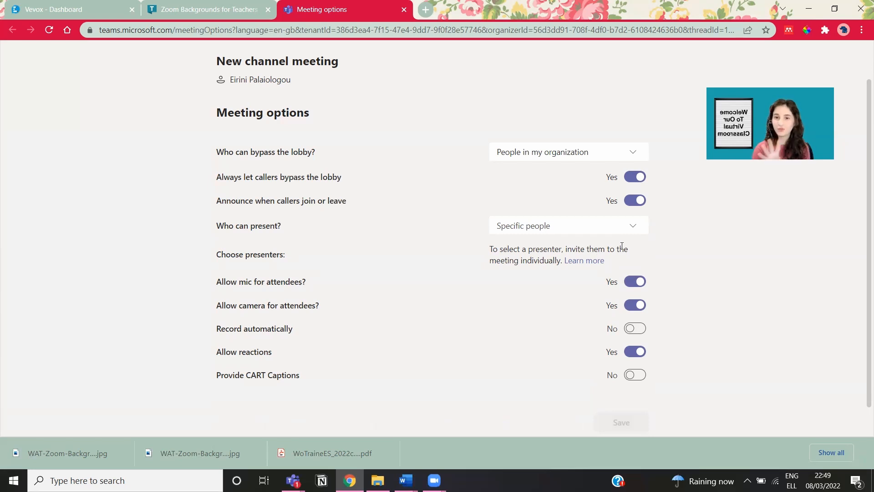
click(621, 232)
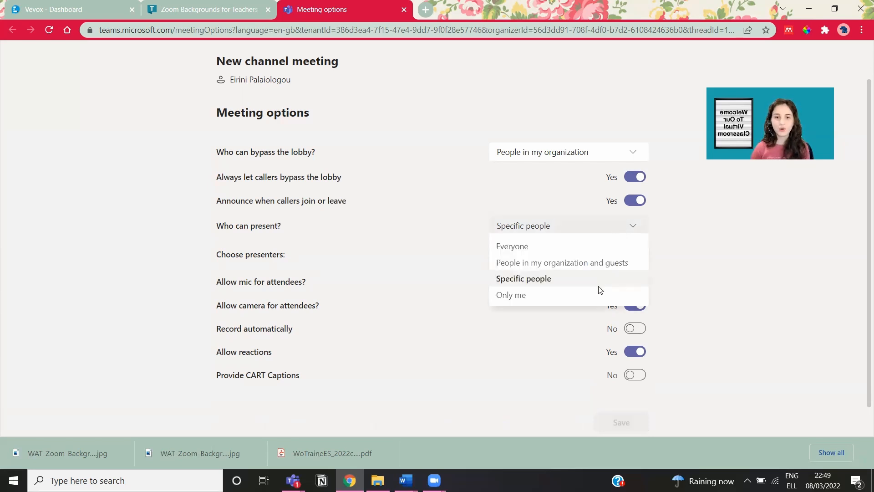
click(597, 295)
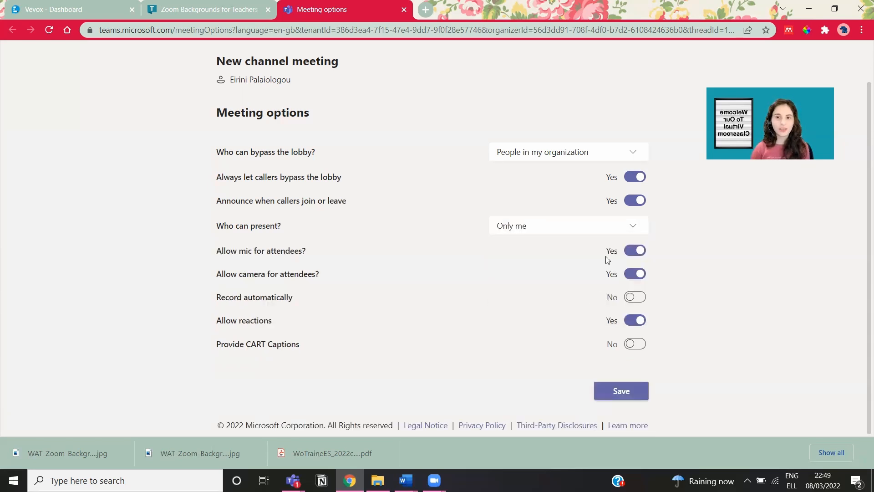
click(627, 224)
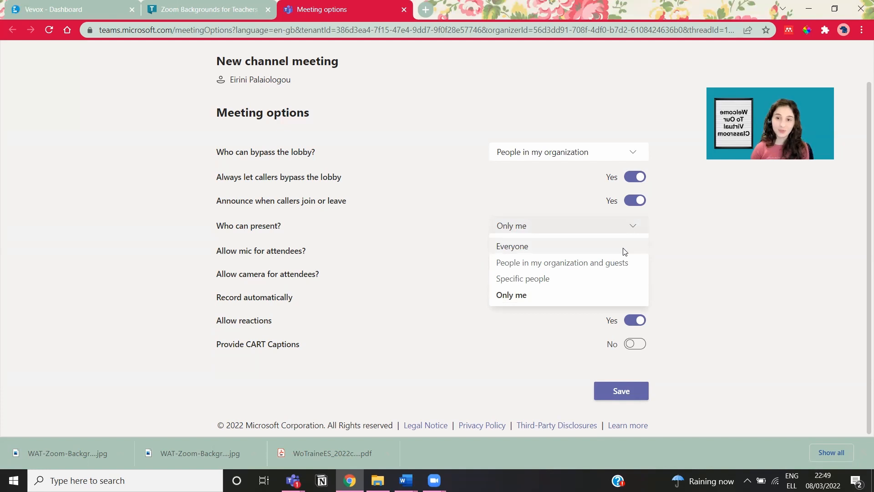
click(722, 215)
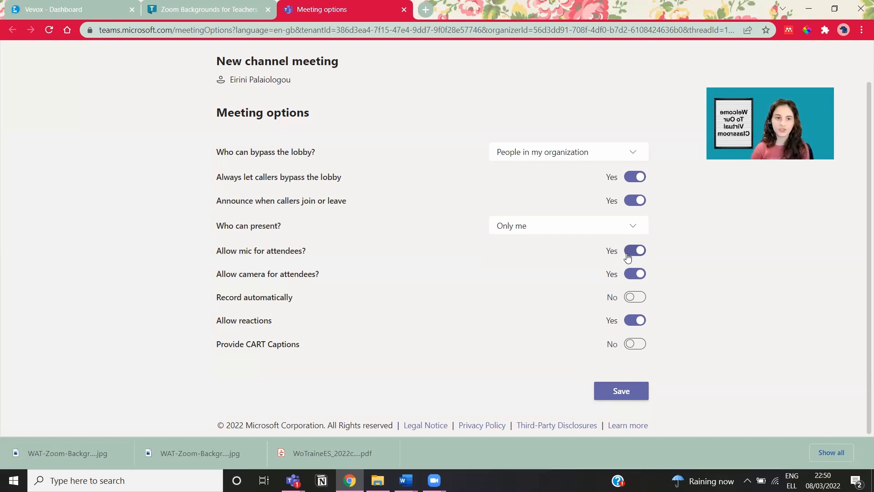
Step: Set attendee mics and reactions to No, leaving Record automatically off after toggling it
click(628, 257)
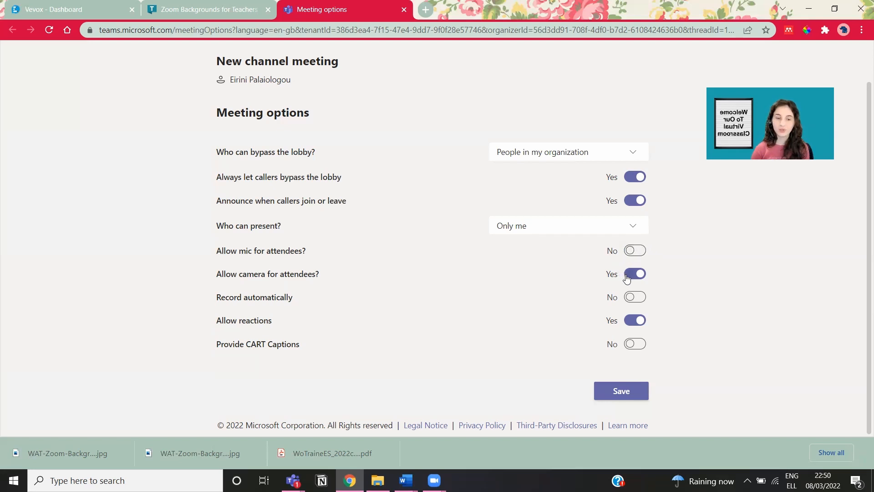
click(638, 305)
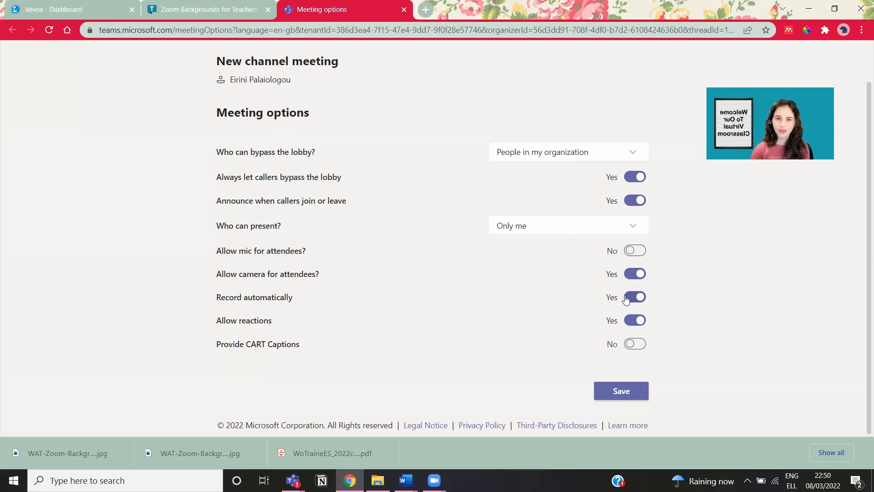
click(628, 298)
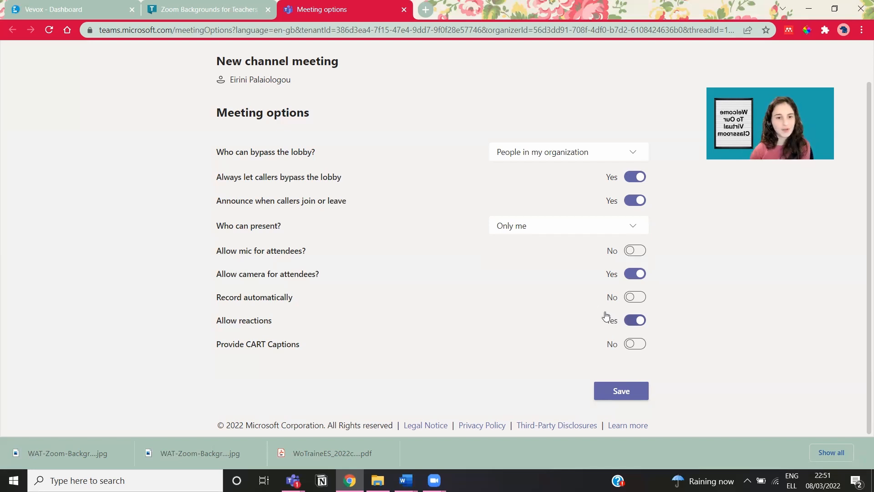
click(626, 325)
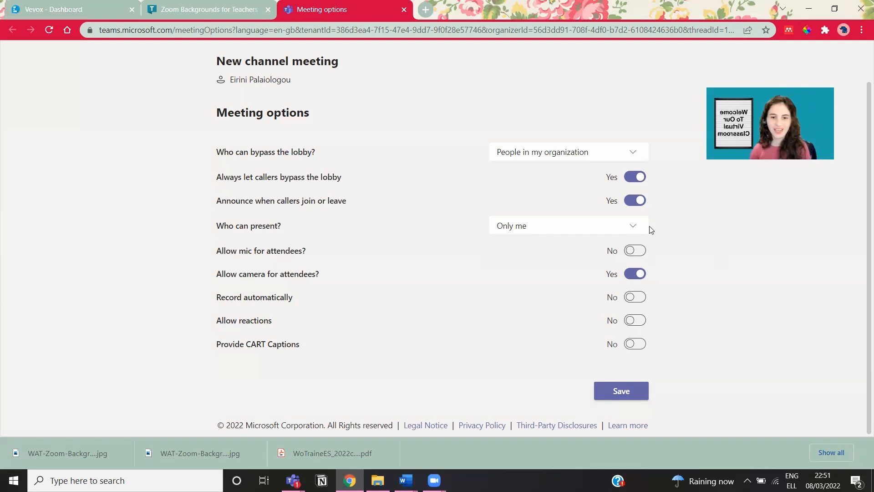
Step: Leave Provide CART Captions switched on and save the meeting options
click(634, 344)
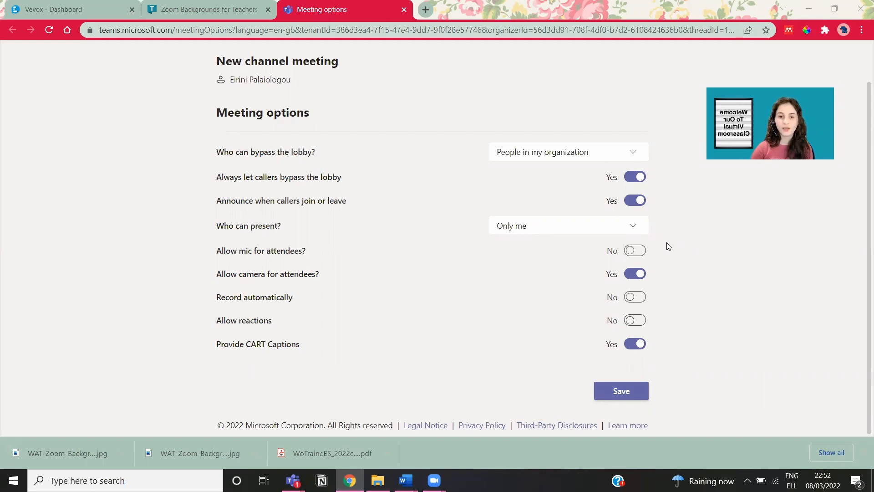
click(629, 347)
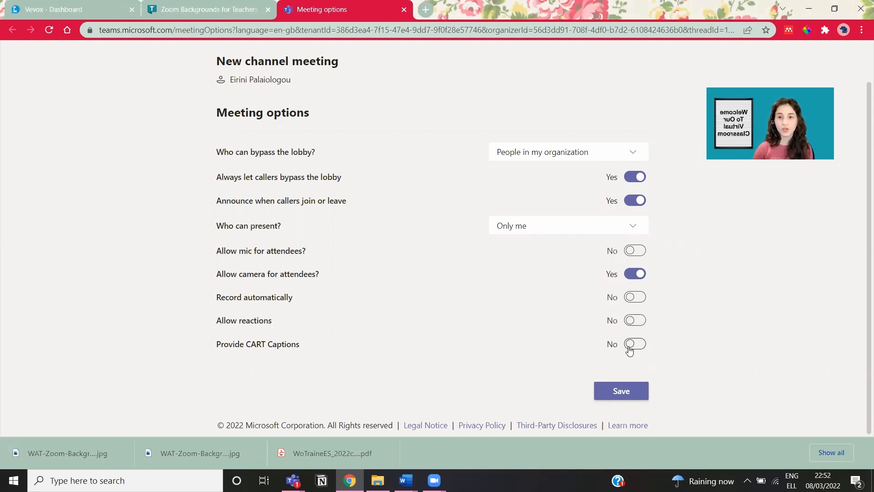
click(639, 348)
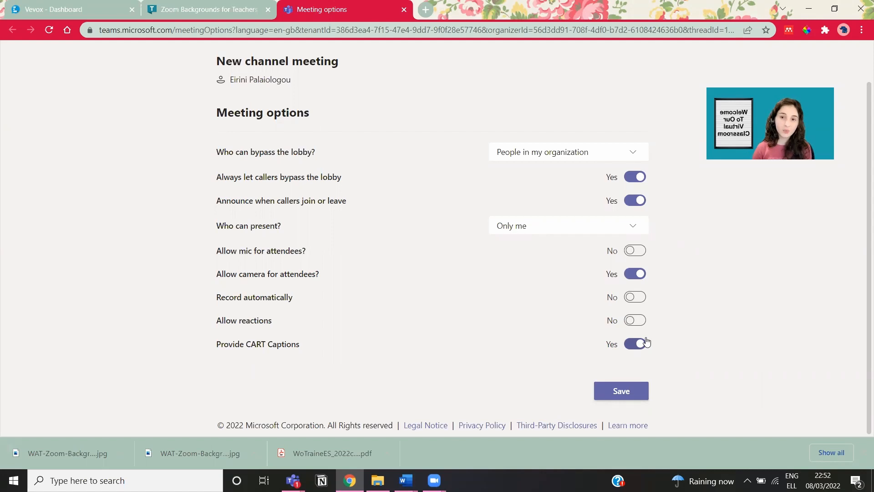
click(639, 395)
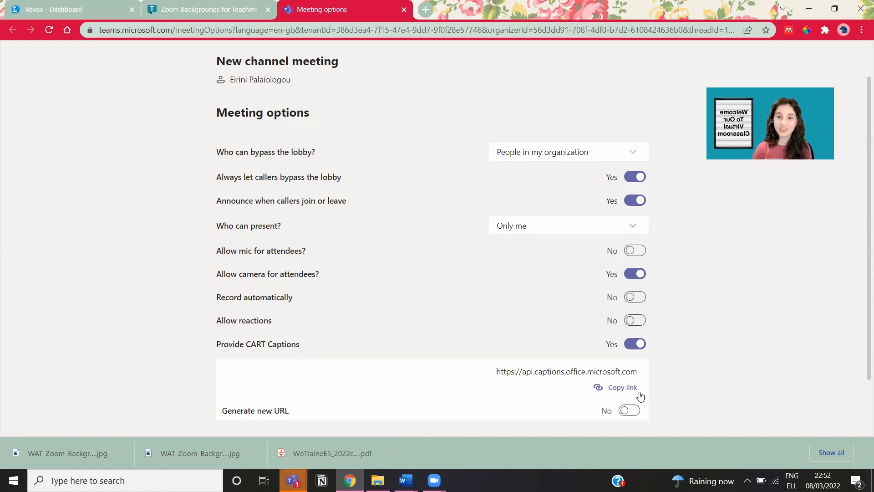
scroll(641, 397, down, 1)
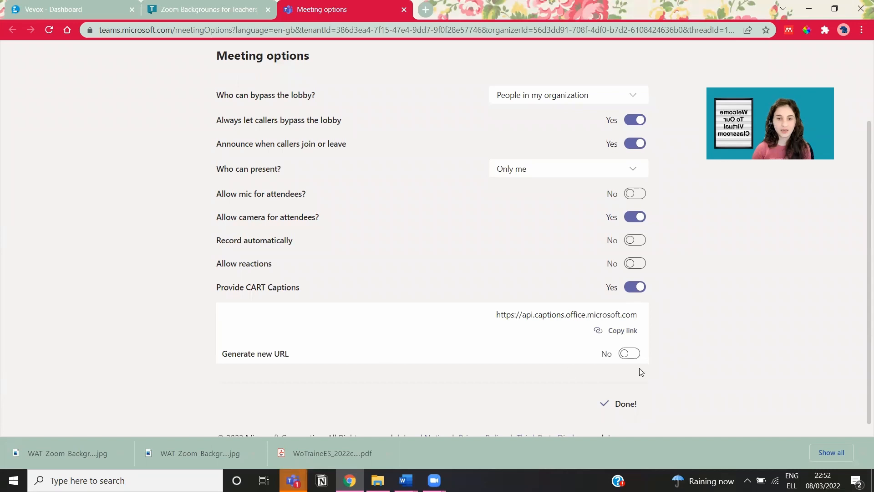
scroll(570, 363, down, 1)
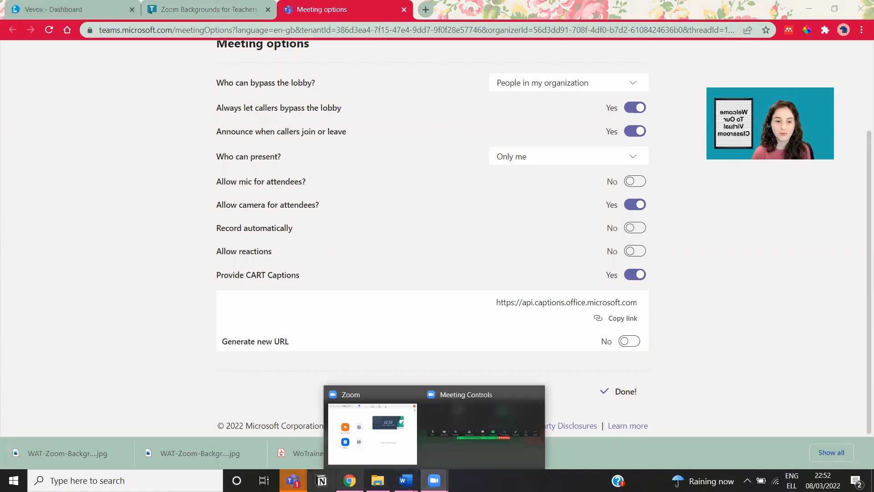
Step: Bring the Teams meeting window forward full-screen and cycle the camera off and on
mouse_move(298, 441)
click(355, 421)
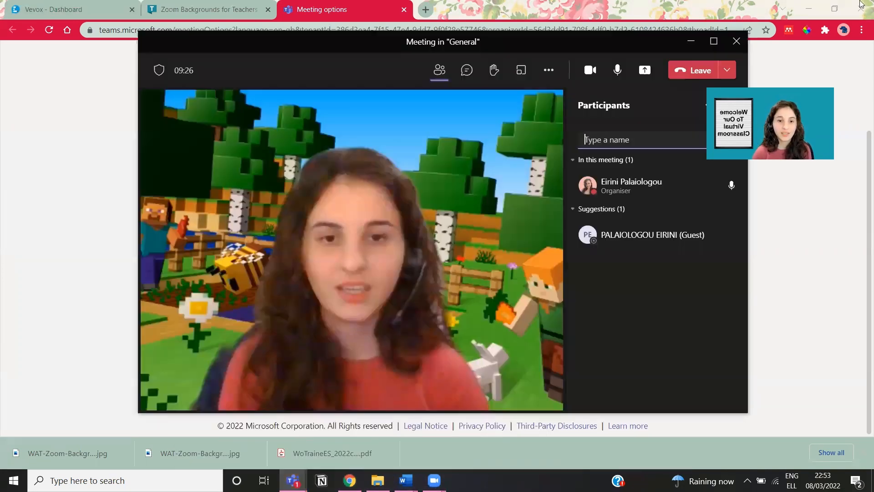
click(713, 42)
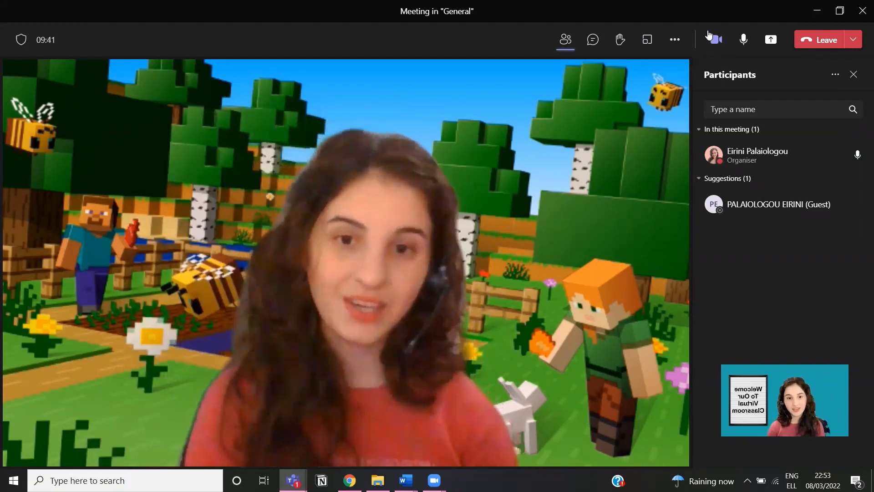
click(718, 41)
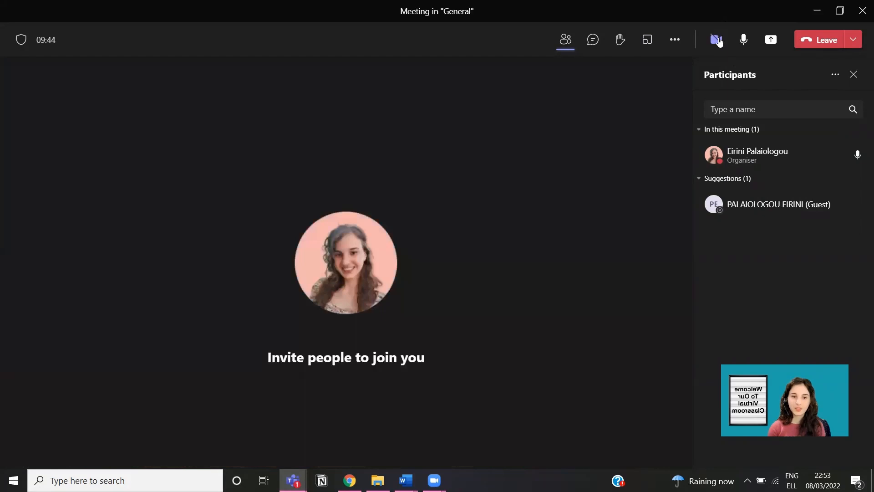
click(718, 40)
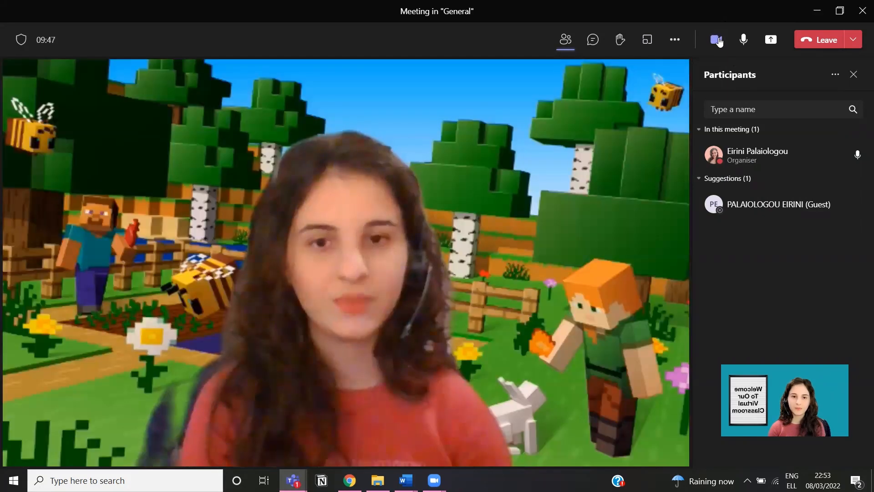
click(717, 40)
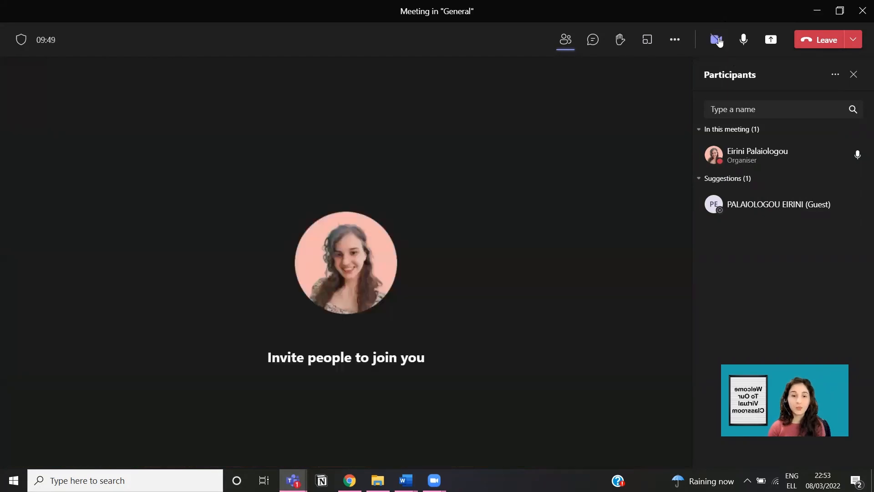
click(718, 40)
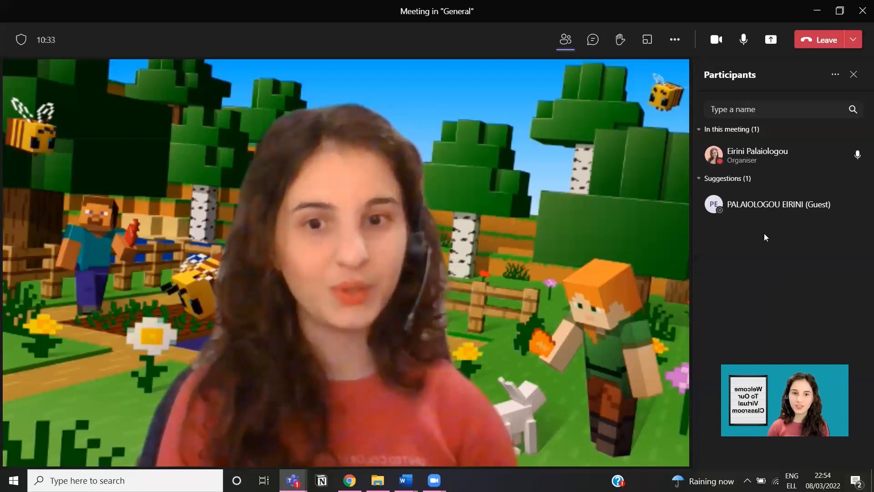
Step: Toggle the camera off and on again, ending with video on, then open Apply background effects
mouse_move(748, 206)
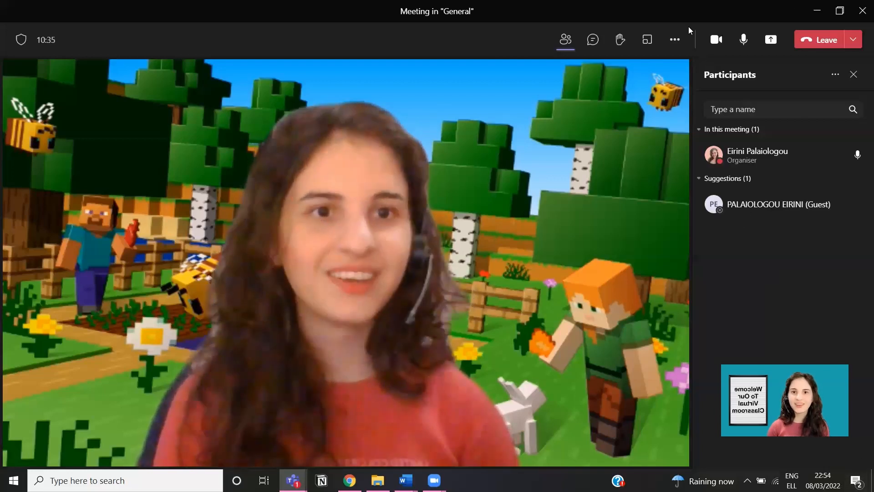
click(719, 41)
click(711, 45)
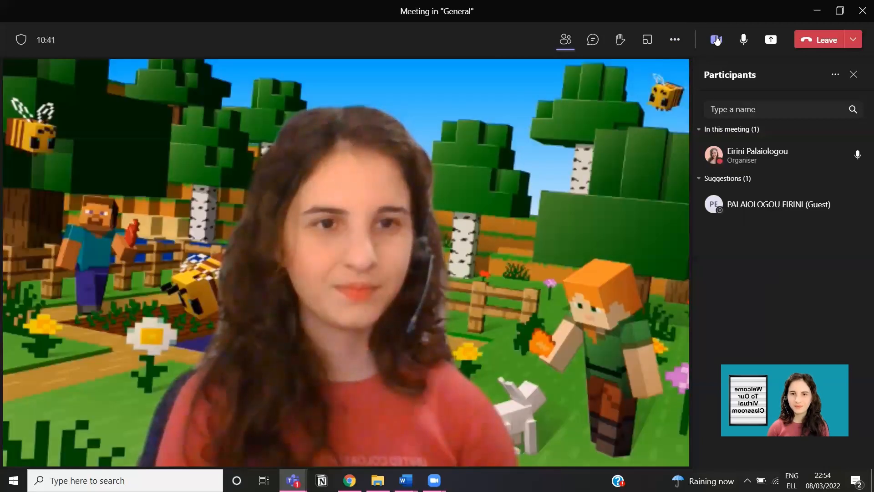
click(716, 40)
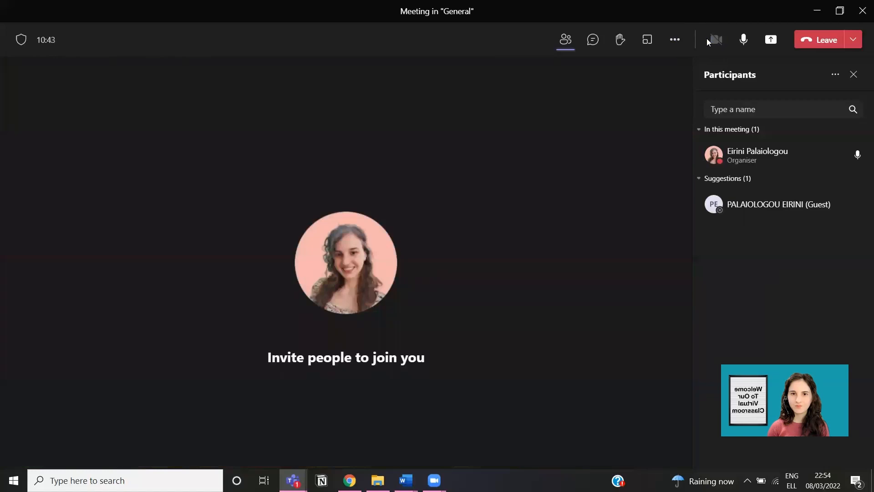
click(710, 40)
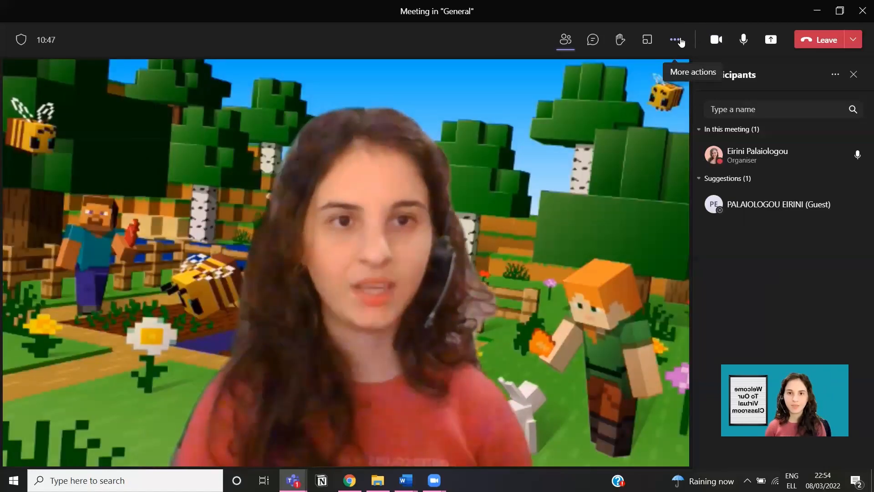
click(677, 41)
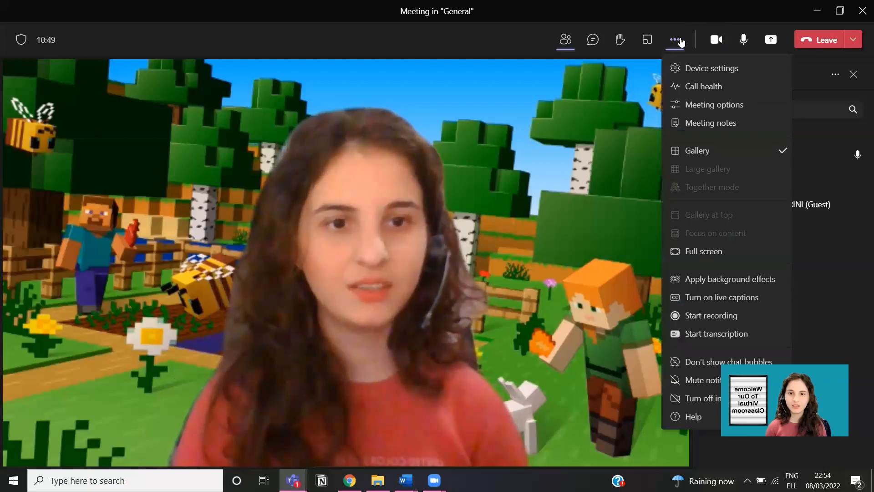
click(719, 285)
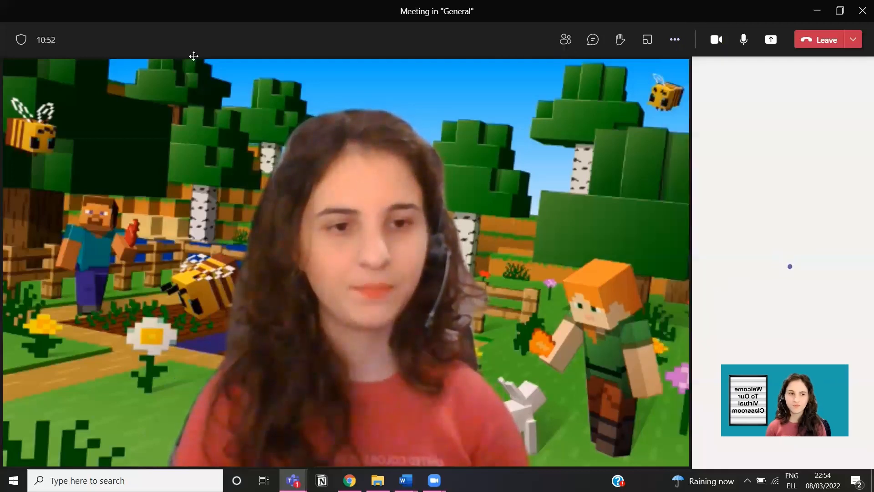
Step: Preview the sticky-notes background, then select the Classroom and Bridge backgrounds
drag(105, 23, 104, 23)
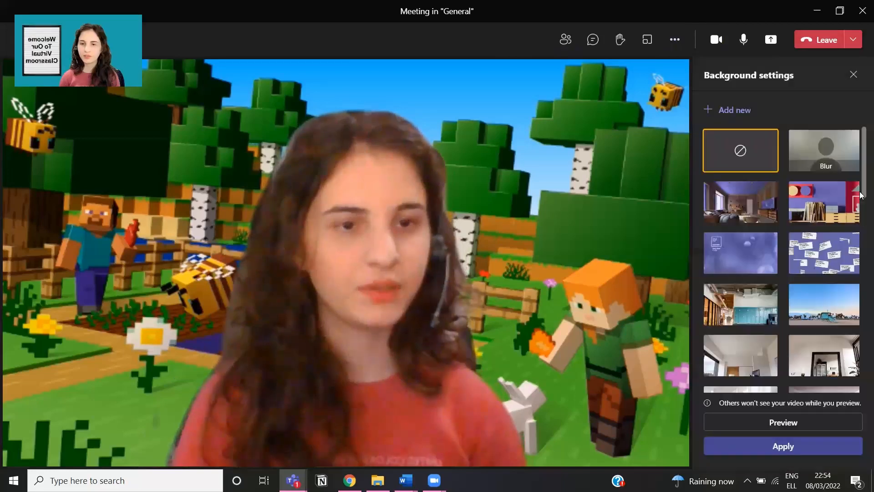
click(797, 244)
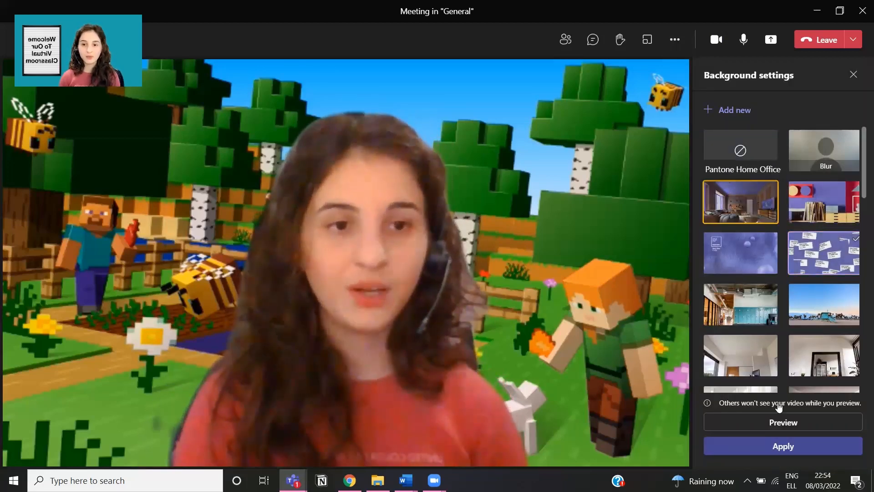
scroll(803, 418, down, 5)
click(804, 418)
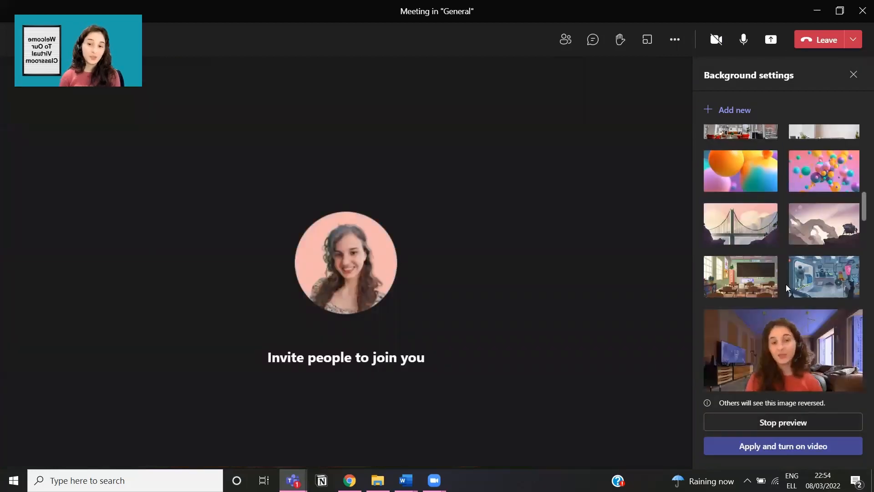
click(758, 278)
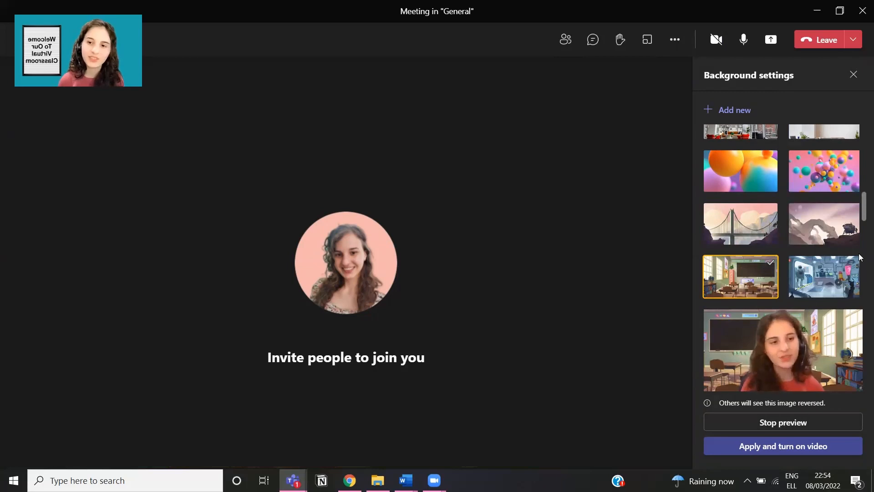
click(748, 226)
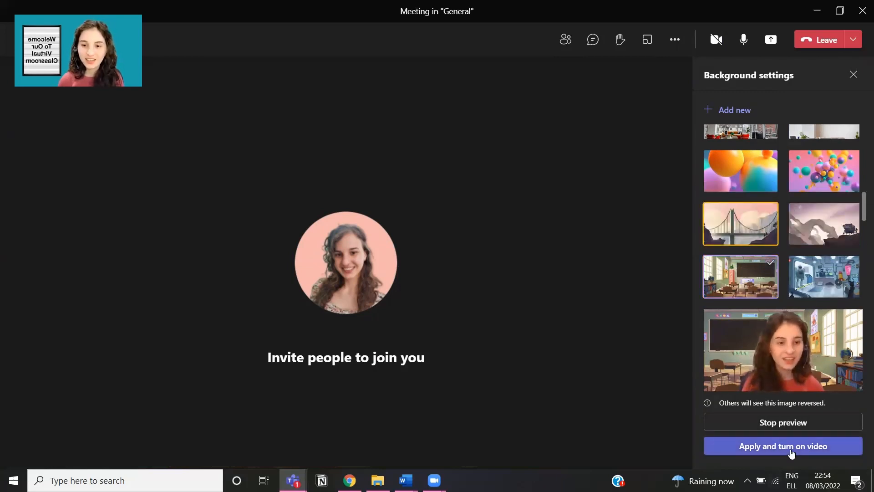
scroll(786, 279, up, 10)
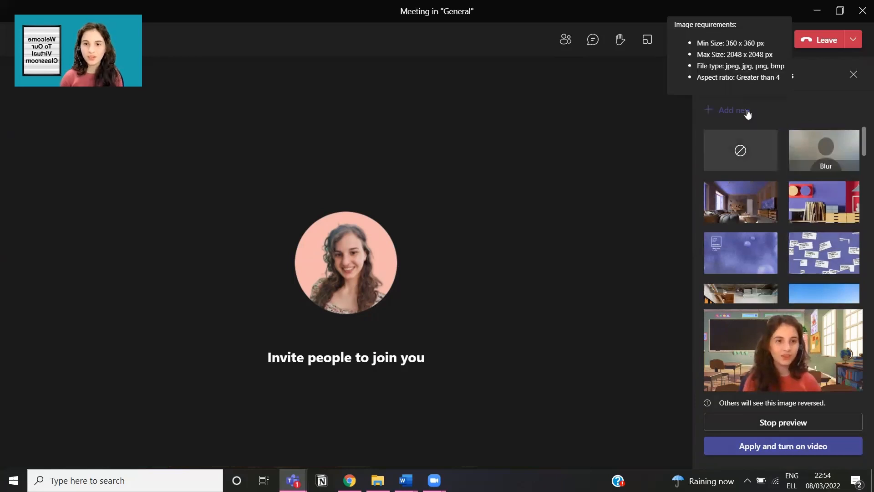
Step: Add WAT-Zoom-Backgrounds-4.jpg from the Pictures folder as a custom background
click(734, 109)
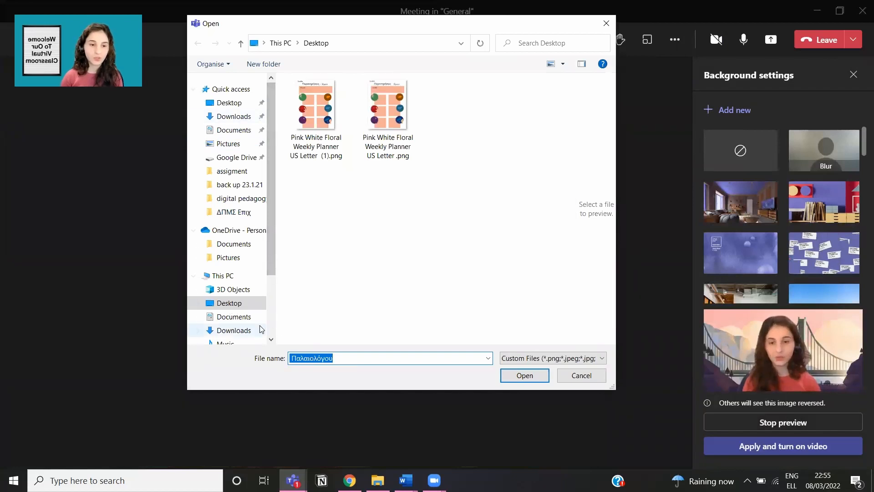
scroll(241, 324, down, 1)
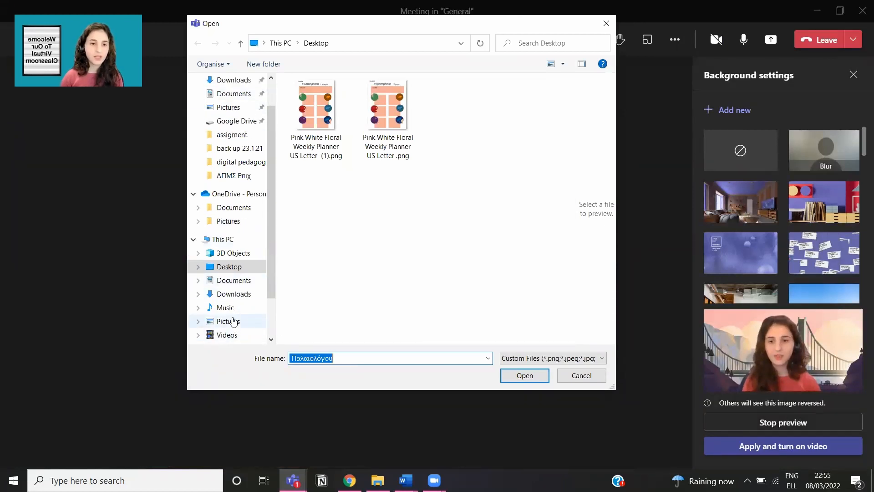
click(232, 322)
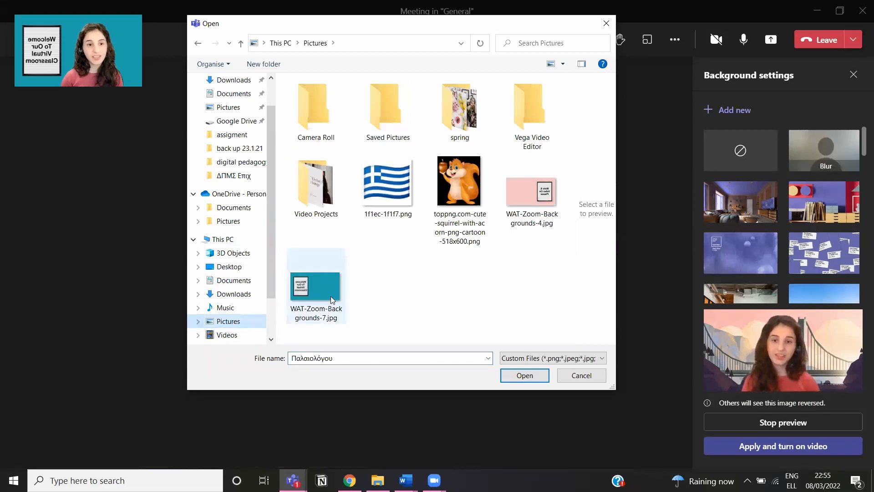
click(518, 209)
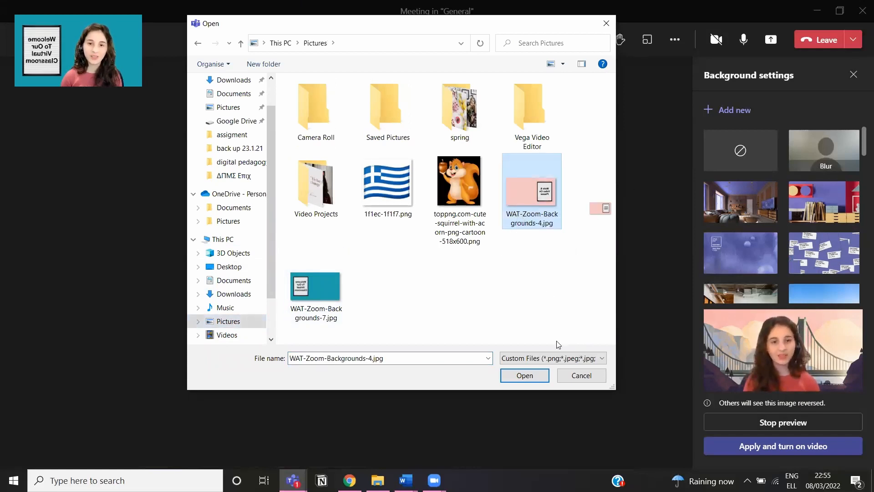
click(526, 377)
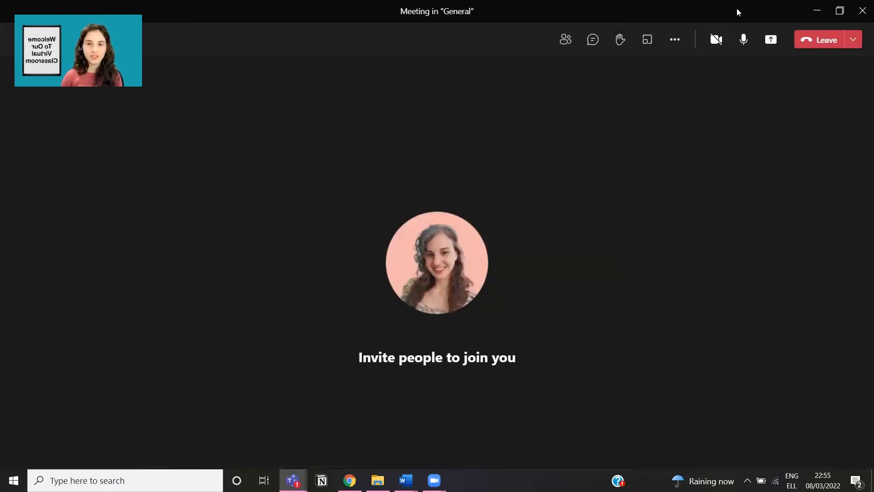
Step: Apply the pink 'Mute & Video On Please' background and turn on video
click(676, 38)
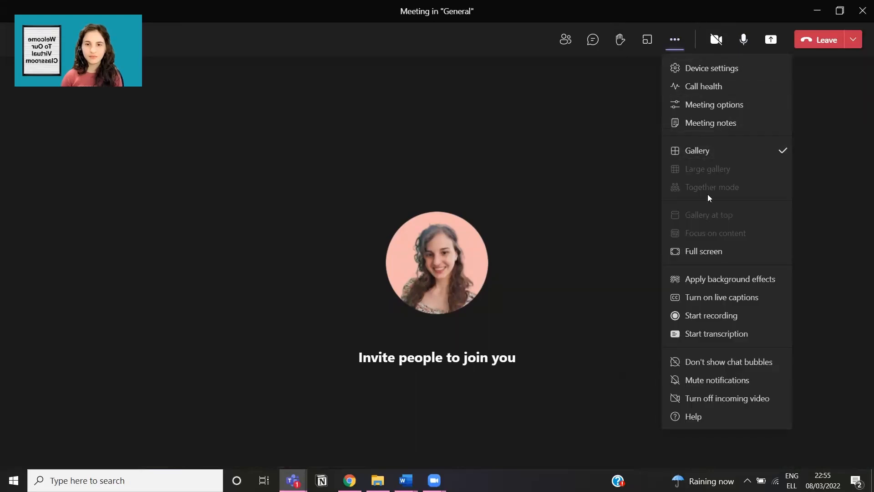
click(717, 279)
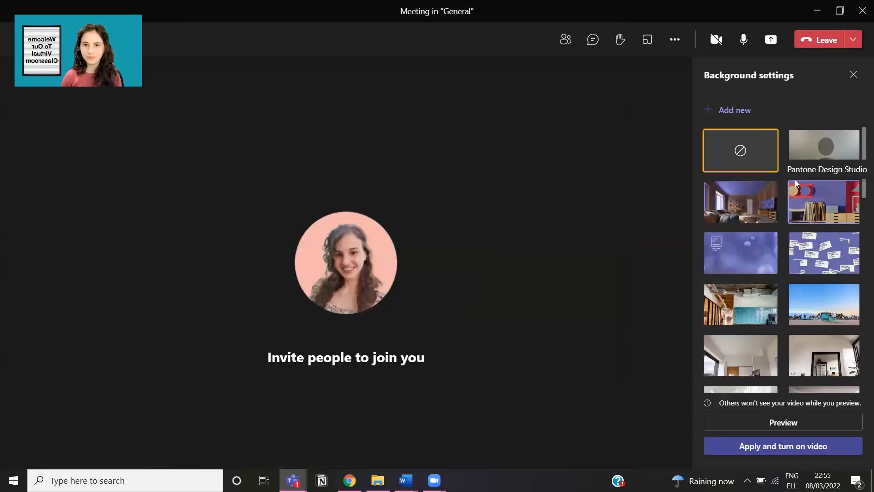
scroll(769, 332, down, 10)
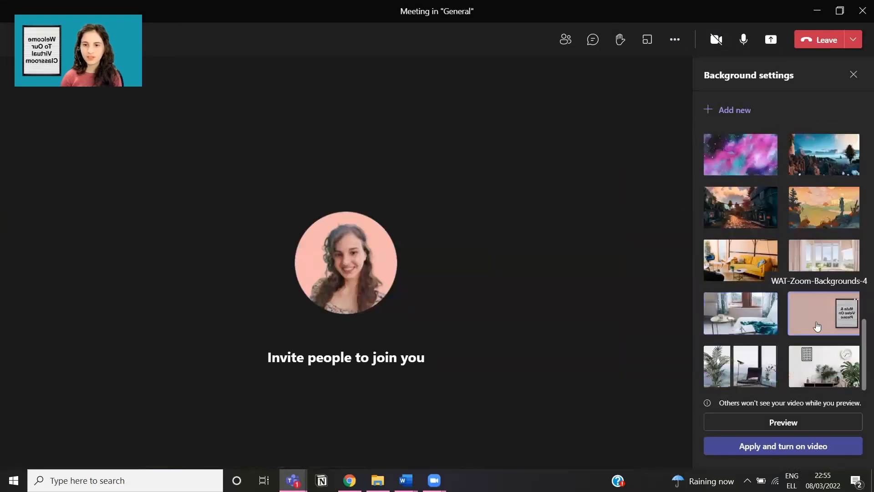
click(801, 449)
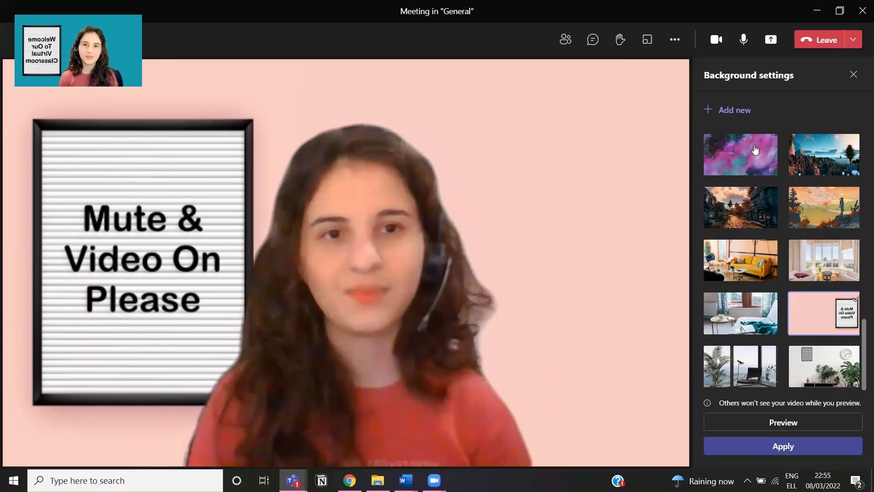
Step: Scroll the meeting view and reopen the More actions menu
scroll(822, 265, up, 3)
scroll(822, 265, up, 5)
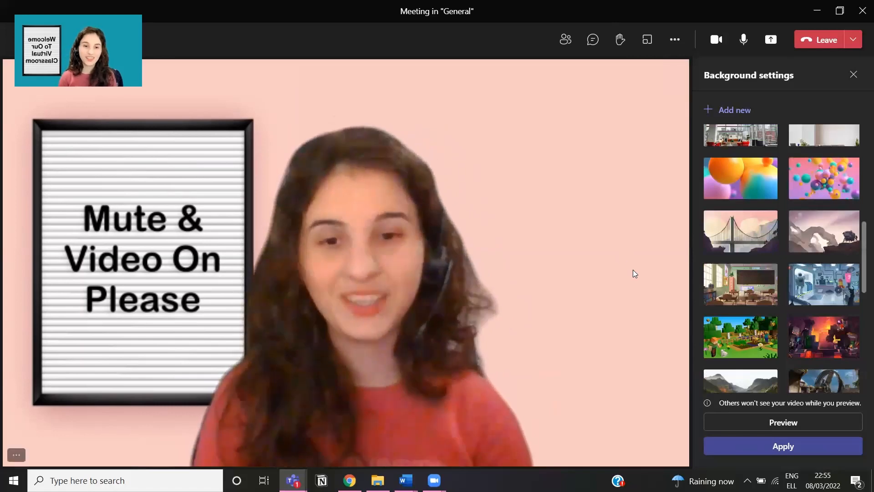
scroll(800, 168, up, 10)
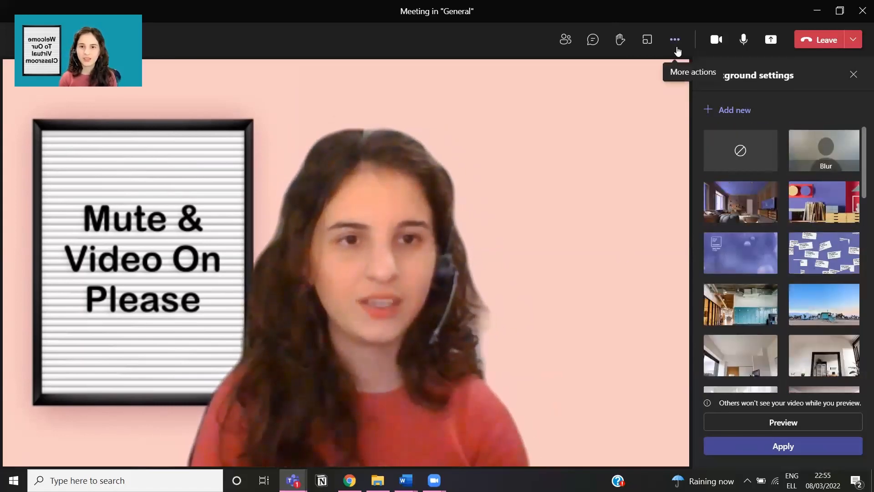
click(677, 49)
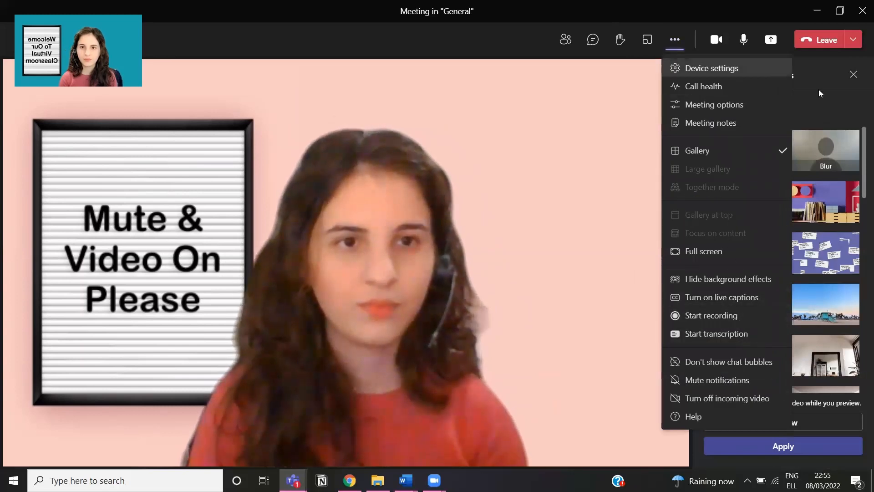
click(834, 100)
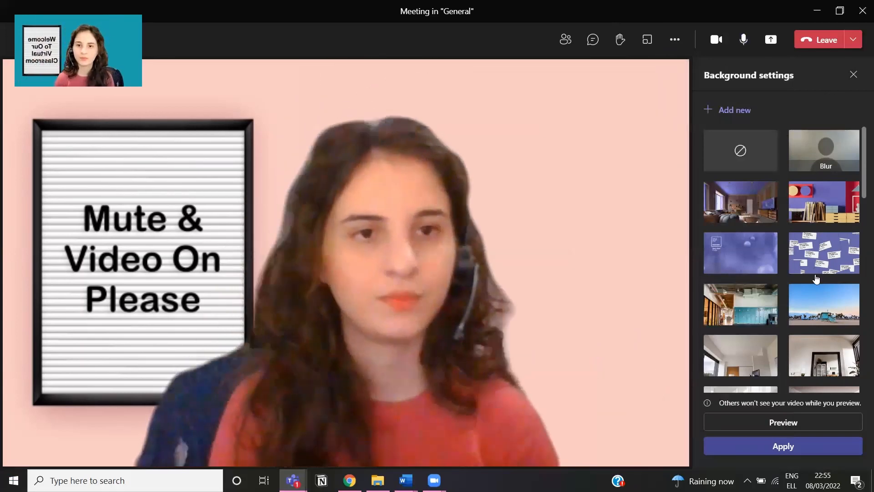
scroll(841, 388, down, 2)
scroll(841, 388, down, 10)
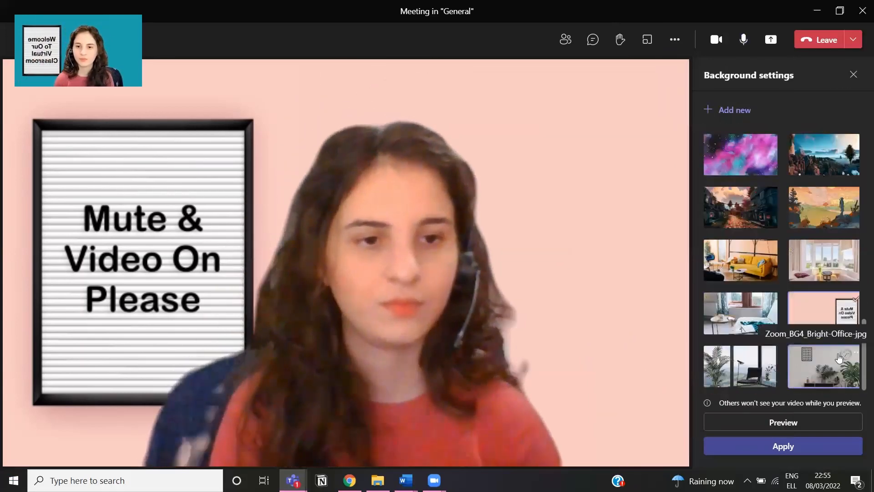
scroll(843, 295, up, 13)
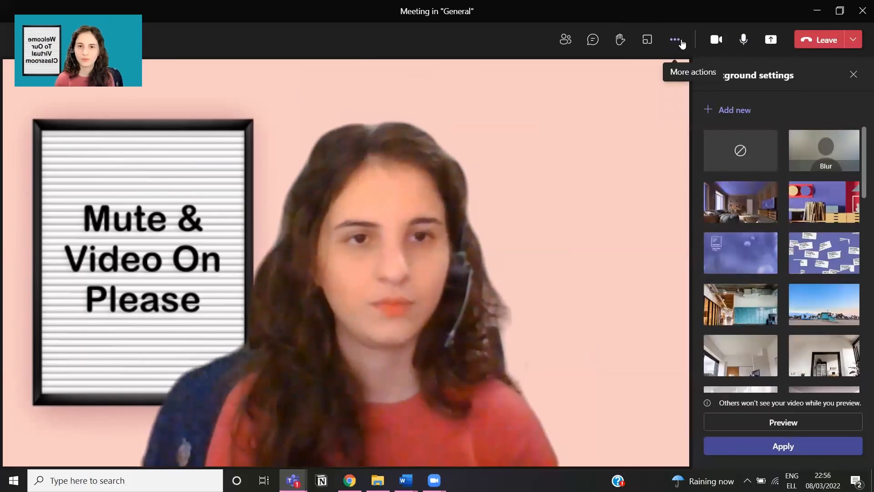
click(676, 40)
Step: Open the Meeting options panel and scroll through its lobby, presenter and CART settings
click(701, 106)
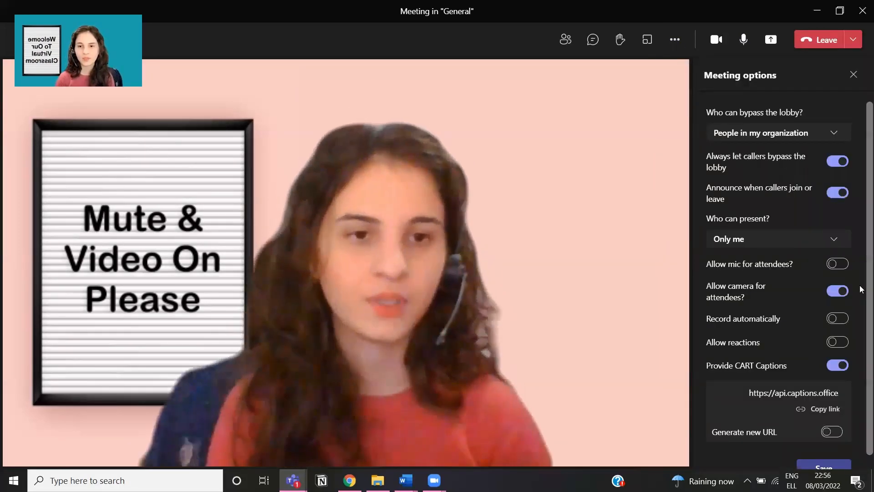
scroll(850, 243, down, 1)
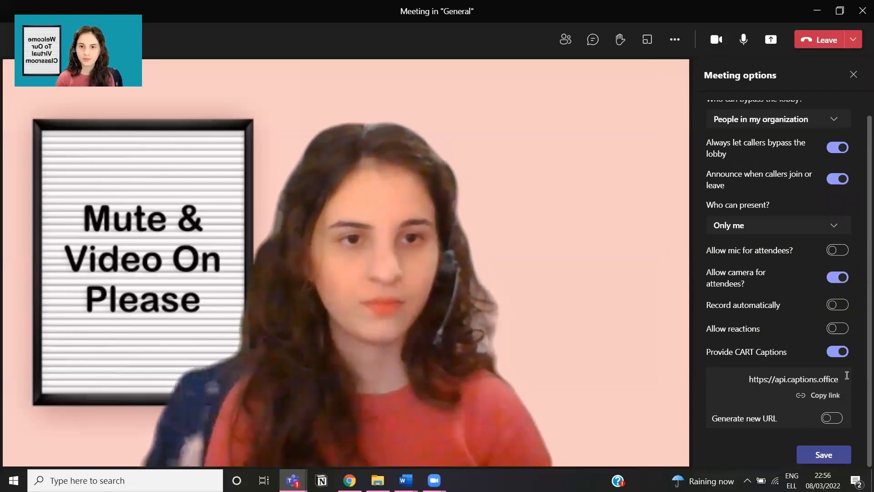
scroll(847, 375, up, 1)
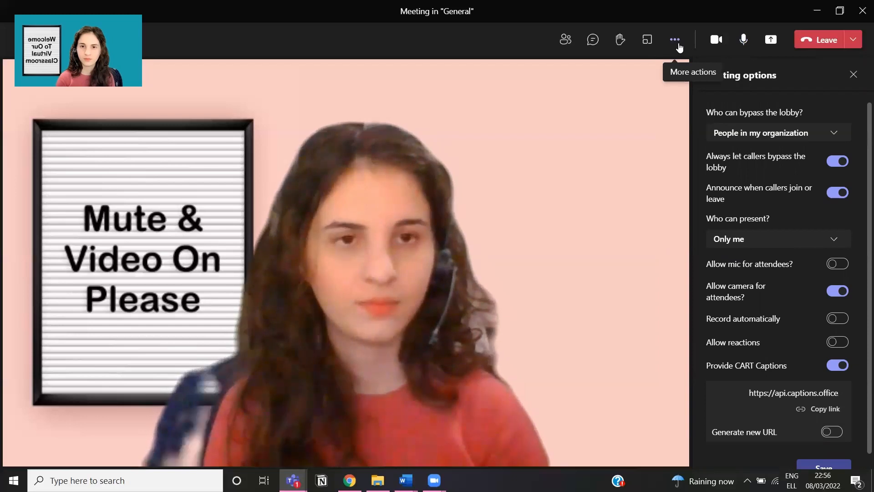
click(678, 47)
Step: In Device settings, try the HD Web Camera, then switch back to HP TrueVision HD Camera
click(675, 69)
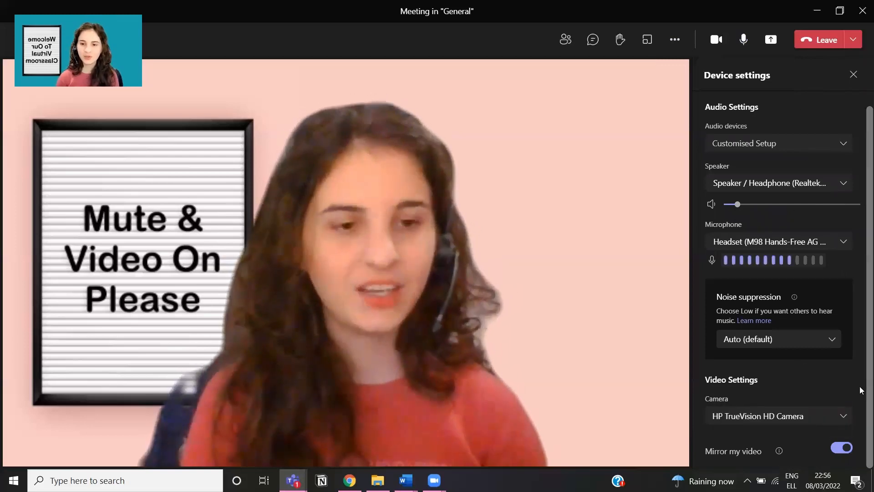
click(845, 416)
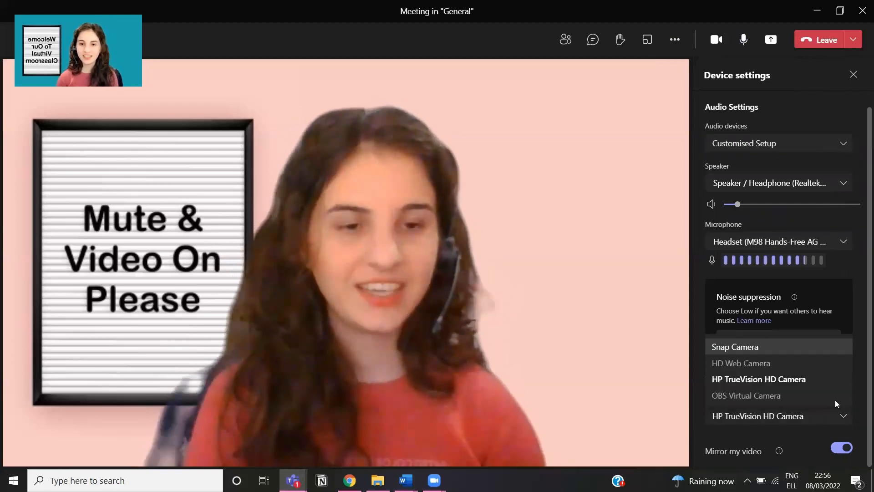
click(813, 363)
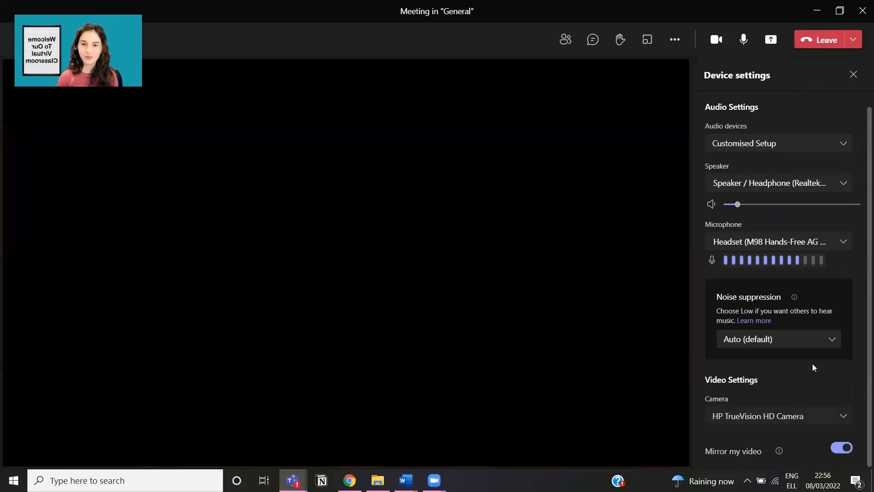
click(820, 422)
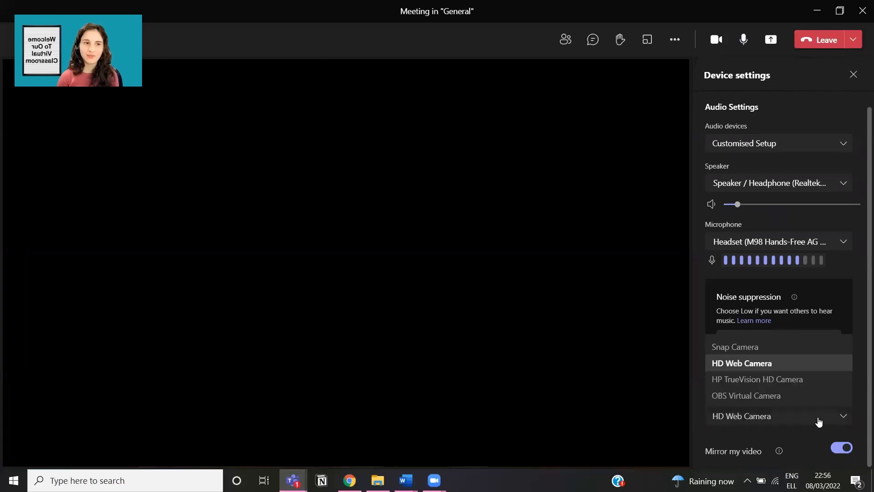
click(799, 384)
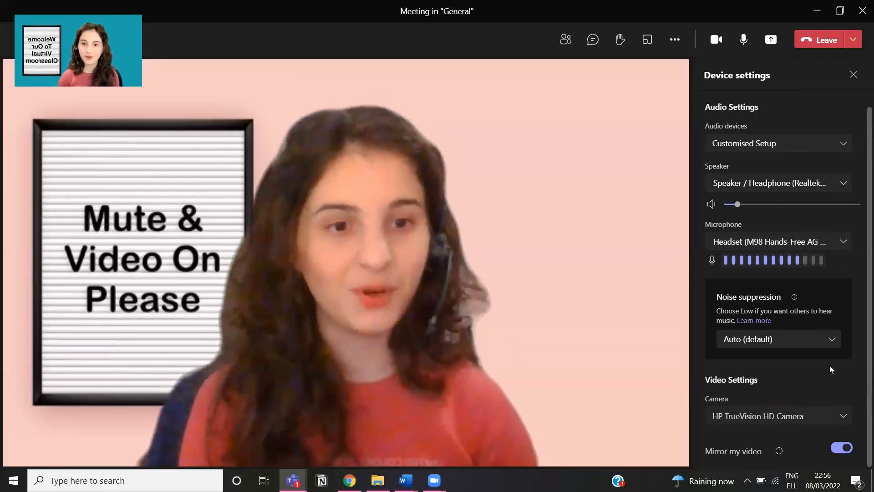
Step: Turn off Mirror my video
drag(763, 451, 753, 453)
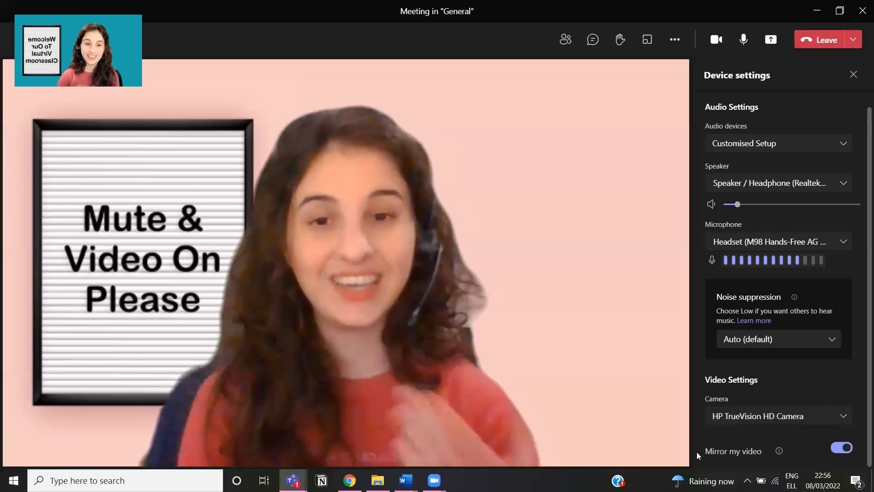
click(837, 449)
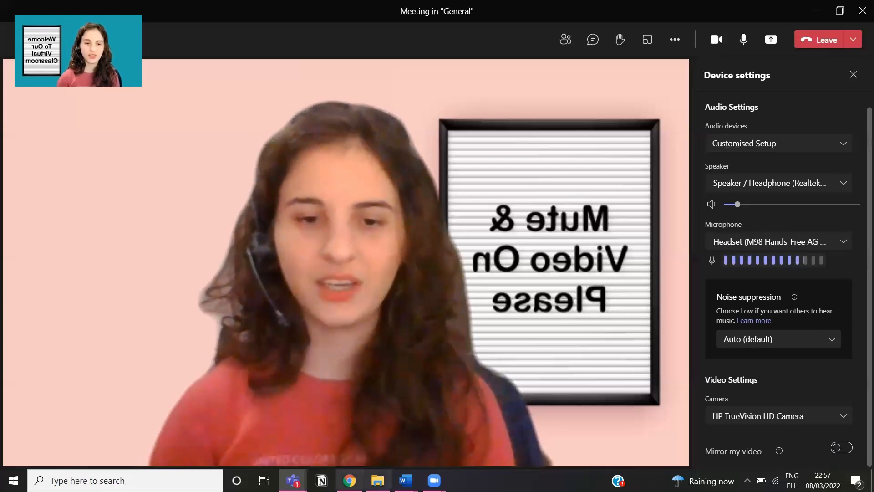
click(349, 480)
Step: Open the World's Best Student image from the teachers' backgrounds page, then minimize Chrome
click(163, 4)
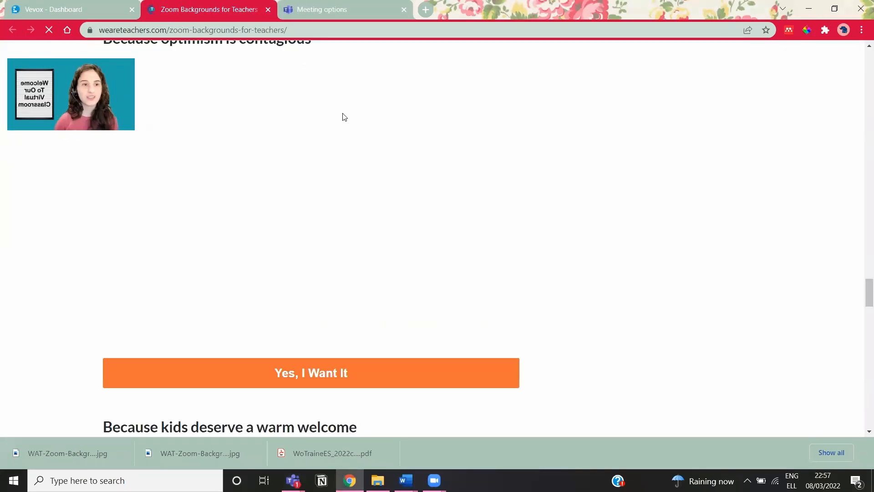
scroll(458, 220, up, 15)
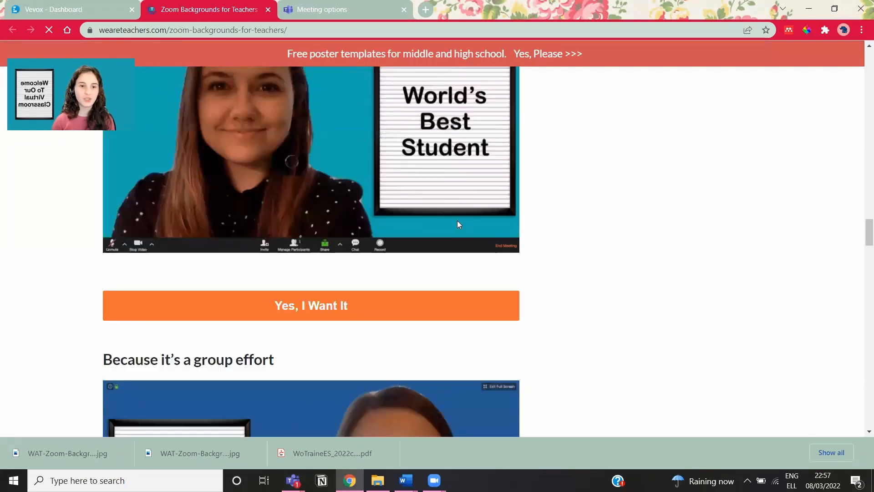
scroll(457, 220, up, 2)
scroll(456, 212, down, 2)
scroll(456, 171, up, 1)
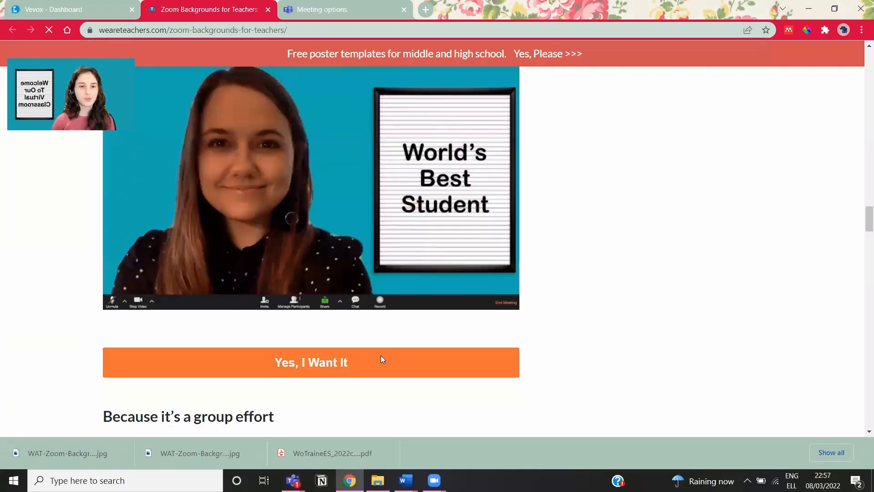
click(381, 358)
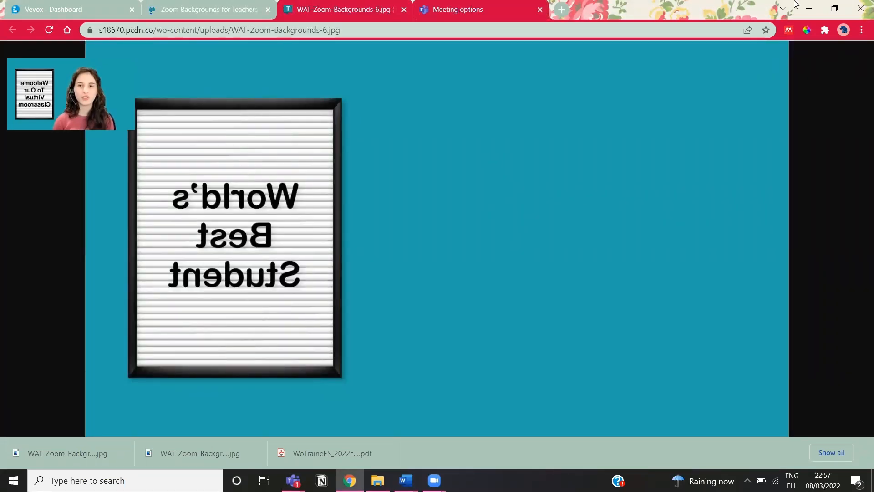
click(807, 7)
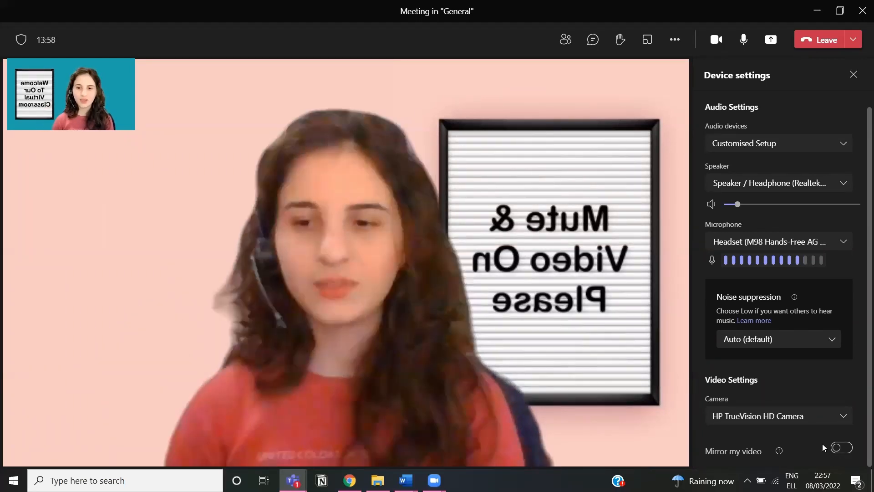
Step: Turn Mirror my video back on, keep the Realtek speaker output, and close Device settings
click(838, 448)
mouse_move(780, 453)
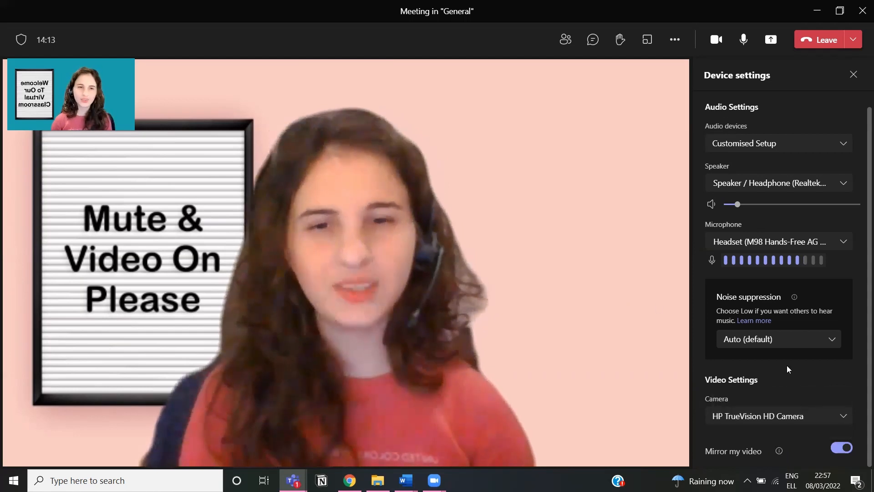
scroll(775, 323, up, 1)
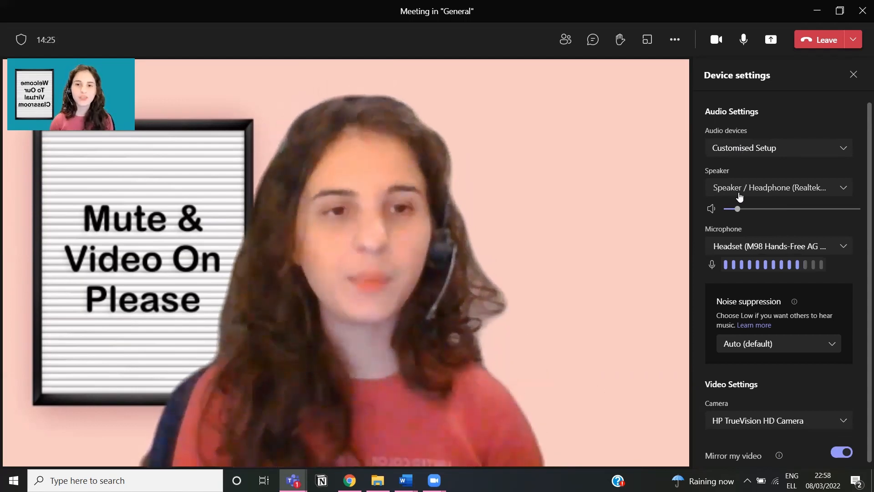
click(739, 195)
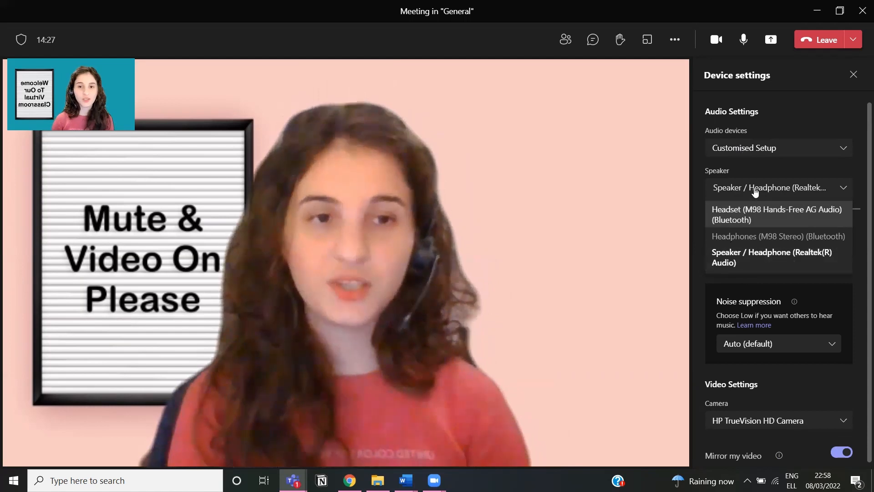
click(760, 183)
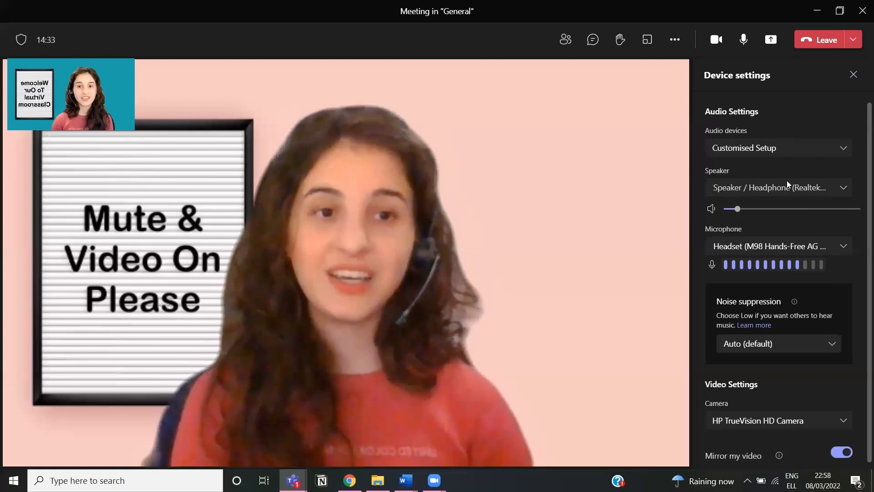
scroll(831, 114, down, 1)
click(852, 73)
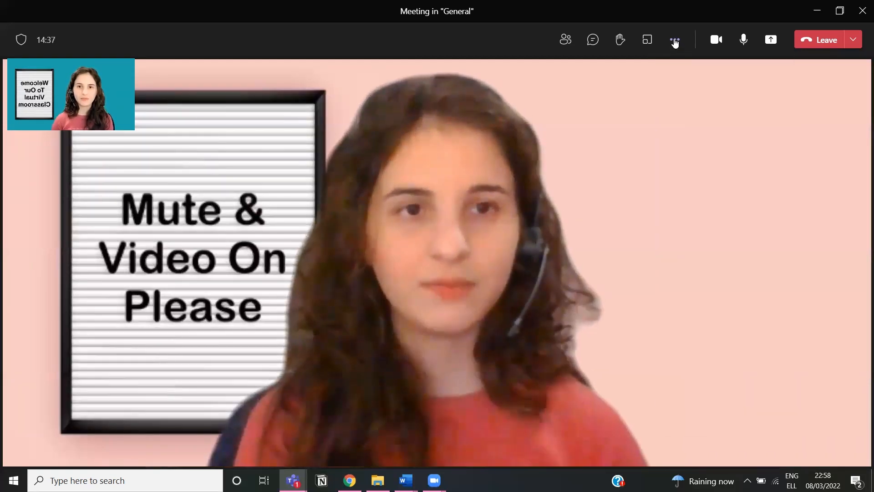
Step: Open Meeting options and review who can bypass the lobby, leaving that setting unchanged
click(675, 40)
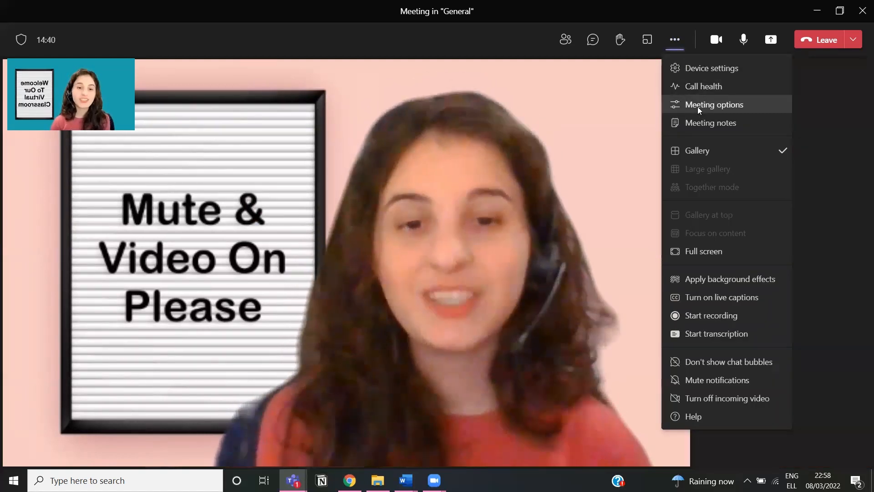
click(698, 105)
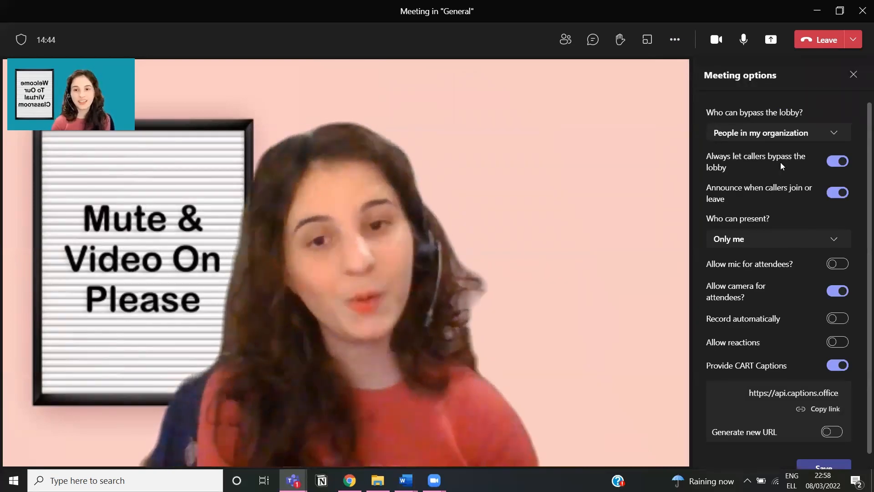
scroll(780, 164, down, 1)
scroll(803, 181, up, 1)
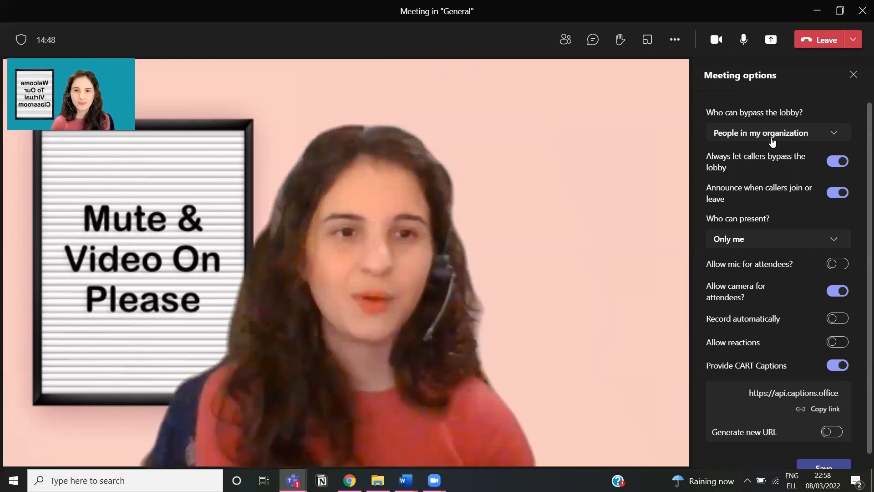
click(773, 143)
click(789, 436)
scroll(789, 436, down, 1)
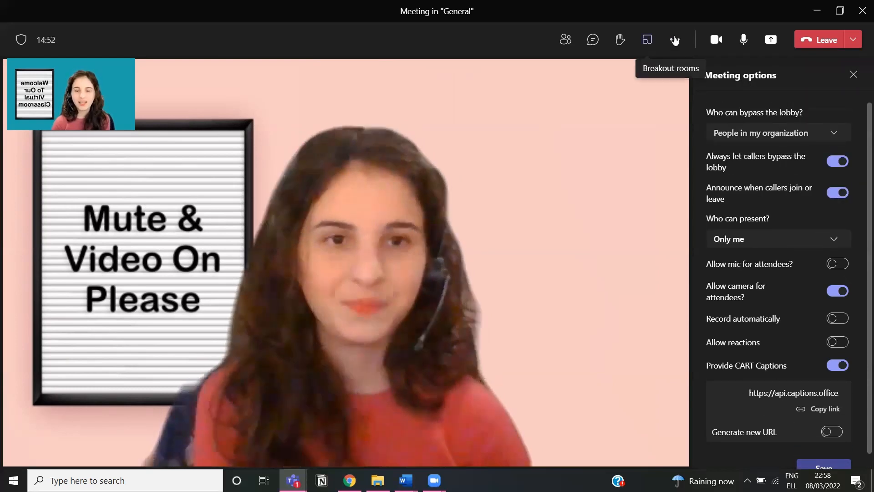
Step: Close the Meeting options panel and show the Meeting notes panel instead
click(675, 40)
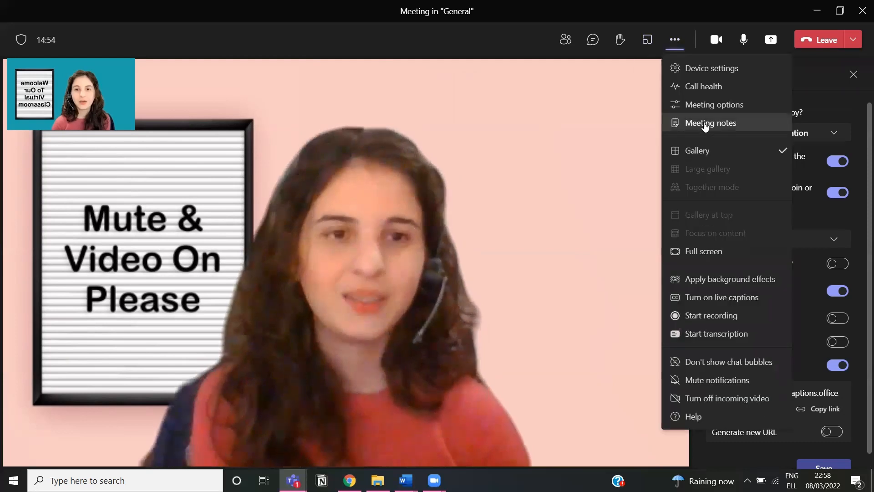
click(734, 104)
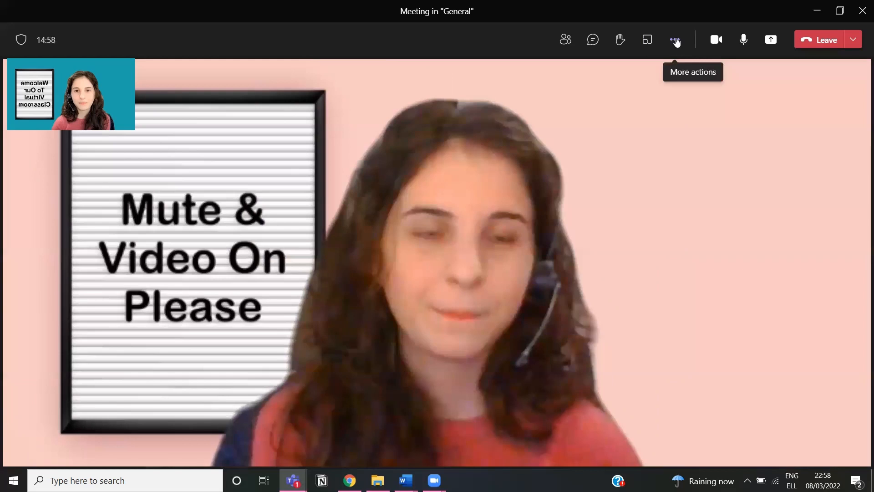
click(676, 41)
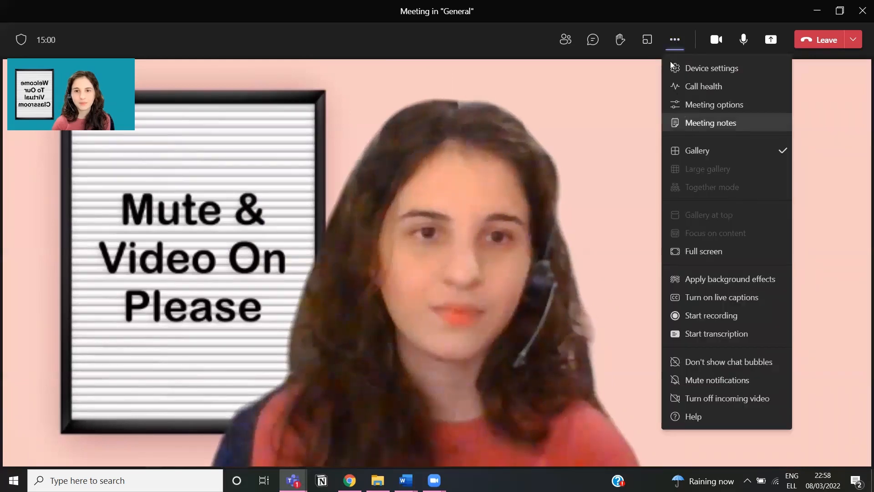
click(688, 105)
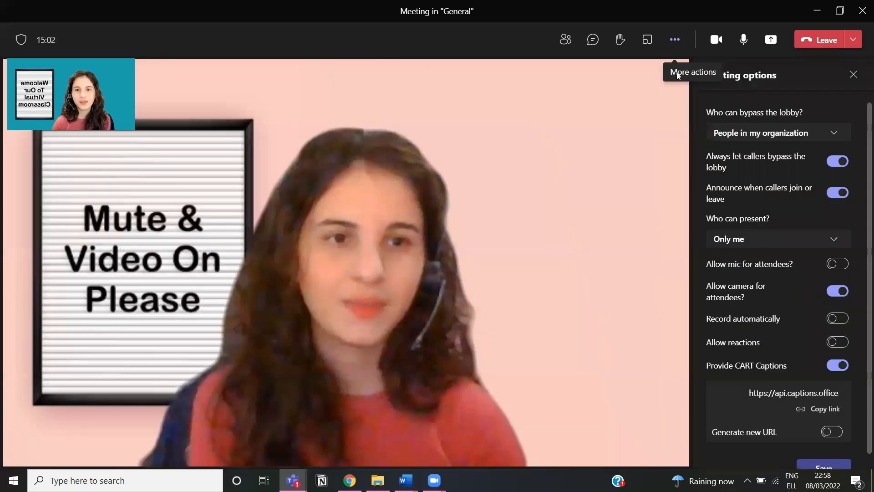
click(675, 40)
click(691, 119)
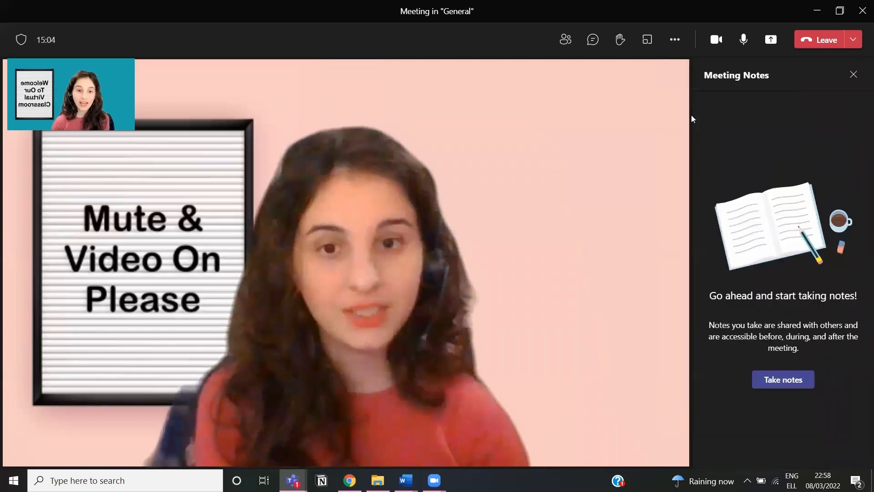
Step: Turn the camera off and start notes for 'New channel meeting' with Take notes
click(728, 40)
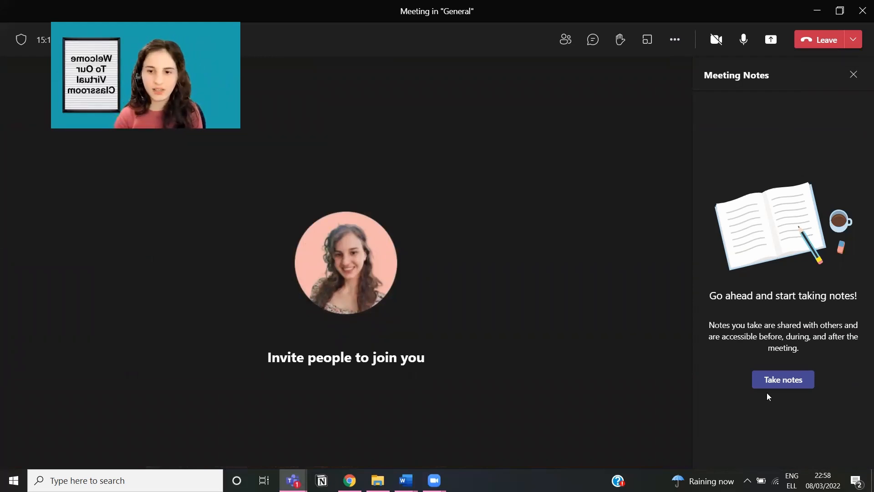
click(778, 383)
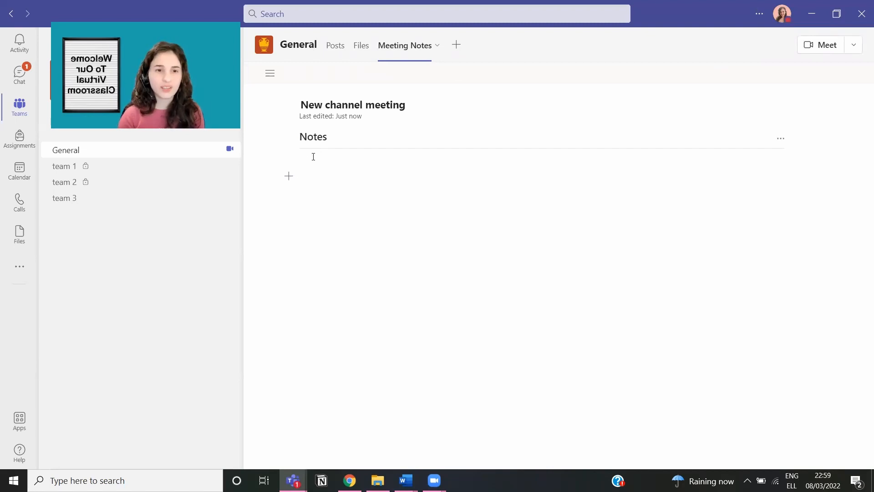
Step: Write 'Before the meeting please read this file...' under Notes, then view General's Files tab
click(314, 156)
text(Before the meeting please rea)
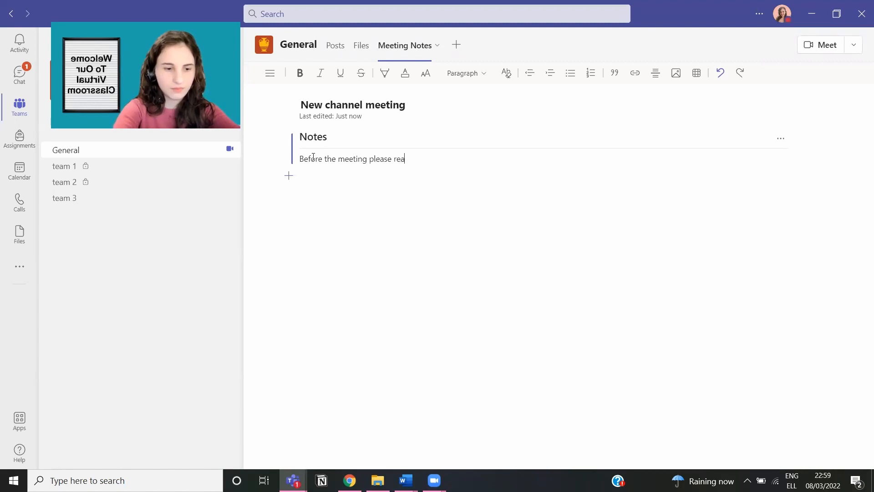
text(d thi)
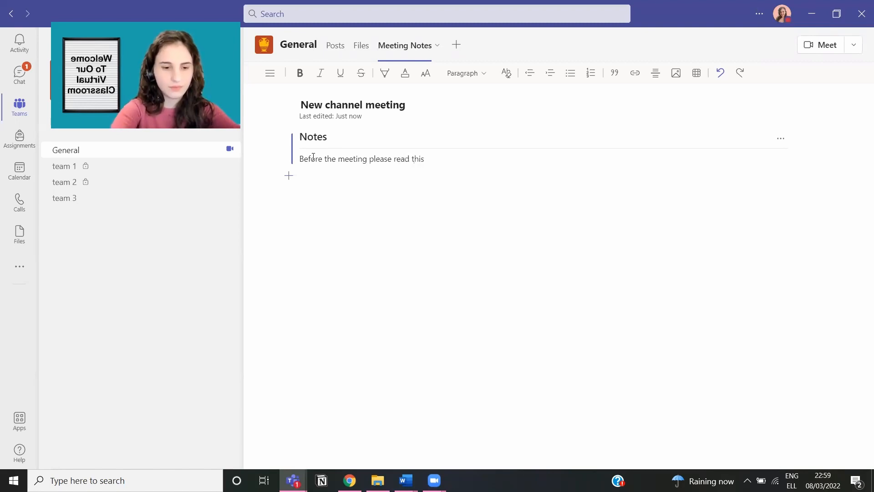
text(s)
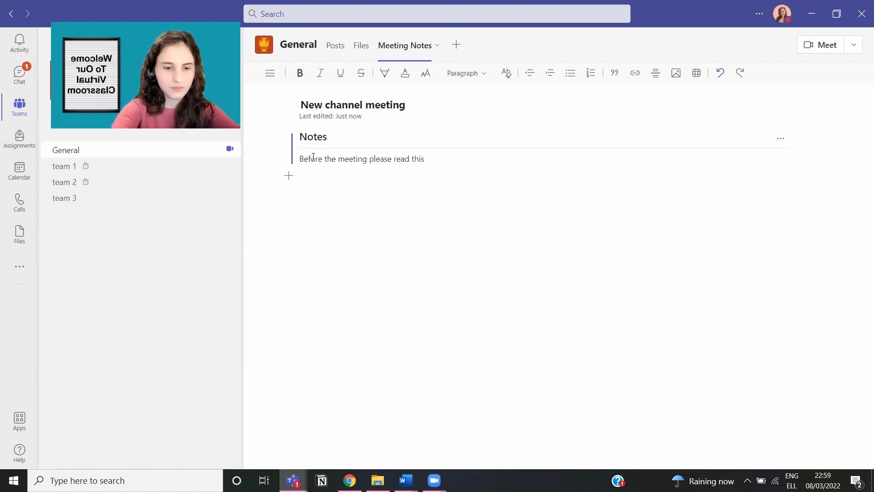
text( fime)
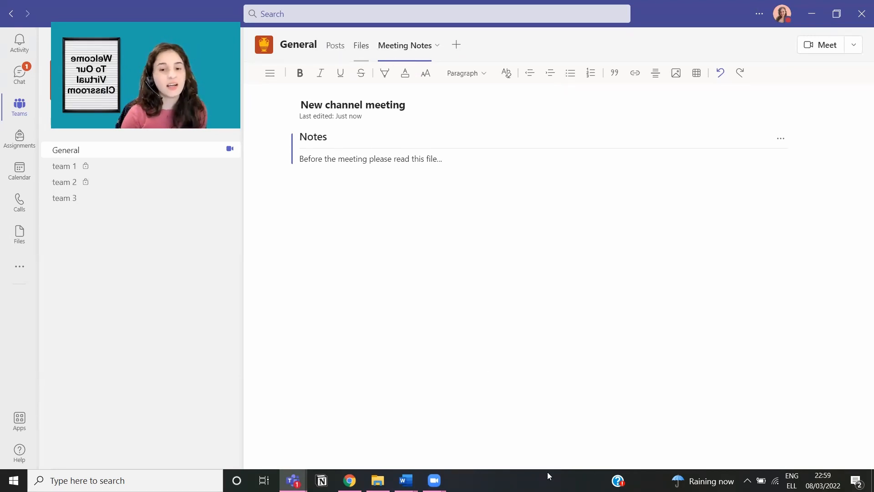
click(361, 45)
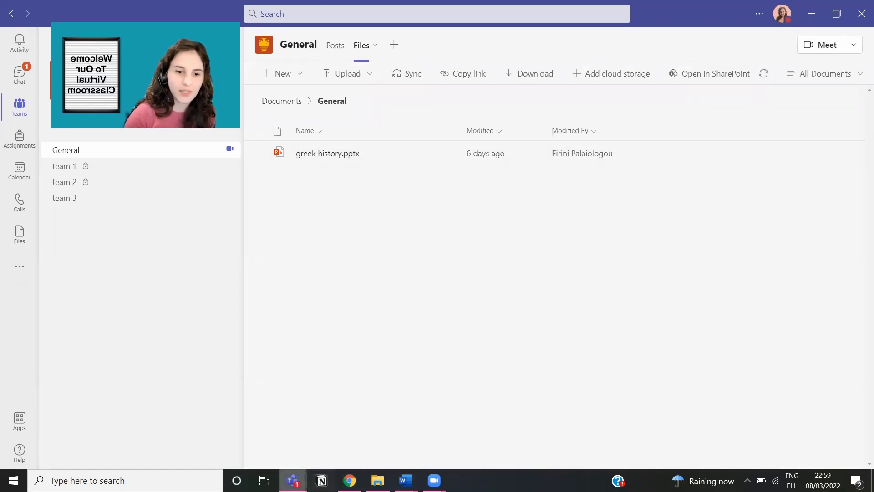
Step: From the meeting window, open its notes in the General channel's Meeting Notes tab
mouse_move(293, 480)
click(332, 413)
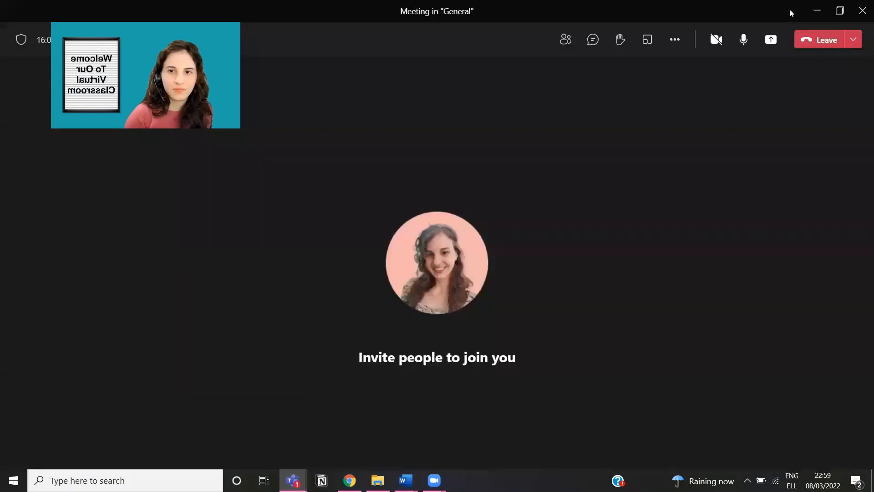
click(675, 41)
click(688, 121)
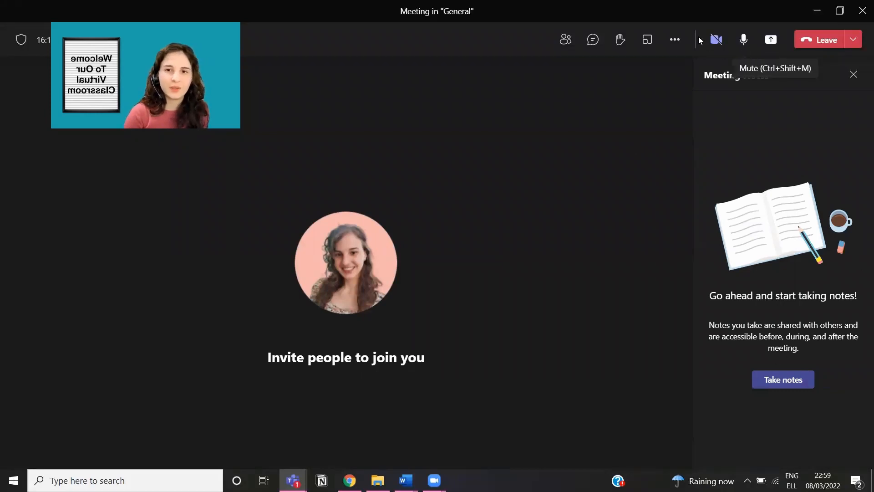
click(789, 387)
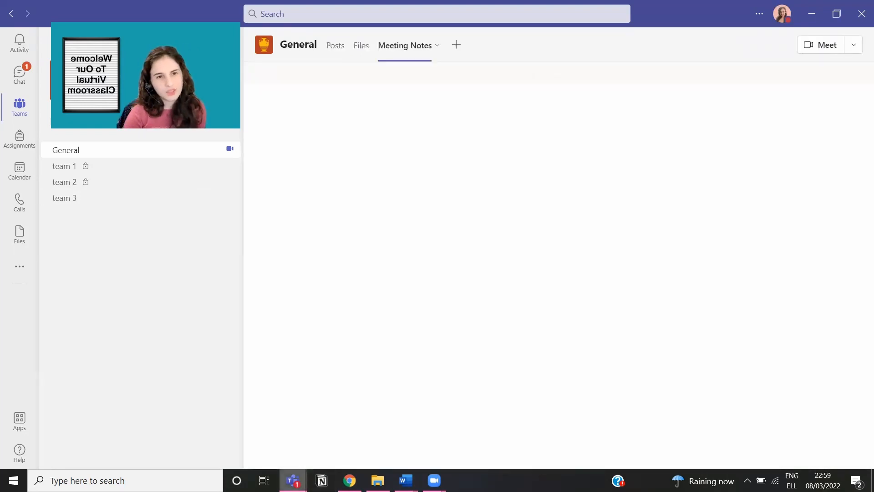
Step: Switch back to the 'Meeting in General' meeting window from the taskbar
mouse_move(293, 481)
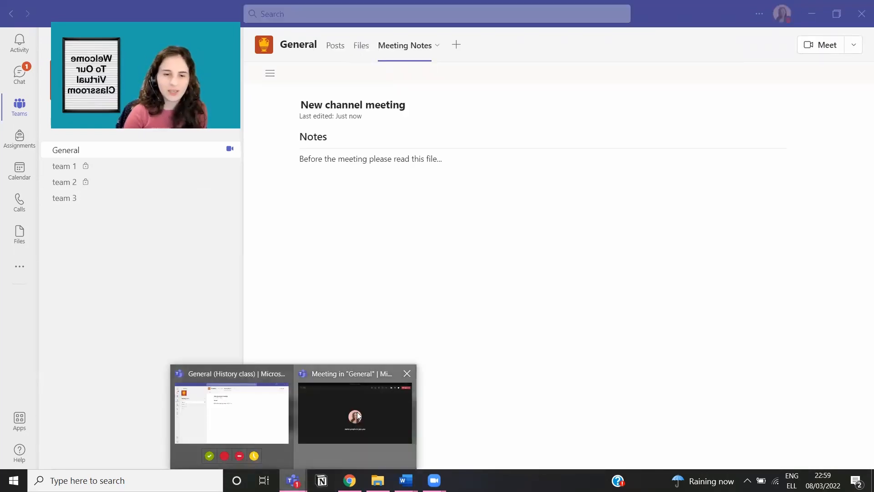
click(355, 415)
click(676, 40)
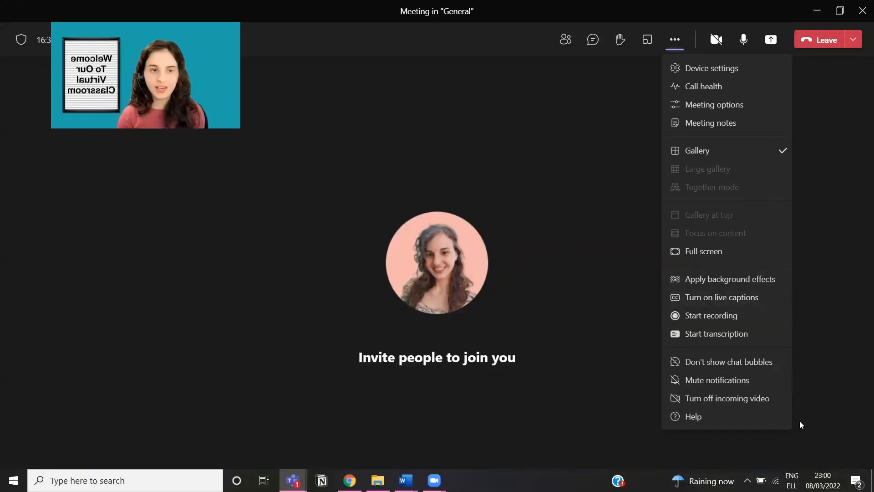
Step: Switch on live captions from More actions so the organiser's speech is captioned
click(735, 298)
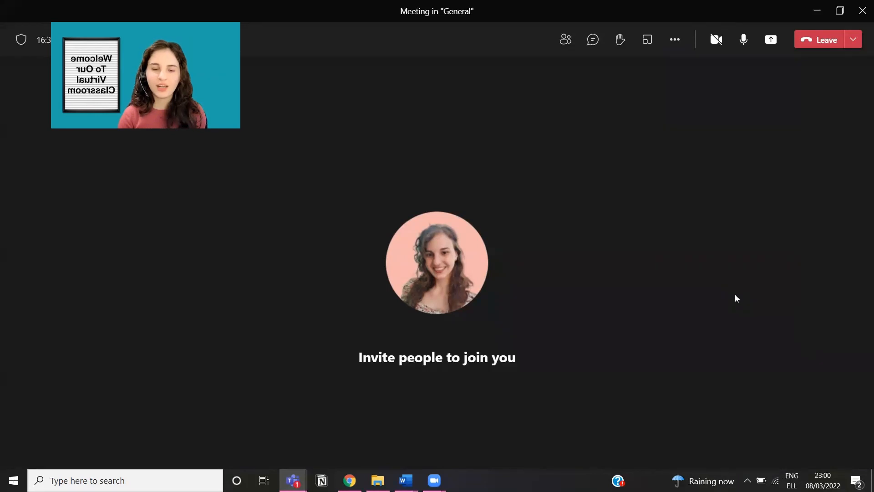
click(671, 46)
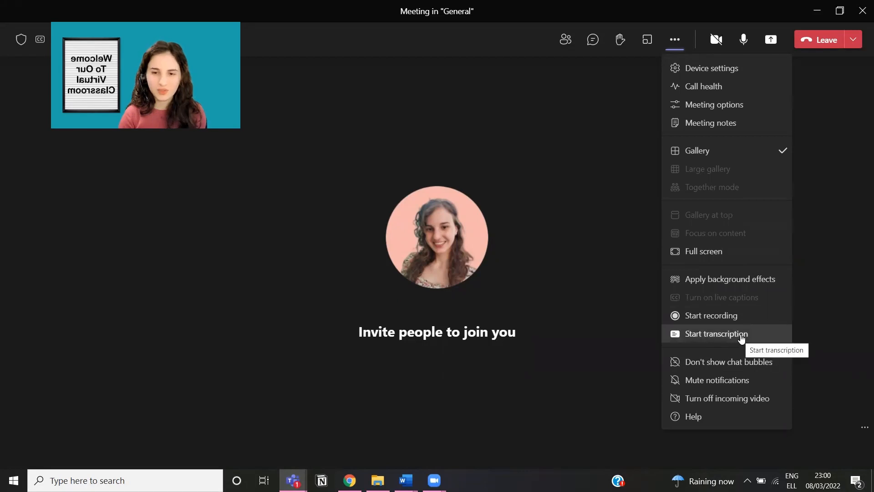
click(859, 213)
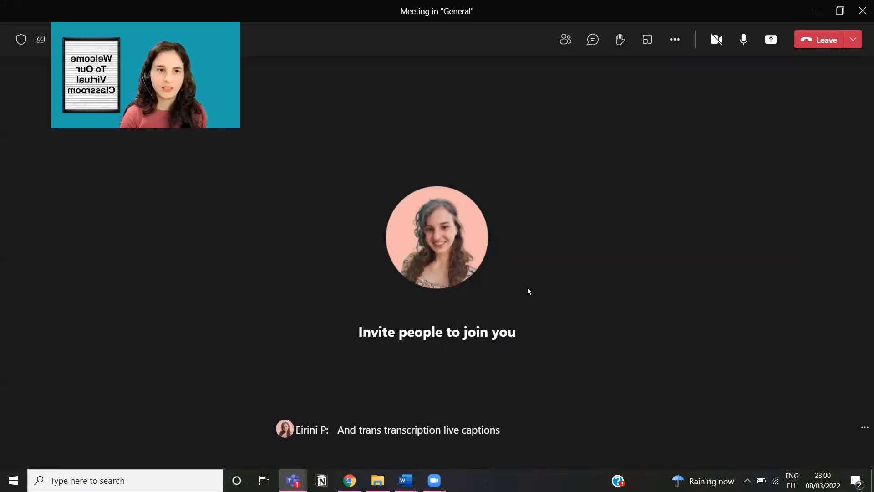
drag(145, 149, 142, 154)
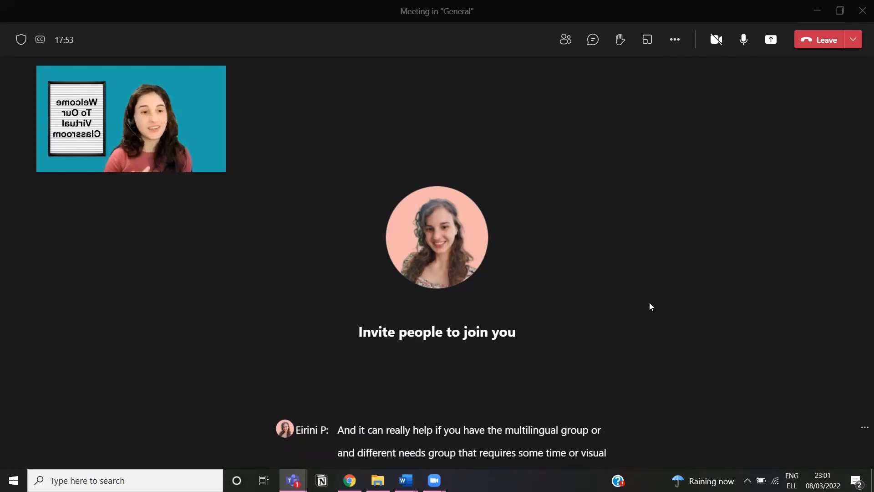
click(675, 39)
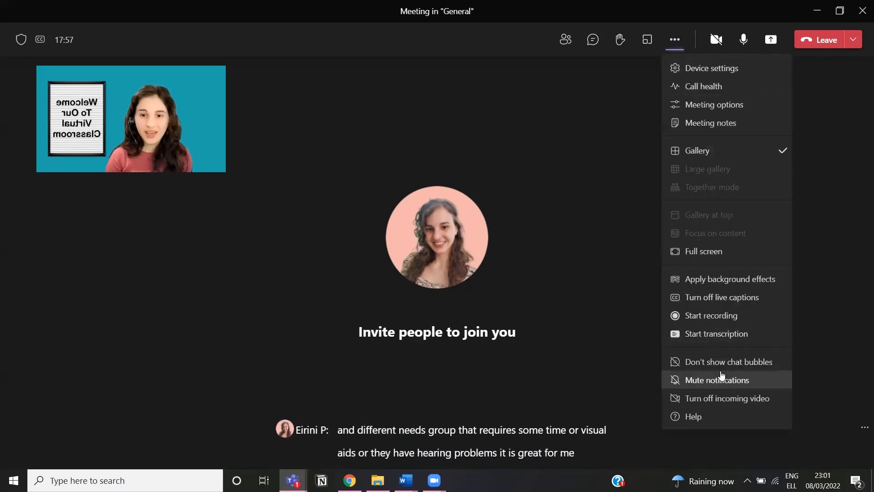
Step: Turn captions off, start transcription, then switch live captions back on
click(738, 297)
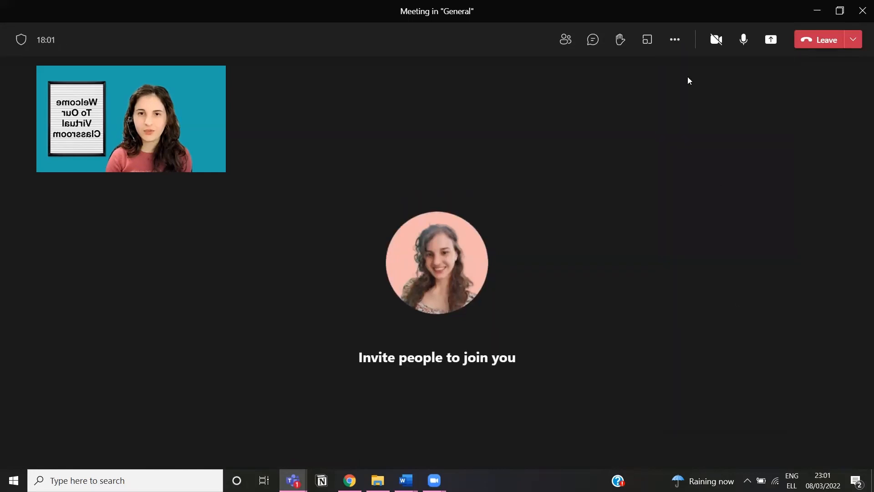
click(675, 39)
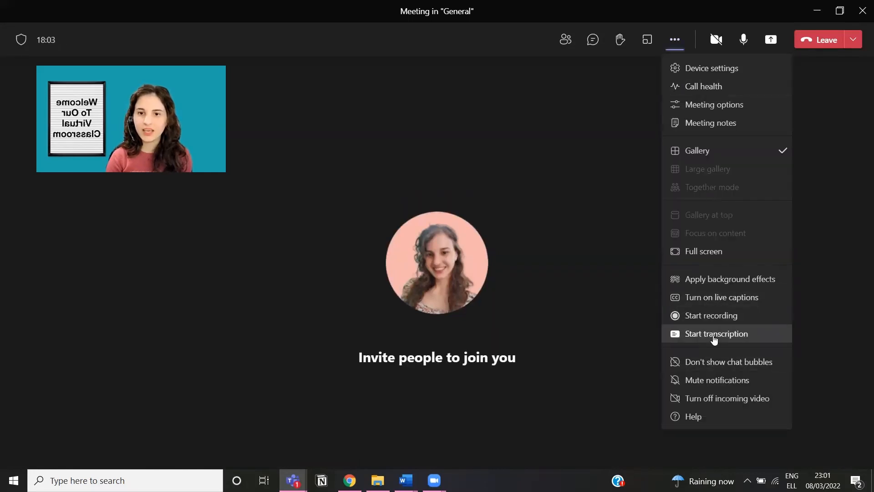
click(714, 336)
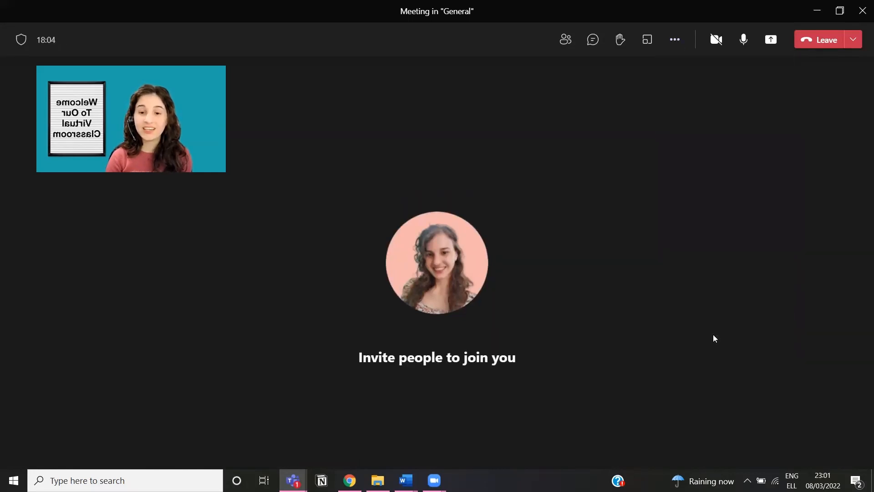
click(675, 40)
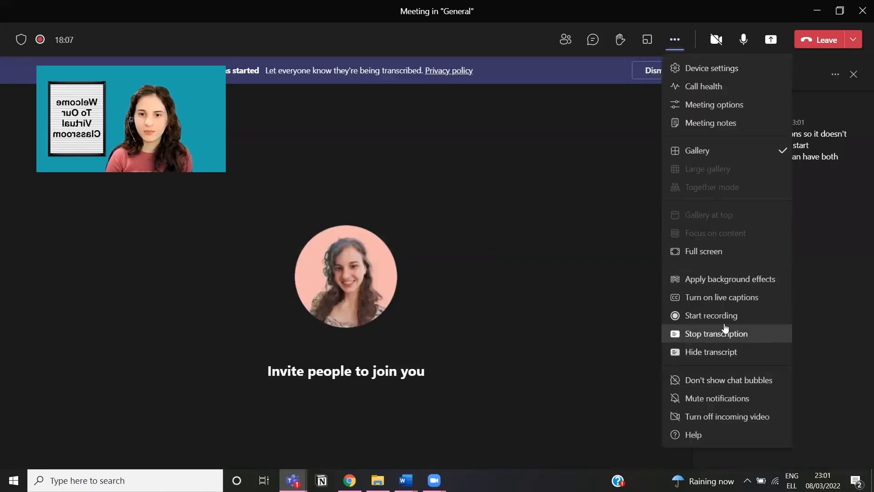
click(723, 298)
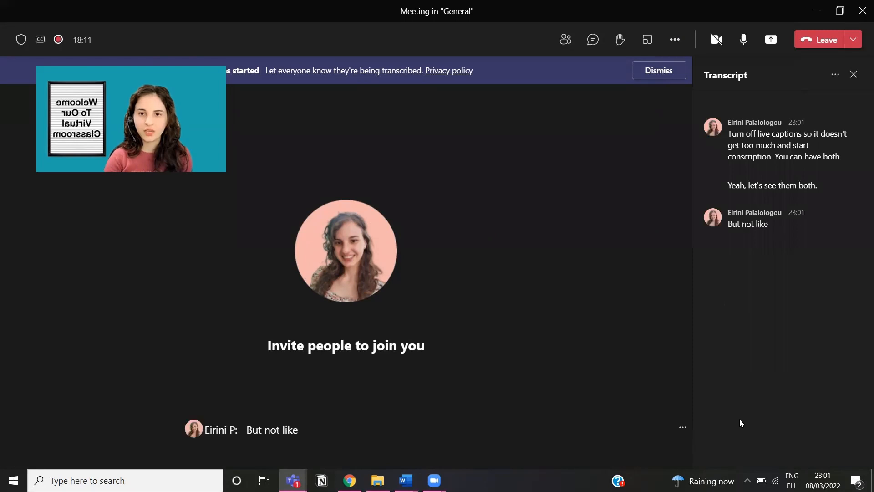
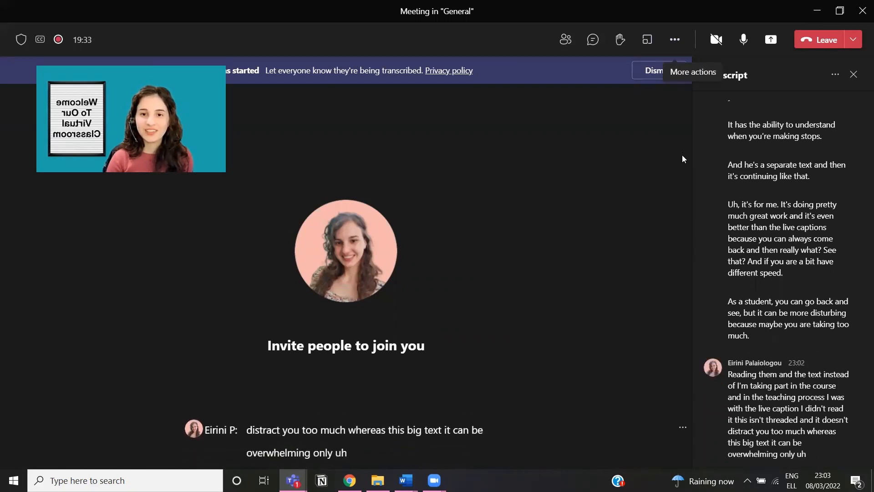
Step: Turn off live captions, stop the transcription and hide the transcript pane from More actions
click(676, 38)
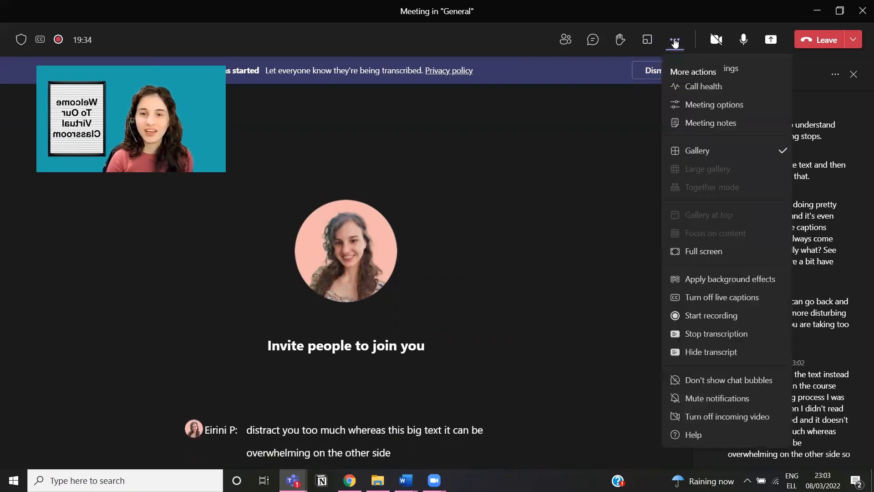
click(714, 305)
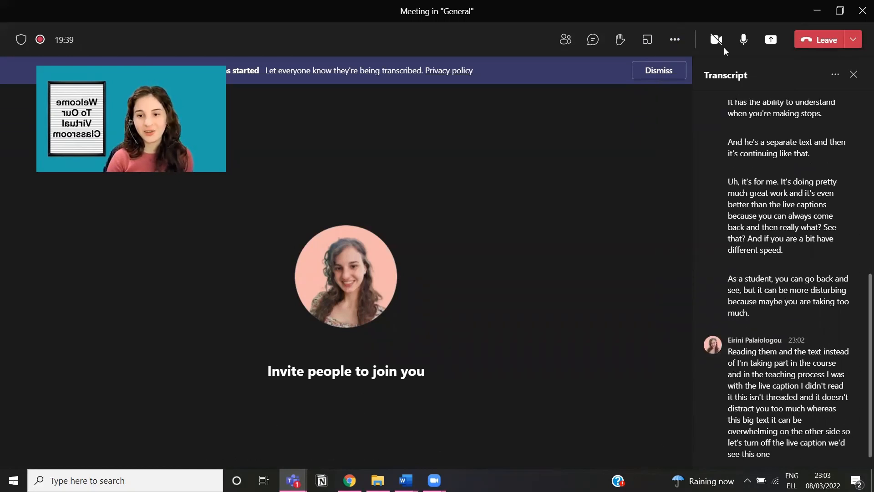
click(674, 41)
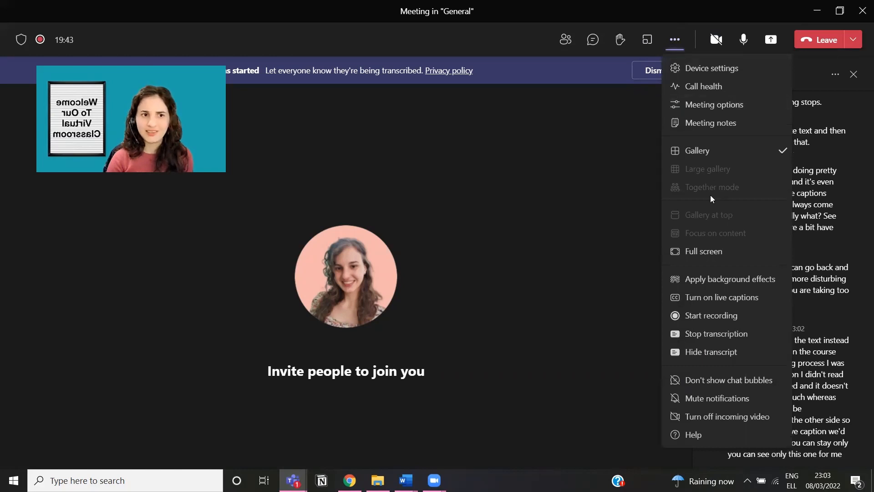
click(730, 336)
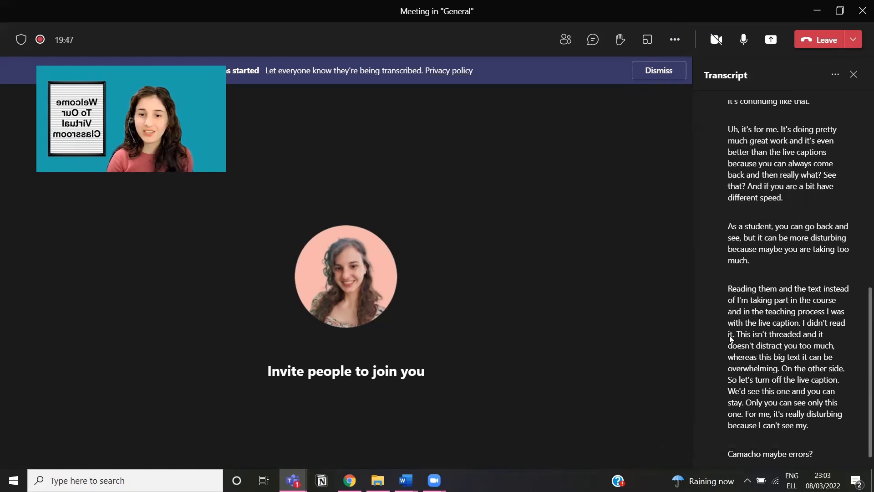
click(674, 42)
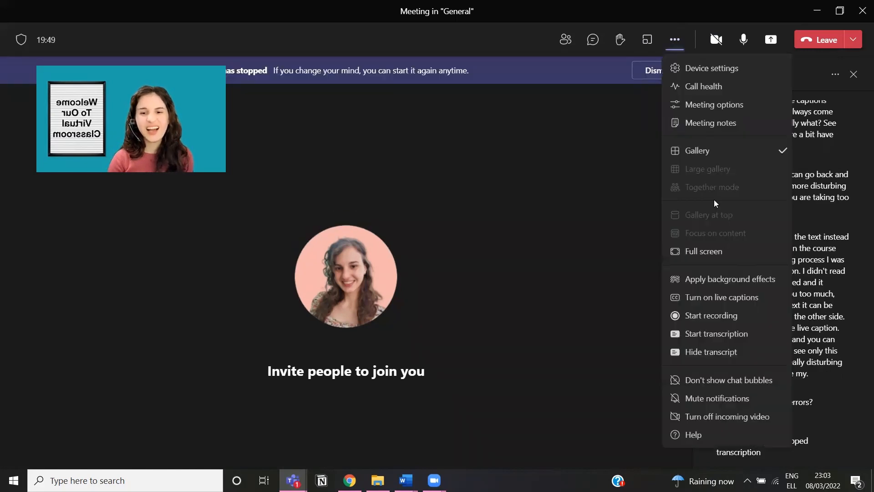
click(743, 353)
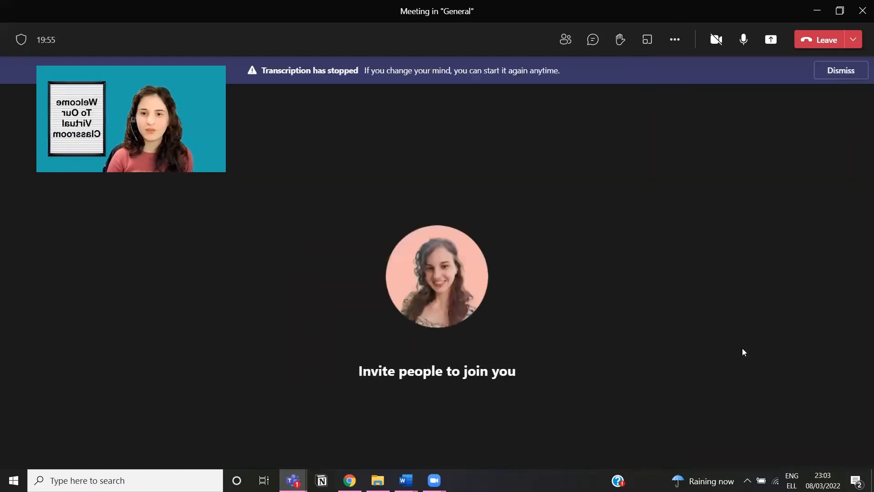
click(674, 50)
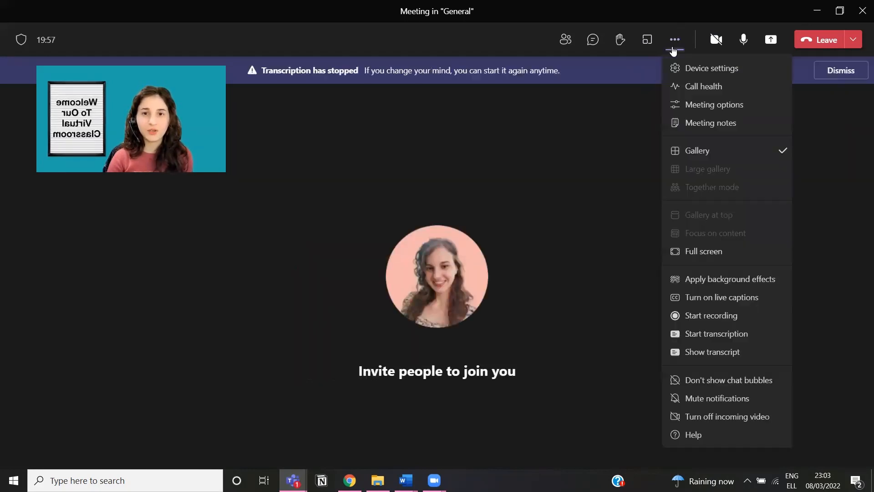
click(597, 43)
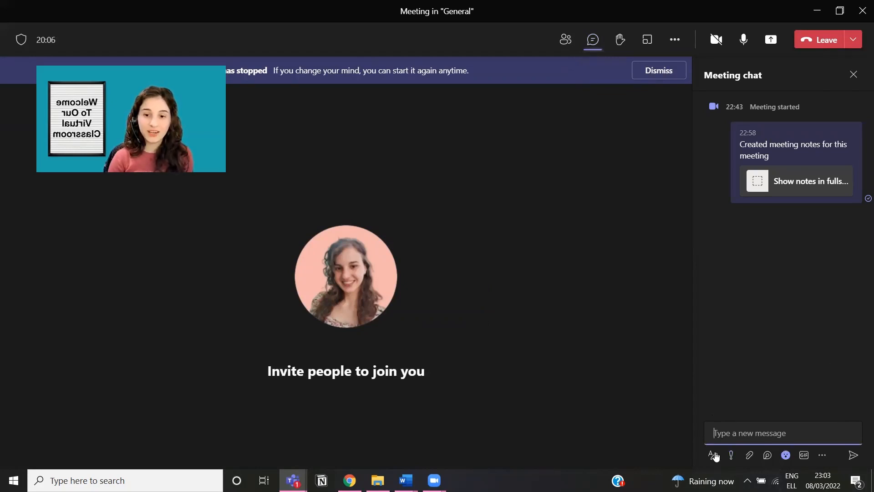
click(674, 46)
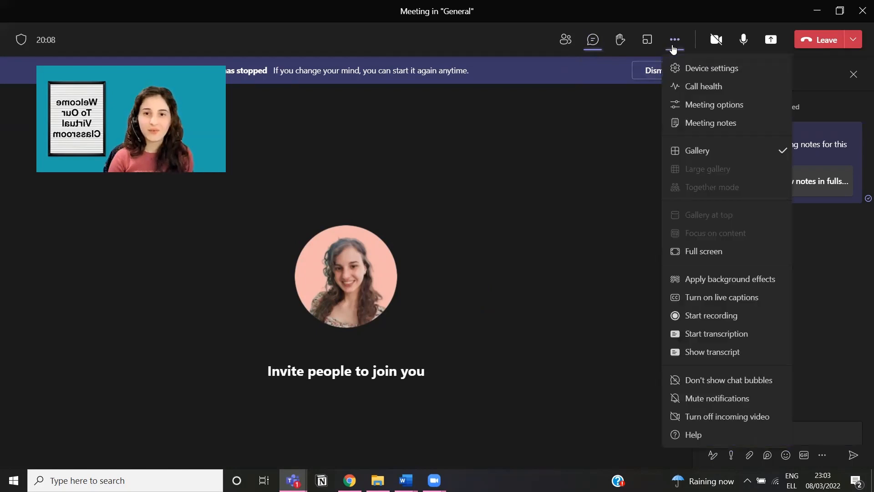
click(728, 353)
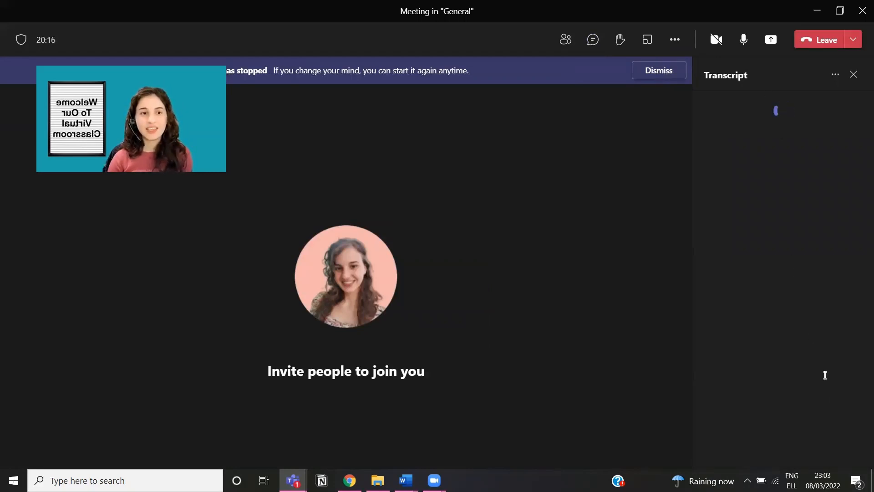
scroll(812, 219, up, 5)
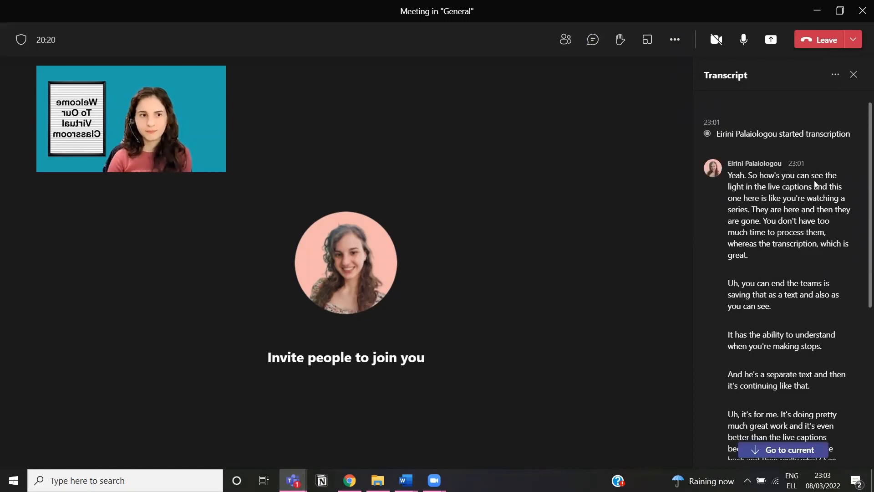
scroll(815, 187, down, 5)
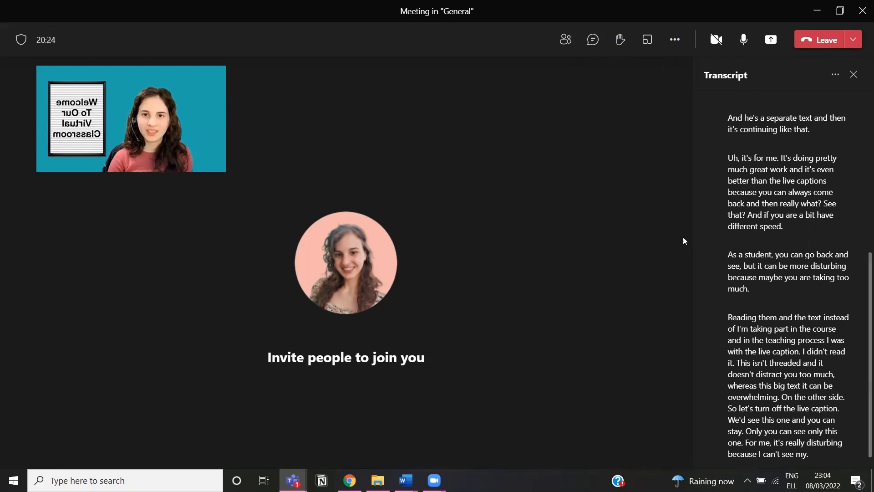
click(679, 50)
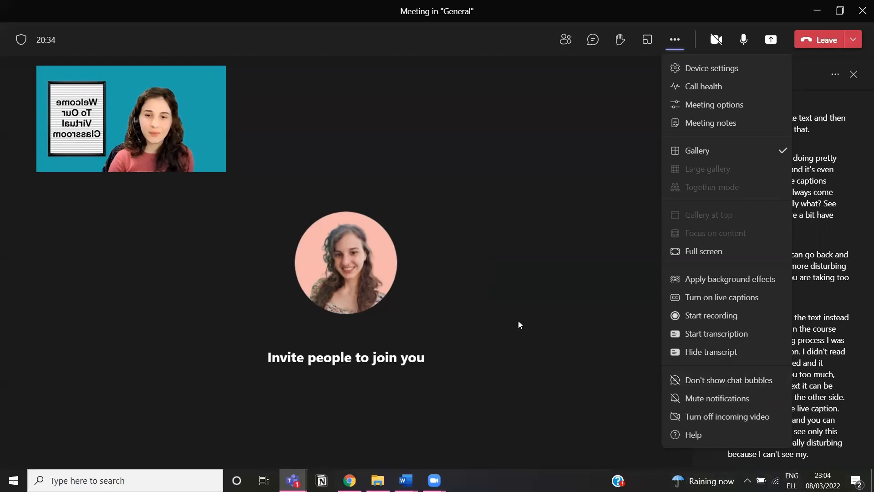
click(823, 162)
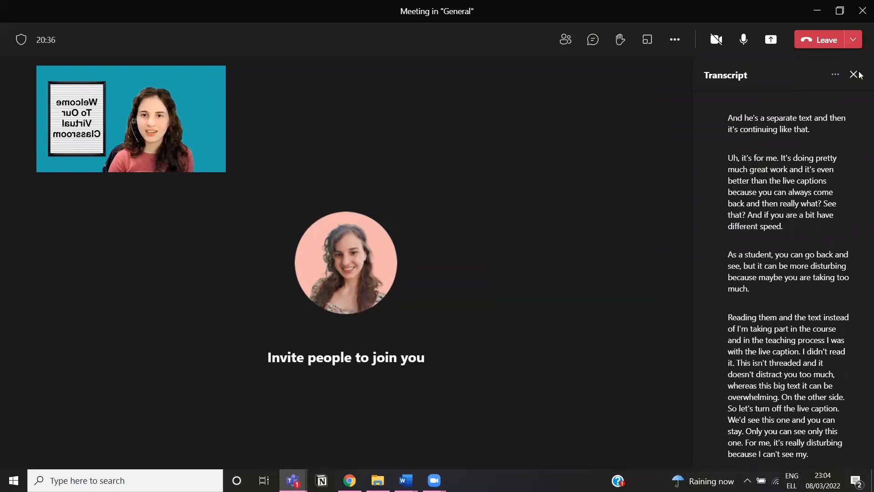
click(860, 76)
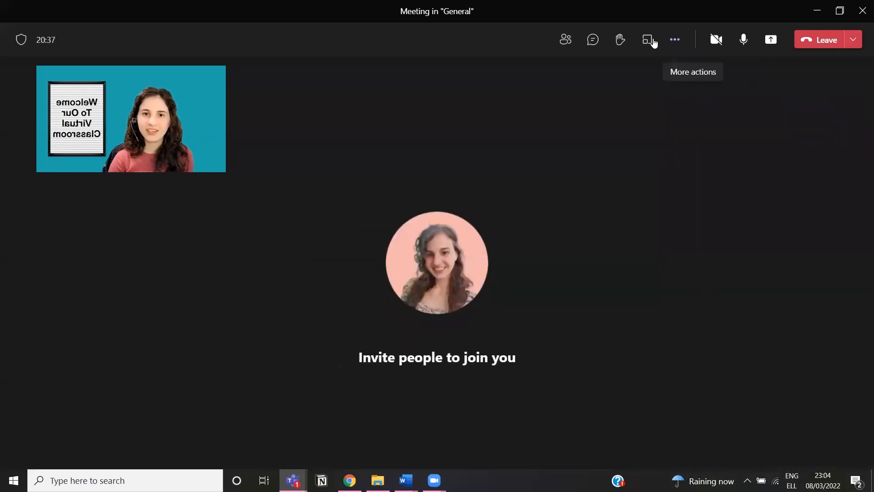
Step: Send a join request to the guest listed under Suggestions in the Participants panel
click(585, 41)
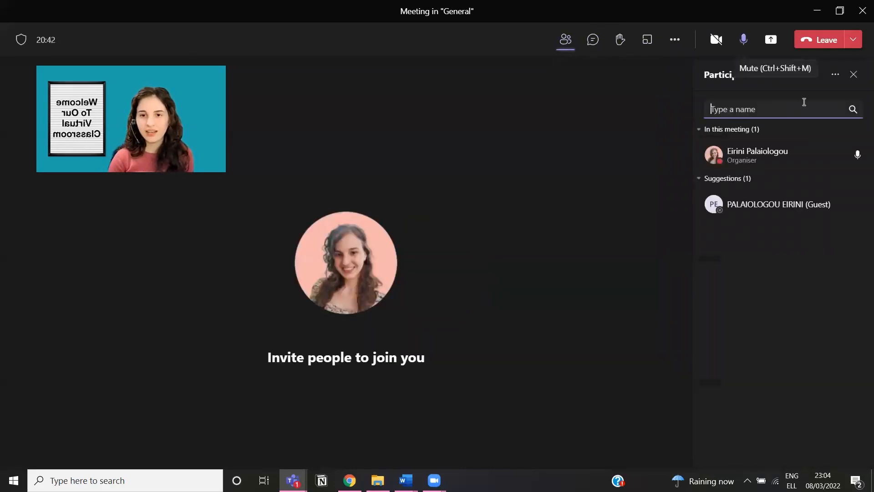
click(844, 209)
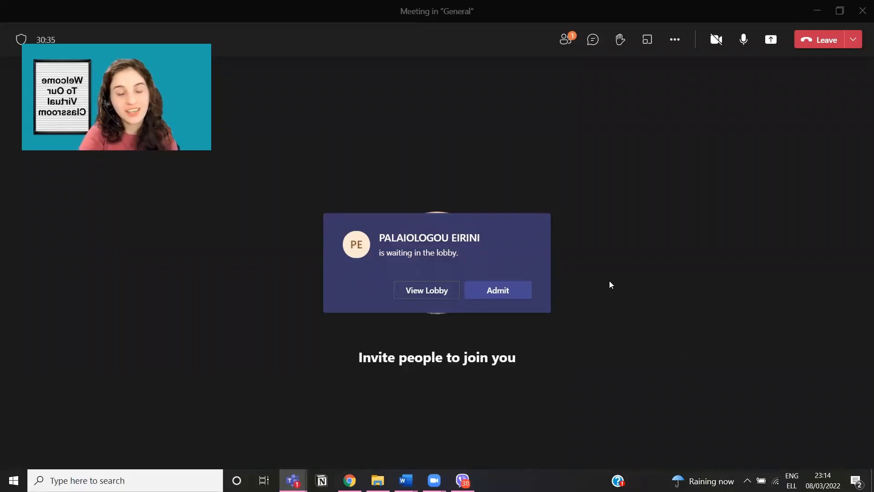
Step: In Meeting options, let people in trusted organizations and guests bypass the lobby, and save
click(675, 40)
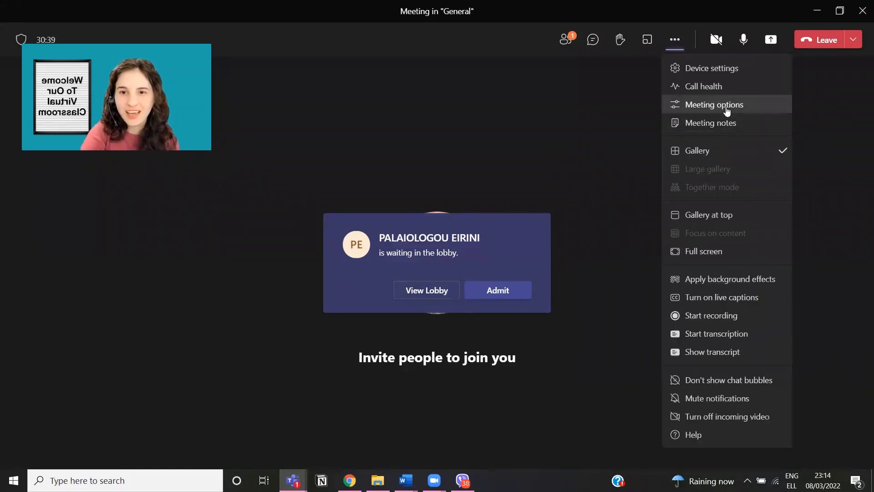
click(726, 111)
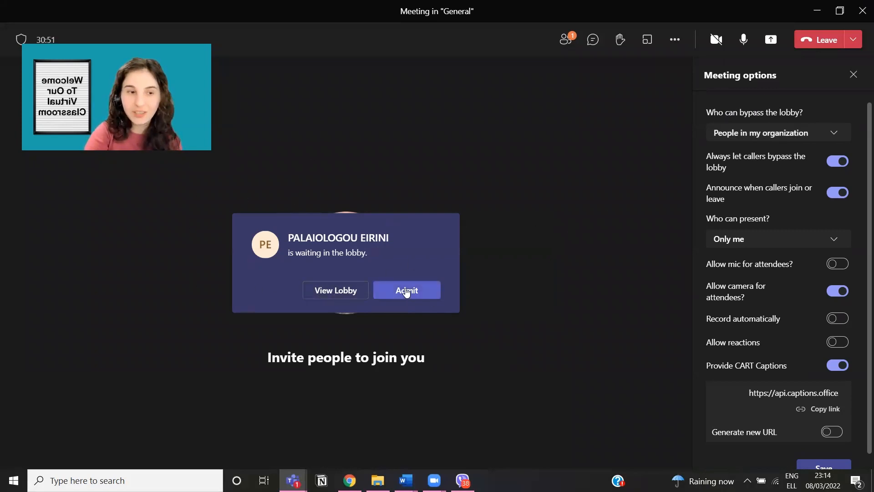
click(805, 138)
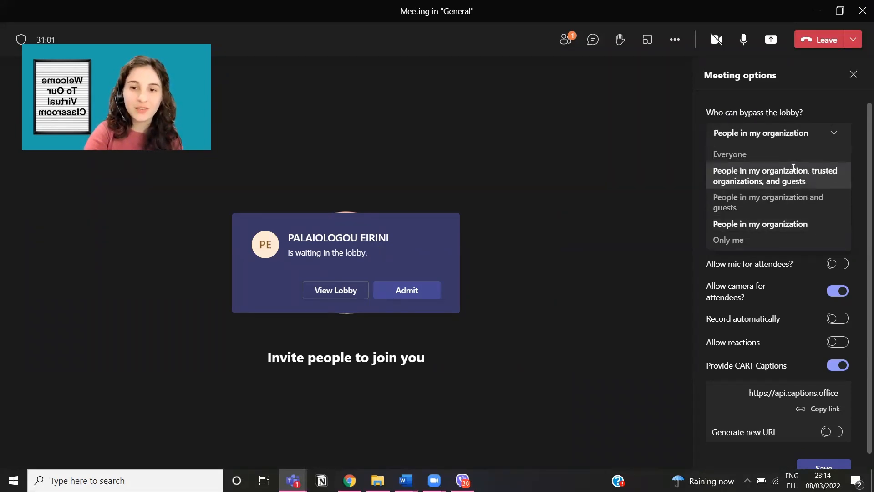
click(804, 177)
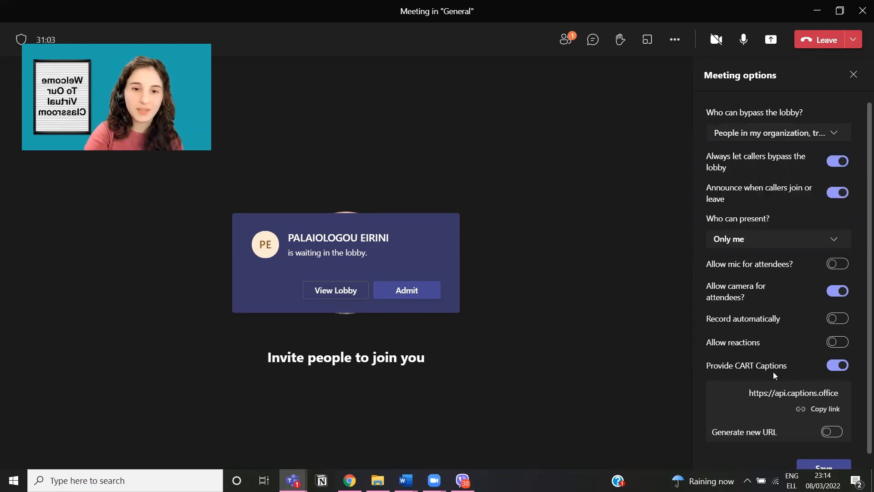
click(834, 468)
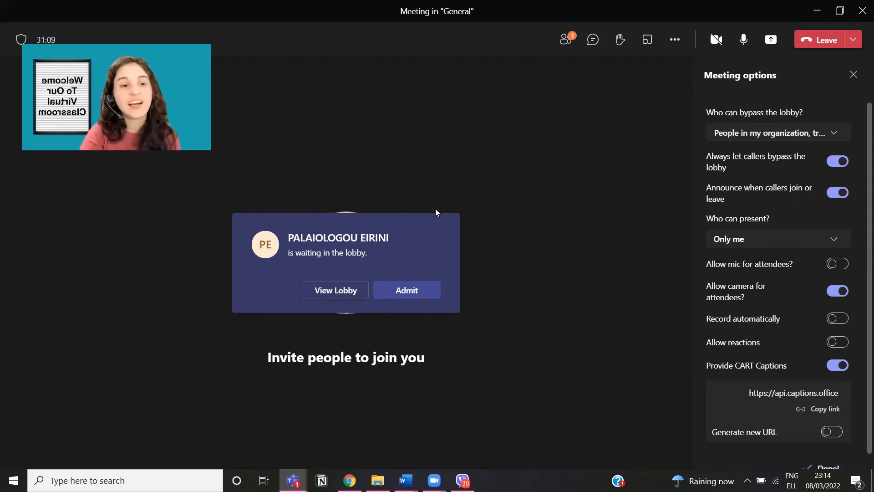
Step: Admit the waiting guest from the lobby and close the meeting options pane
click(403, 292)
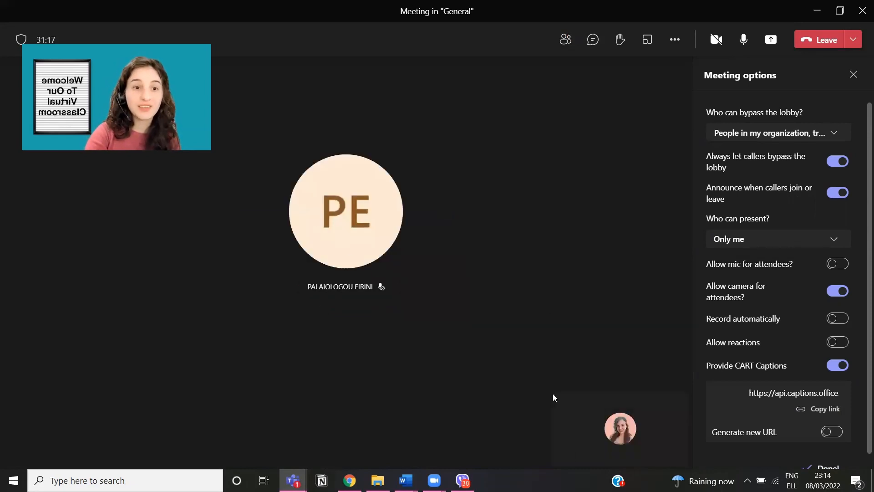
mouse_move(345, 253)
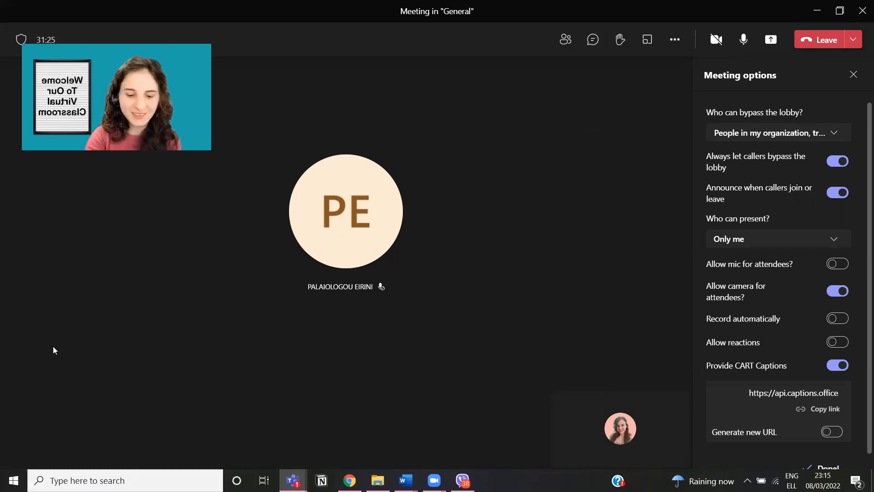
click(854, 74)
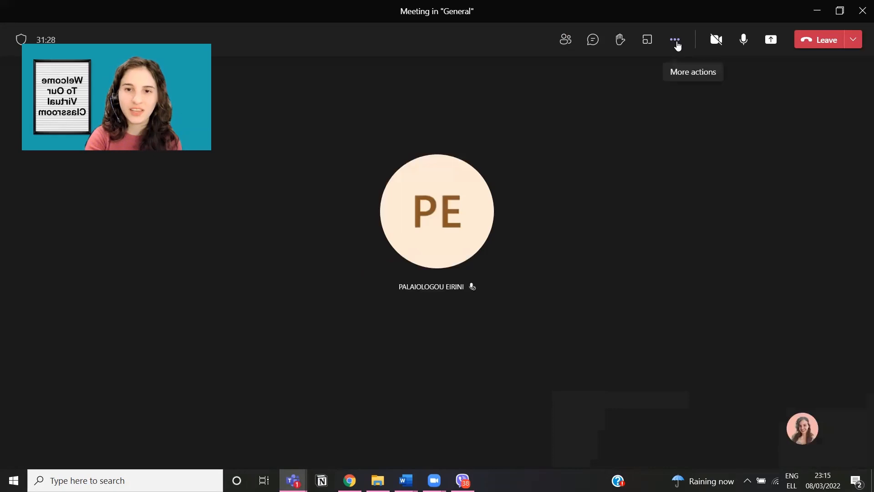
click(677, 41)
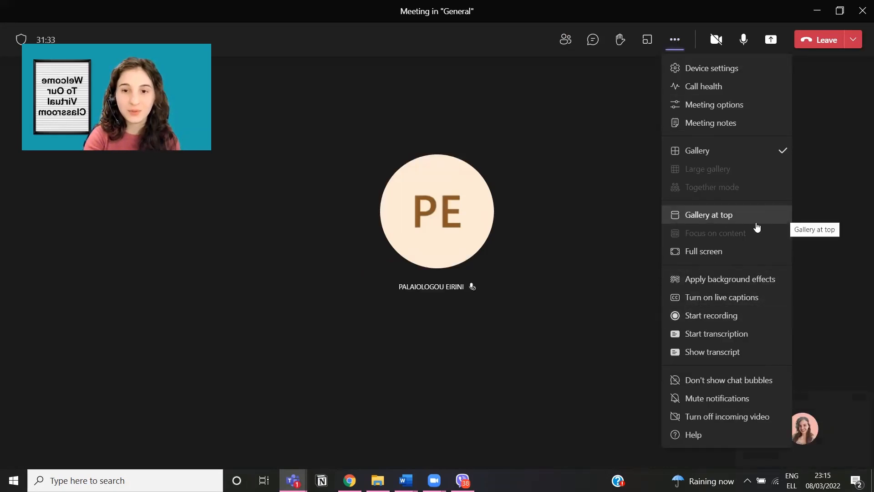
click(733, 222)
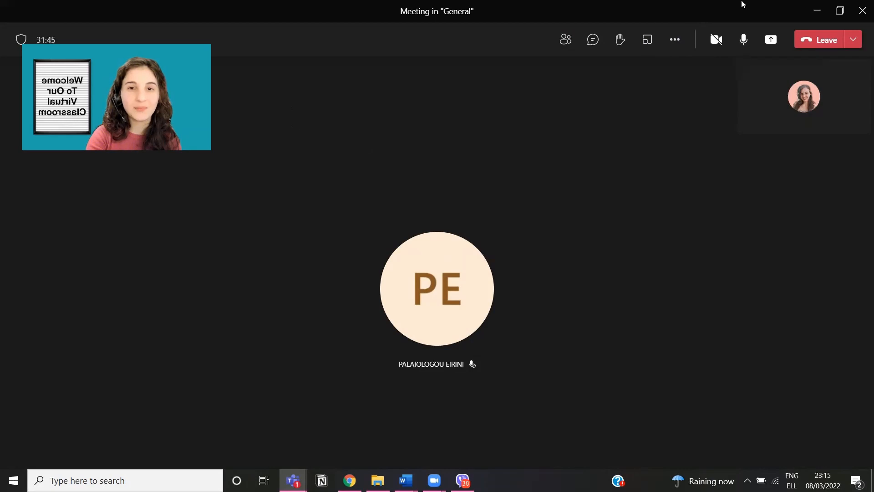
click(676, 43)
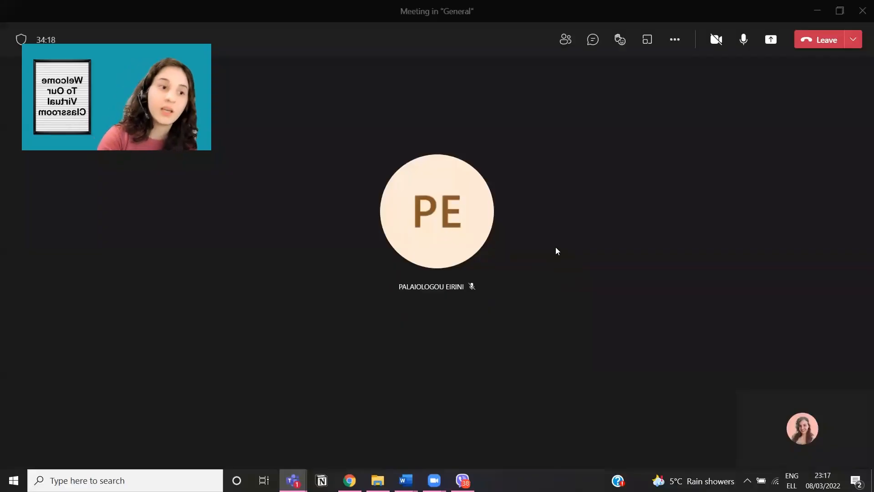
click(675, 40)
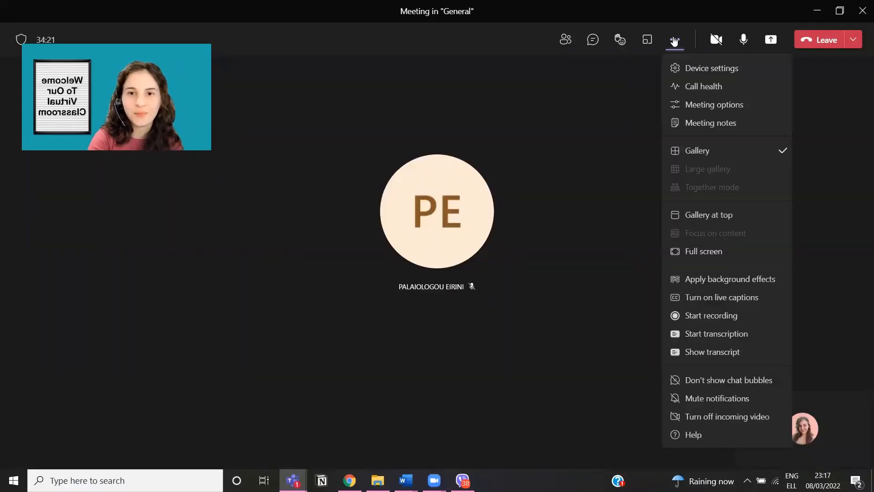
Step: Disable, then re-allow, the external attendee's mic from their participant options
click(558, 42)
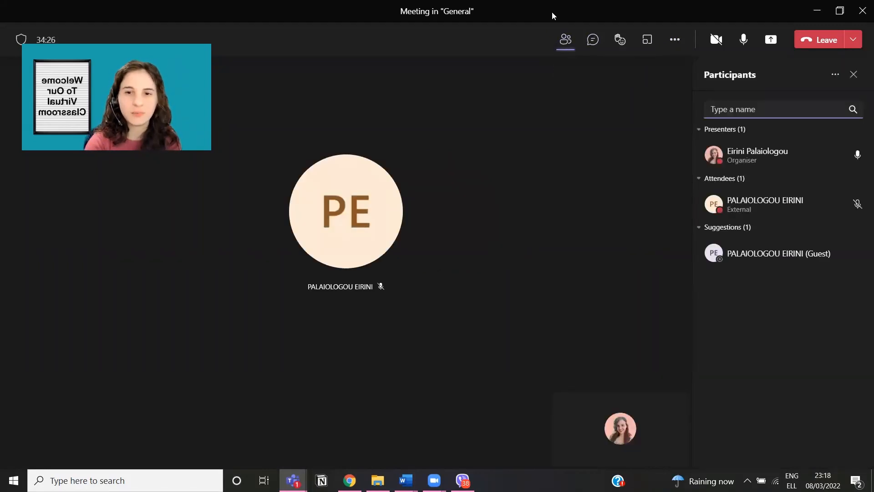
right_click(834, 208)
click(660, 277)
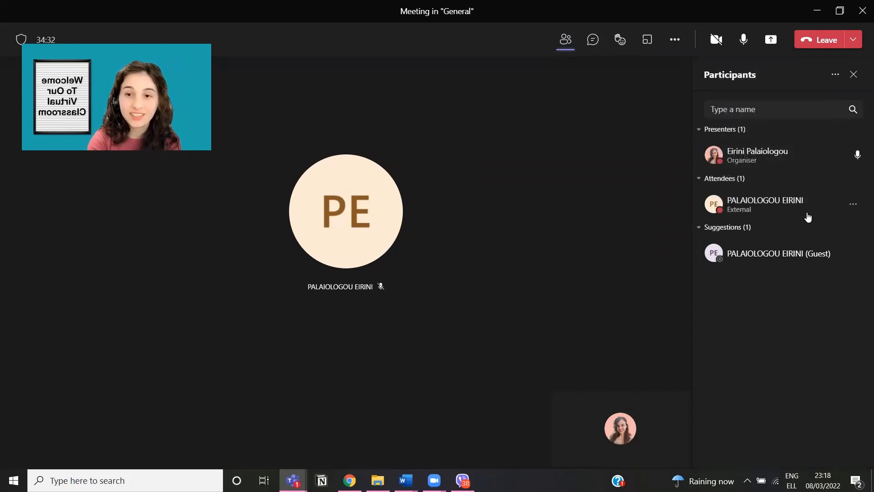
right_click(826, 207)
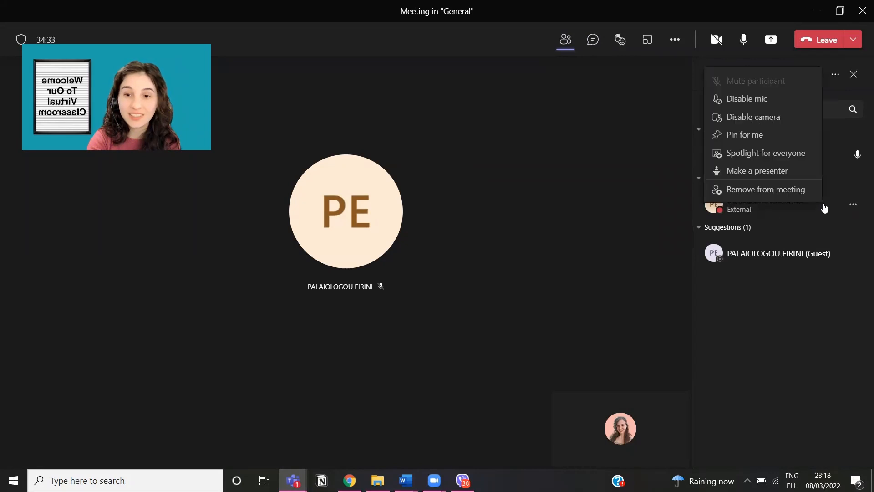
click(768, 103)
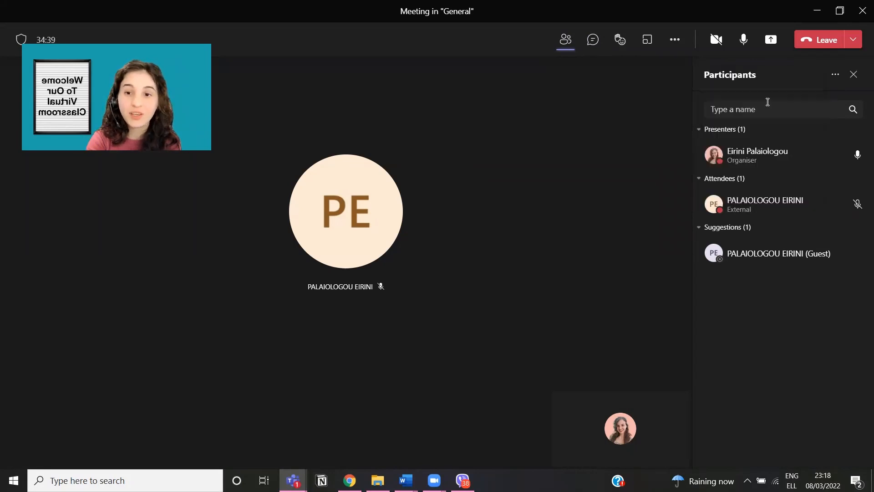
click(813, 206)
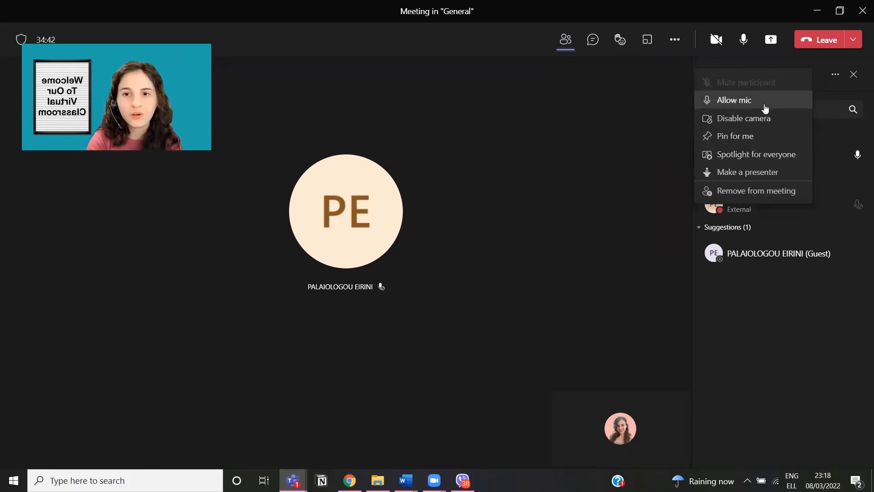
click(766, 103)
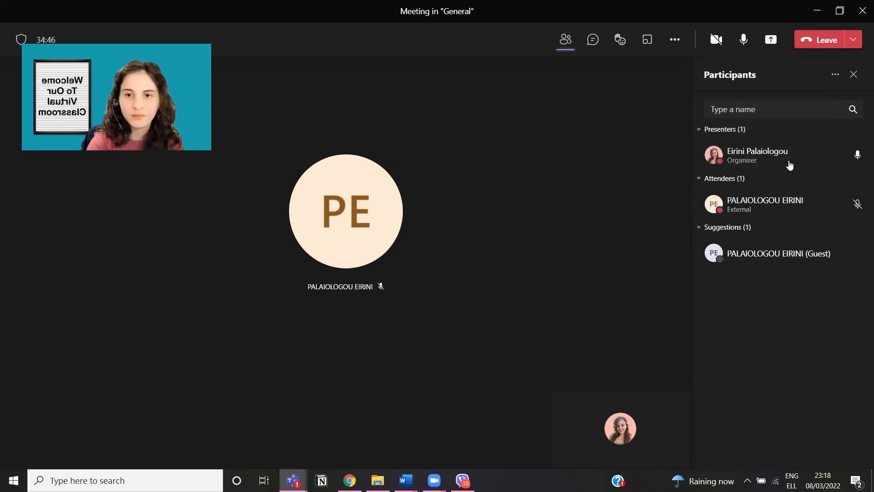
Step: Mute the attendee and cancel making them a presenter, keeping them an attendee
click(836, 206)
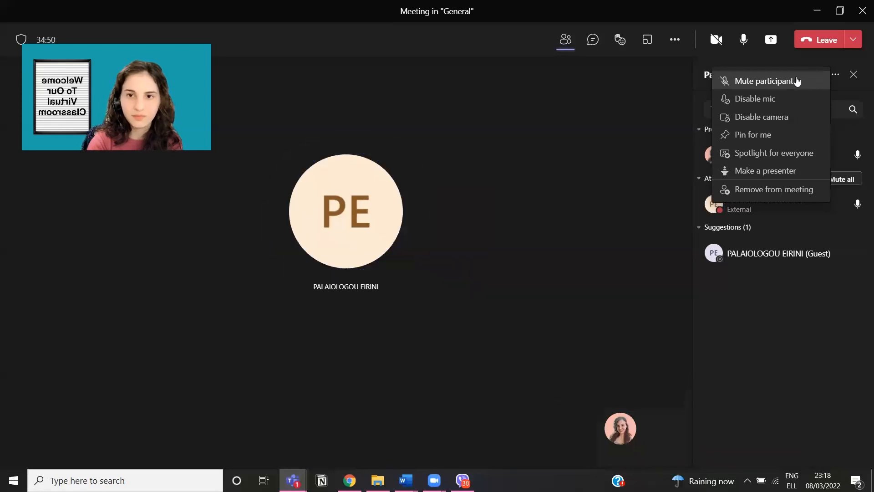
click(797, 81)
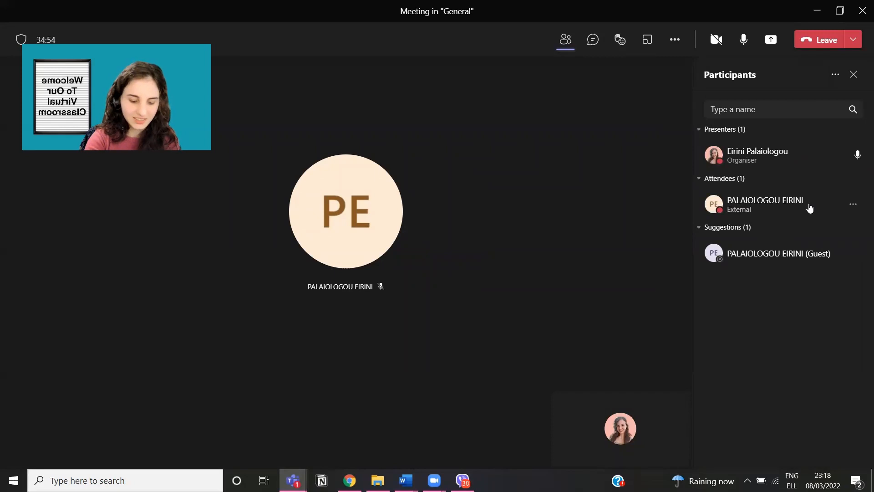
right_click(794, 208)
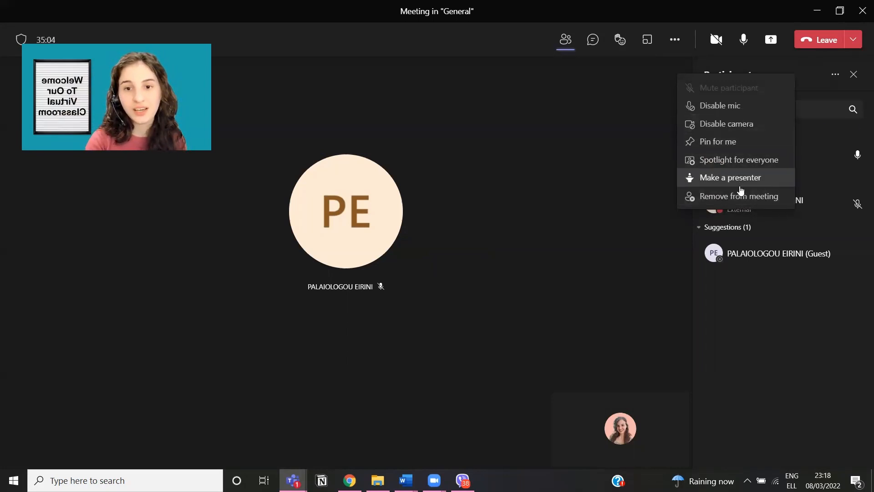
click(728, 179)
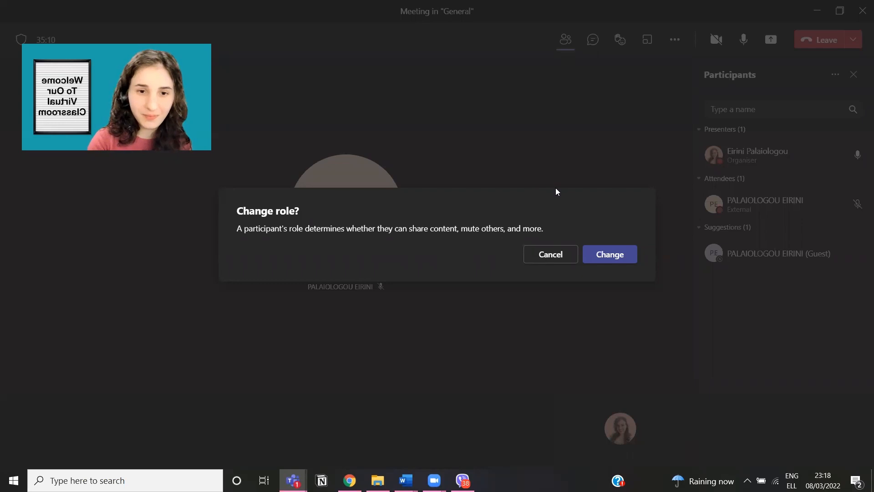
click(566, 255)
Step: Dismiss the attendee's participant menu and bring up the More actions list
right_click(779, 208)
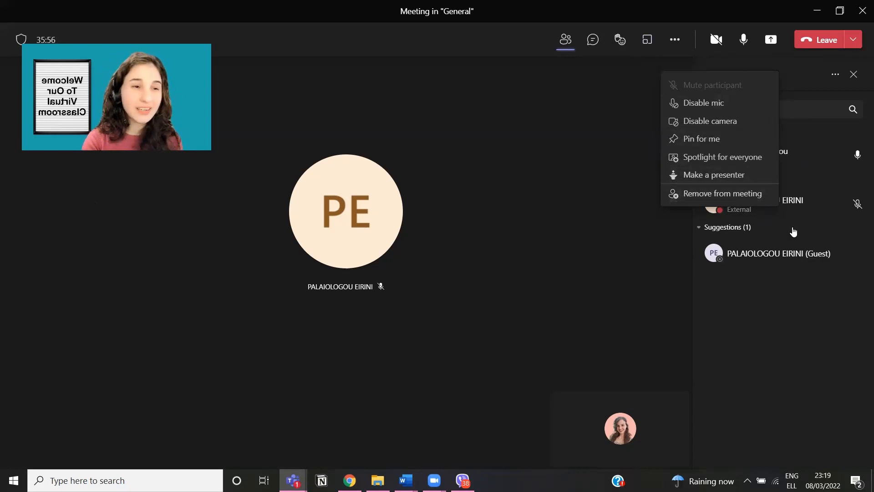
click(603, 171)
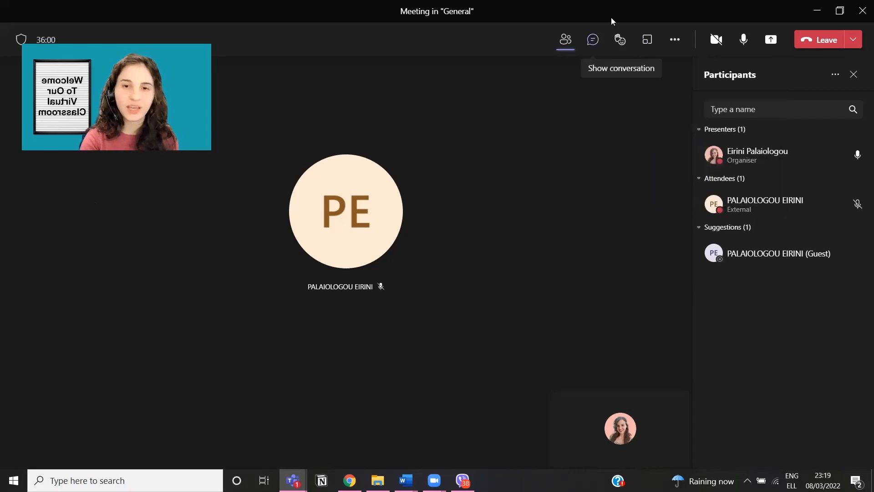
click(676, 41)
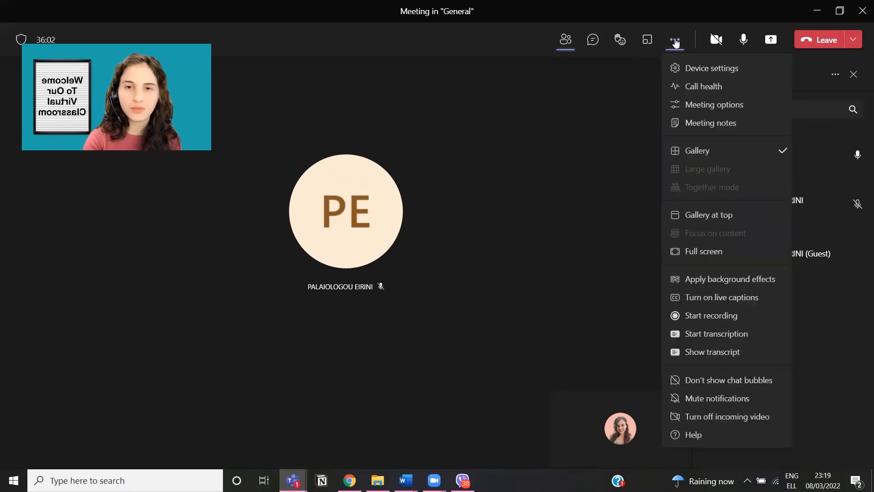
Step: Switch off attendee mic, camera and reactions in Meeting options and save
click(713, 109)
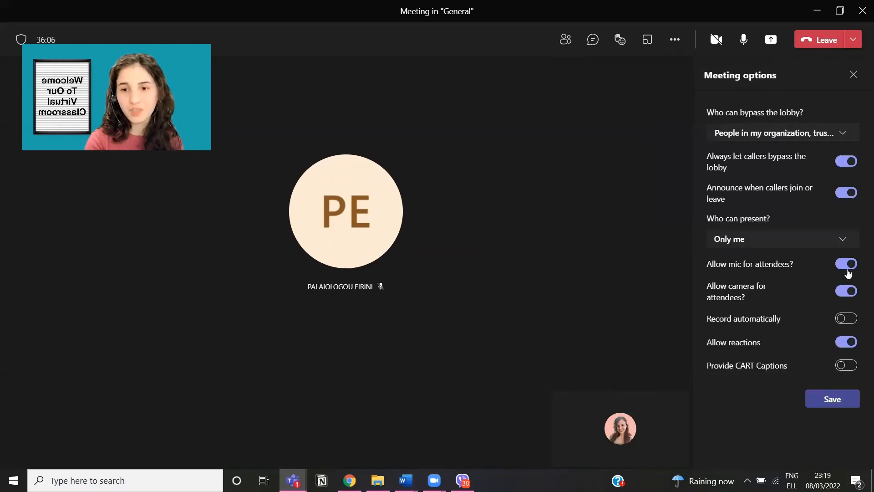
click(847, 265)
click(844, 294)
click(845, 342)
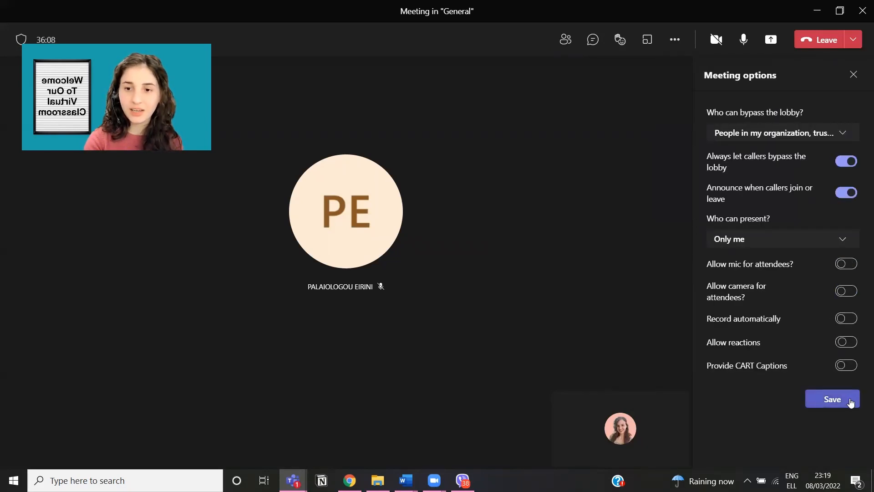
click(846, 401)
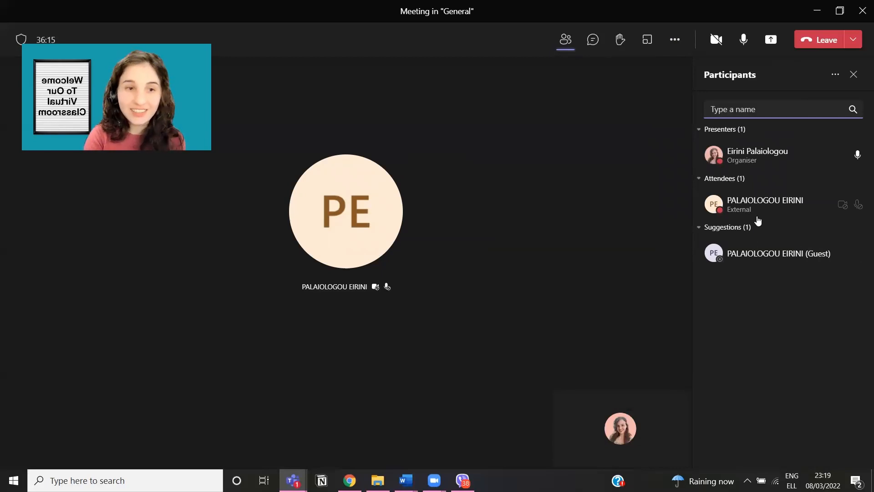
mouse_move(790, 210)
click(854, 205)
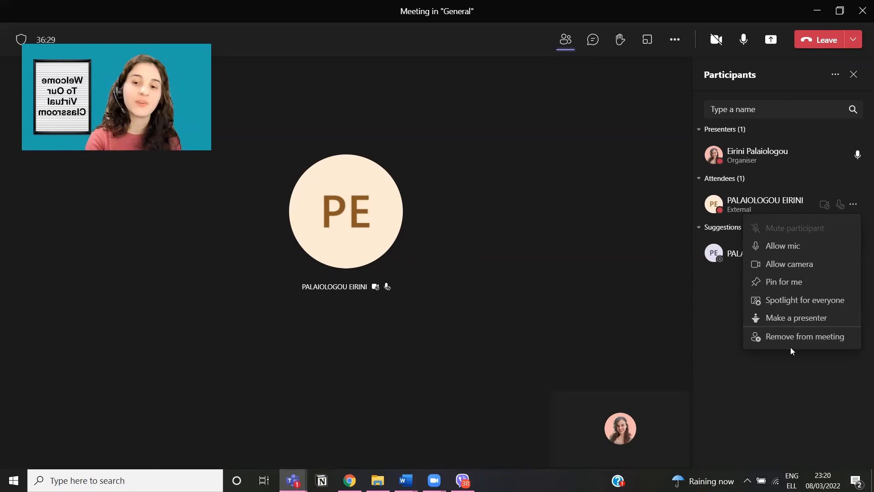
click(756, 371)
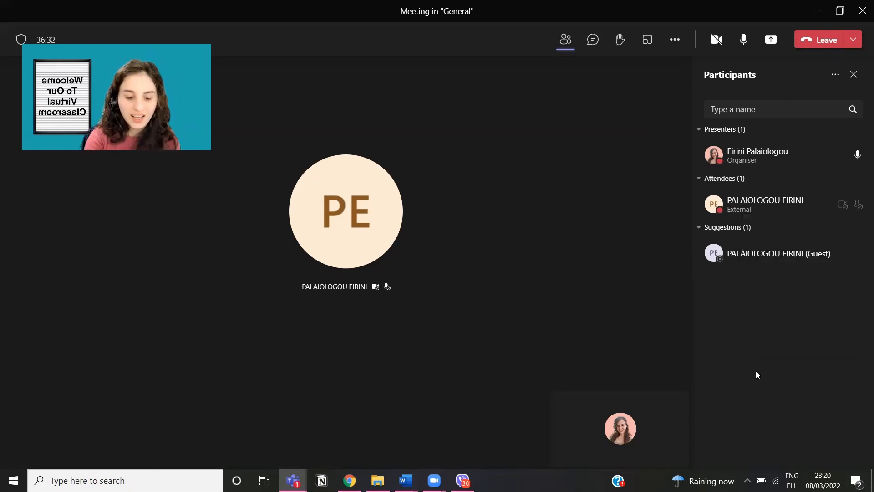
click(675, 40)
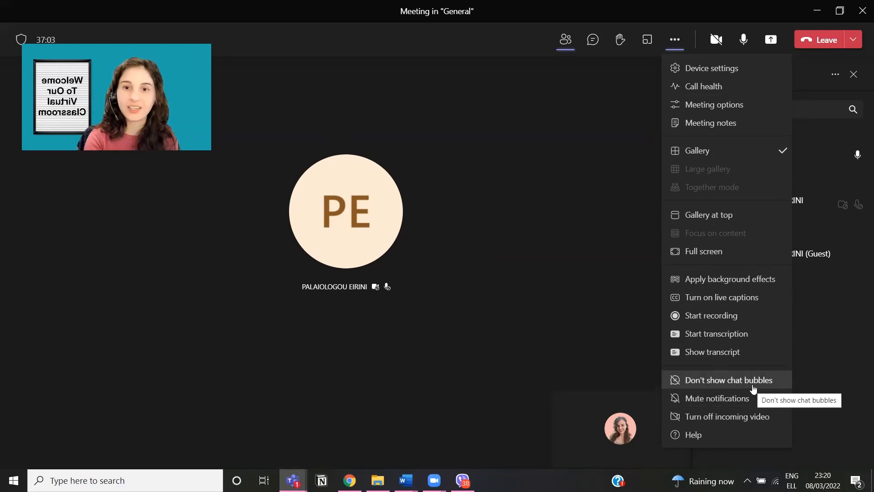
click(830, 317)
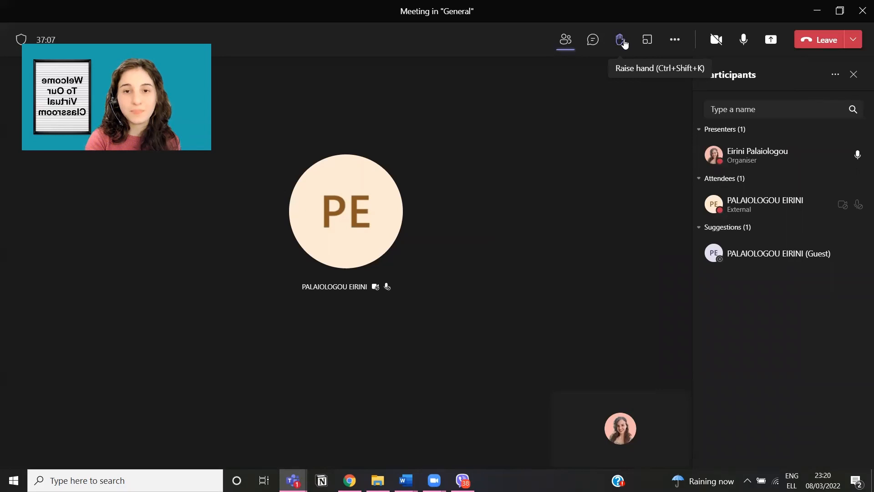
Step: Raise, lower, then raise your hand again, finishing with Ctrl+Shift+K
click(625, 44)
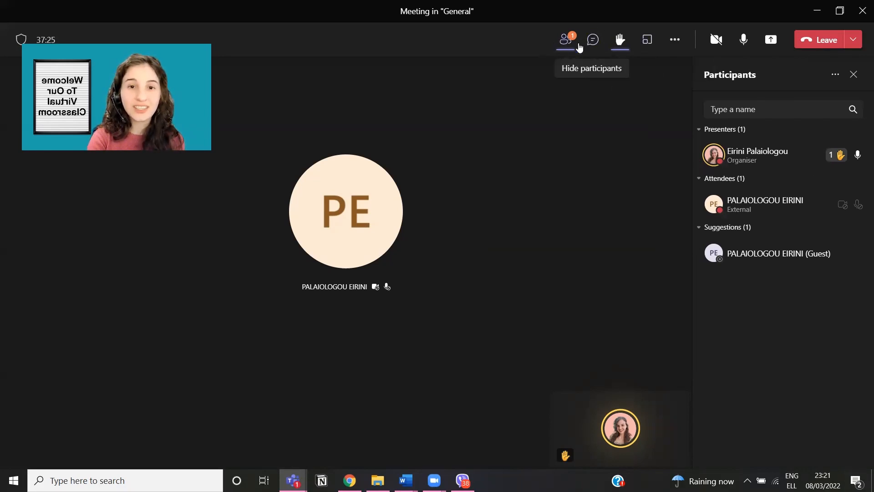
click(622, 45)
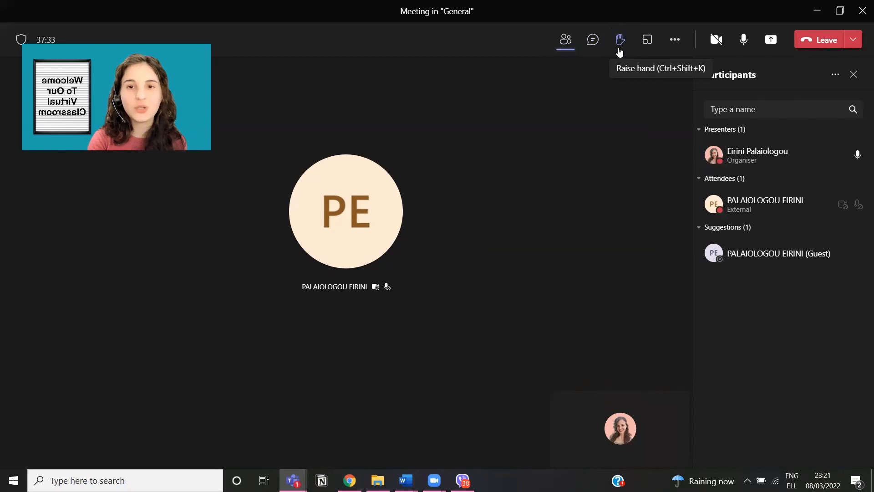
click(621, 51)
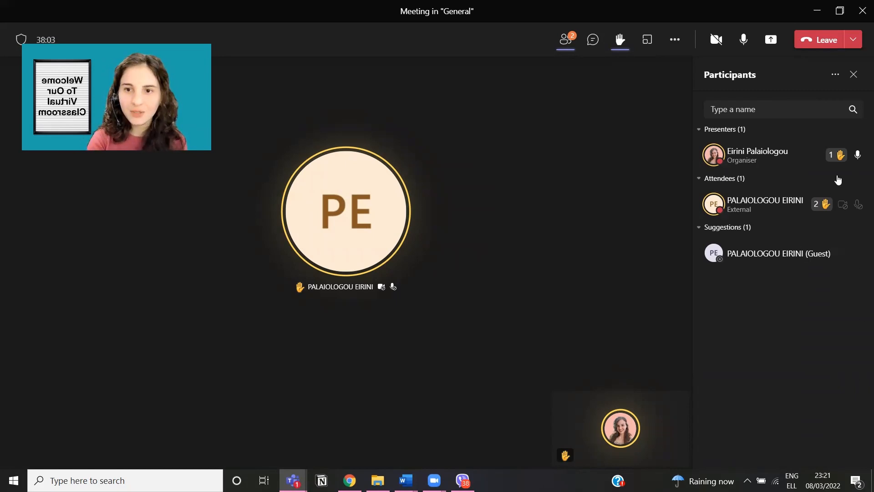
click(674, 45)
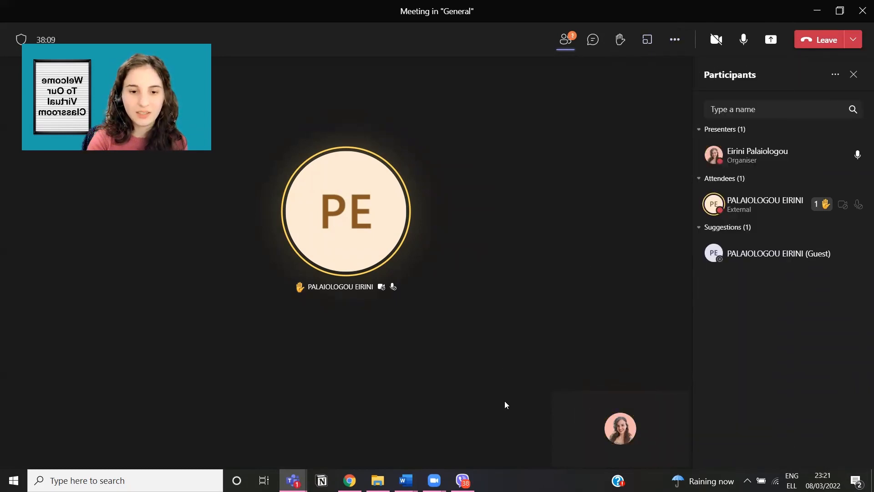
key(ctrl+shift+k)
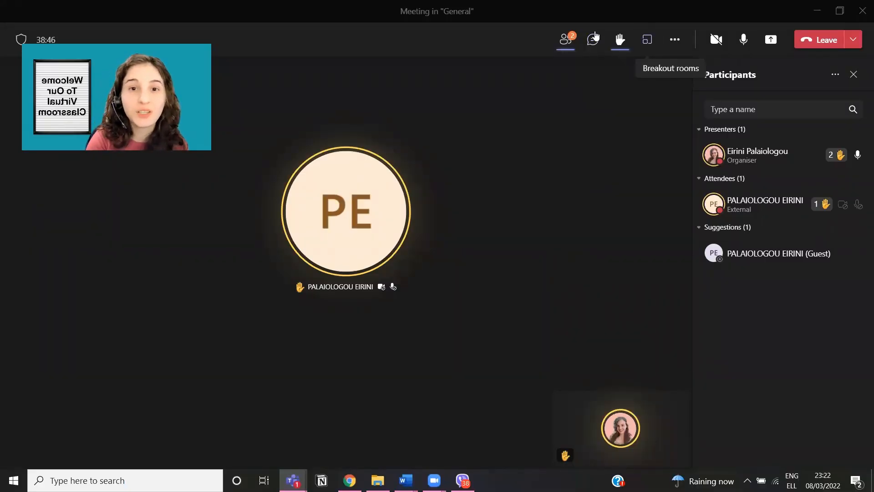
Step: Turn attendee reactions back on in Meeting options, save, and send a Like reaction
click(676, 42)
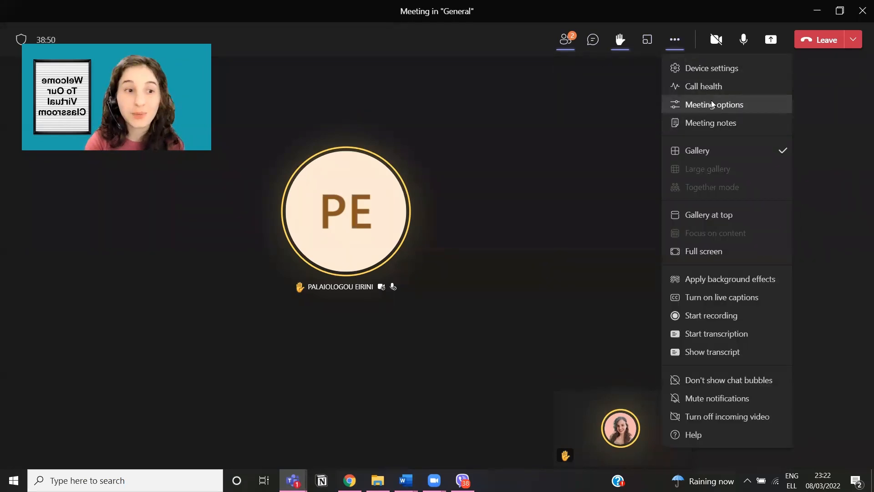
click(712, 105)
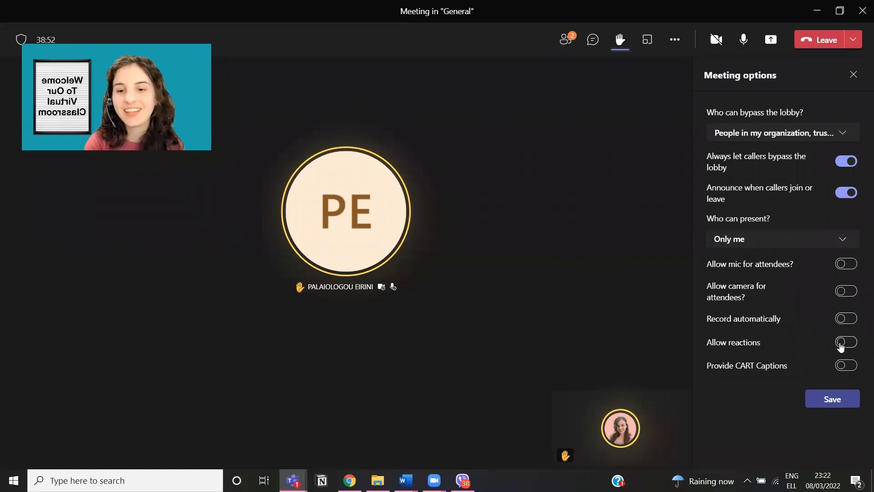
click(854, 345)
click(834, 399)
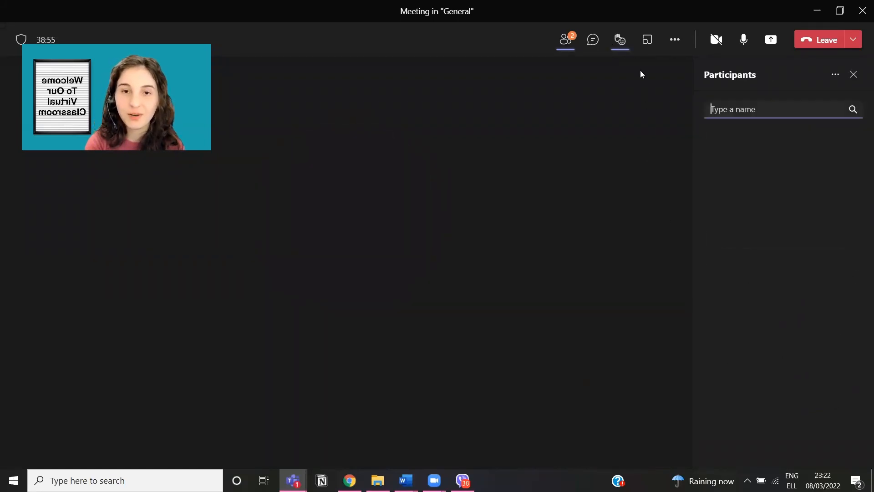
click(621, 40)
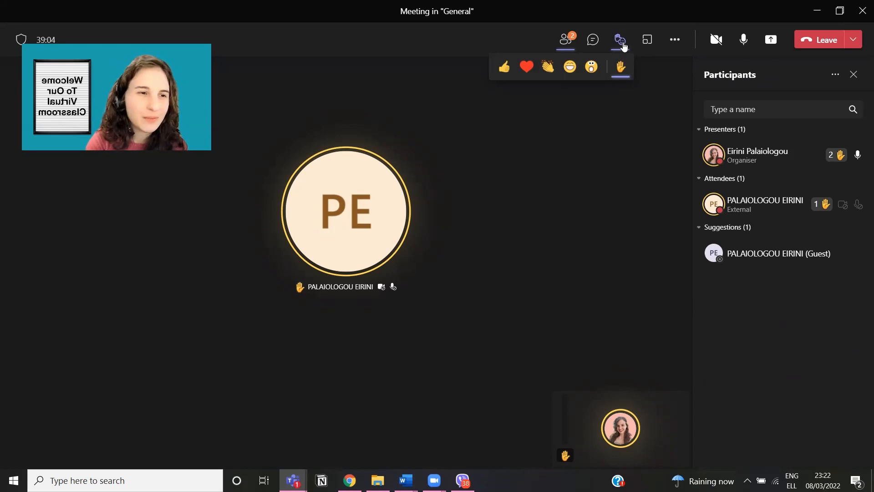
click(507, 69)
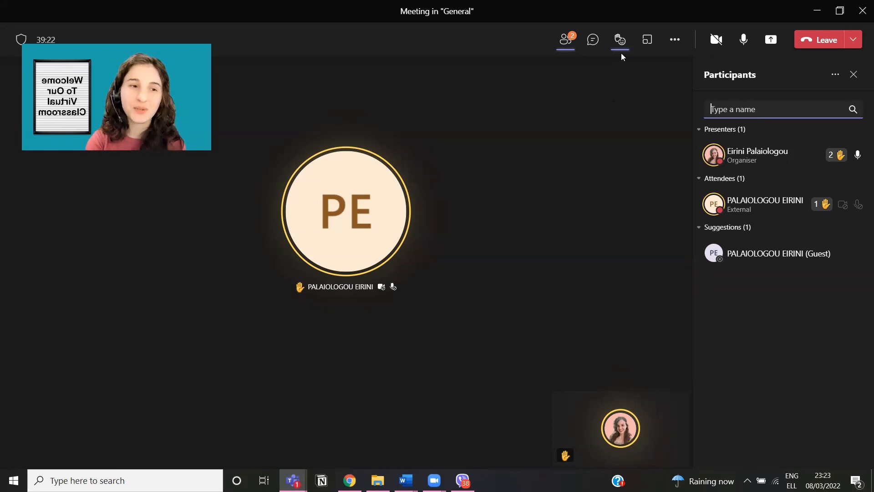
Step: Send two Applause reactions to the meeting
click(621, 39)
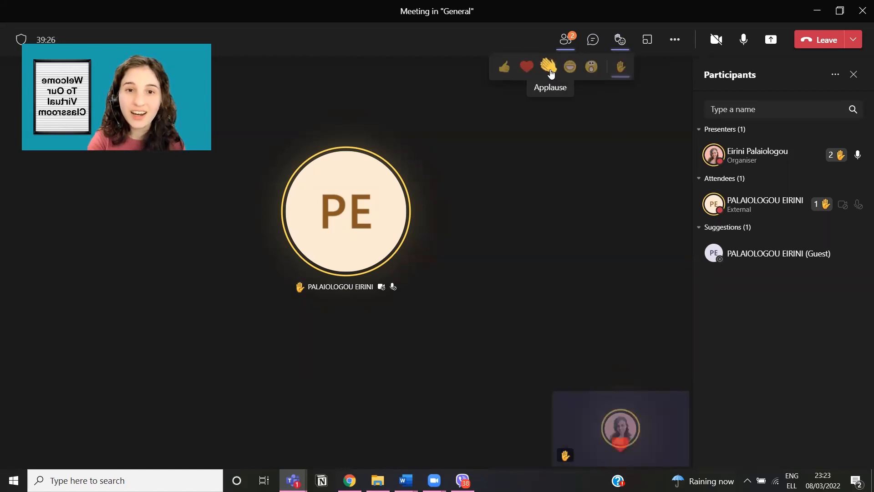
click(549, 67)
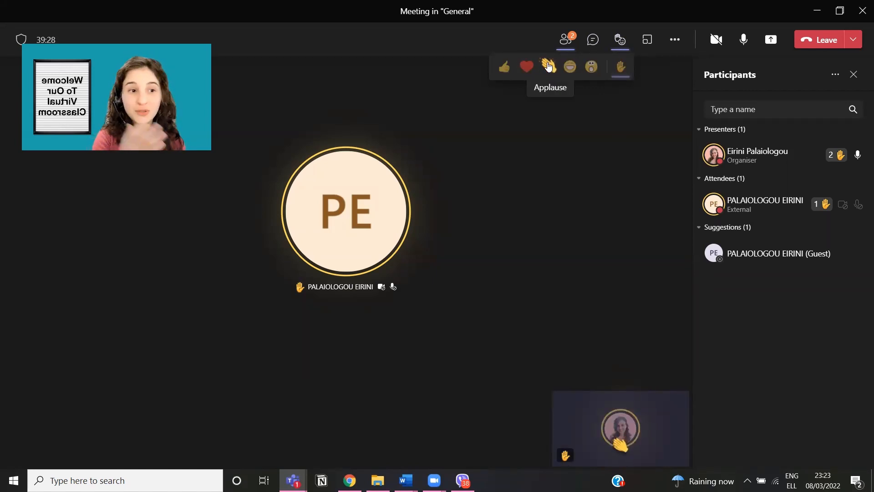
click(549, 67)
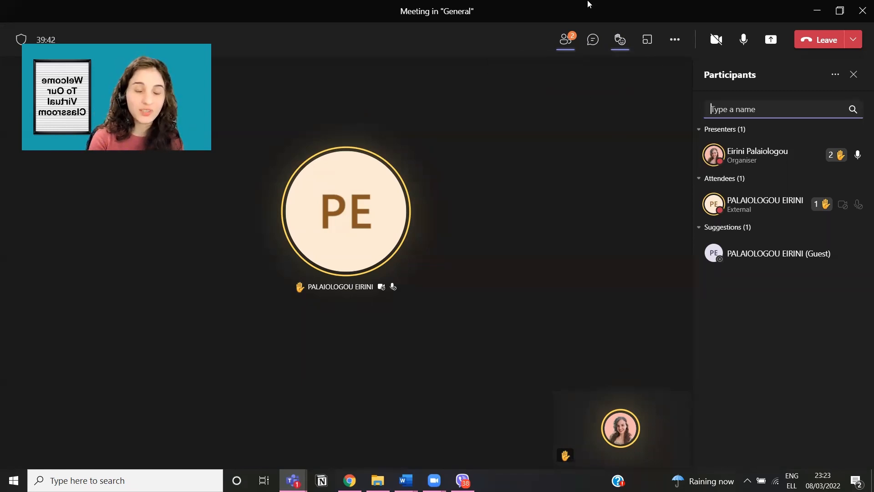
Step: Replace the Participants panel with the meeting chat
mouse_move(620, 41)
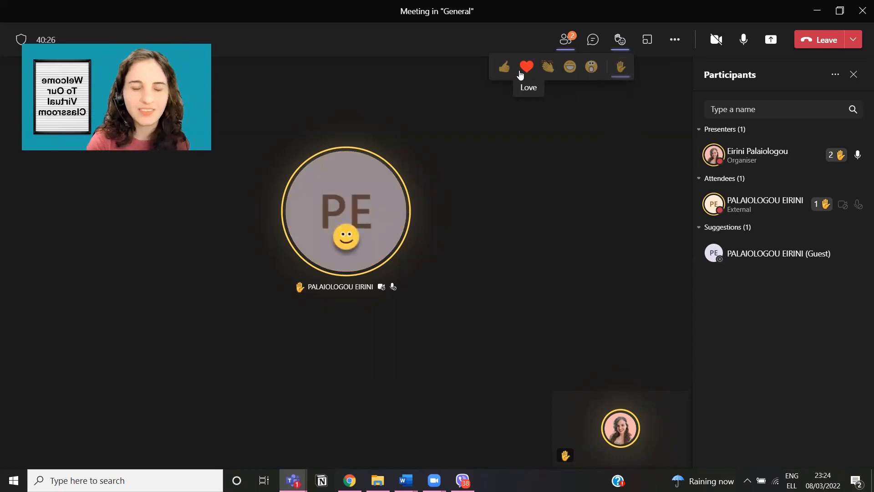
mouse_move(391, 220)
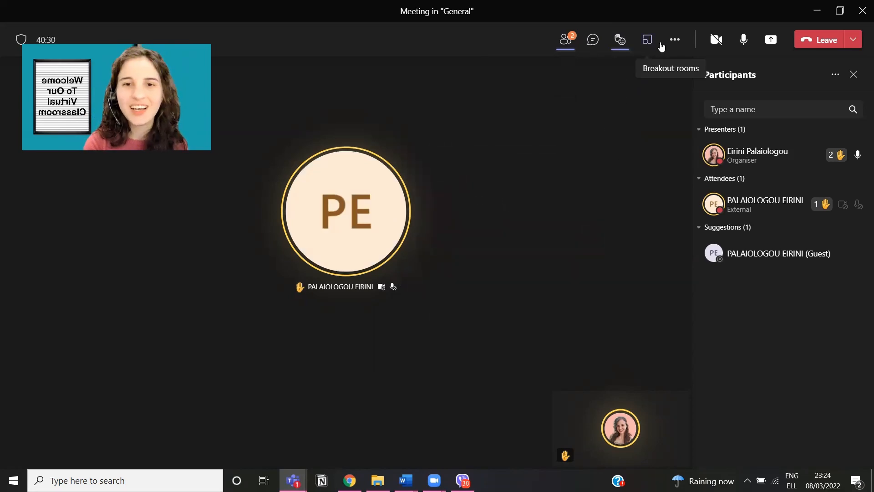
click(591, 41)
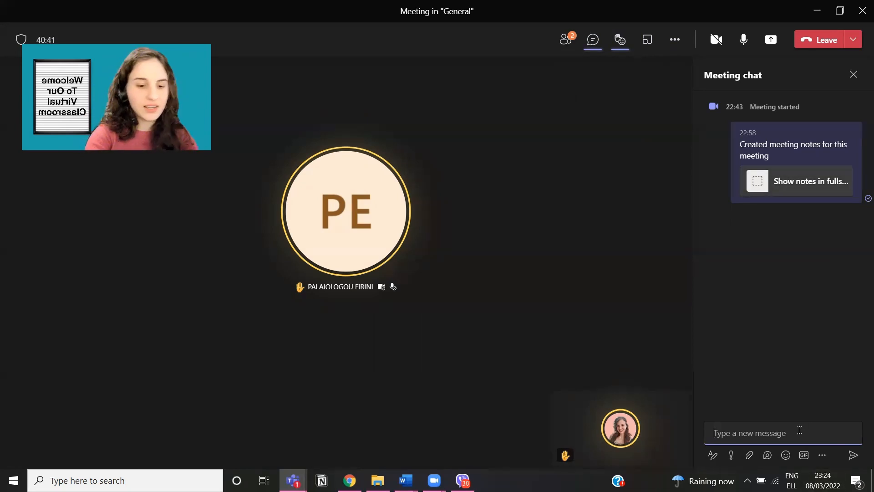
Step: Type 'hello!' in the chat box, expand the formatting editor and make it bold
text(hello)
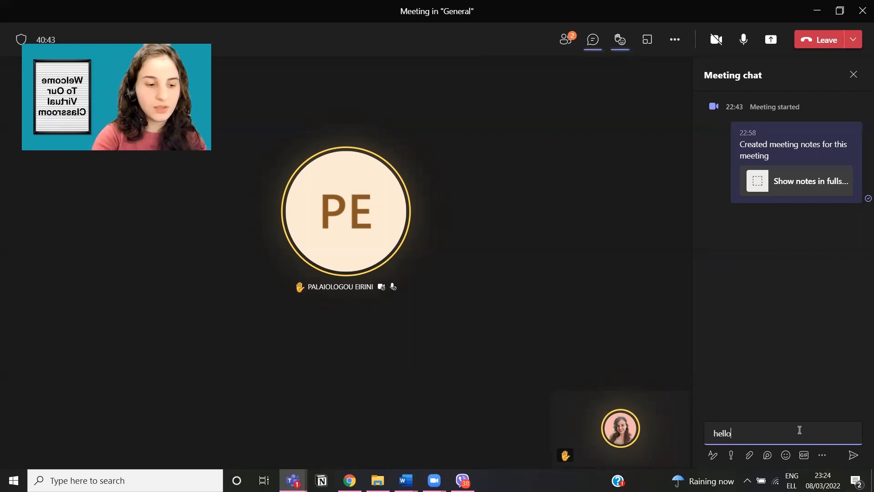
text(!)
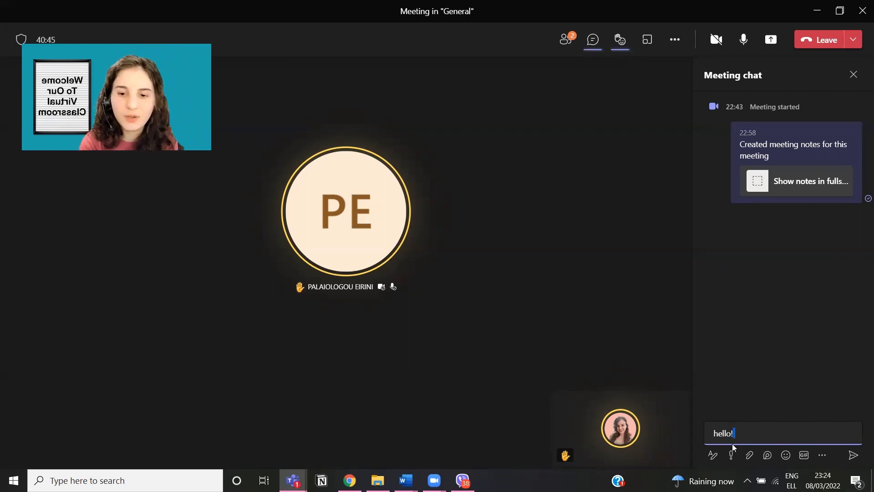
double_click(756, 431)
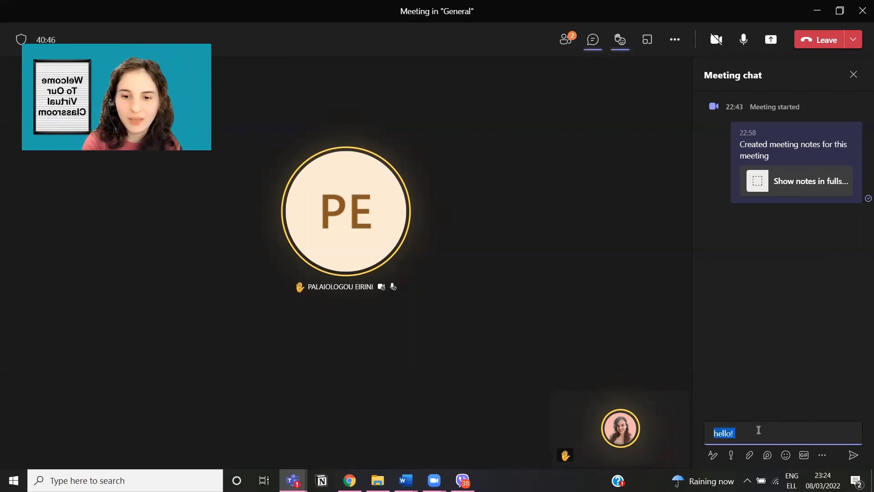
click(822, 455)
click(830, 434)
right_click(802, 431)
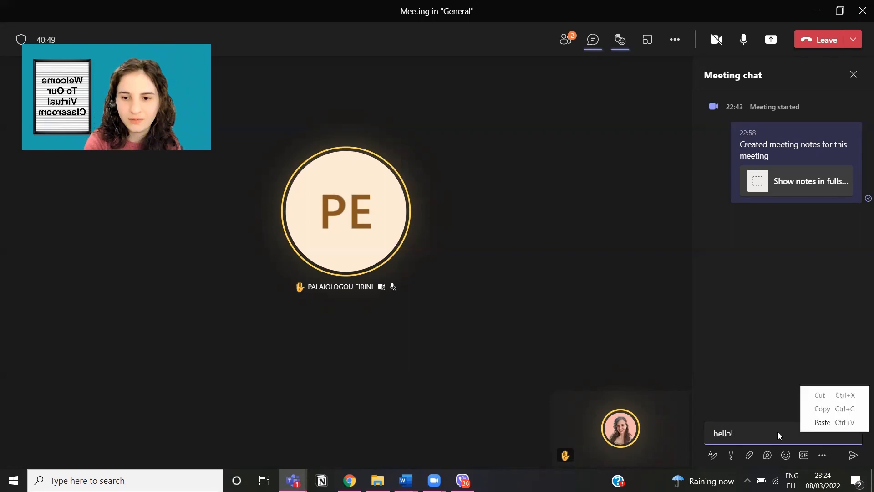
click(778, 432)
double_click(779, 432)
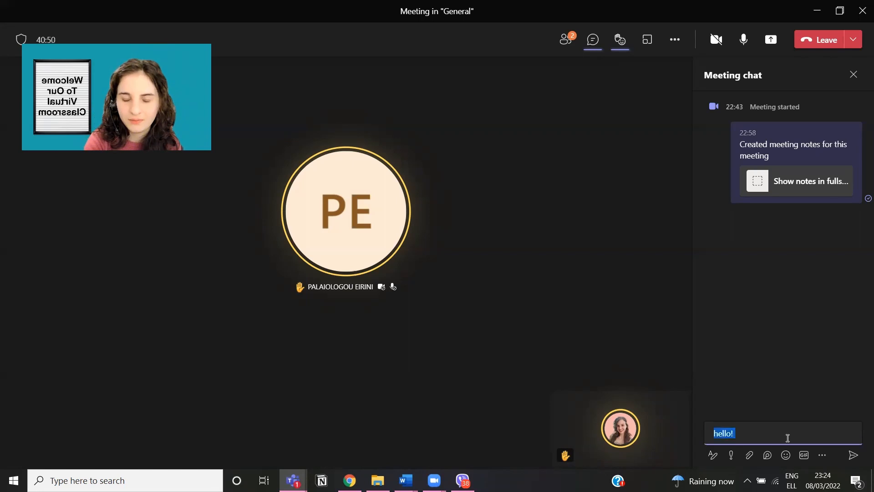
click(713, 455)
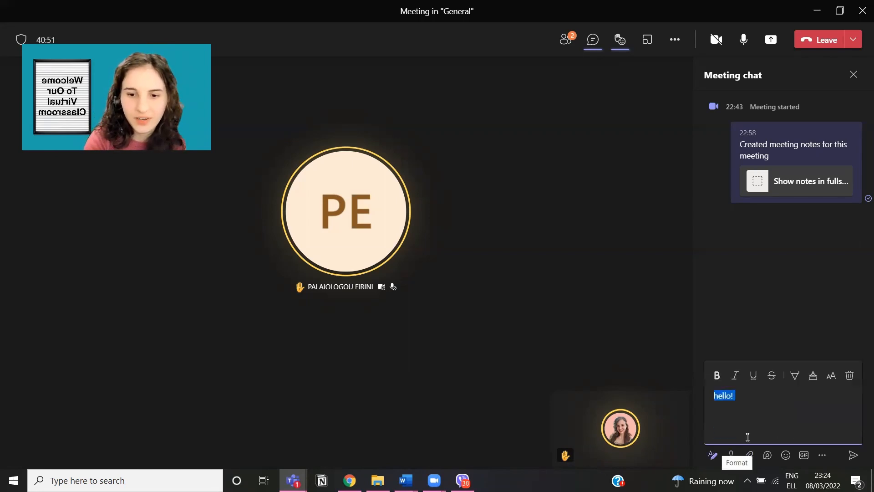
click(768, 419)
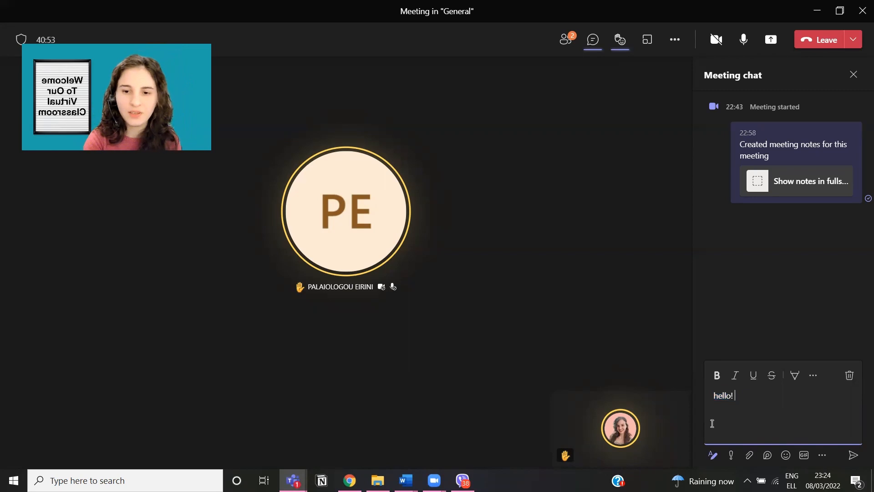
double_click(724, 396)
click(717, 376)
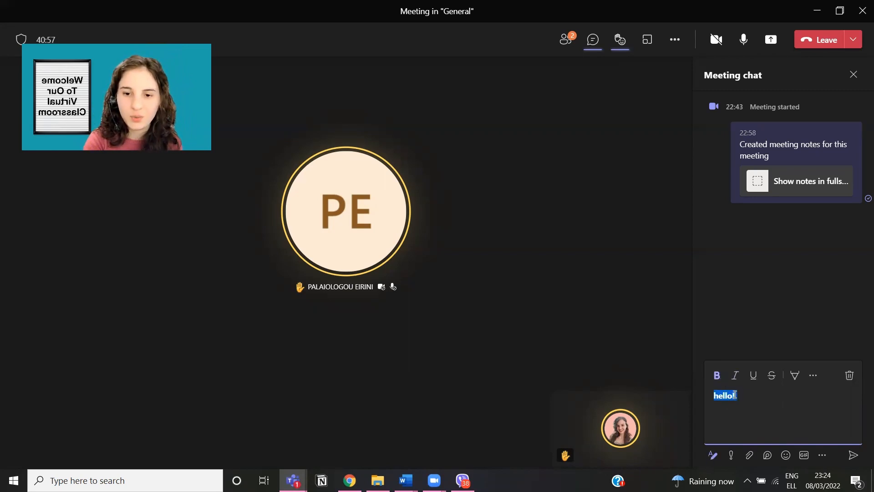
click(748, 400)
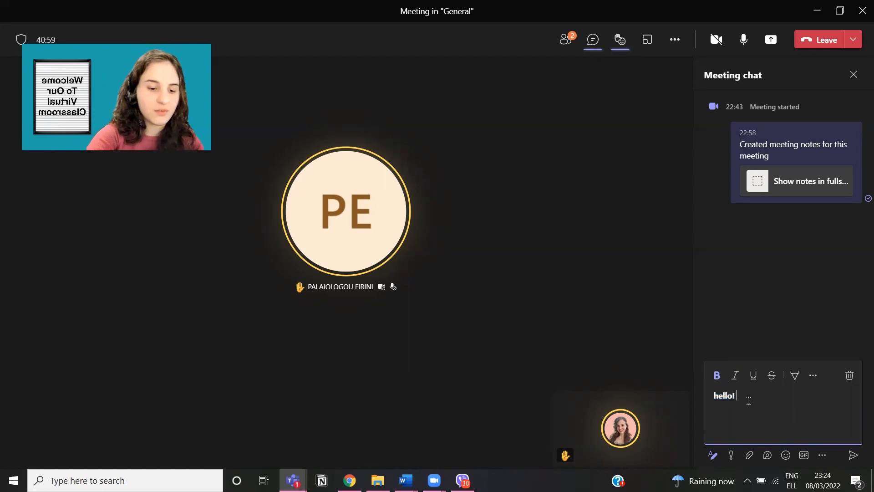
Step: Add 'good morning!', keep only 'hello' bold, and select 'good morning!' for highlighting
text(goo)
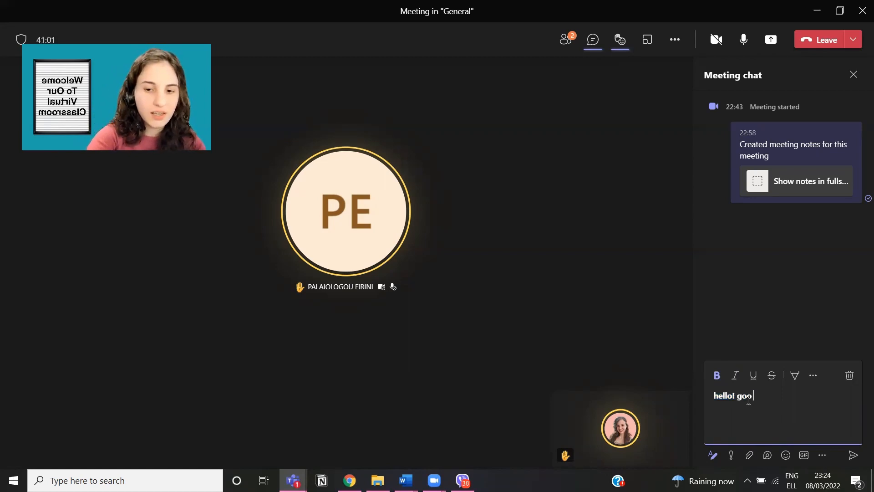
text(d mporn)
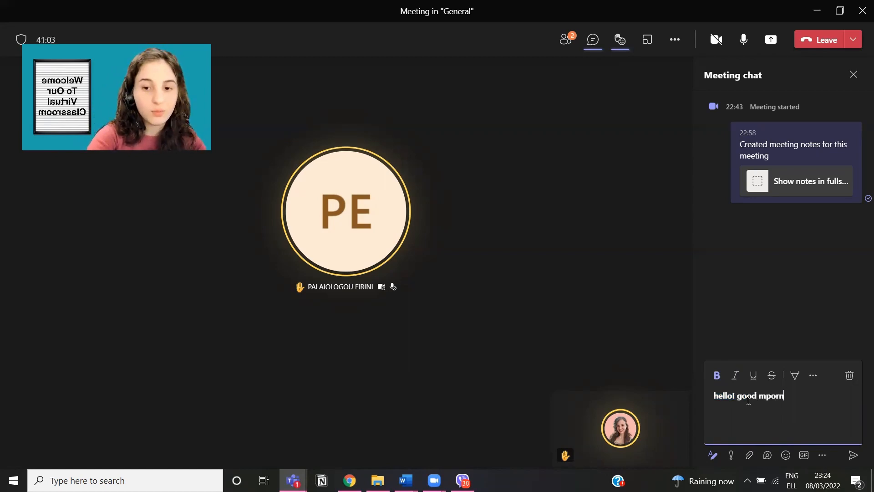
key(BackSpace)
key(BackSpace)
key(BackSpace)
key(BackSpace)
text(orning)
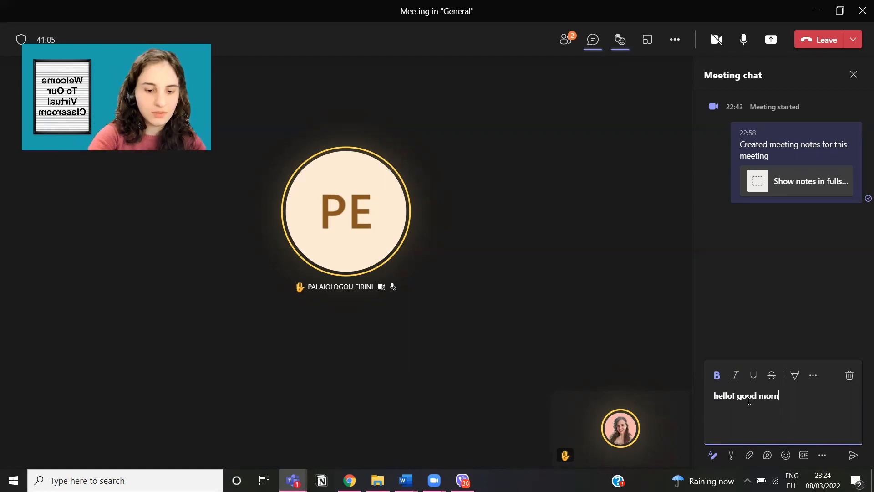
text(!)
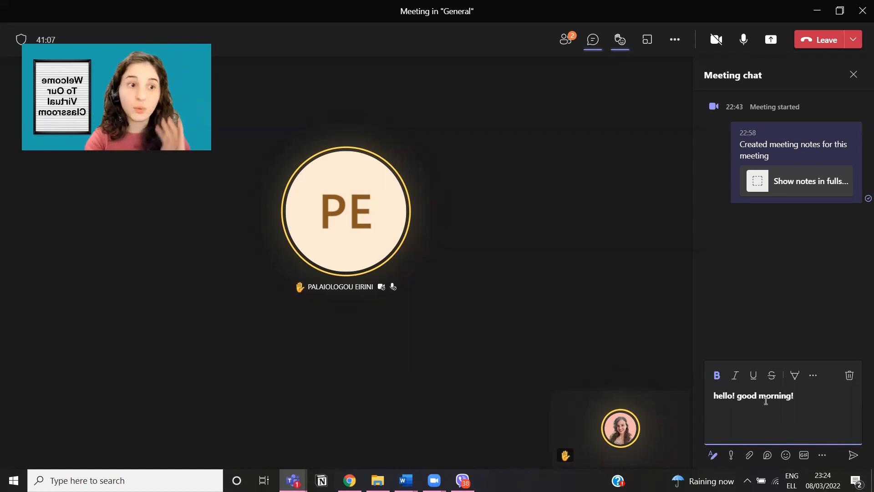
drag(813, 396, 735, 396)
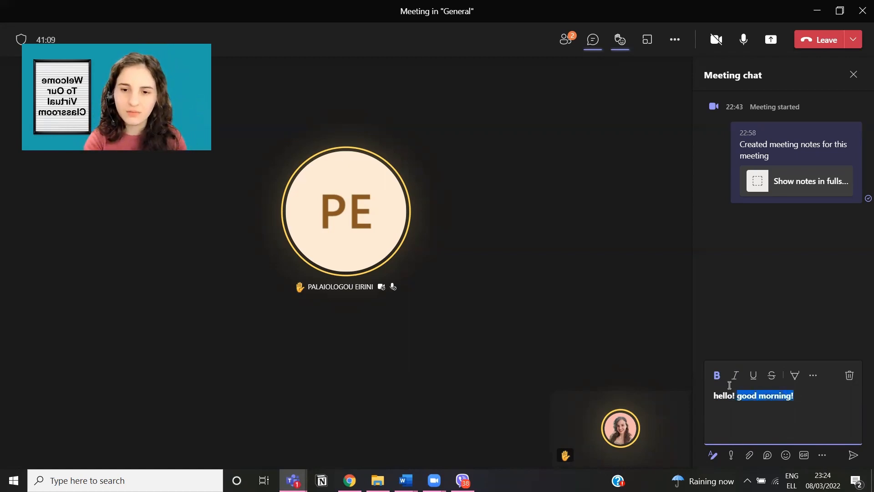
click(717, 376)
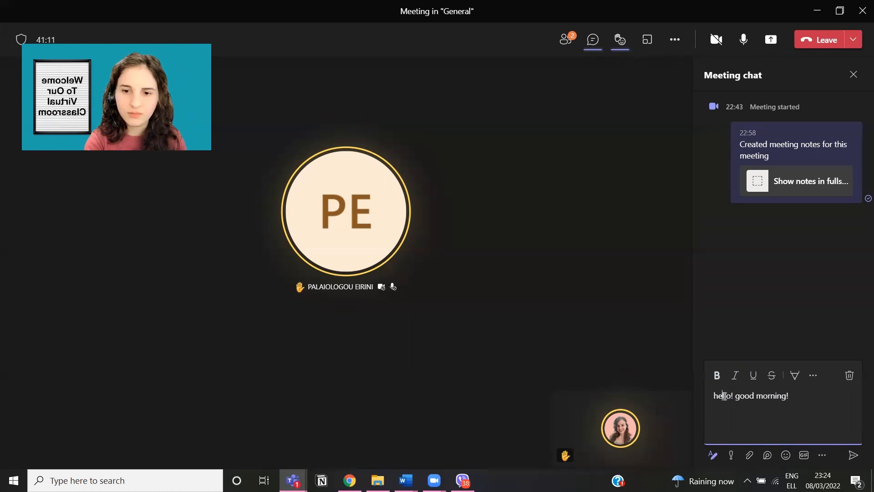
double_click(724, 396)
click(718, 376)
click(737, 397)
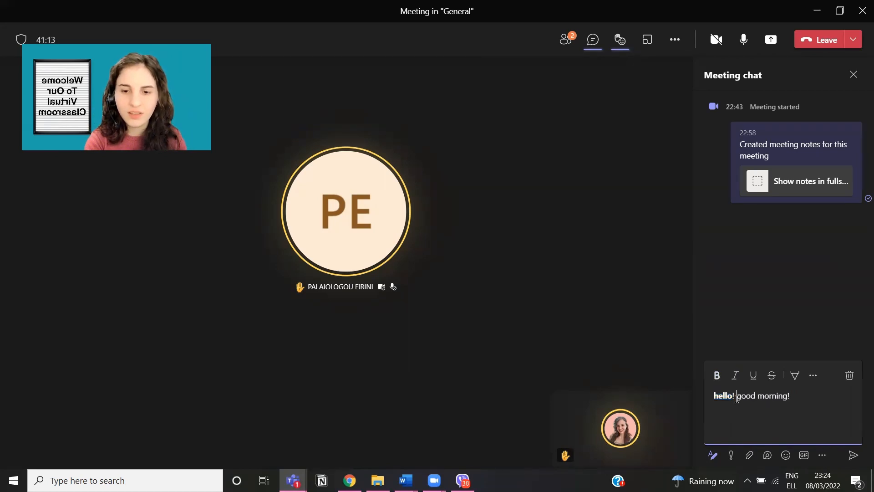
drag(795, 398, 737, 398)
click(795, 376)
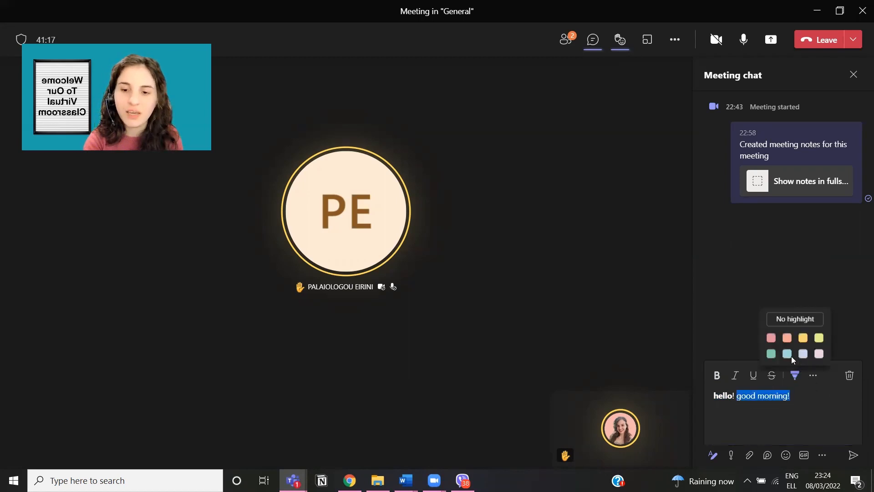
Step: Try a yellow highlight on 'good morning!', remove it, and apply strikethrough instead
click(804, 338)
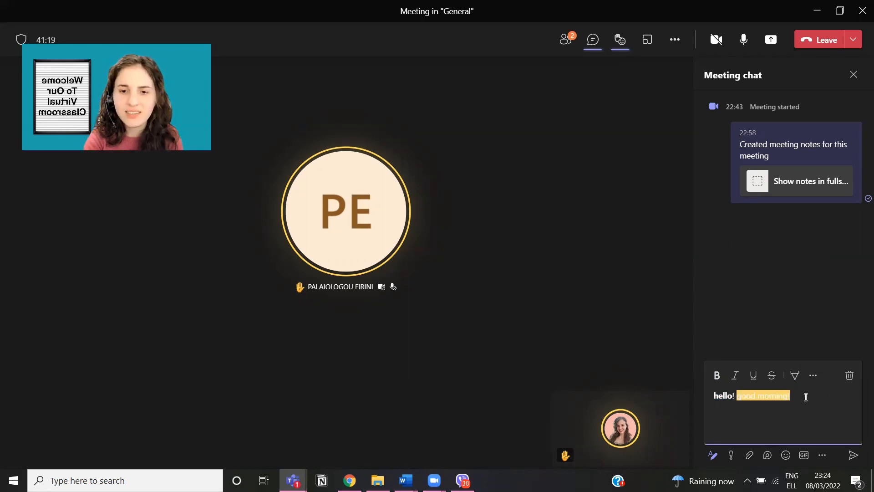
drag(794, 396, 738, 396)
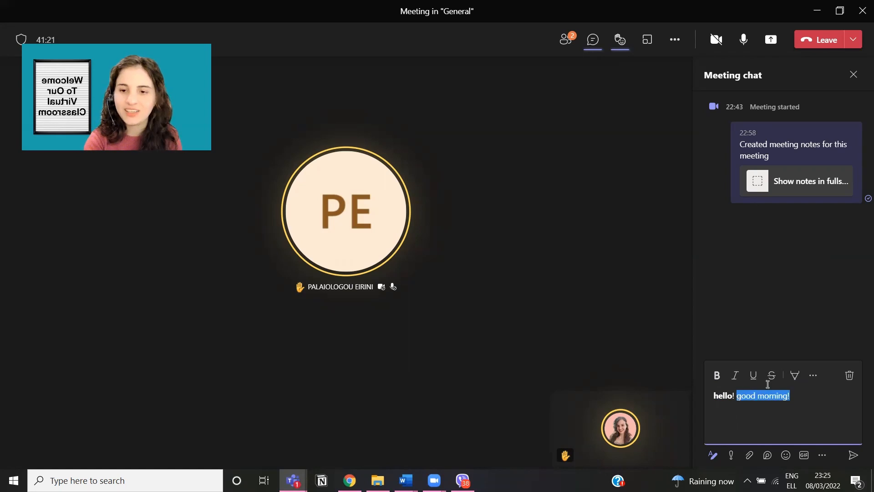
click(792, 382)
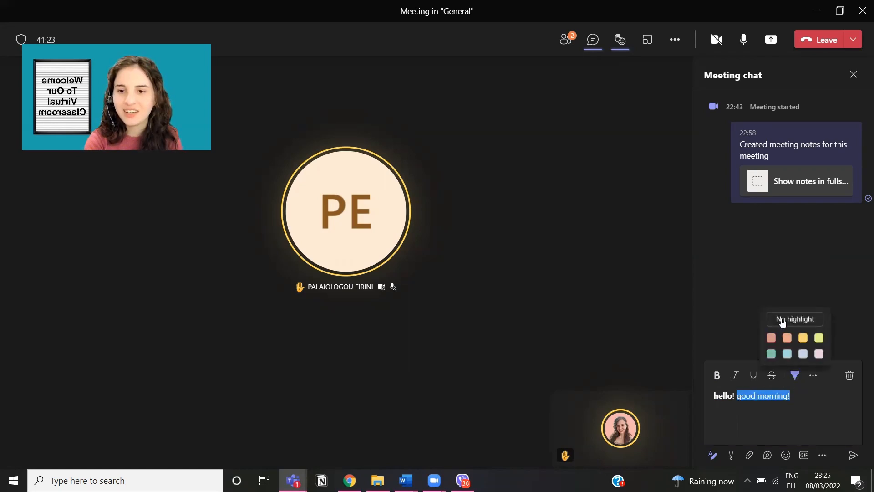
click(791, 397)
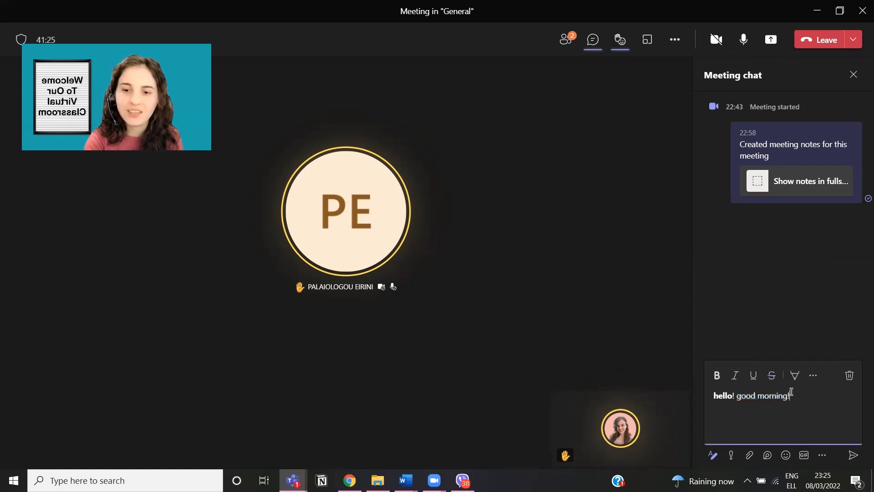
drag(791, 396, 737, 396)
click(772, 376)
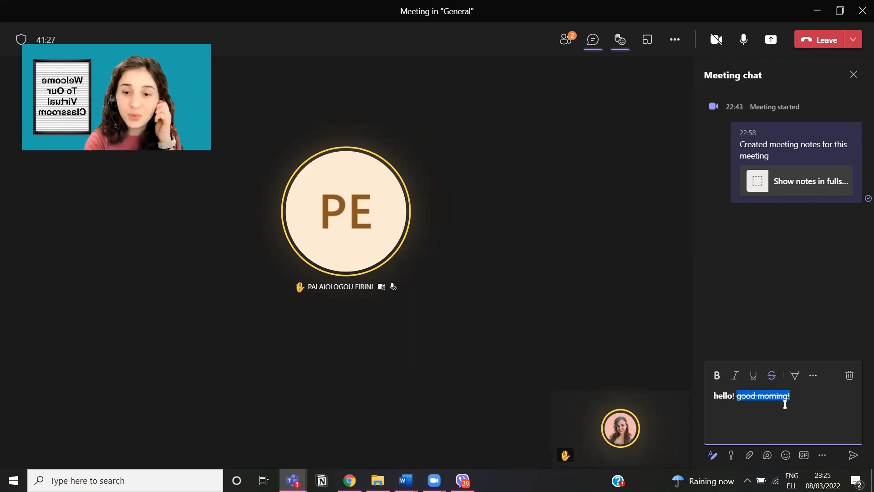
click(794, 400)
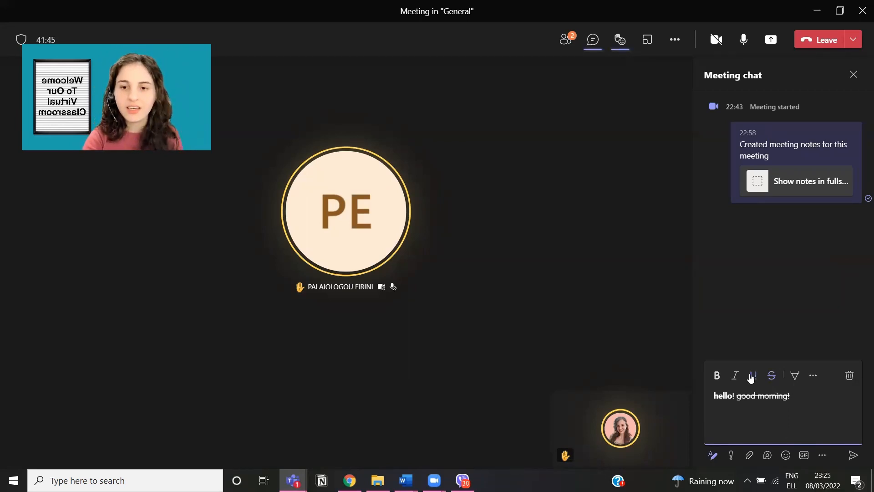
Step: Show the extra formatting options and bring up the Font colour choices
click(814, 382)
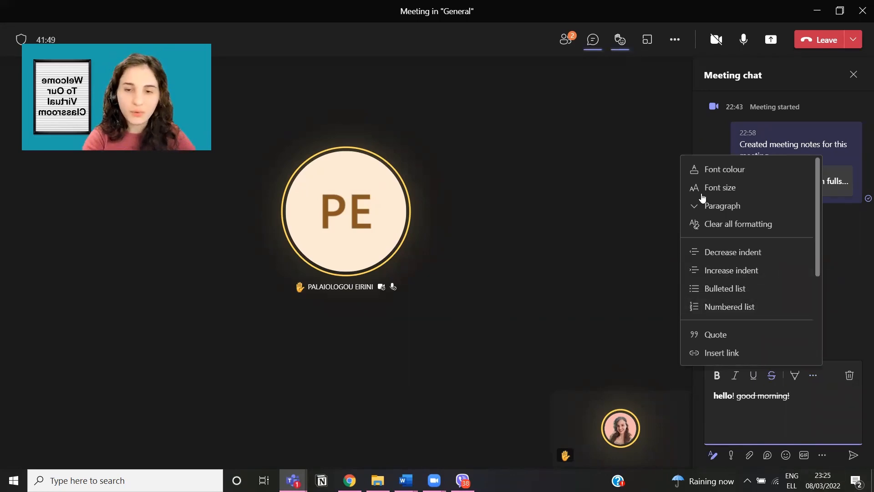
scroll(748, 283, down, 1)
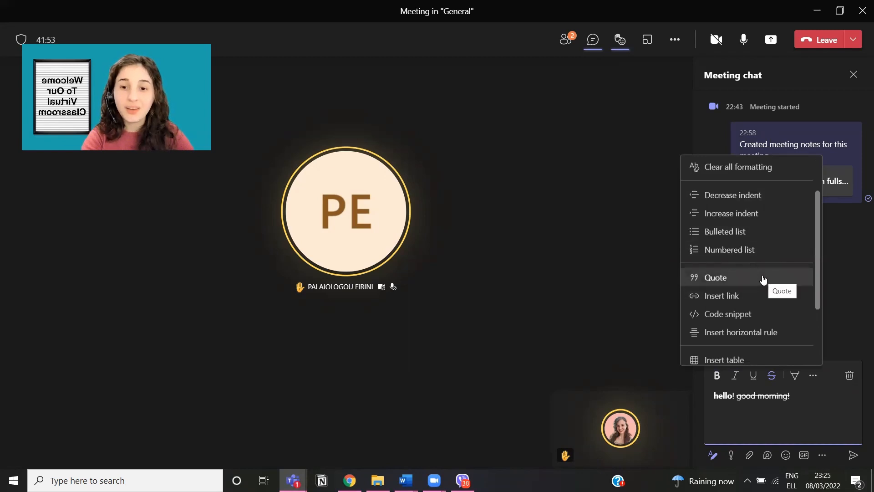
scroll(756, 292, down, 1)
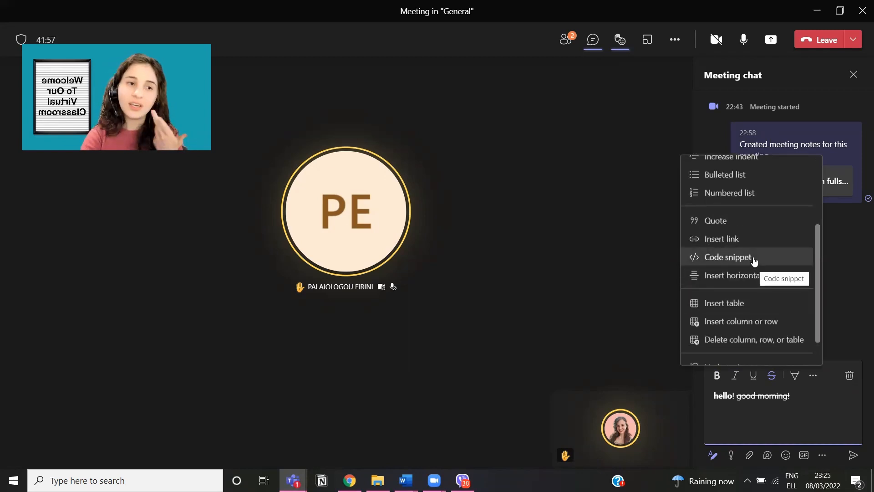
scroll(787, 332, down, 1)
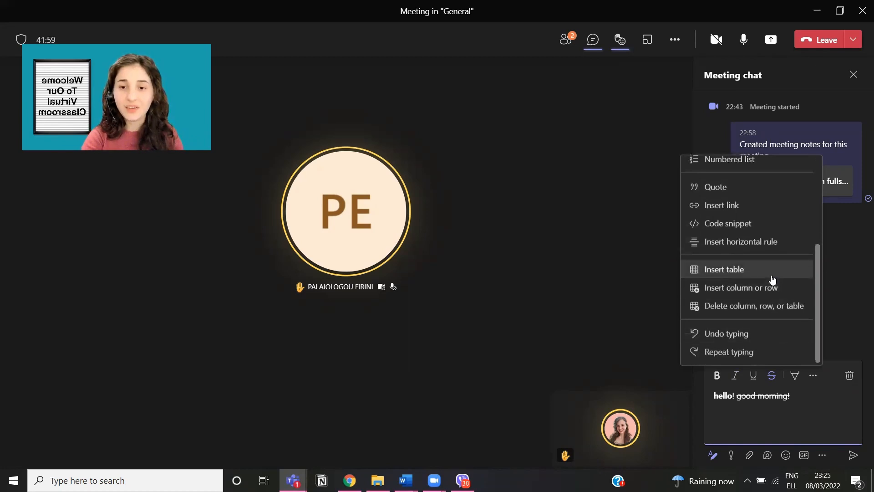
scroll(796, 345, up, 3)
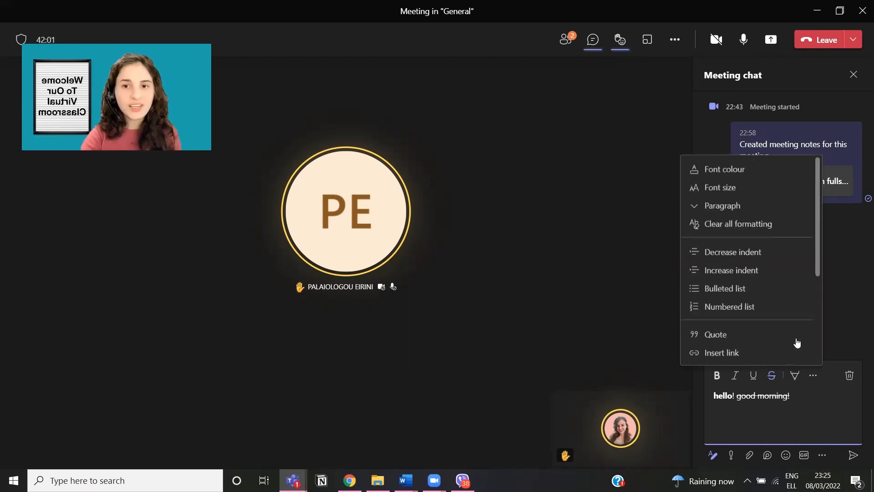
click(743, 173)
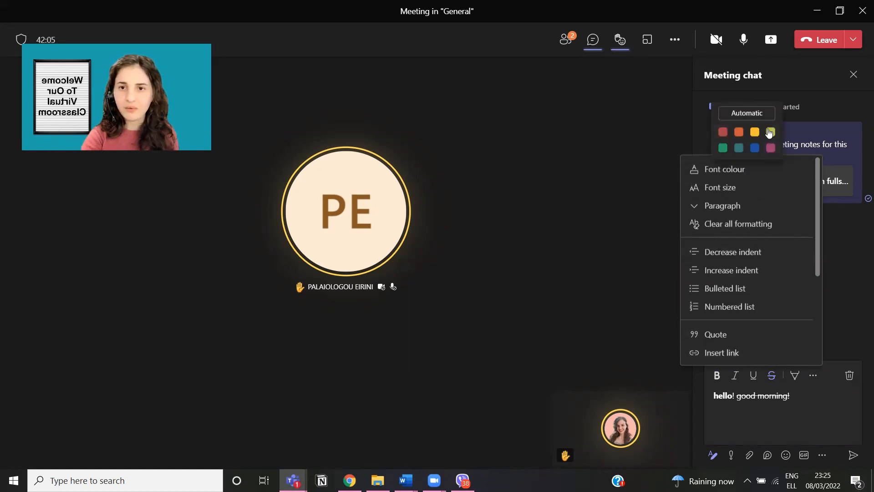
Step: Close the colour palette and send 'hello! good morning!' with bold hello and struck-through good morning
click(769, 131)
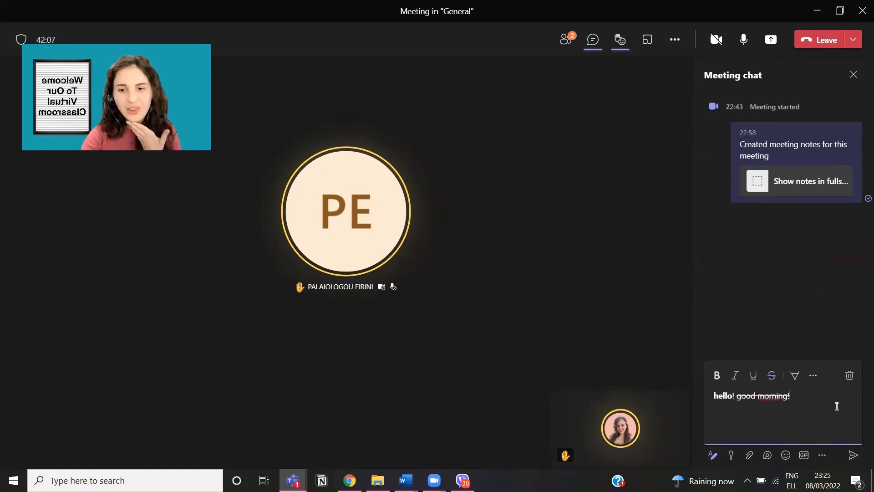
click(853, 457)
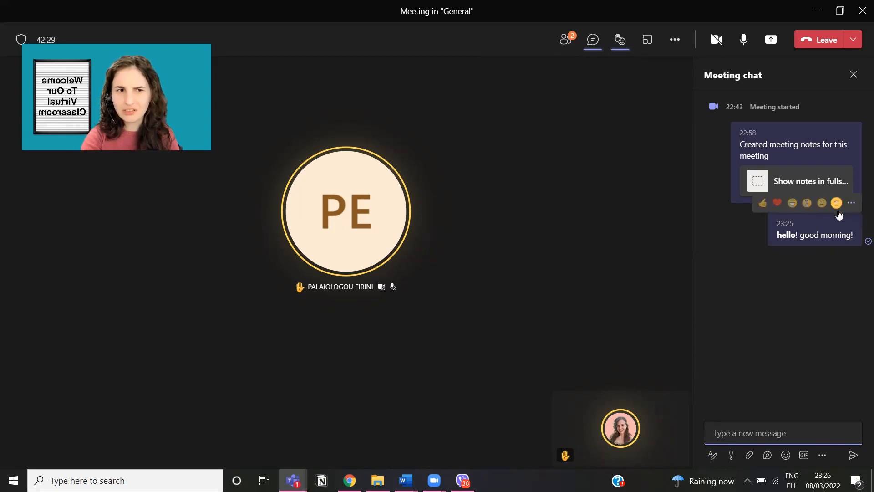
Step: Edit the sent message to remove the strikethrough from 'good morning!' and save the edit
mouse_move(842, 222)
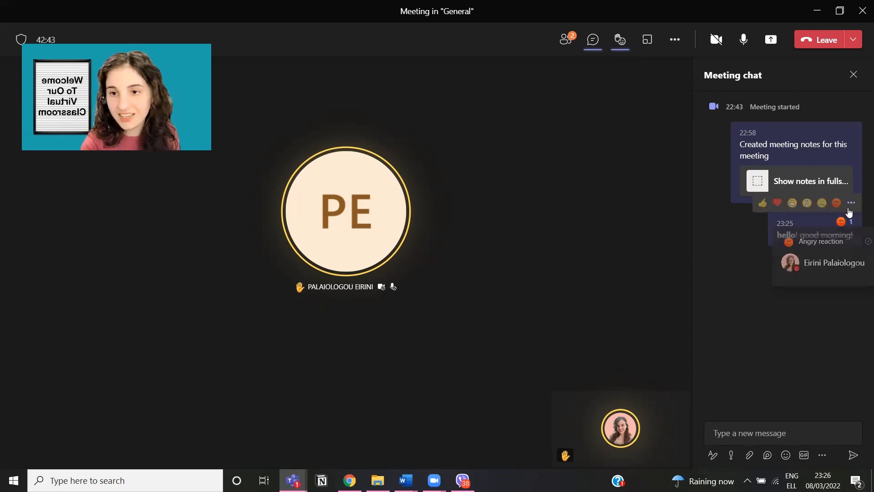
click(851, 203)
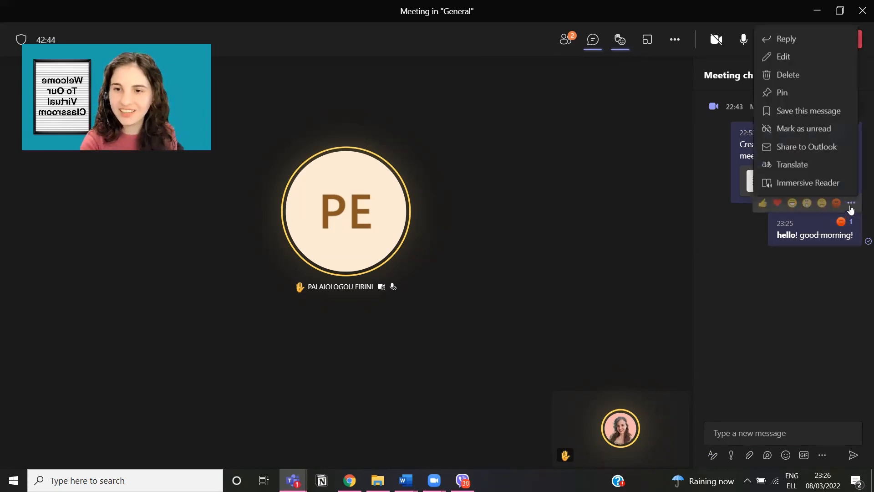
click(809, 56)
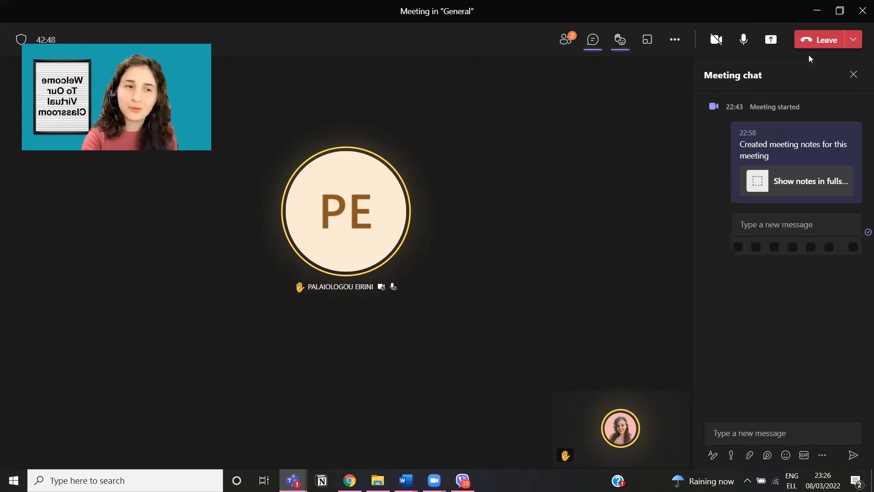
drag(830, 222, 767, 217)
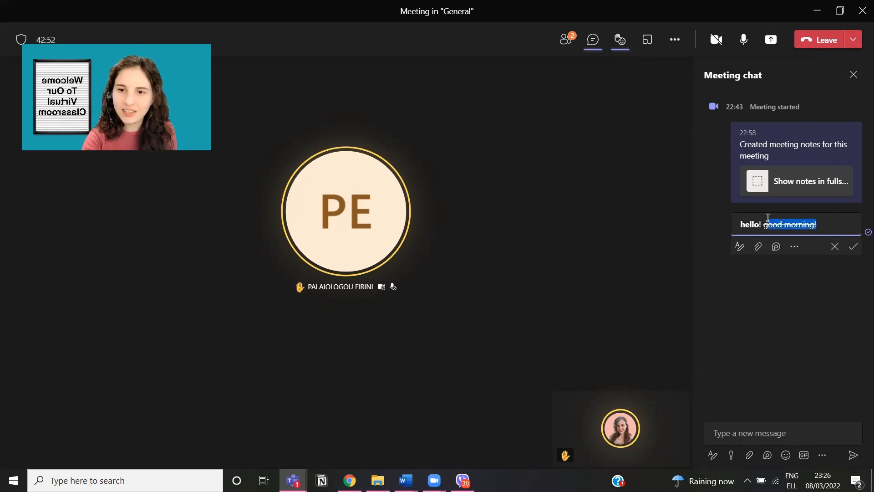
click(740, 247)
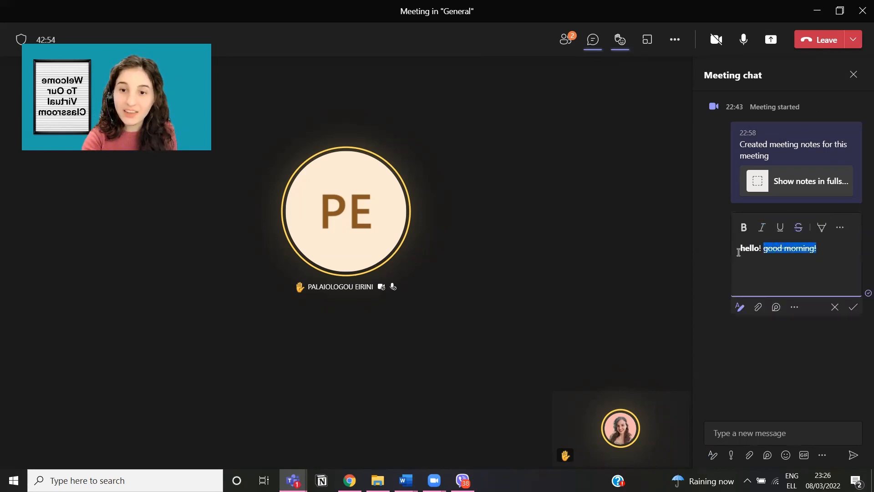
click(801, 230)
click(854, 307)
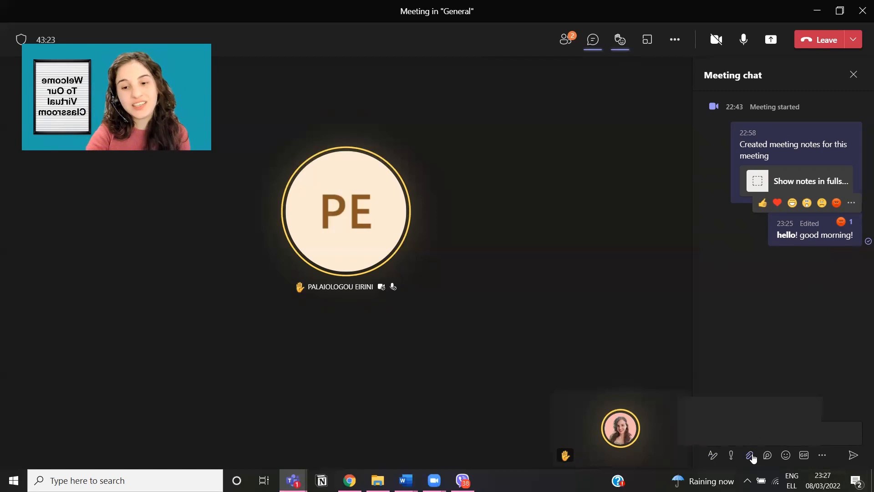
click(751, 456)
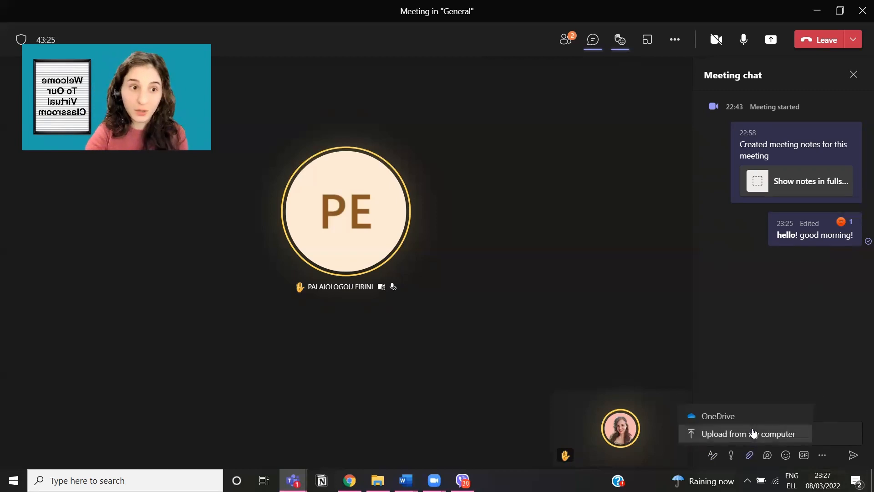
click(819, 392)
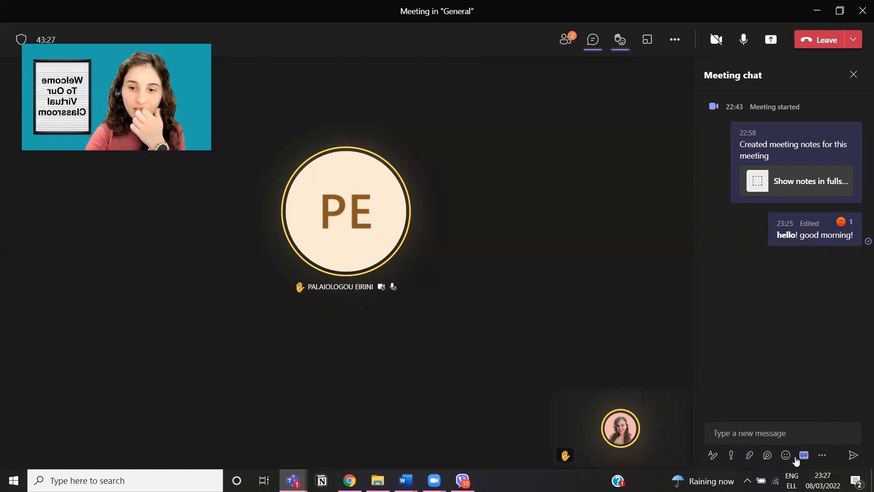
click(788, 458)
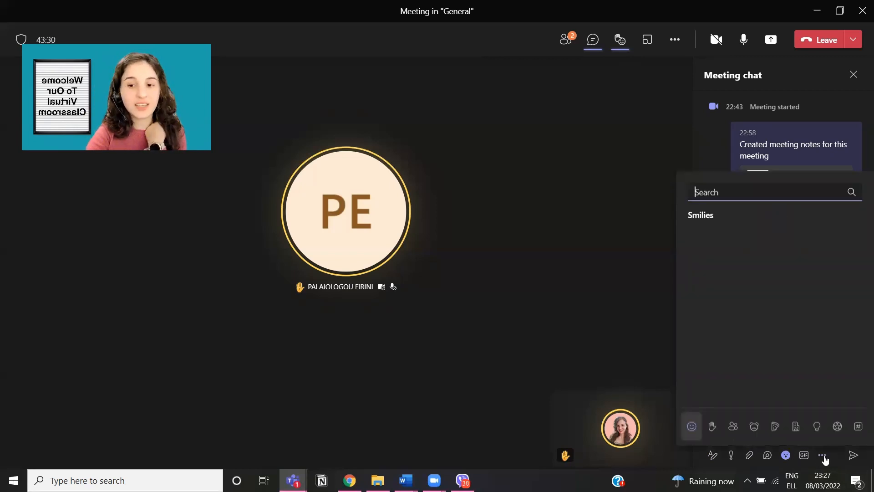
click(627, 243)
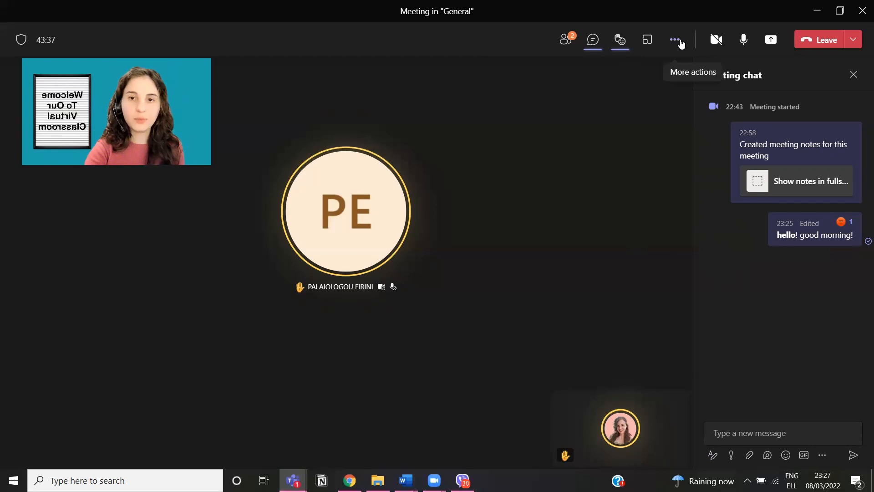
Step: Start recording the meeting from More actions and dismiss the recording-started banner
click(675, 41)
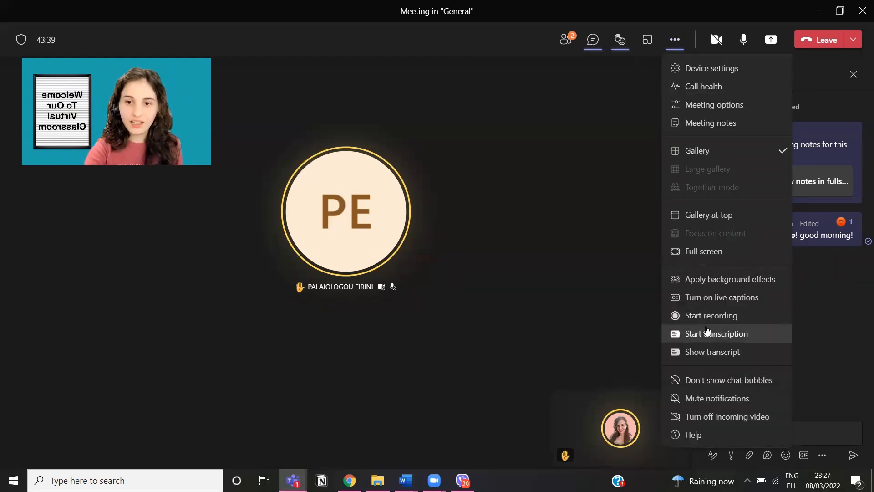
click(709, 324)
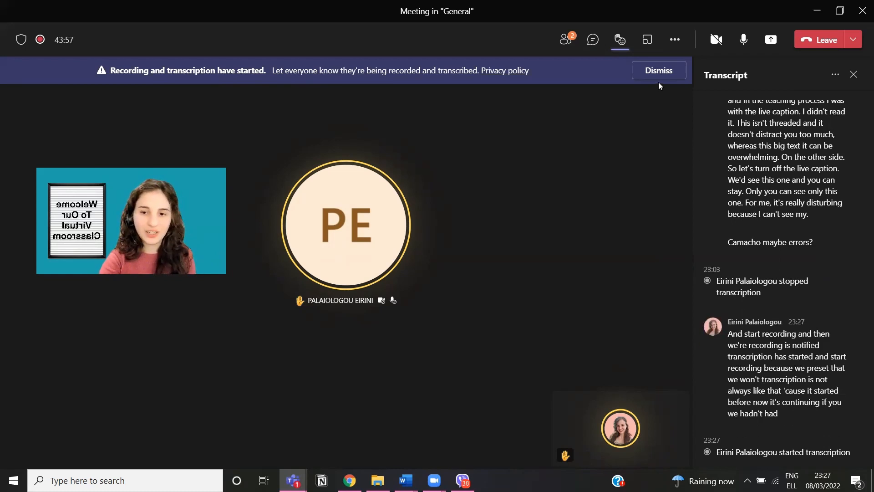
click(660, 72)
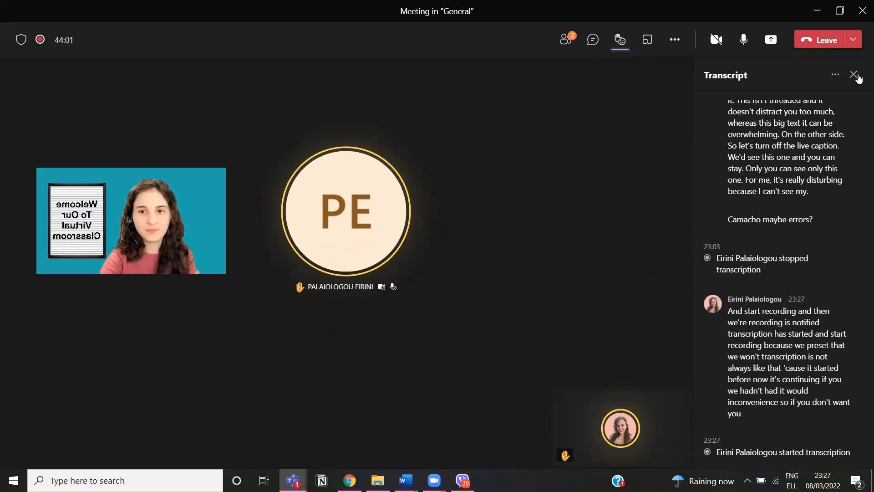
mouse_move(43, 43)
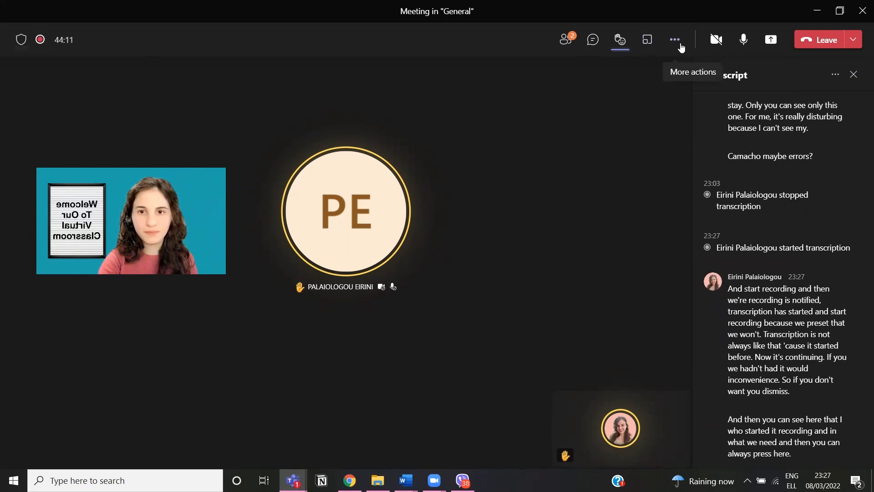
Step: Stop recording and transcription, dismiss the stop notice, and close the Transcript pane
click(682, 48)
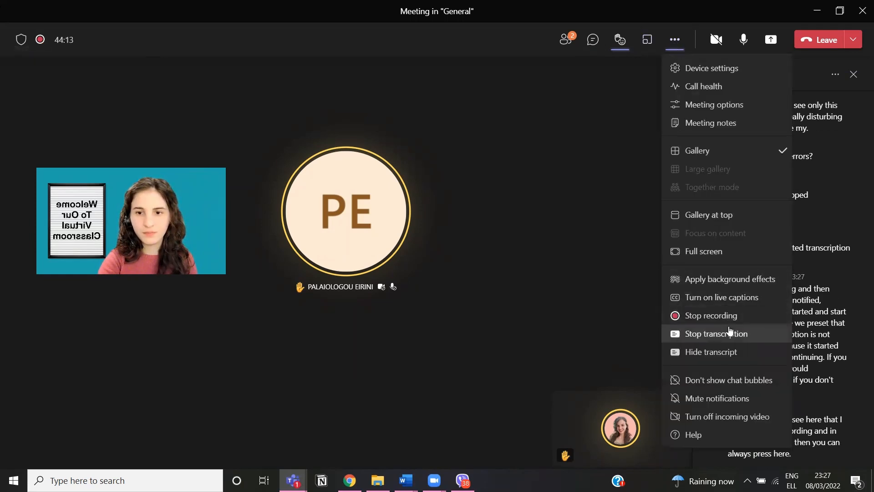
click(734, 316)
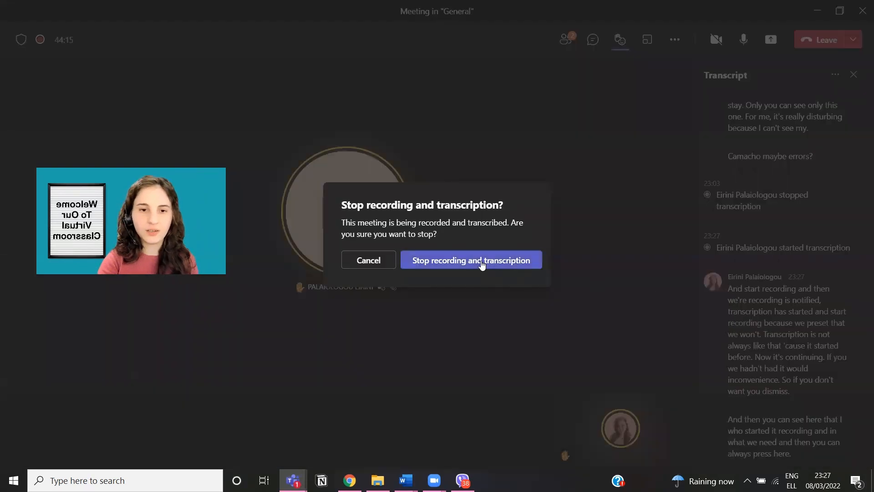
click(482, 260)
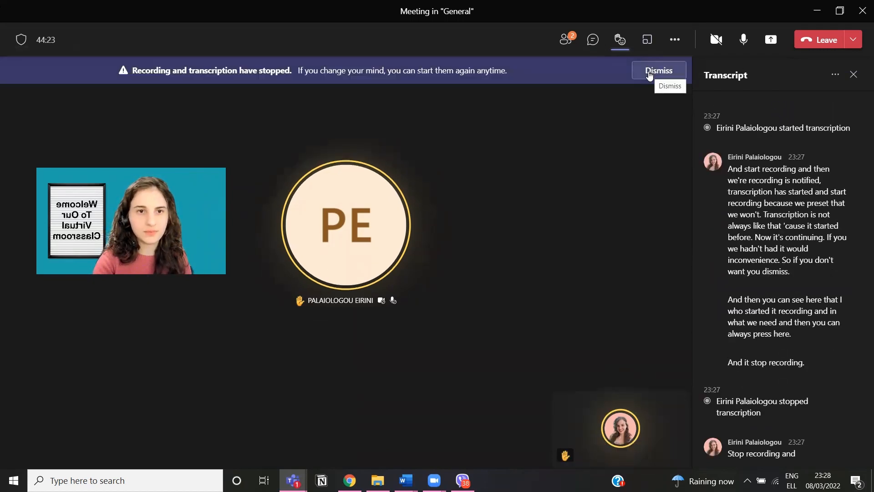
click(650, 76)
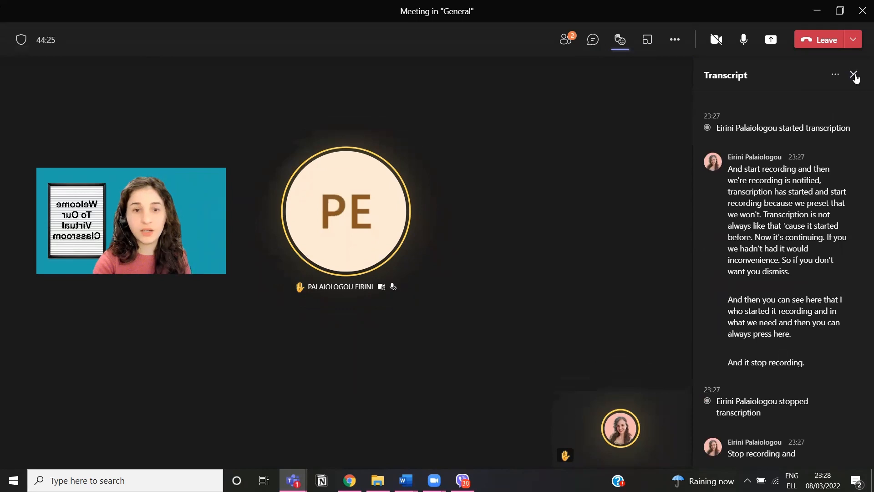
click(855, 76)
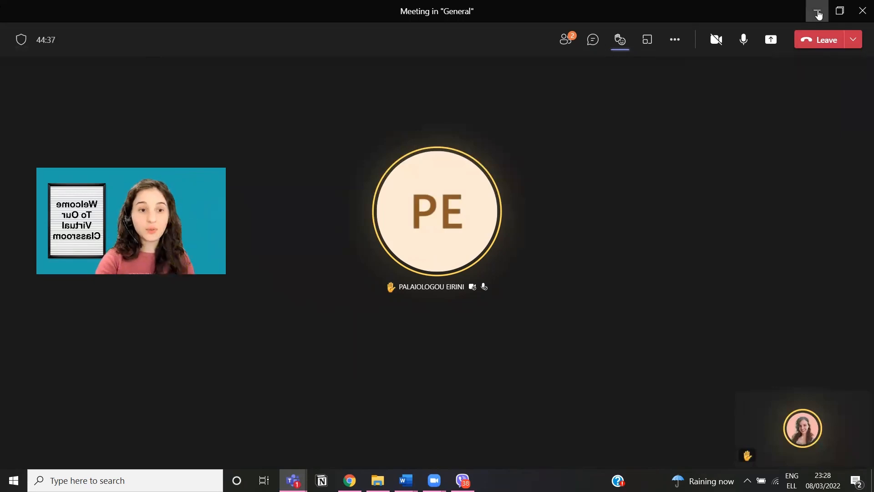
Step: Minimize the meeting window and bring up the 'General (History class)' channel from the taskbar
click(818, 13)
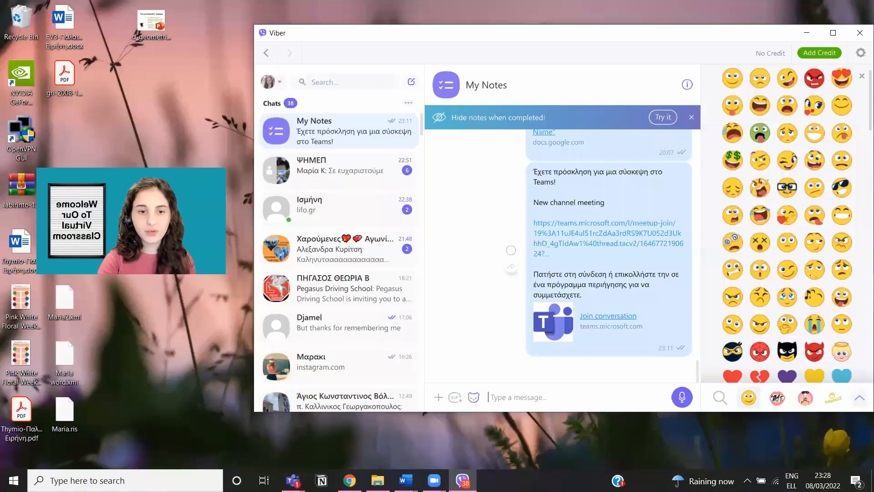
mouse_move(293, 481)
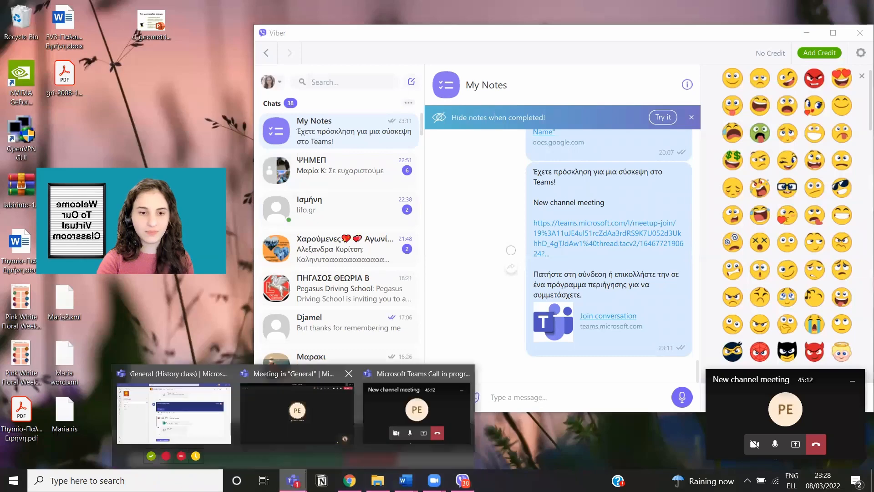
click(178, 405)
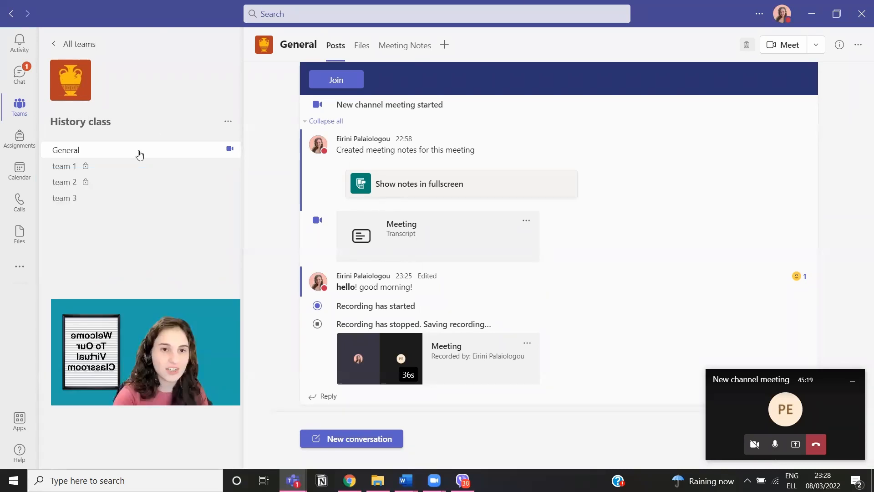
scroll(861, 237, up, 10)
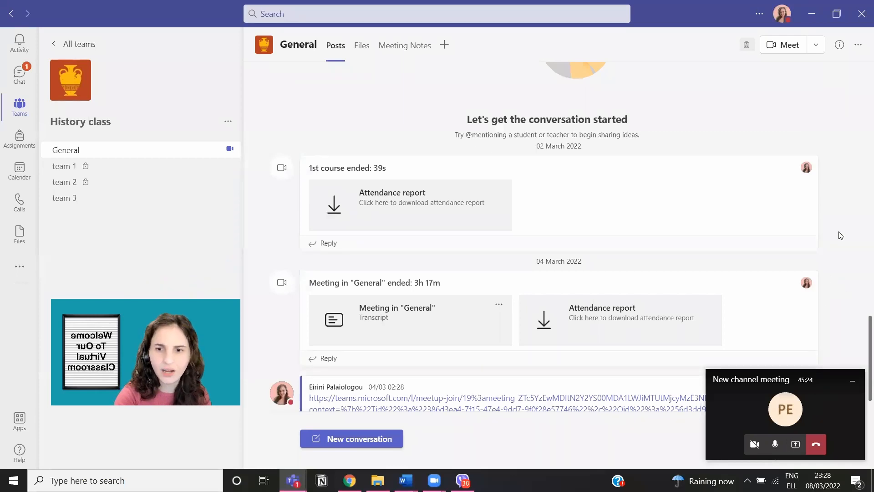
scroll(842, 223, up, 3)
scroll(464, 176, down, 12)
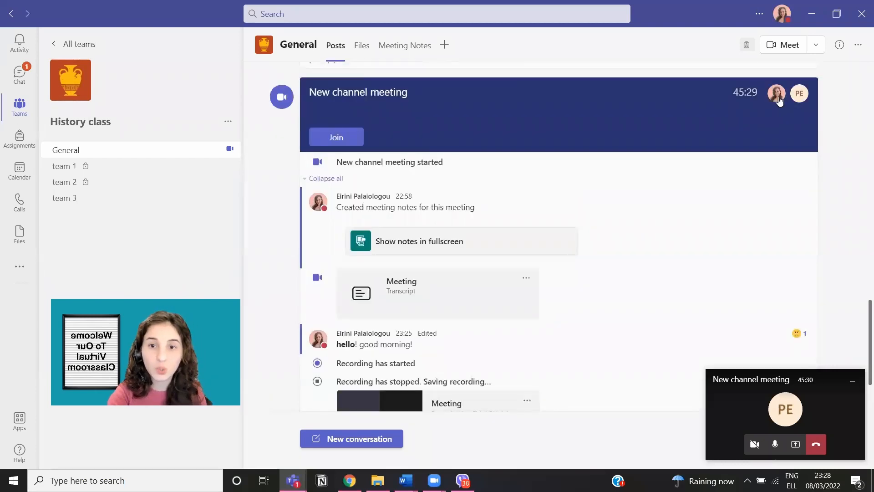
mouse_move(779, 101)
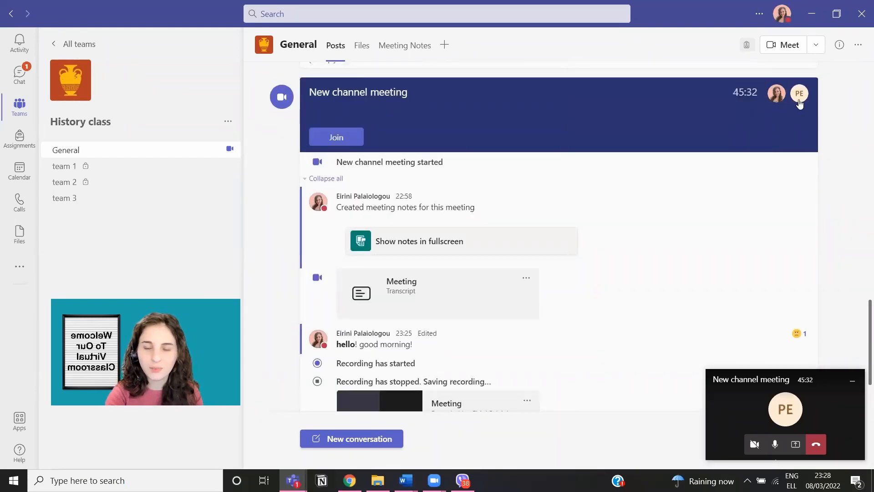
scroll(699, 164, down, 1)
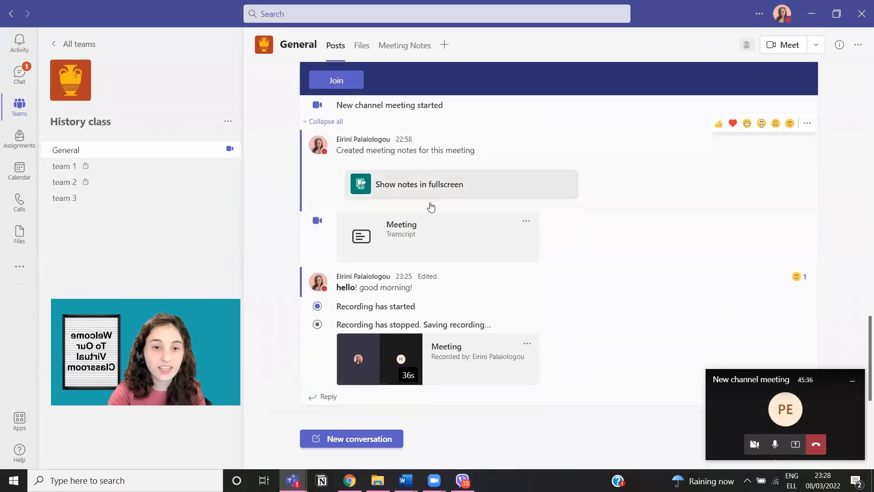
click(436, 238)
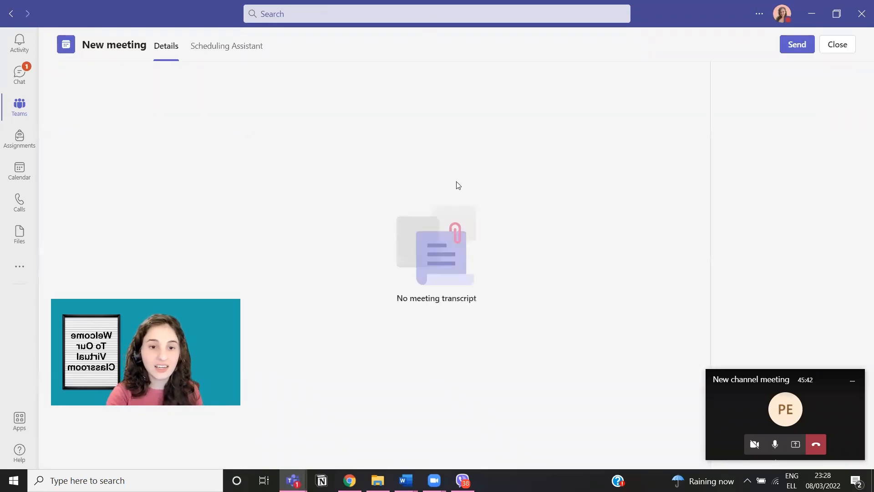
click(12, 16)
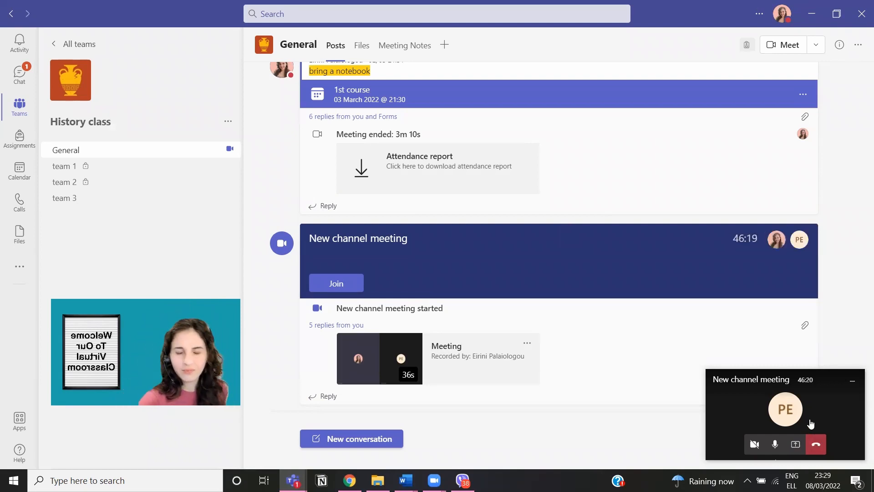
Step: Expand the mini meeting window, leave the meeting, and close its window
click(811, 422)
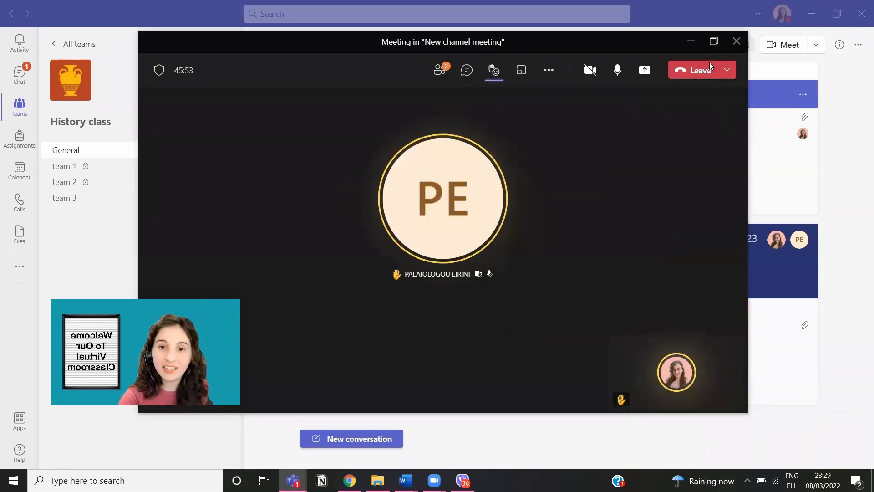
click(697, 68)
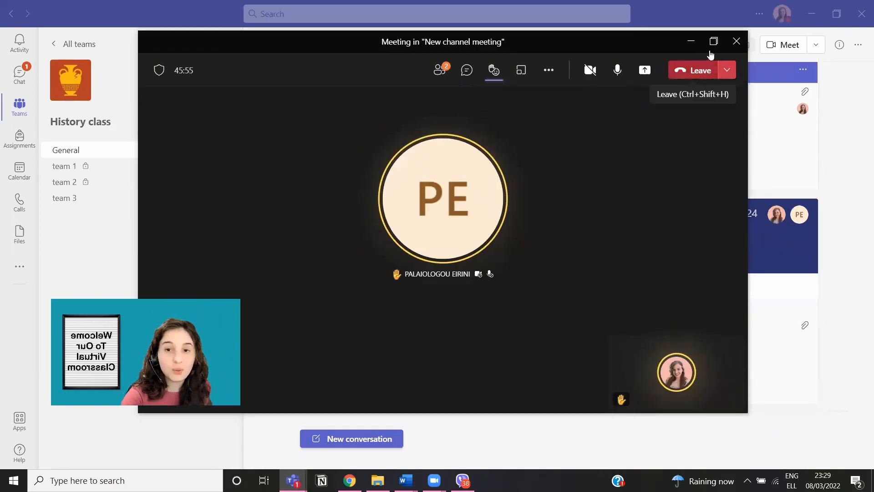
click(736, 42)
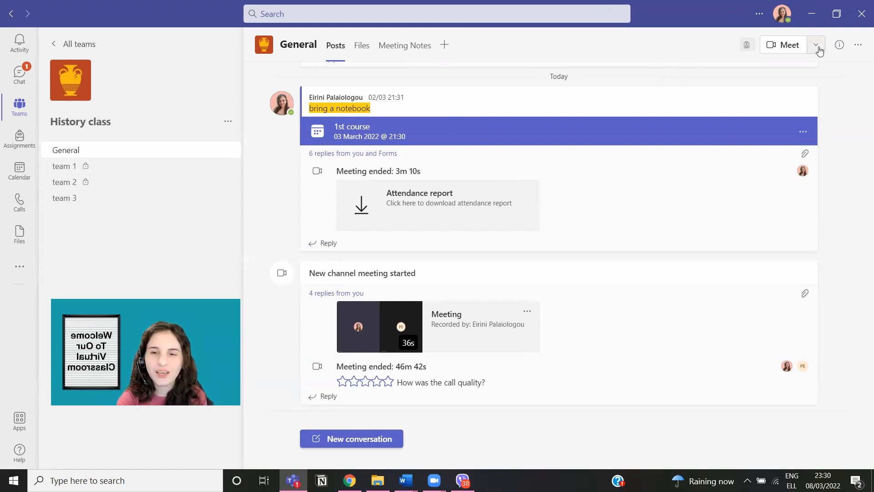
Step: Schedule a General channel meeting titled 'lesson 2' for 09/03/2022 at 00:00 and send it
click(817, 48)
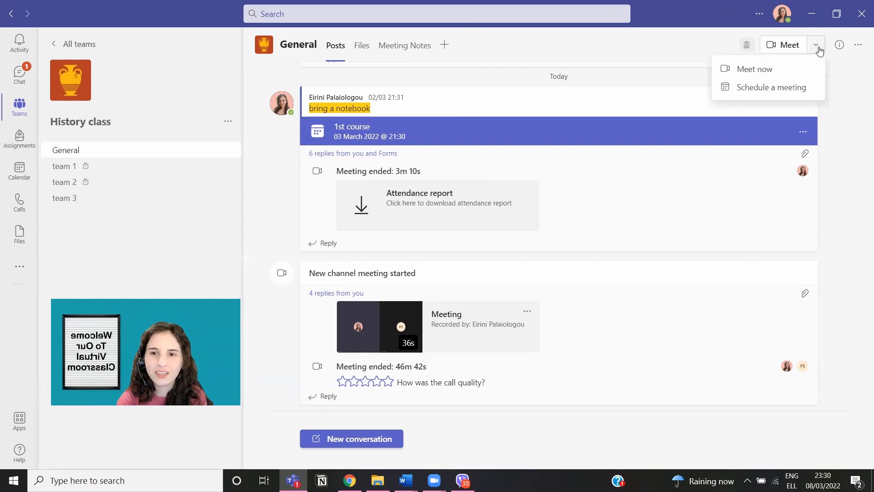
click(784, 93)
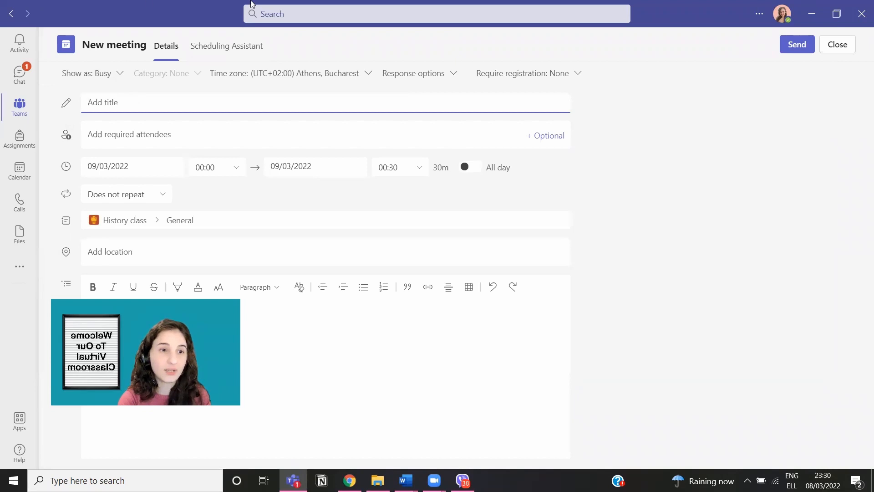
text(lesson 2)
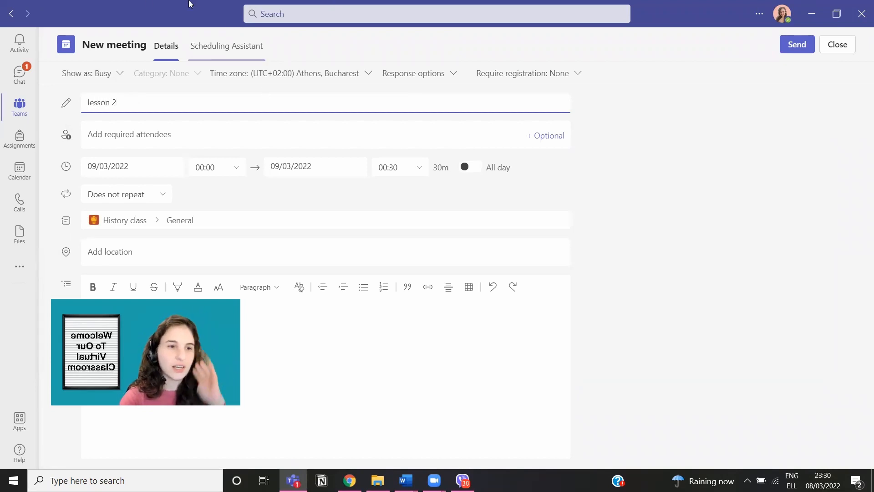
click(451, 132)
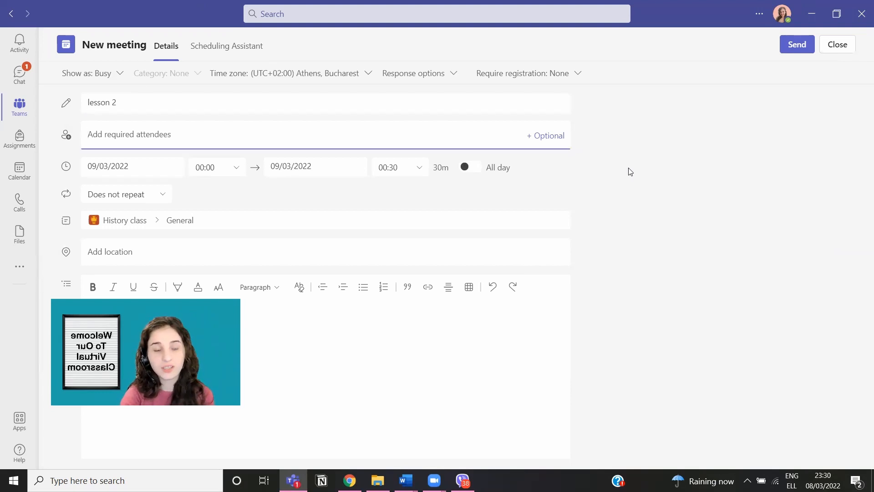
click(656, 187)
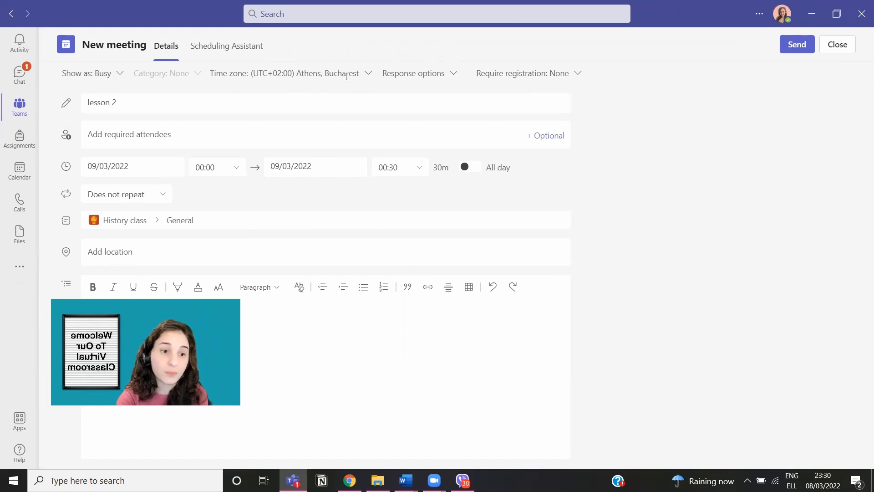
click(444, 79)
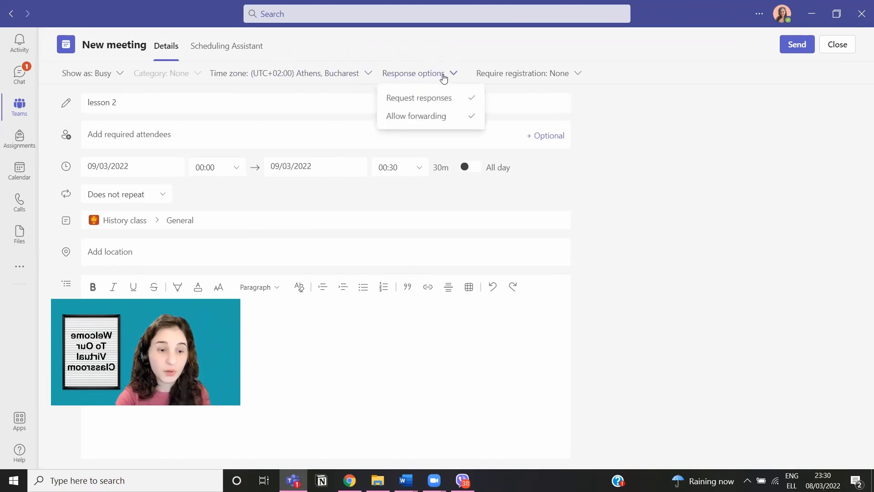
click(444, 79)
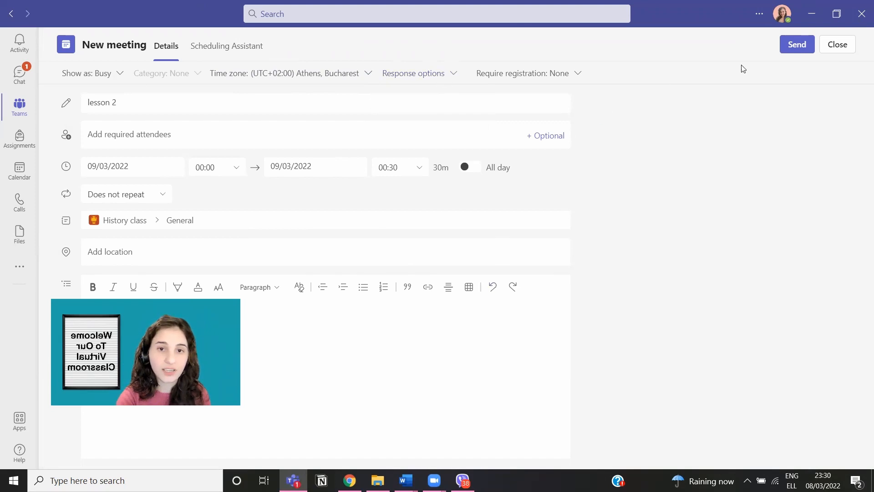
click(805, 47)
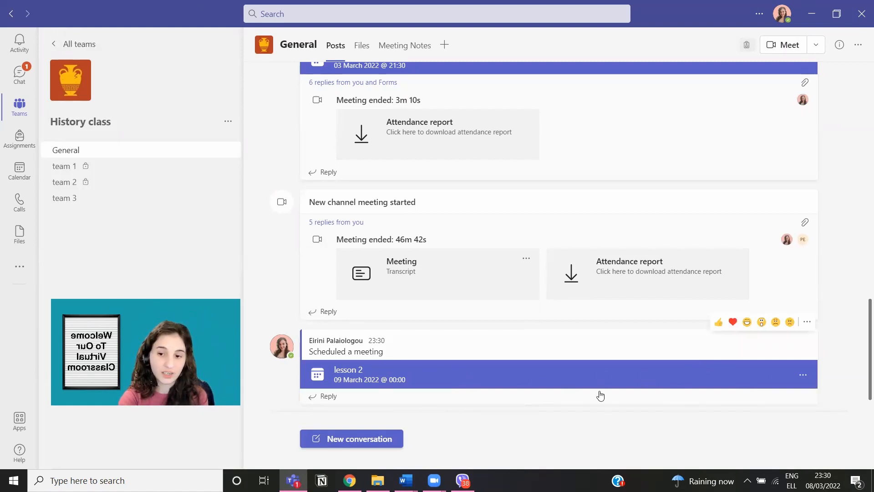
Step: Switch to the Calendar's work-week view for 7–11 March 2022
scroll(389, 323, up, 2)
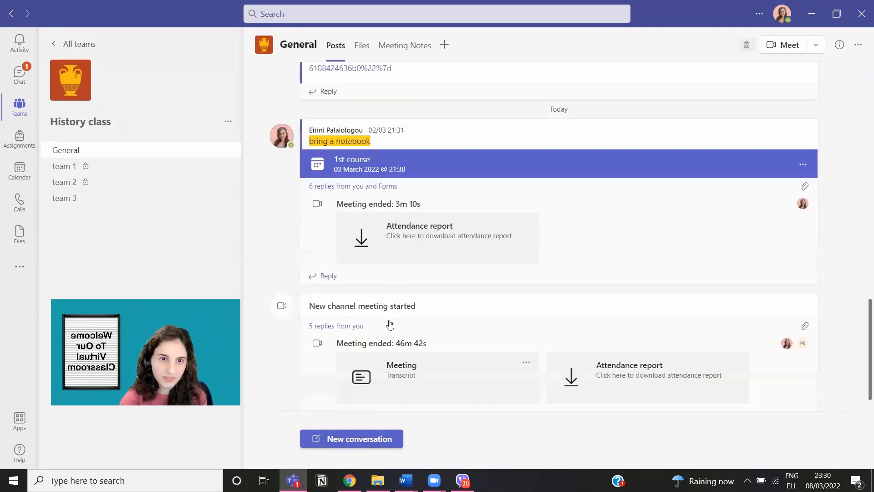
scroll(391, 324, down, 2)
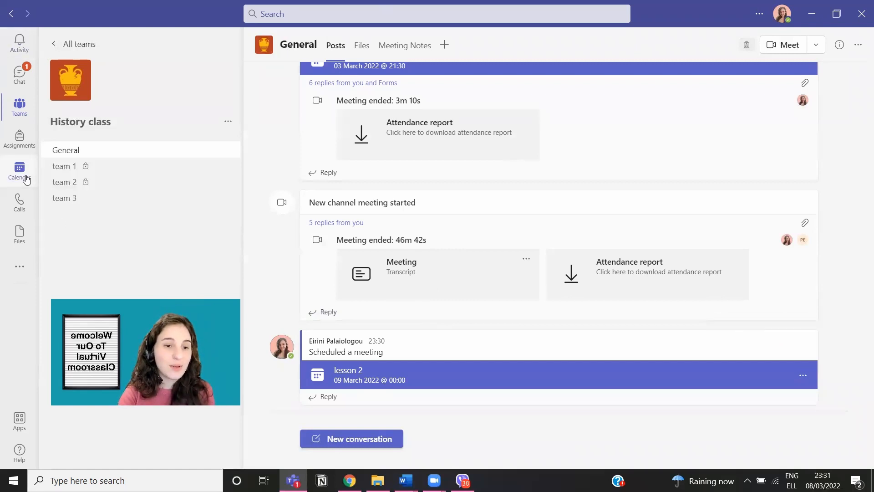
click(27, 180)
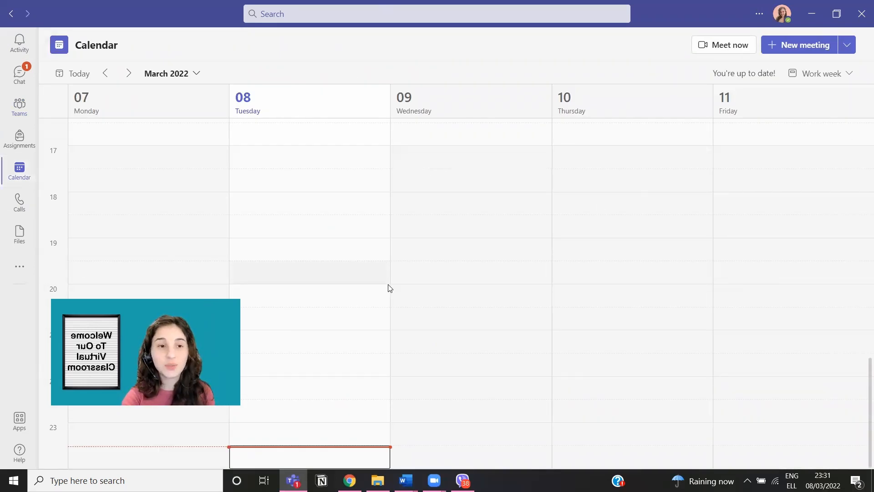
Step: Create a Wednesday 9 March 19:30–20:00 meeting, add the attendee's e-mail address, and send it
click(420, 271)
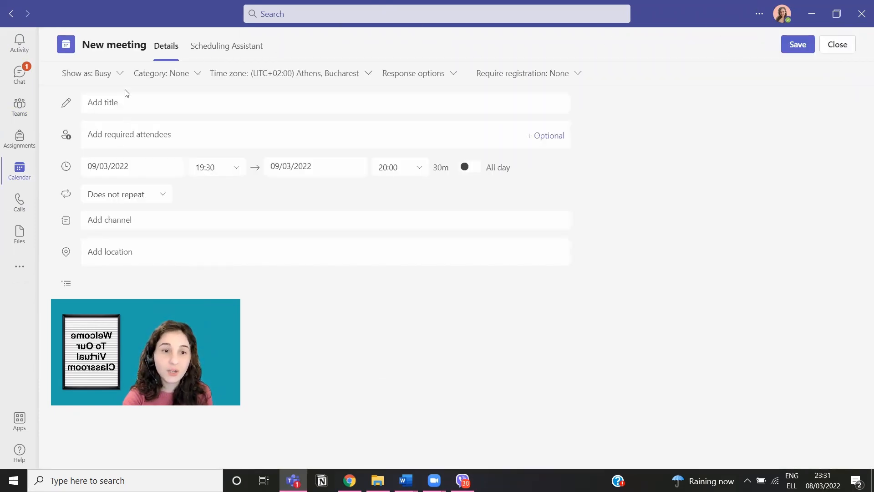
click(213, 142)
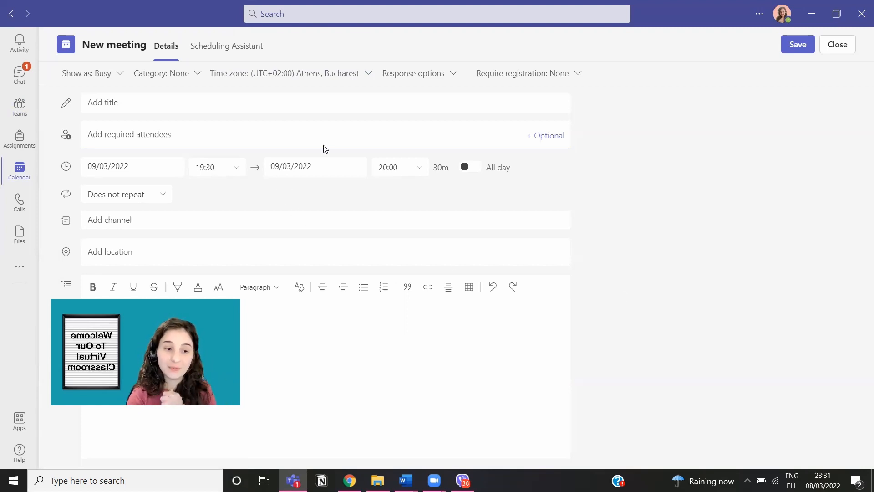
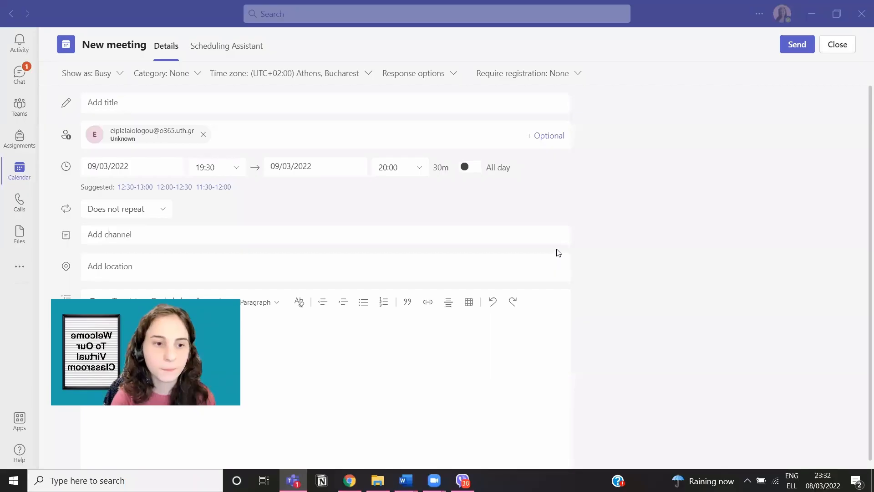
click(792, 52)
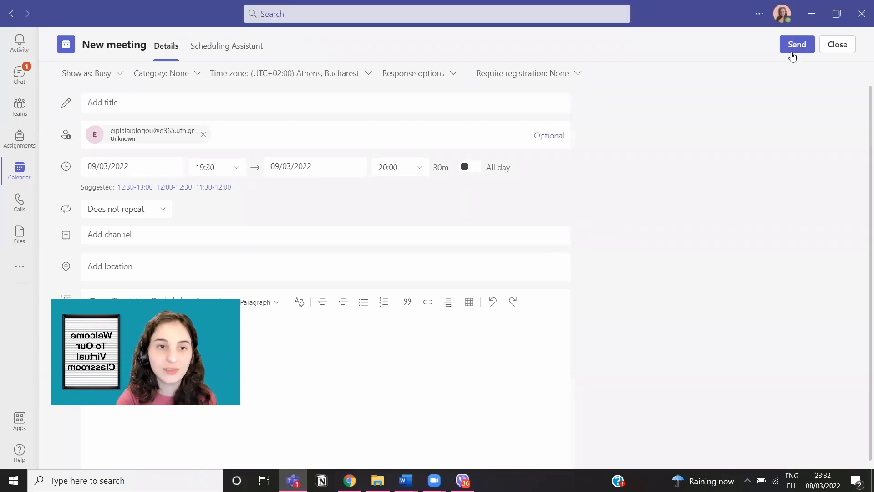
click(792, 53)
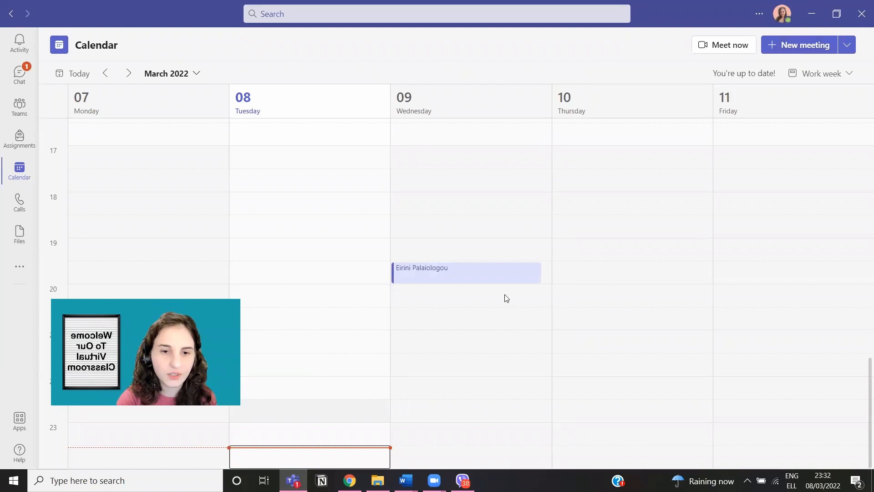
Step: Open the Wednesday 19:30 meeting's details card and switch it to the full edit page
click(460, 267)
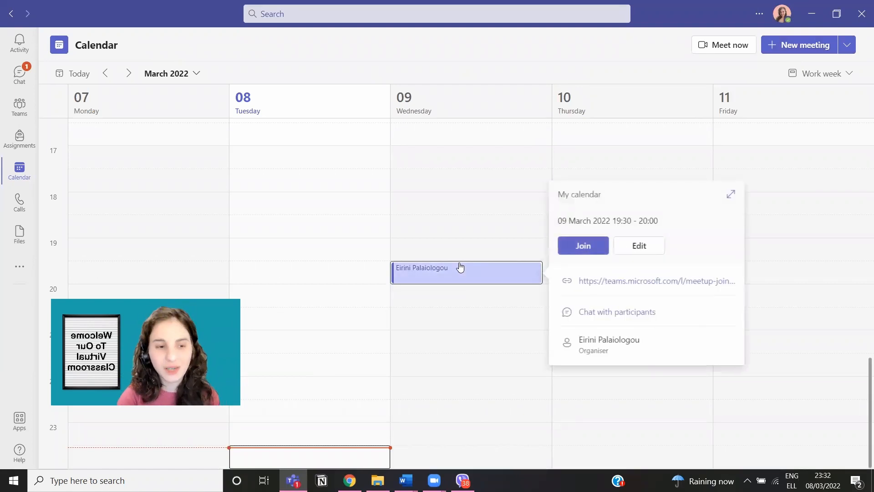
click(642, 250)
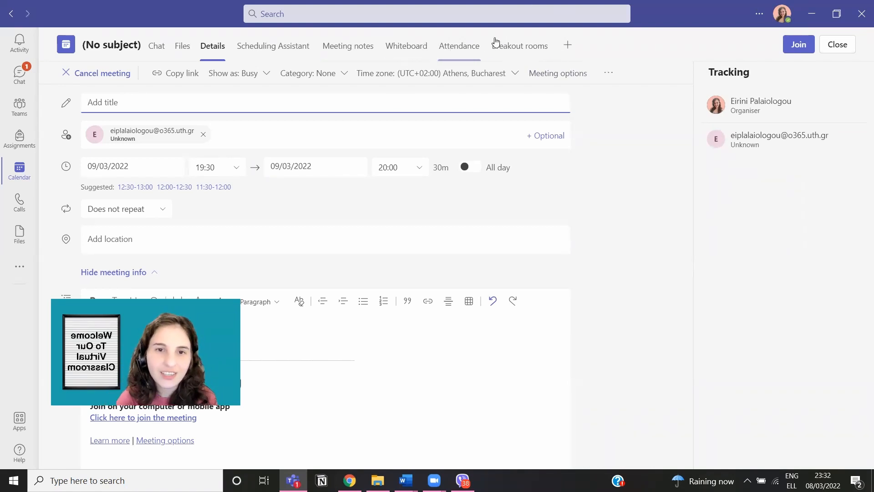
Step: Show the meeting's Breakout rooms tab, dismissing the app list without adding a tab
click(569, 45)
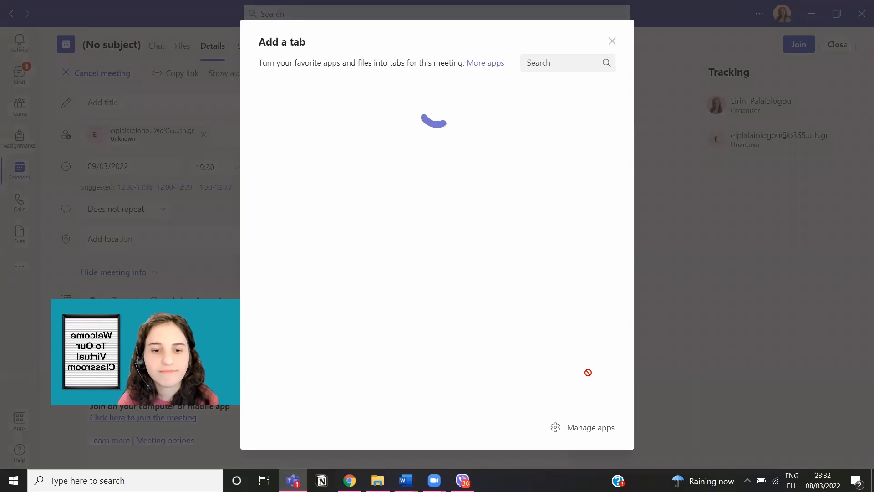
click(613, 41)
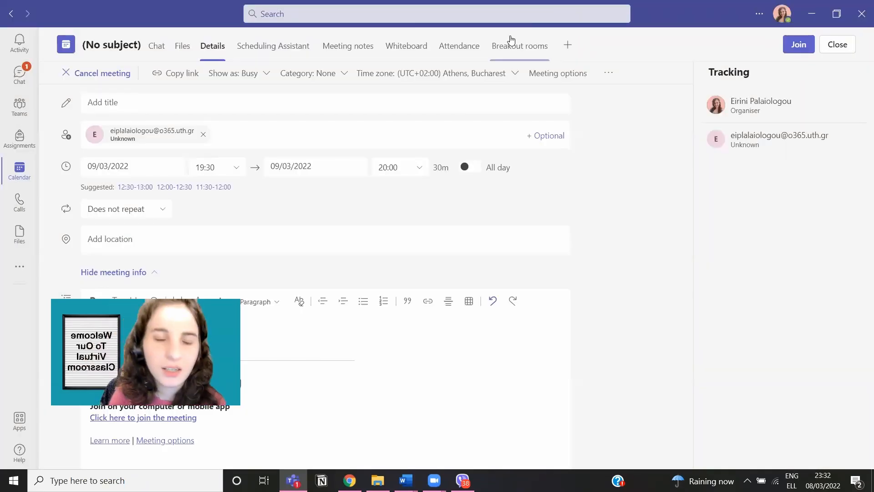
click(491, 45)
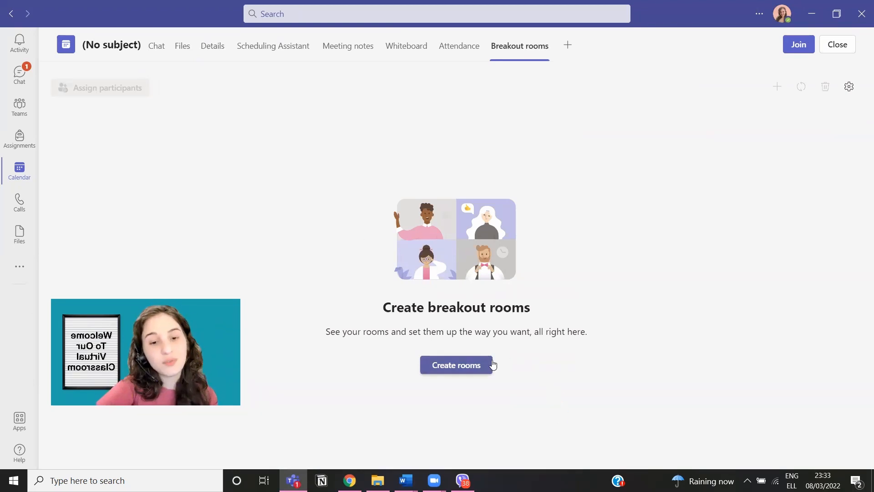
Step: Create 5 breakout rooms using the room-count dropdown
click(478, 366)
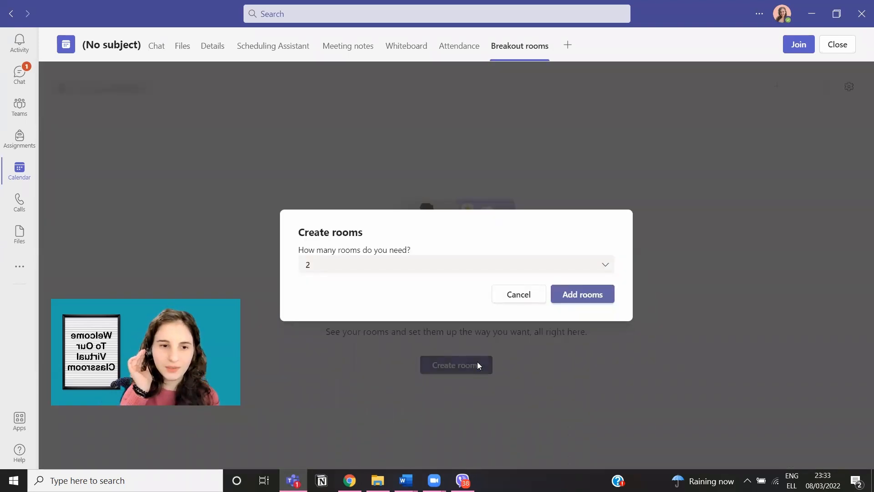
click(530, 272)
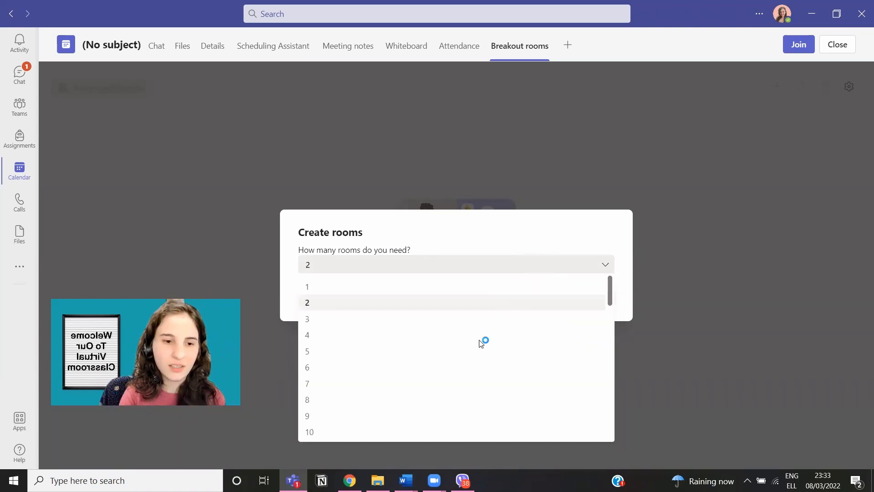
click(437, 350)
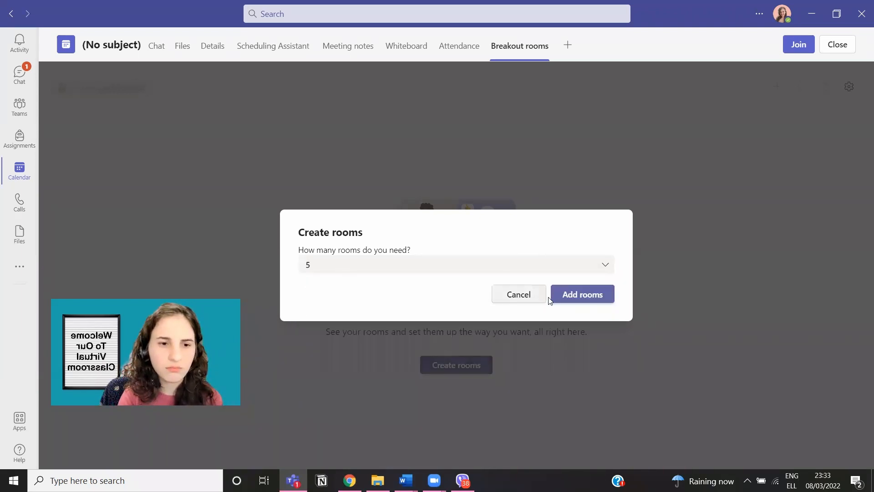
click(568, 297)
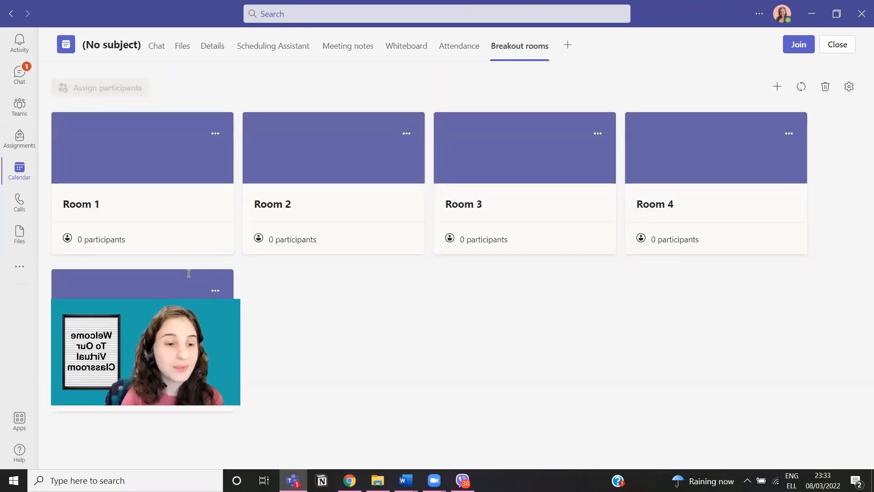
Step: Open Room 1's edit options and save it without changes
click(216, 134)
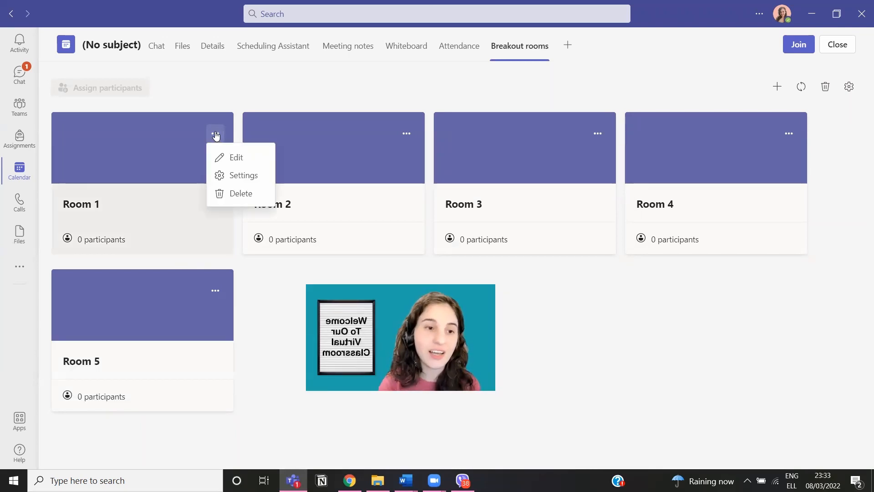
click(223, 157)
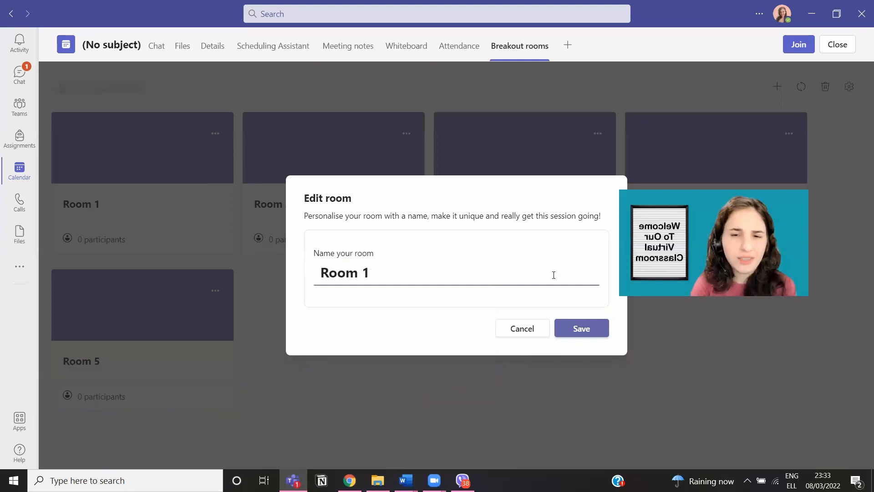
click(592, 328)
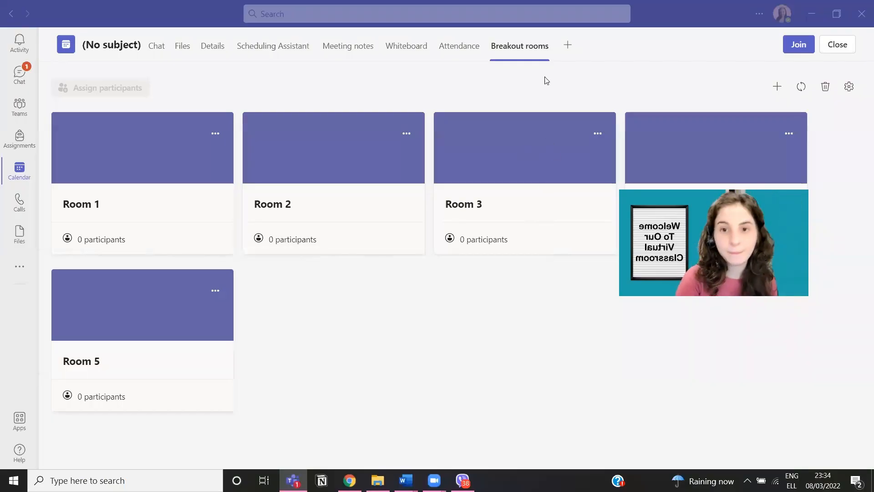
click(562, 51)
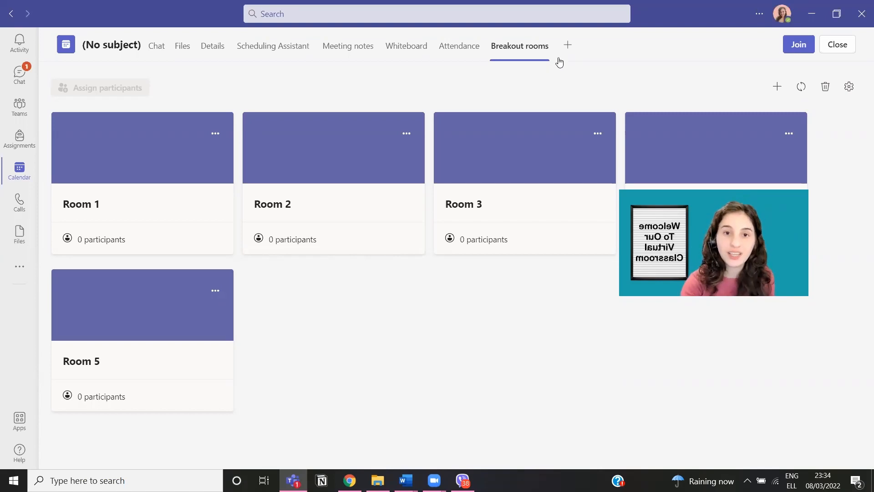
Step: Add the Forms app as a new meeting tab and save it
click(567, 45)
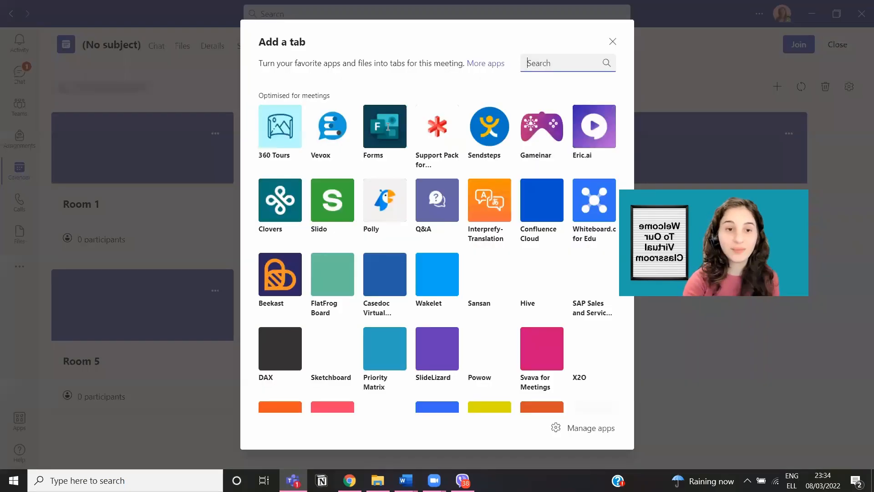
key(Escape)
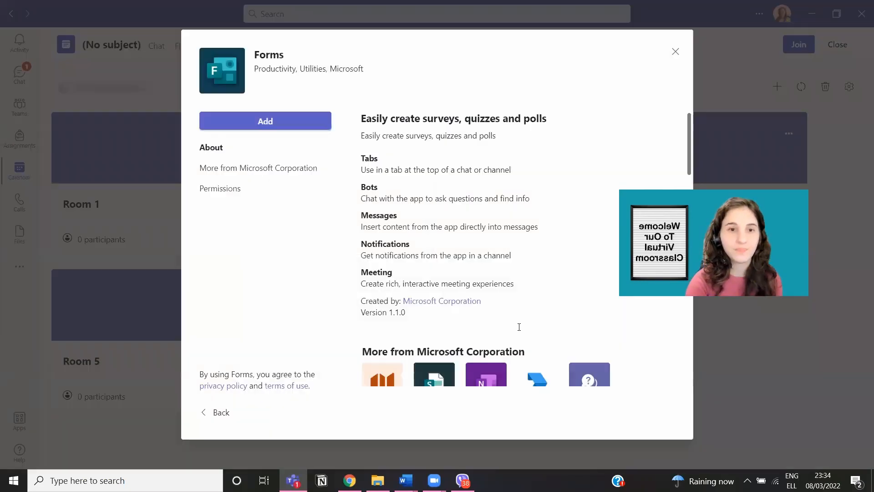
click(311, 119)
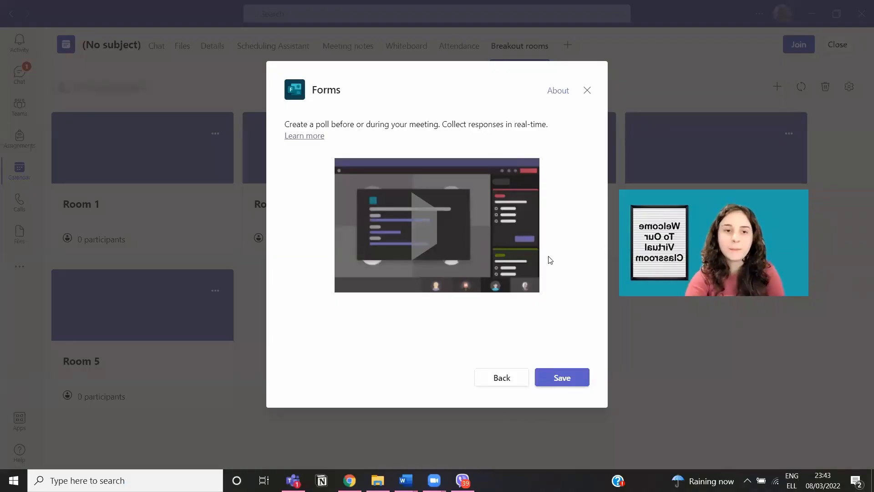
click(560, 376)
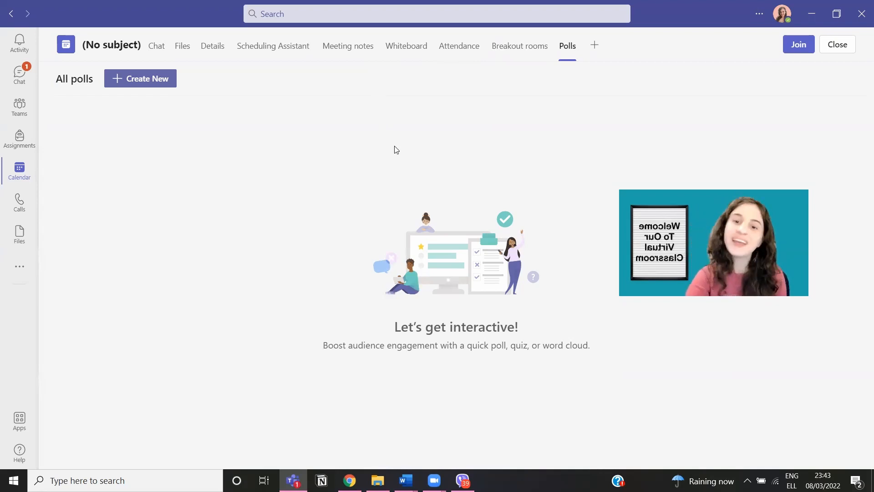
Step: Create a new multiple-choice poll and start its question with 'How do you feel'
click(167, 84)
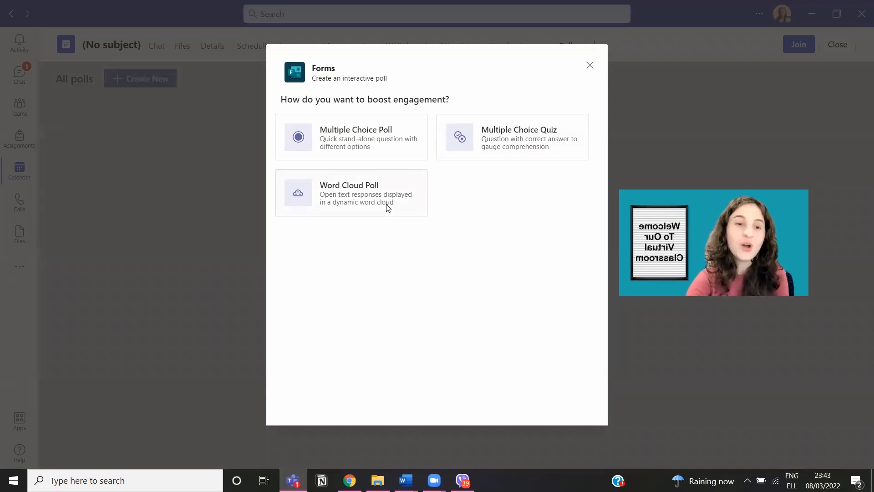
click(384, 153)
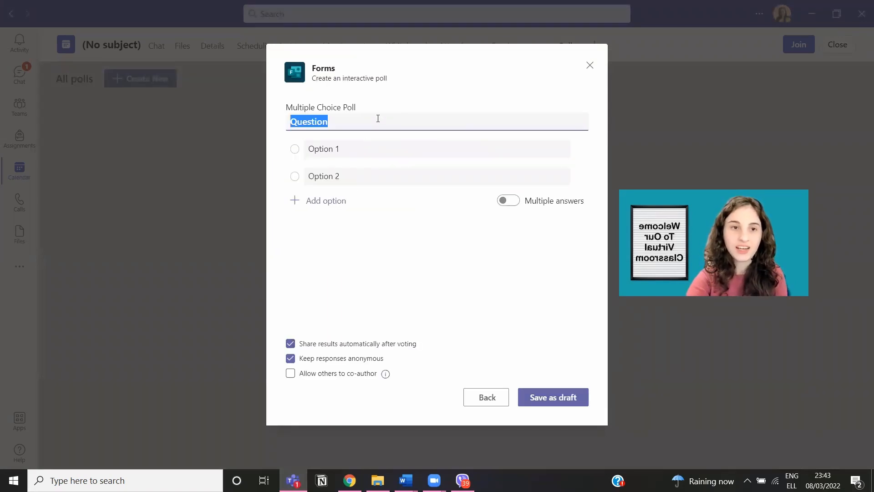
text(Howe)
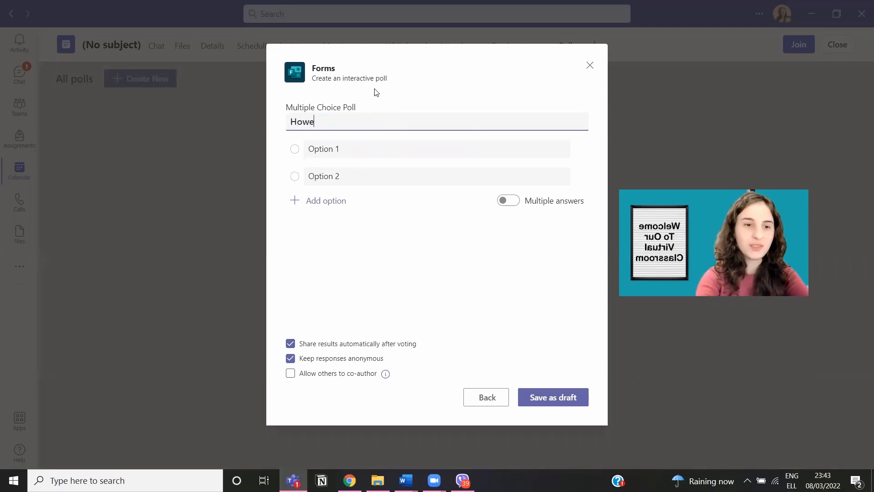
key(BackSpace)
text(do you)
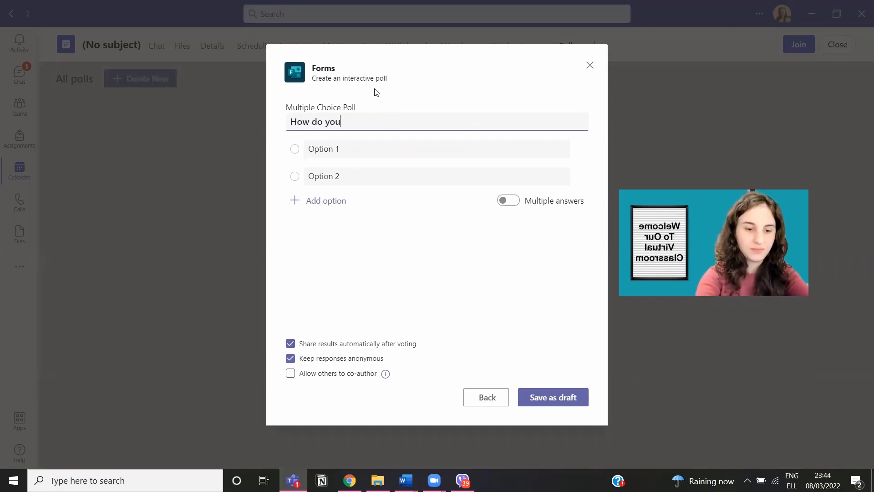
text( feel)
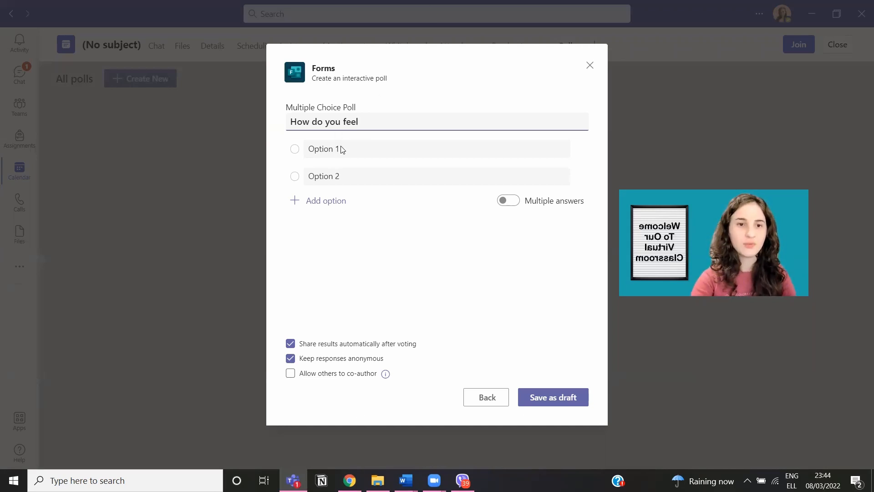
key(Tab)
key(shift+Tab)
Step: Retype the poll question as 'how do you feel today?'
text(of)
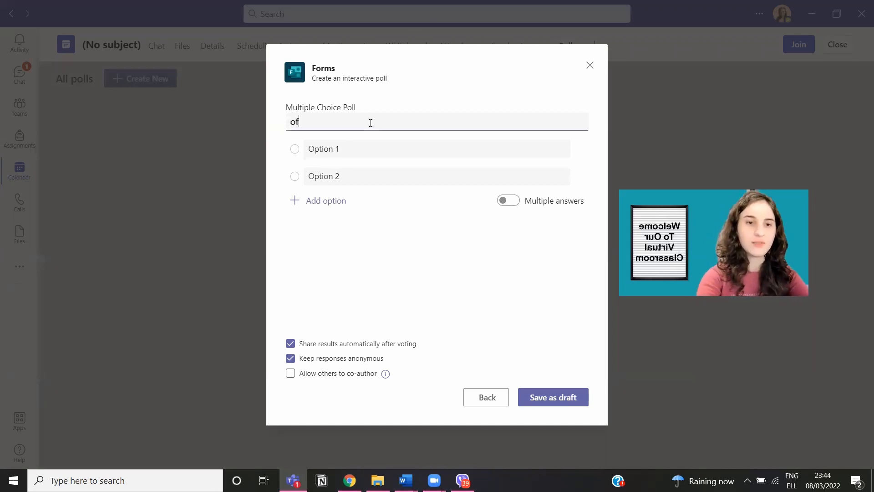
key(BackSpace)
key(BackSpace)
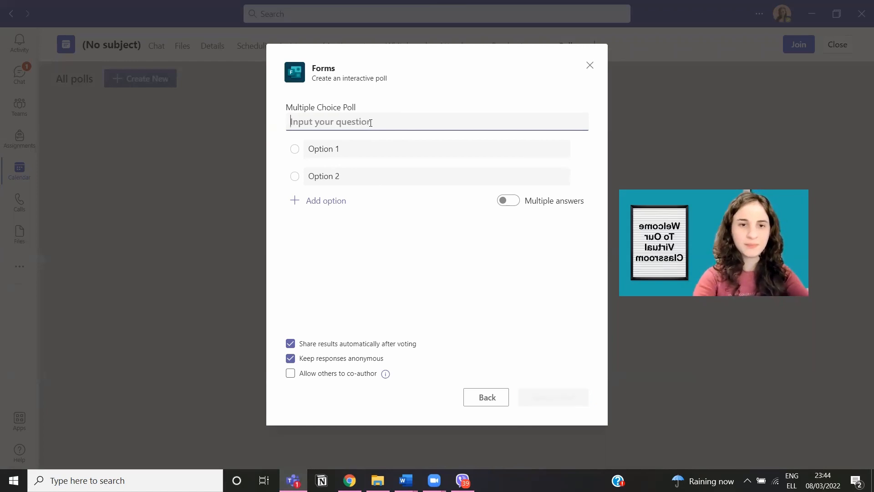
text(how d)
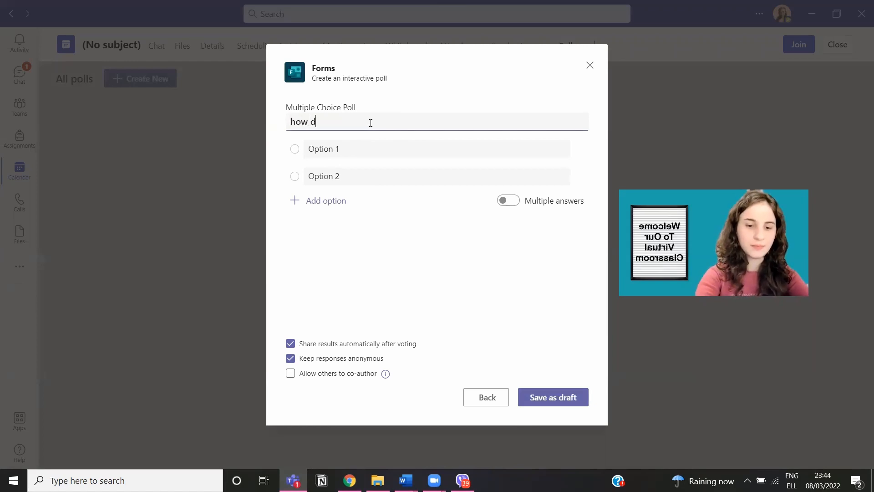
text(o yoi d)
key(BackSpace)
key(BackSpace)
key(BackSpace)
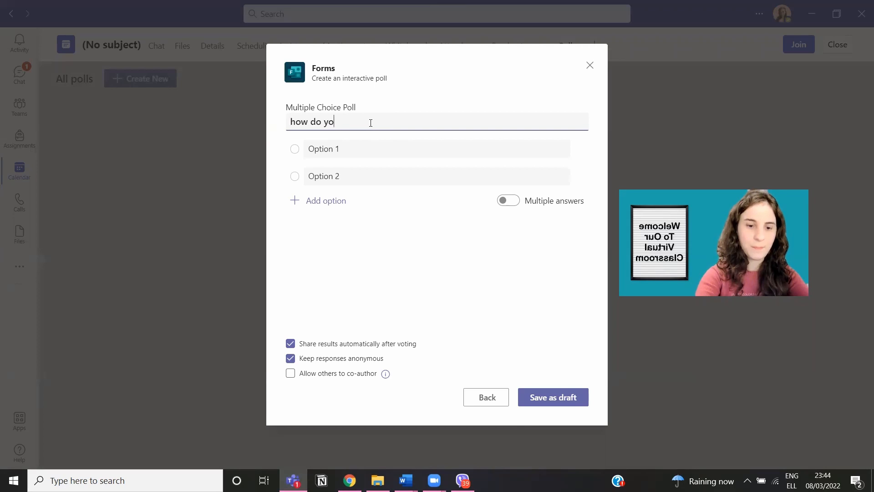
text(u feel toa)
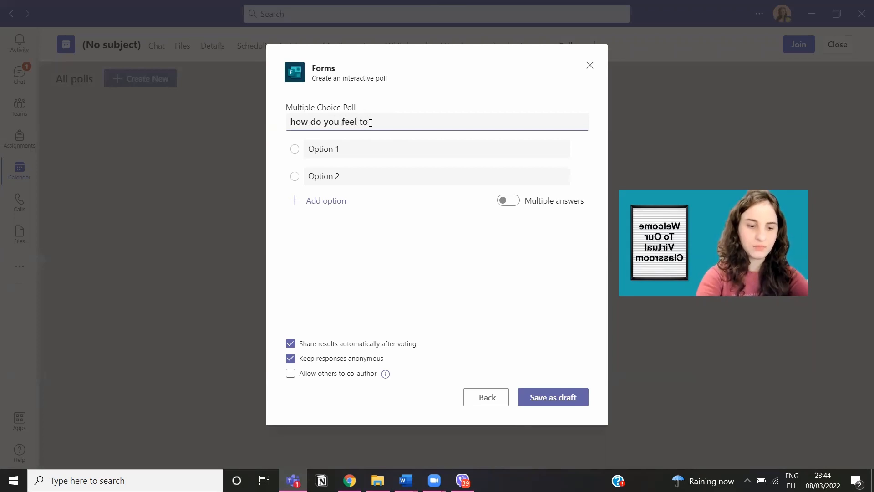
key(BackSpace)
text(day)
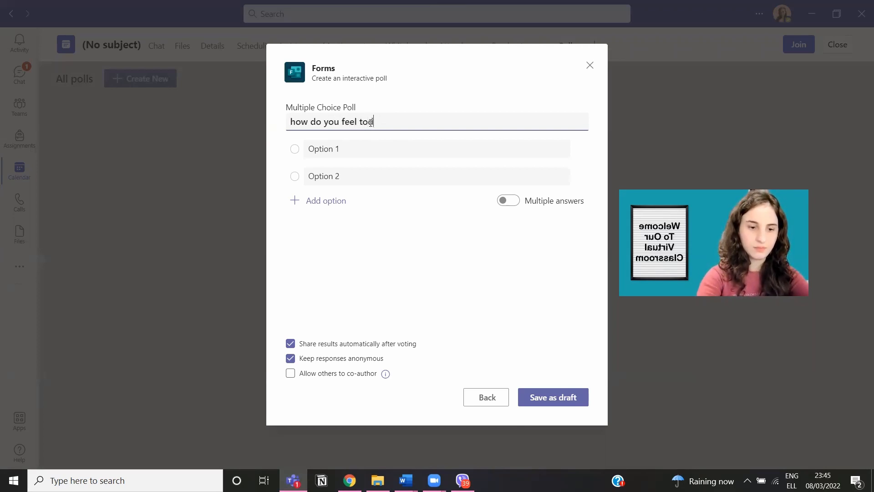
text(?)
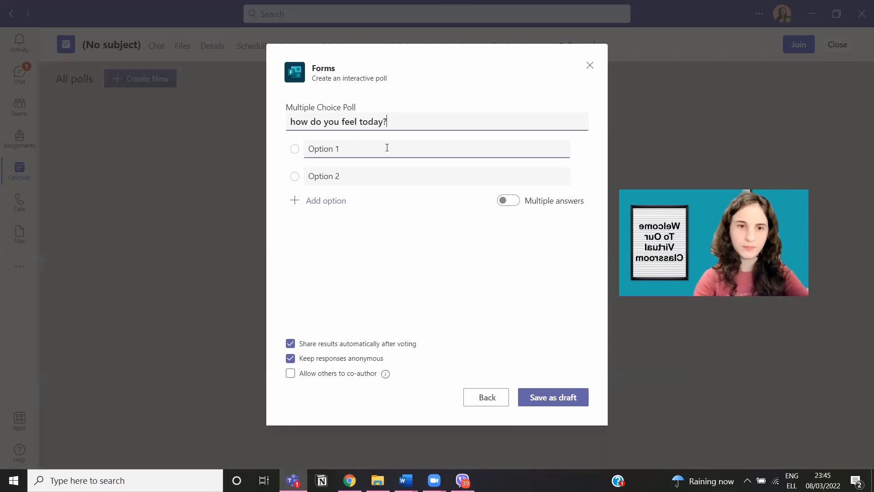
Step: Fill in four answer options: good, Poor, Very good and Excellent
click(387, 147)
text(good)
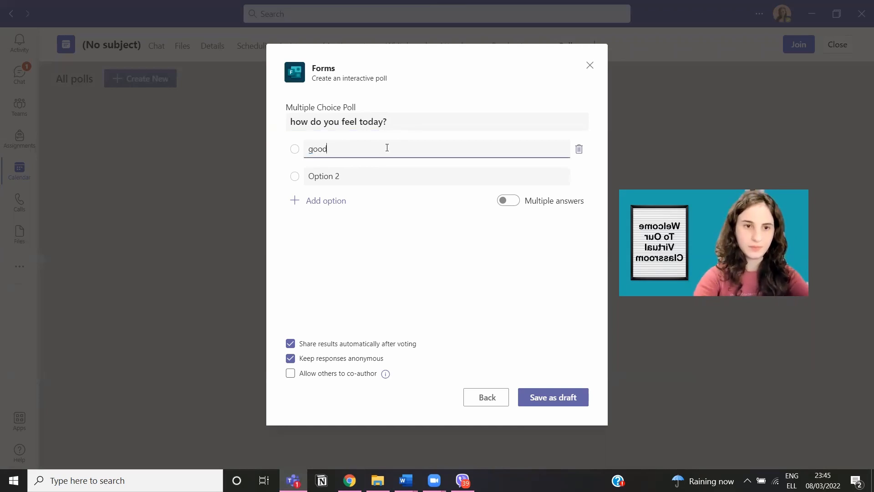
click(370, 175)
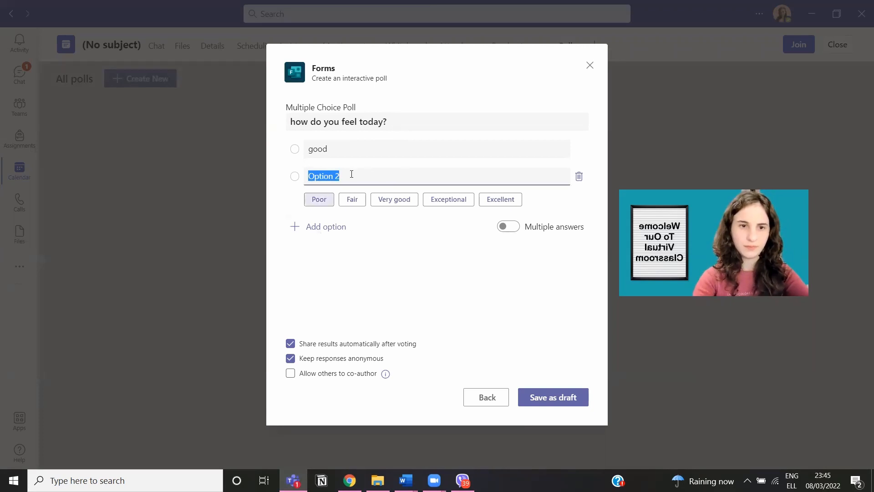
click(320, 202)
click(310, 227)
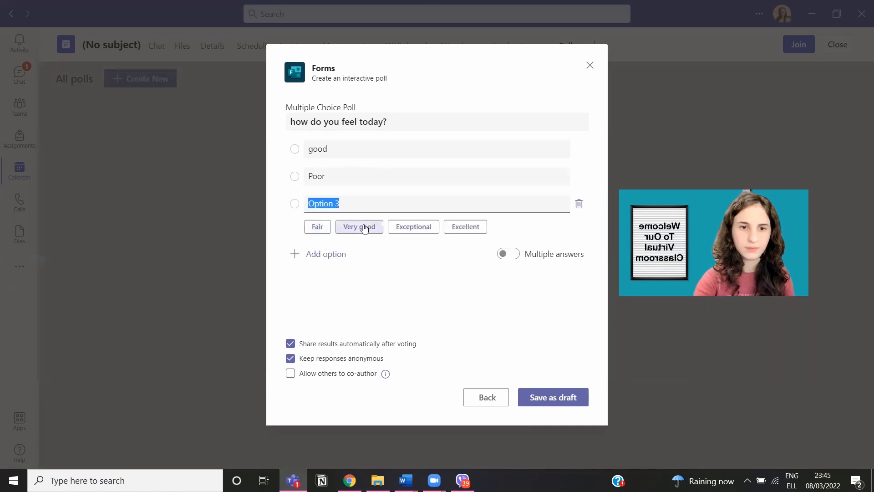
click(370, 230)
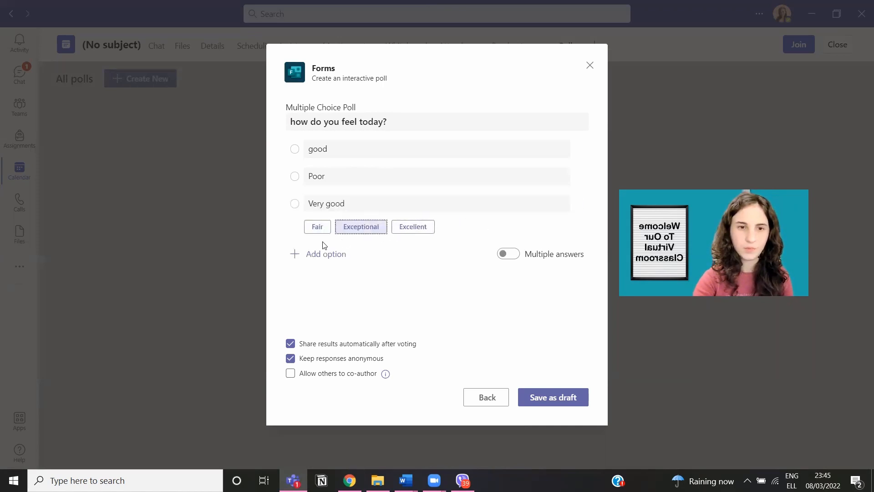
click(319, 255)
click(406, 254)
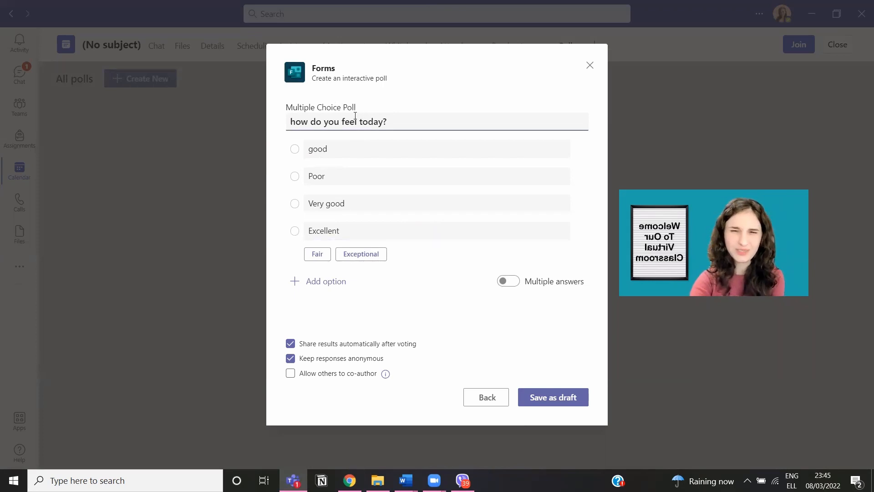
Step: Allow multiple answers, keep results sharing on, and let co-presenters co-author the poll
click(520, 286)
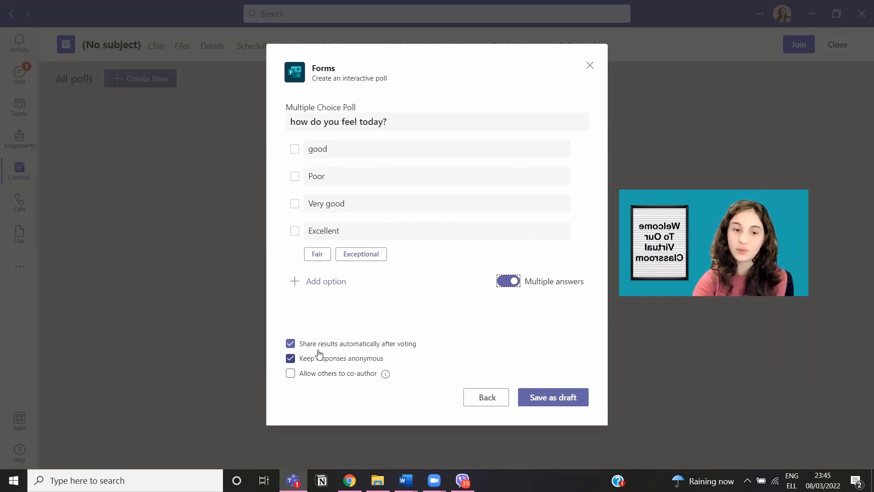
click(319, 351)
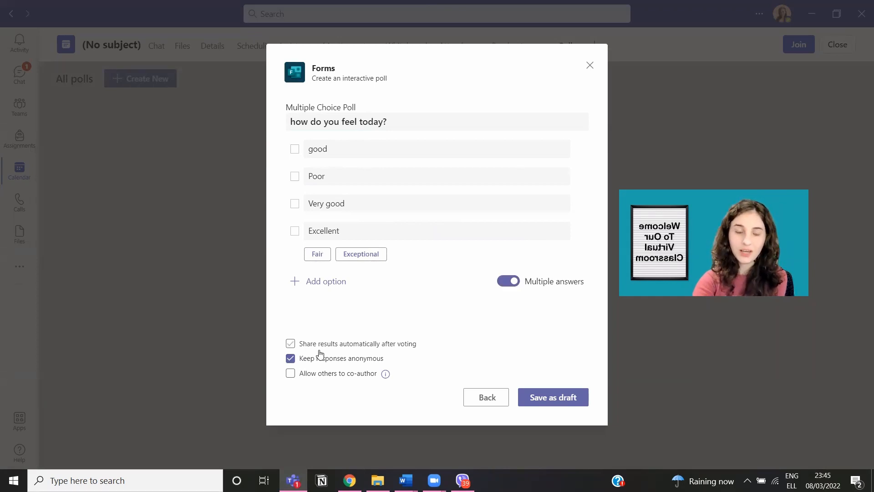
click(320, 351)
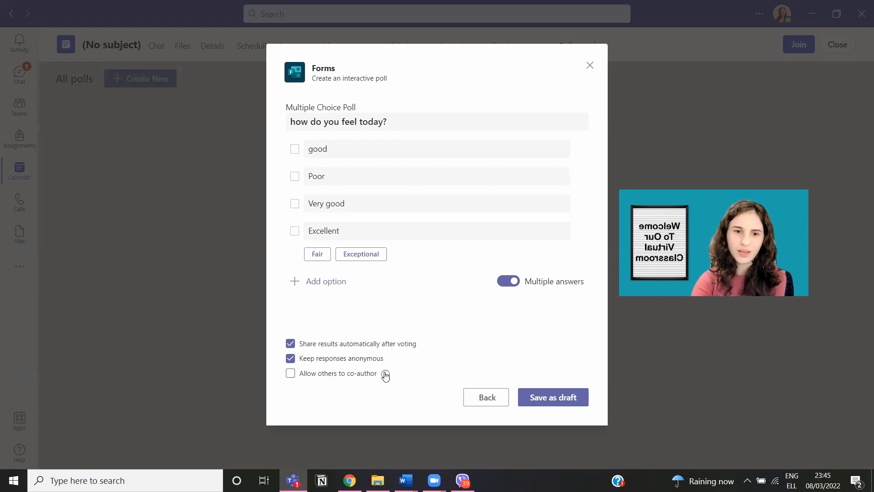
mouse_move(386, 375)
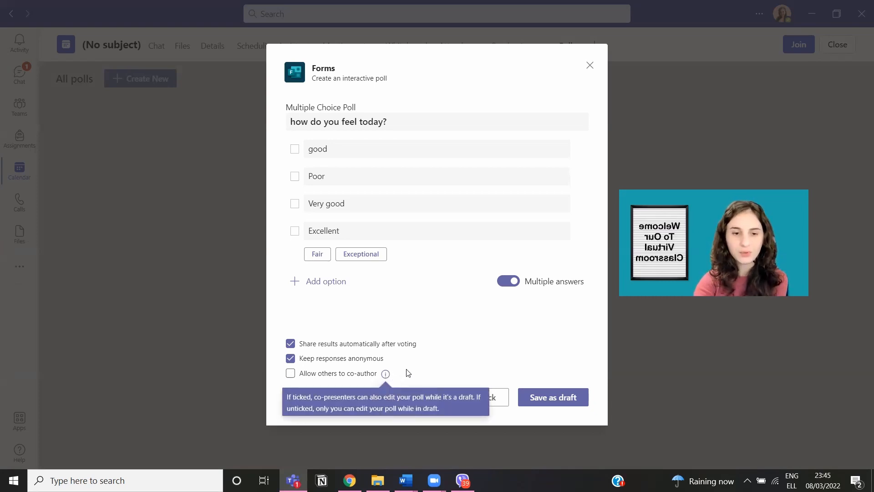
click(345, 375)
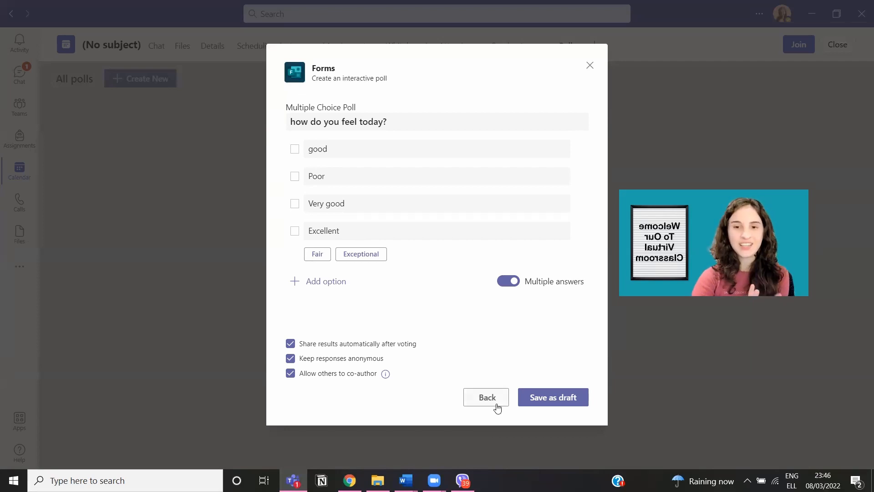
Step: Save the feelings poll as a draft, launch it live, then join the meeting
click(545, 403)
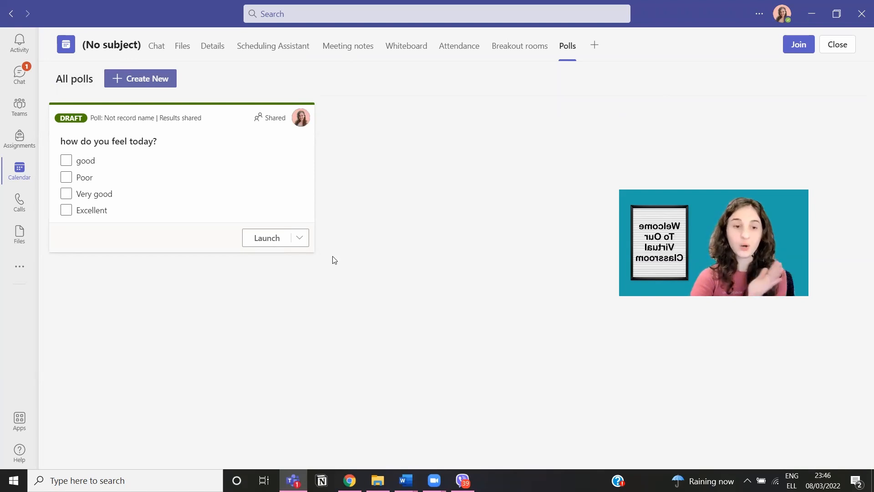
click(279, 242)
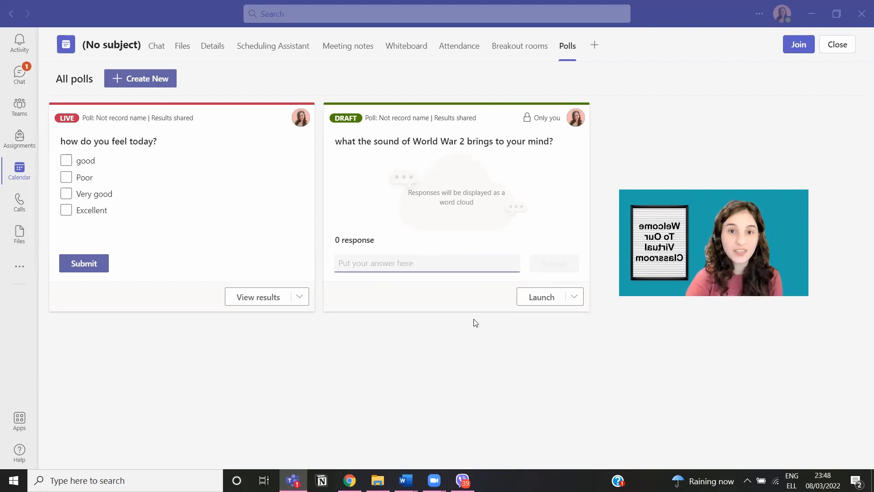
click(799, 49)
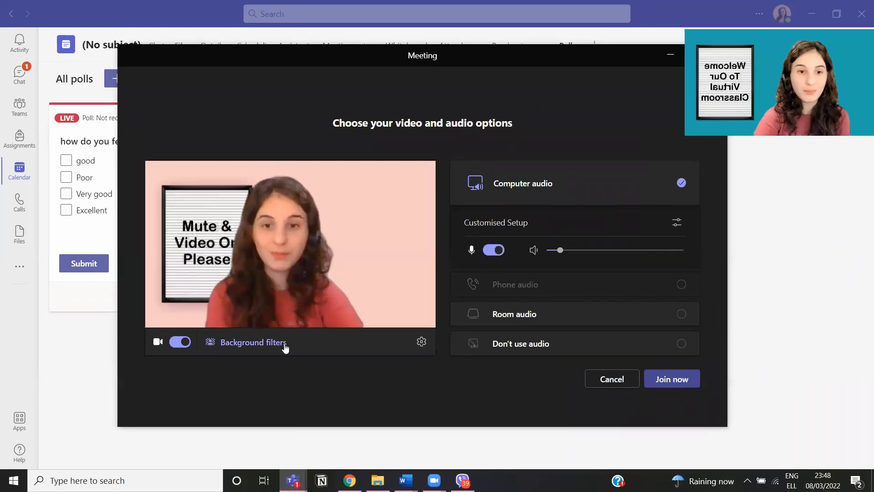
Step: Review the pre-join device settings, close the window without joining, then choose Join again
click(422, 348)
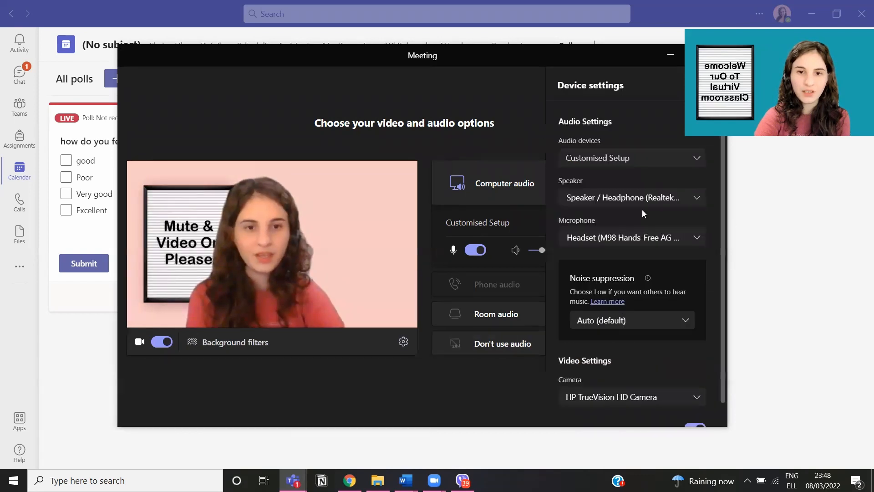
scroll(615, 330, down, 1)
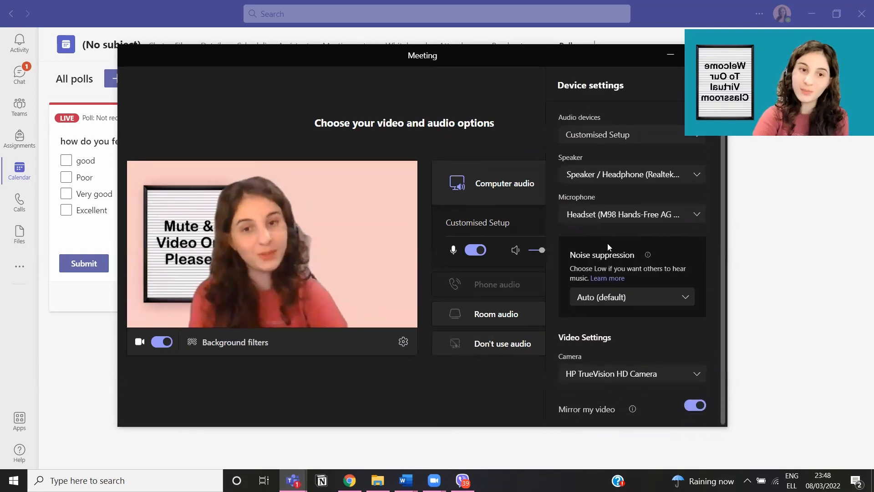
drag(441, 131, 411, 90)
drag(370, 119, 374, 122)
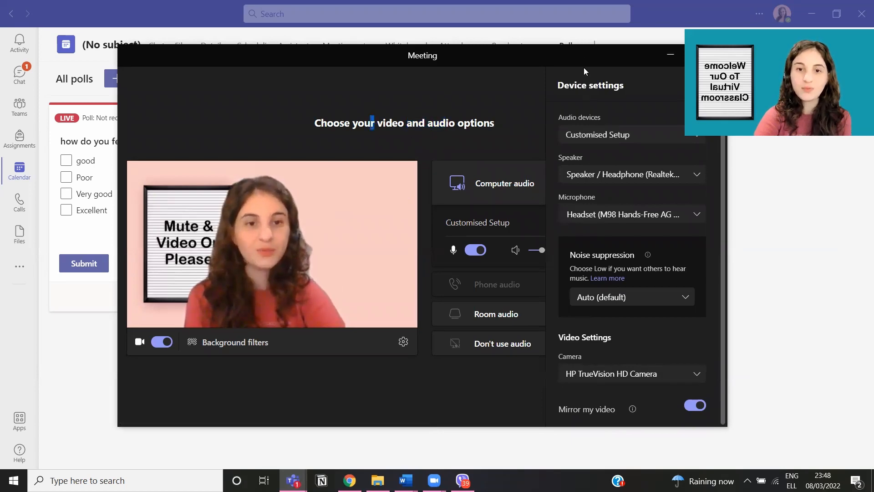
drag(578, 57, 493, 48)
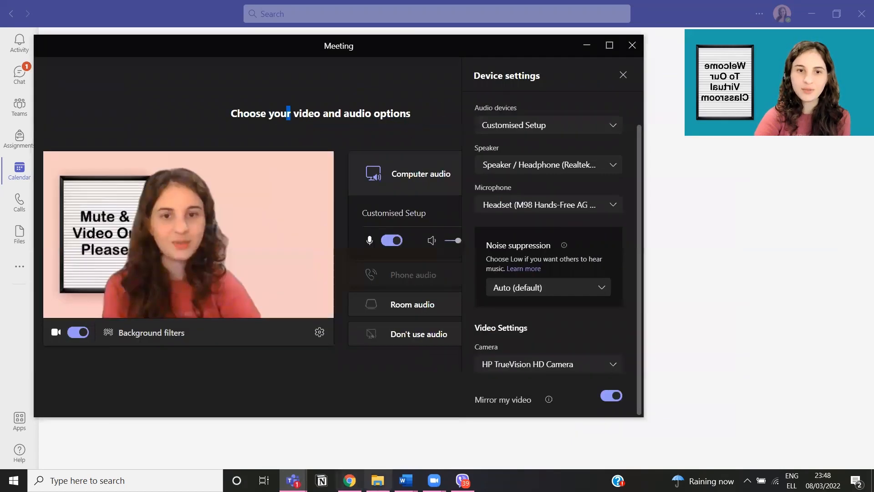
click(636, 47)
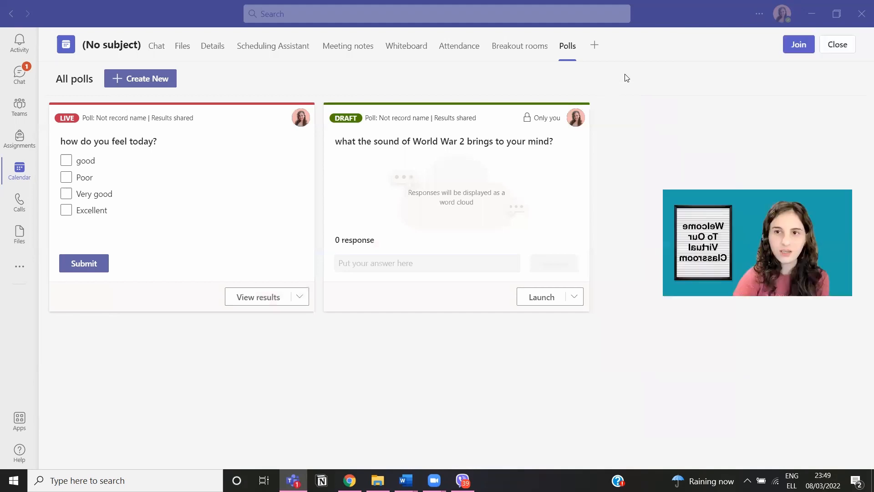
click(798, 44)
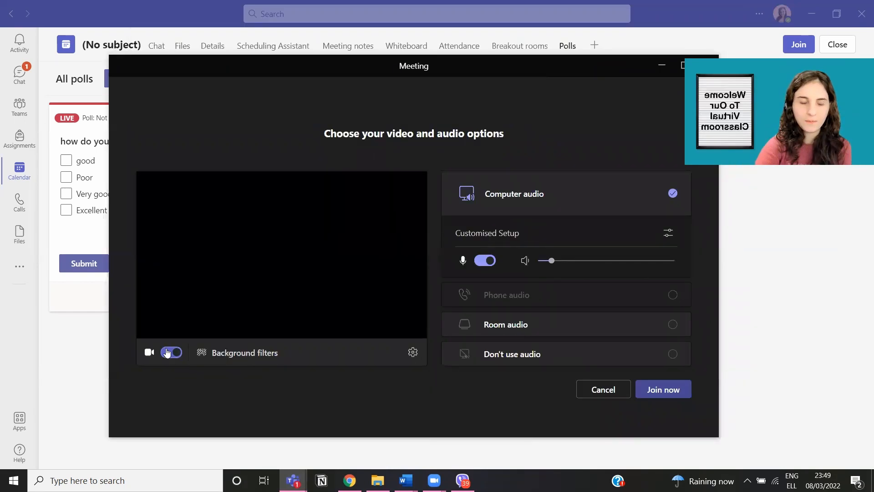
click(168, 352)
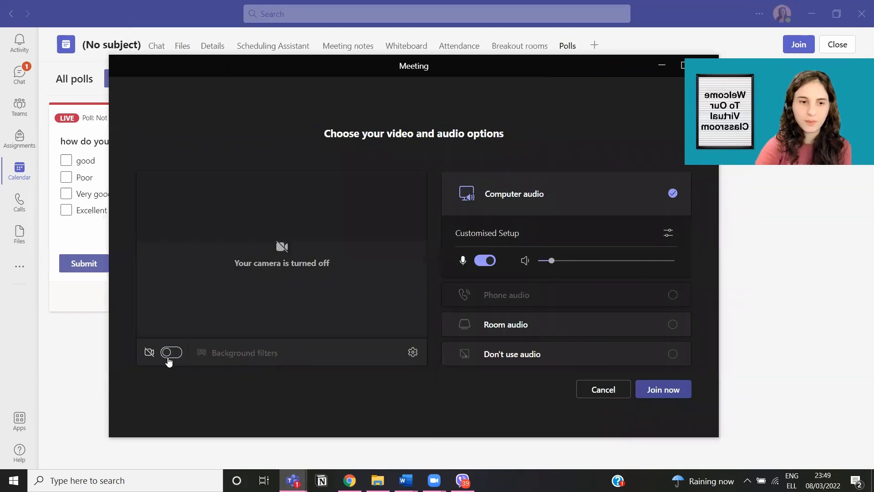
click(664, 391)
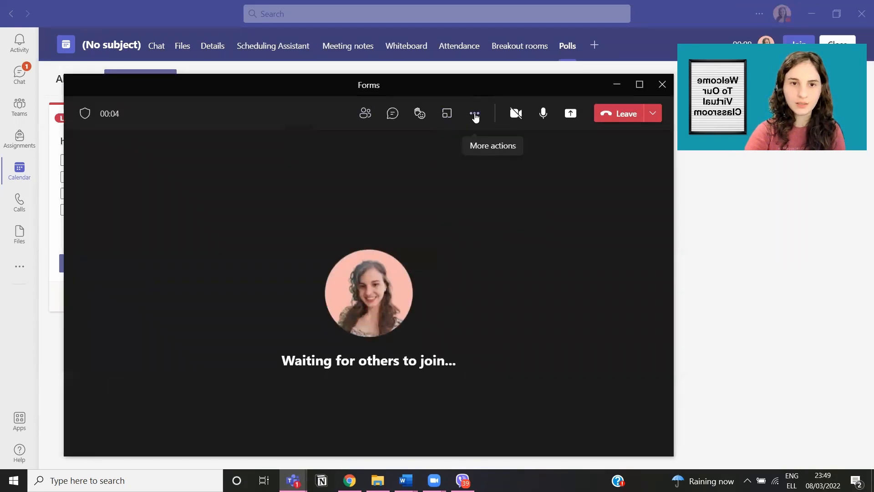
click(474, 114)
click(600, 179)
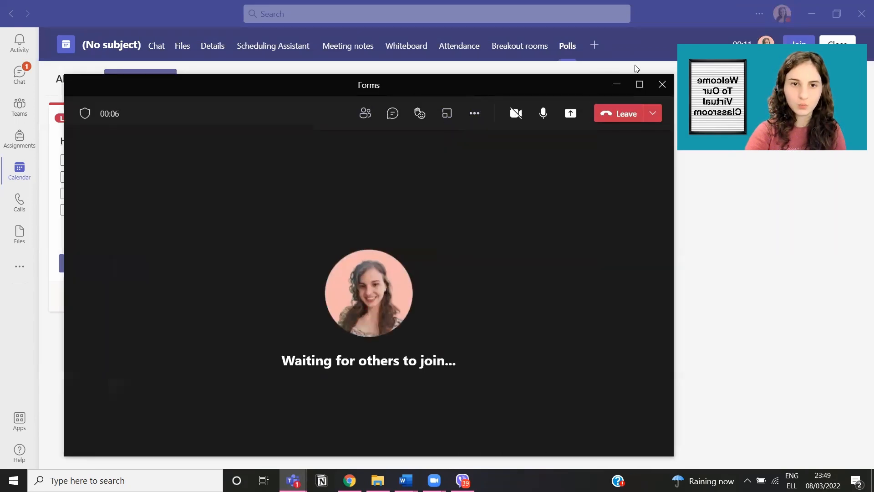
click(663, 84)
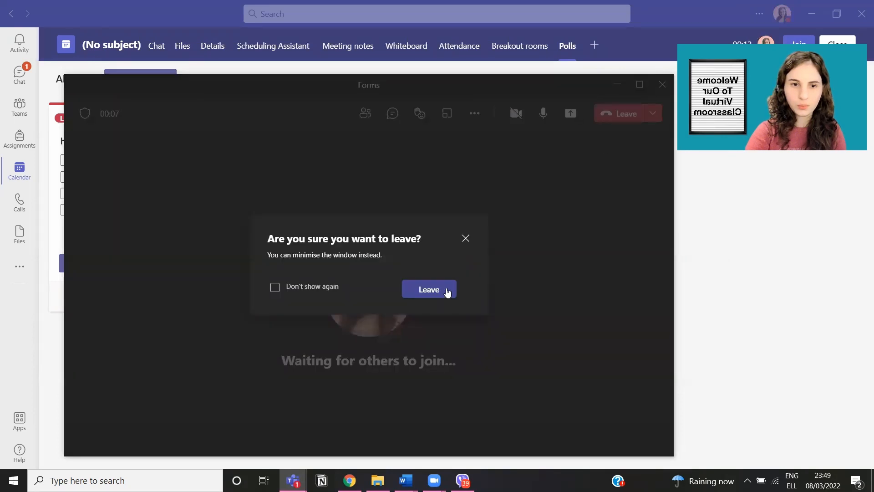
click(445, 290)
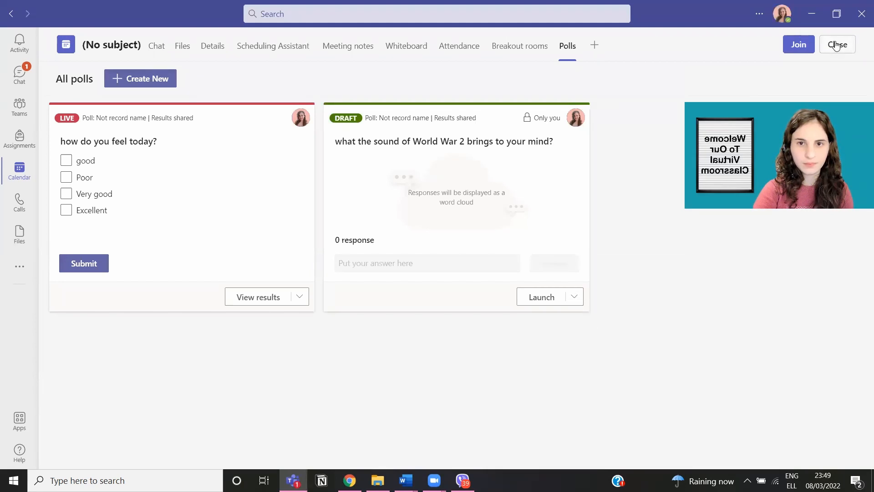
Step: Return to the calendar and join the 9 March meeting from its details card
click(837, 44)
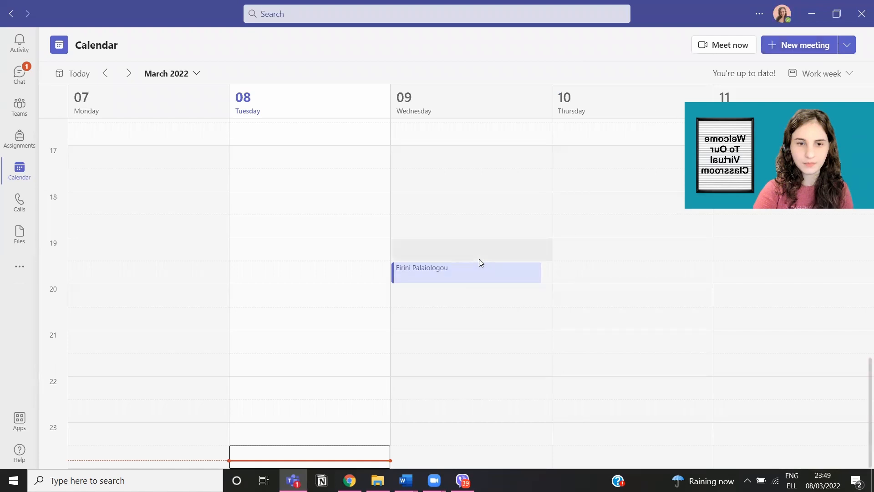
click(473, 283)
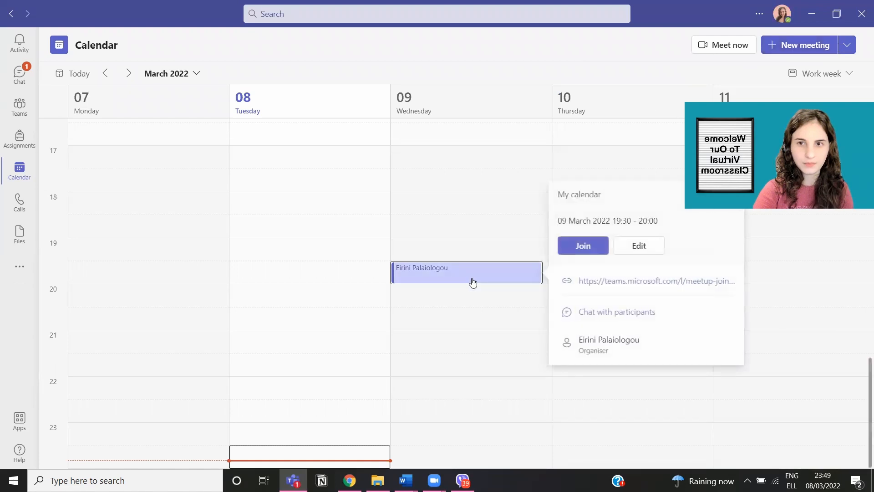
click(600, 246)
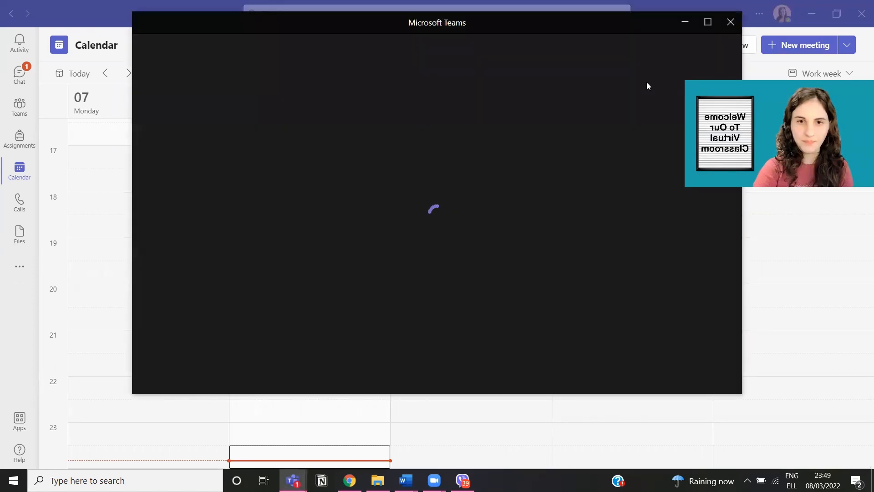
click(684, 339)
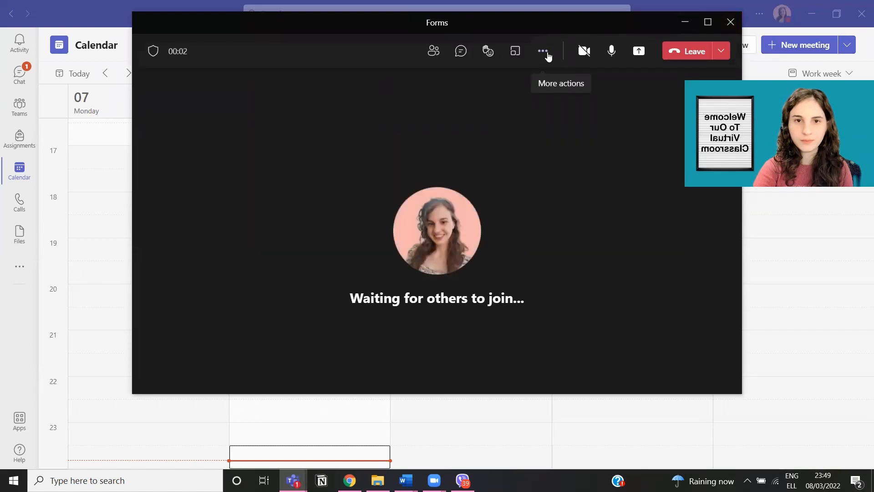
Step: Look through More actions, then leave the call and confirm
click(547, 55)
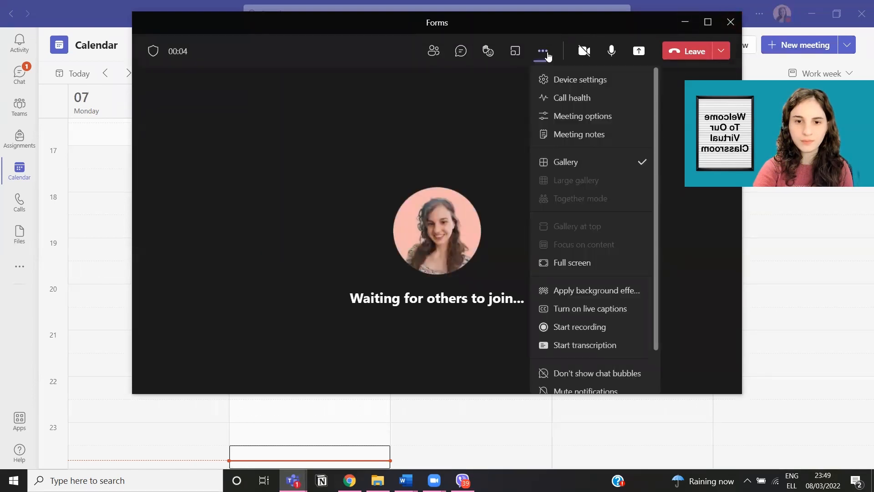
scroll(578, 378, down, 1)
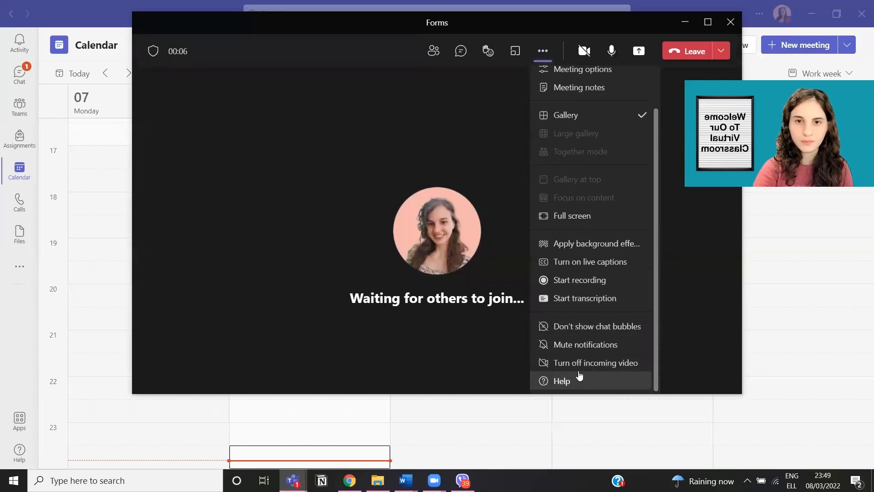
scroll(581, 378, up, 1)
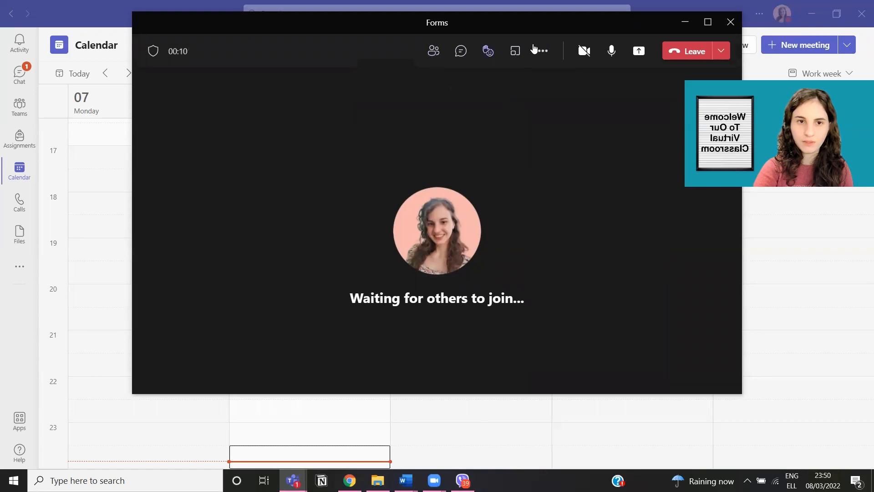
click(722, 28)
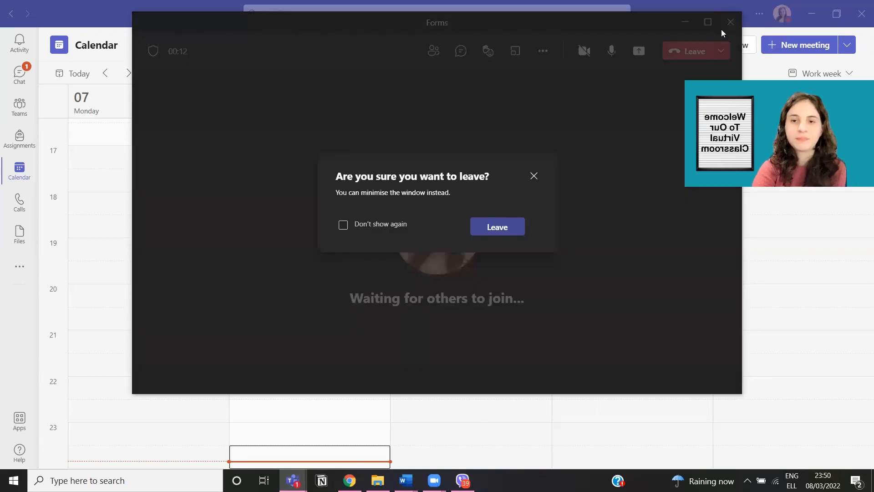
click(518, 236)
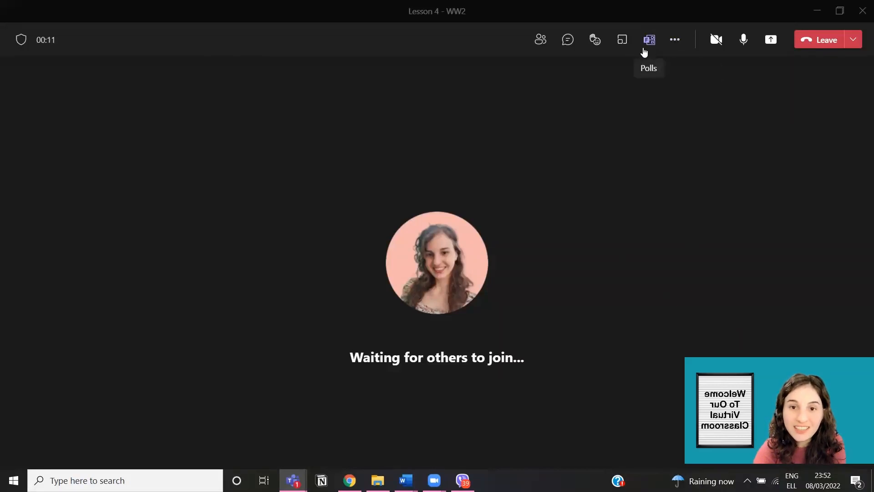
Step: Open the Polls panel from the Lesson 4 - WW2 meeting toolbar
click(649, 45)
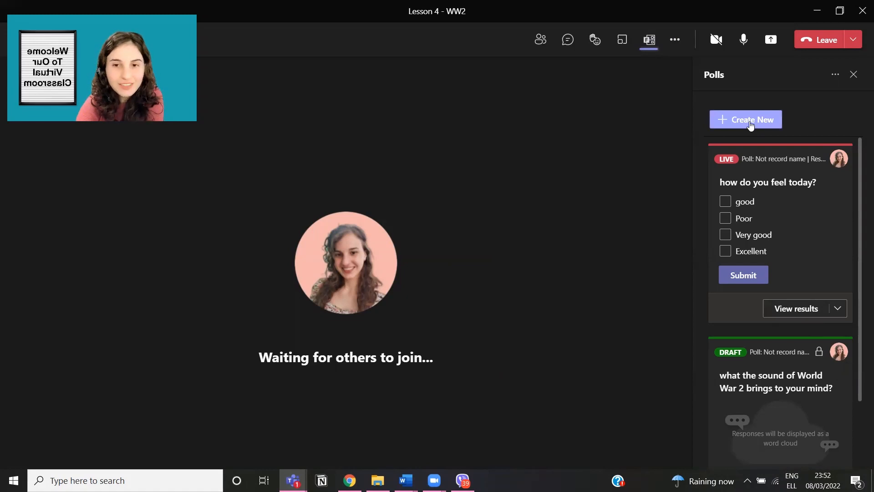
Step: Dismiss the new poll window and submit 'good' as today's feeling in the live poll
click(751, 124)
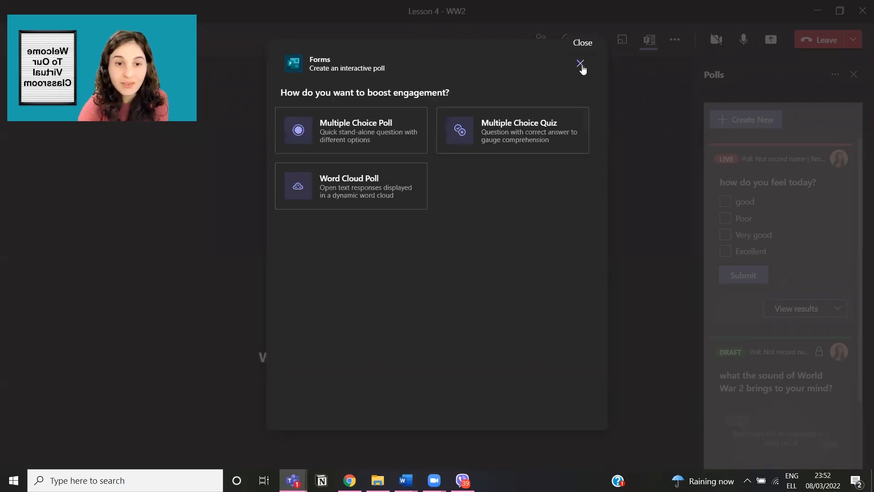
click(580, 64)
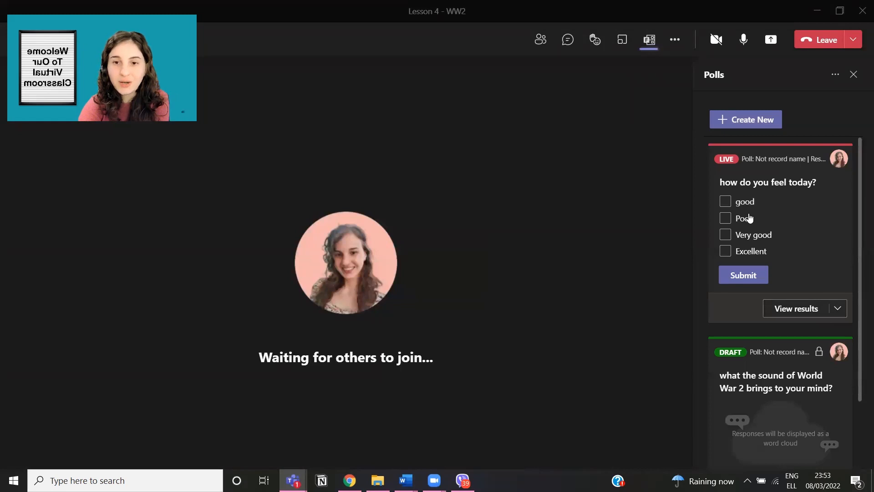
click(744, 203)
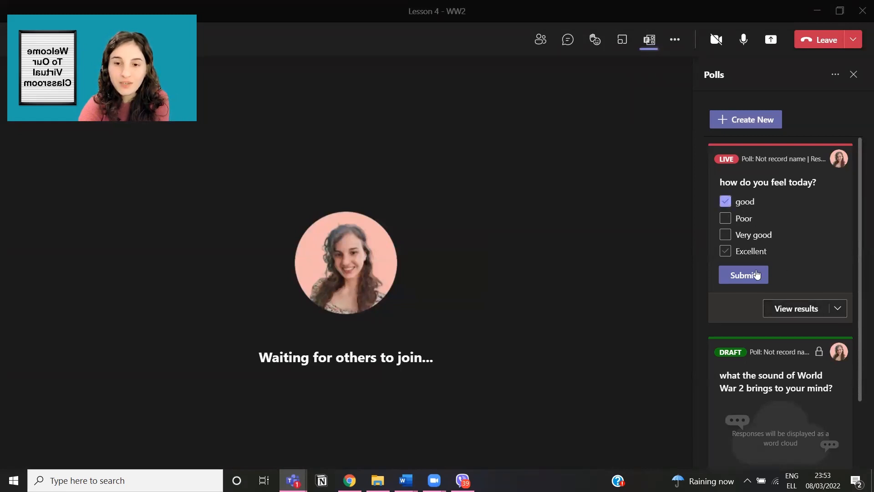
click(755, 275)
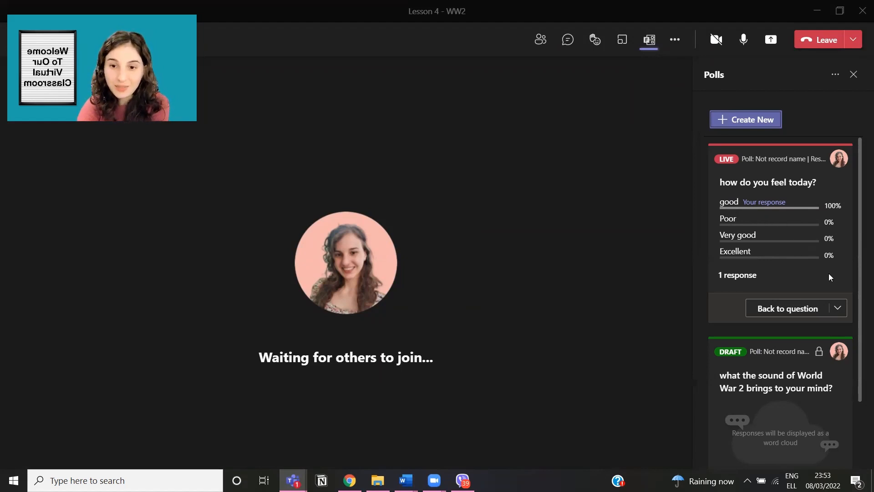
Step: Open and close the feelings poll's more-options menu, confirming 1 response at 100% good
scroll(831, 278, down, 3)
scroll(833, 280, up, 2)
click(838, 282)
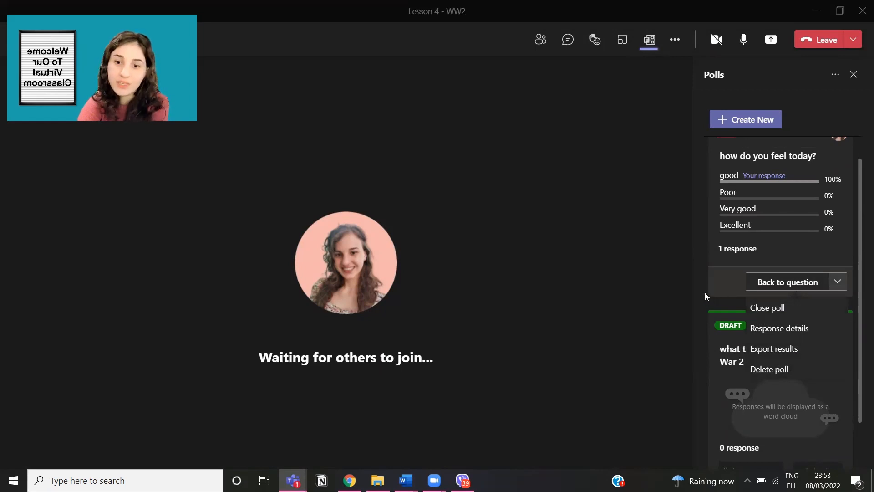
click(707, 297)
scroll(861, 314, down, 1)
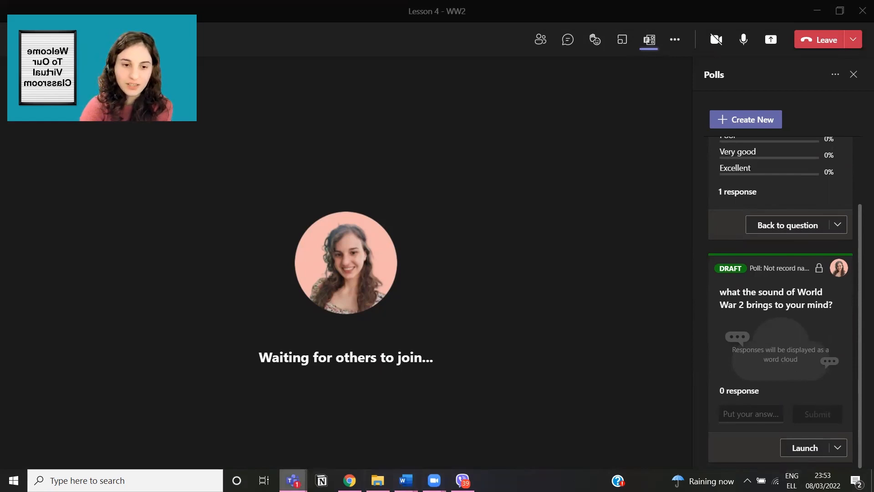
mouse_move(293, 480)
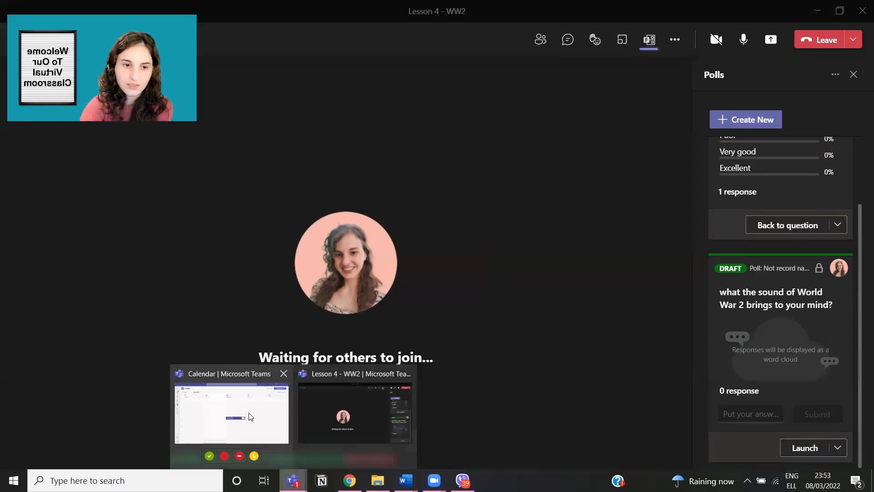
click(250, 415)
click(428, 278)
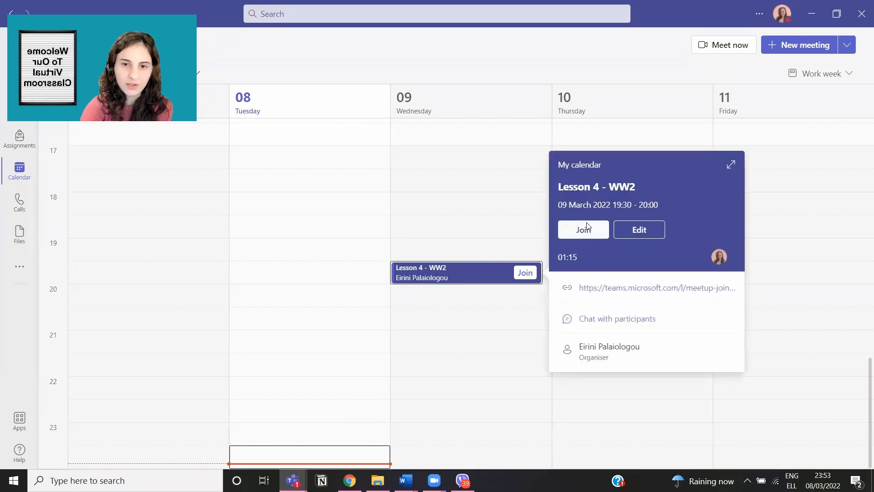
click(634, 226)
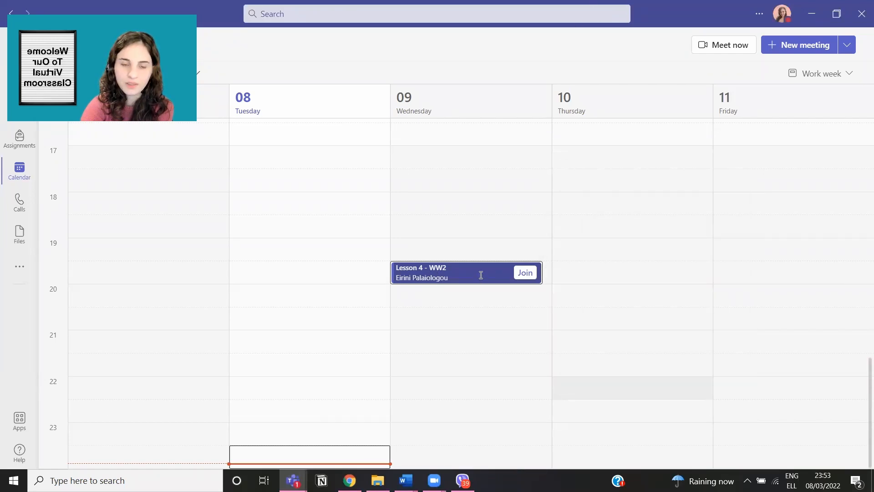
double_click(480, 275)
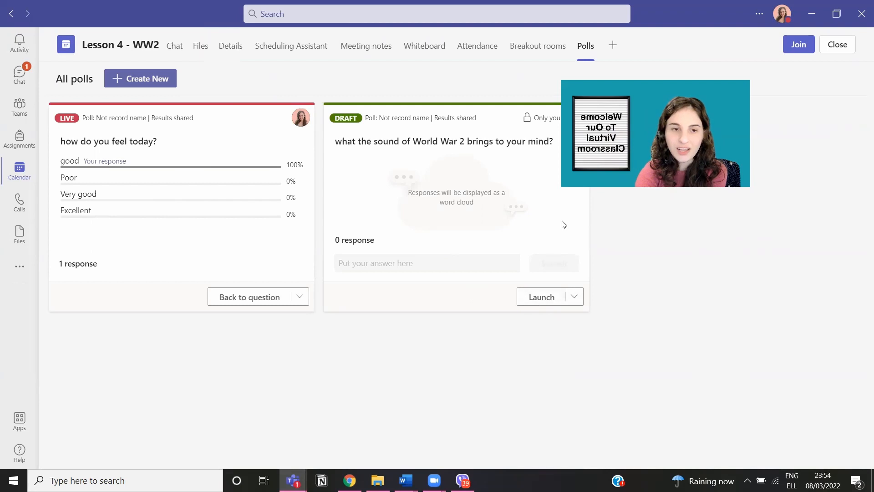
click(811, 14)
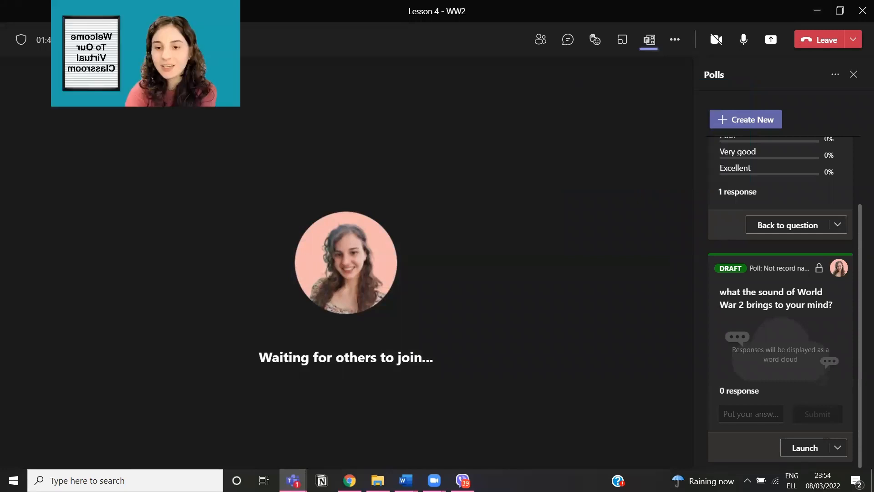
Step: Launch the World War 2 word-cloud poll and submit 'fear' as an answer
click(808, 449)
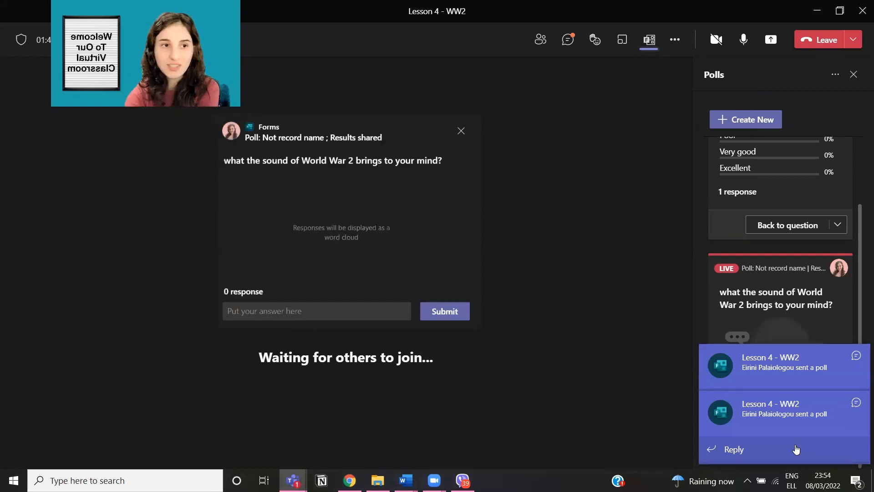
click(322, 312)
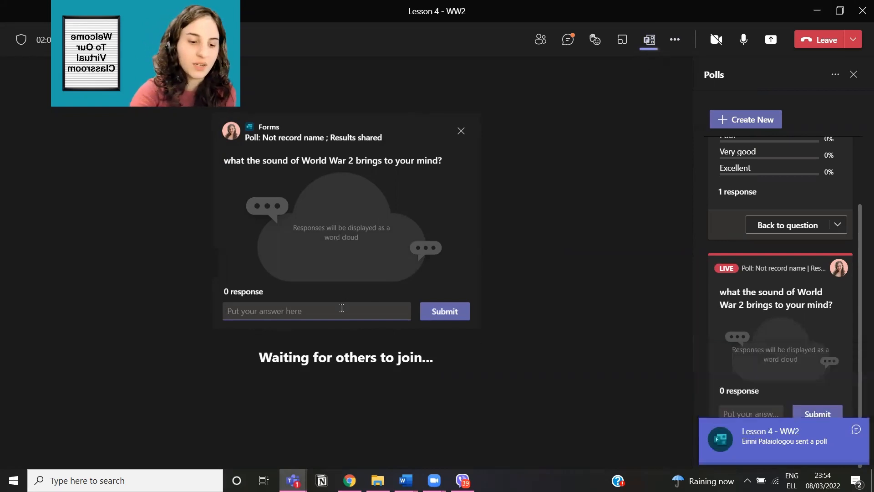
text(feel)
key(BackSpace)
key(BackSpace)
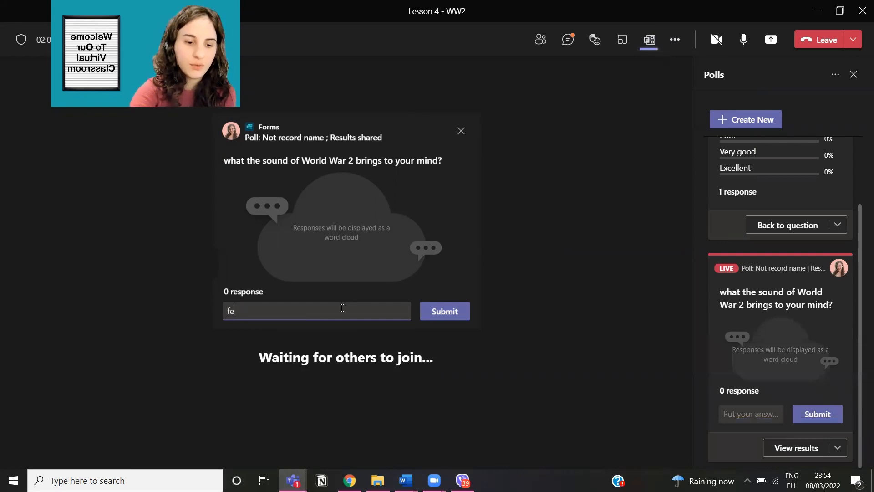
text(el)
key(Return)
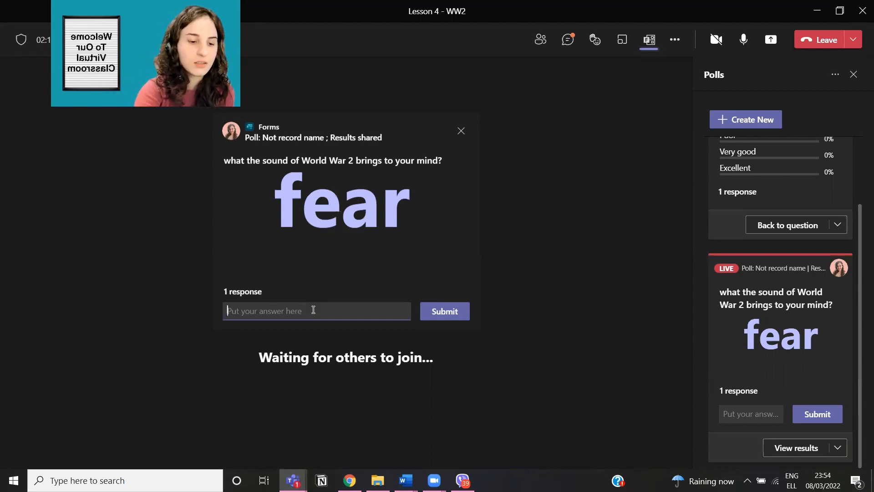
Step: Submit 'heroes' to the word cloud and like the heroes answer twice
text(heroes)
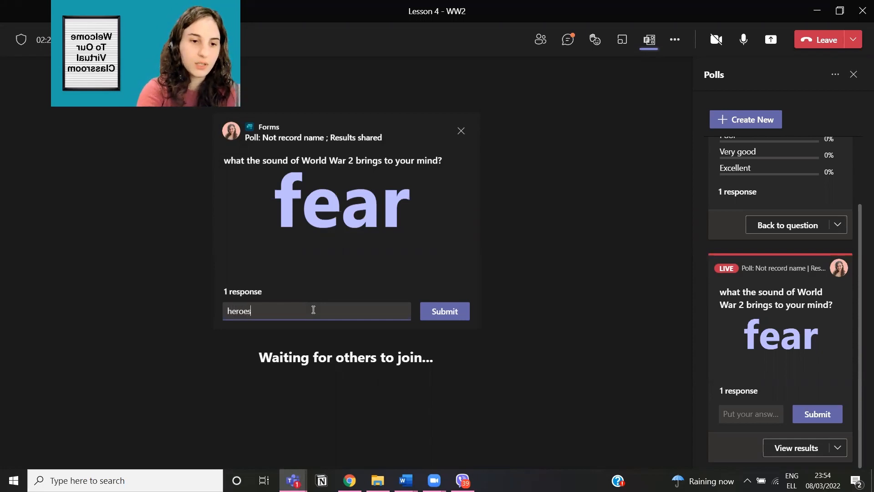
key(Return)
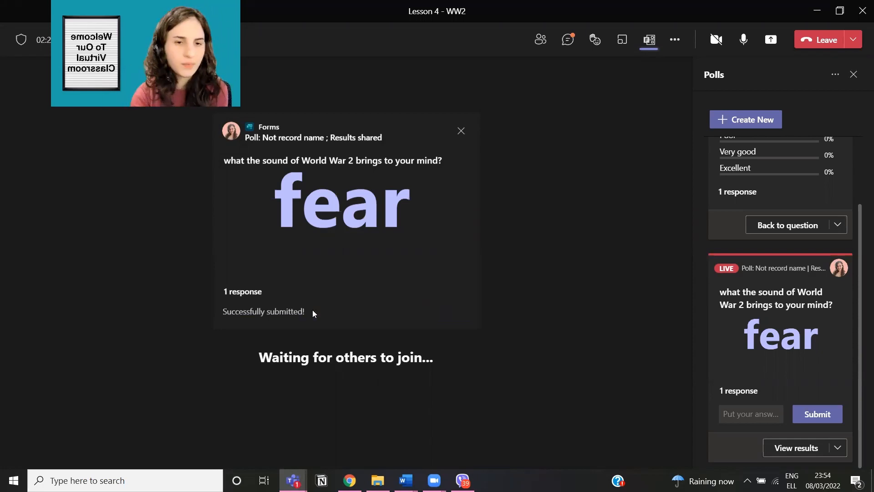
mouse_move(349, 210)
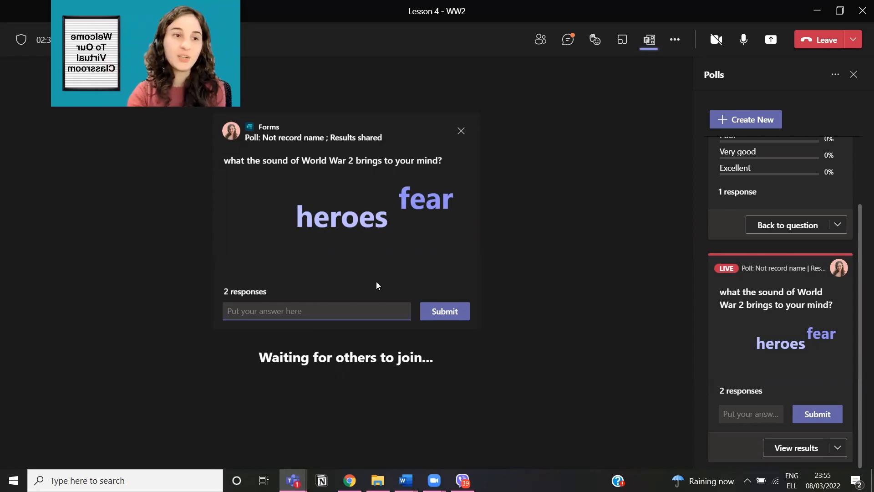
mouse_move(412, 168)
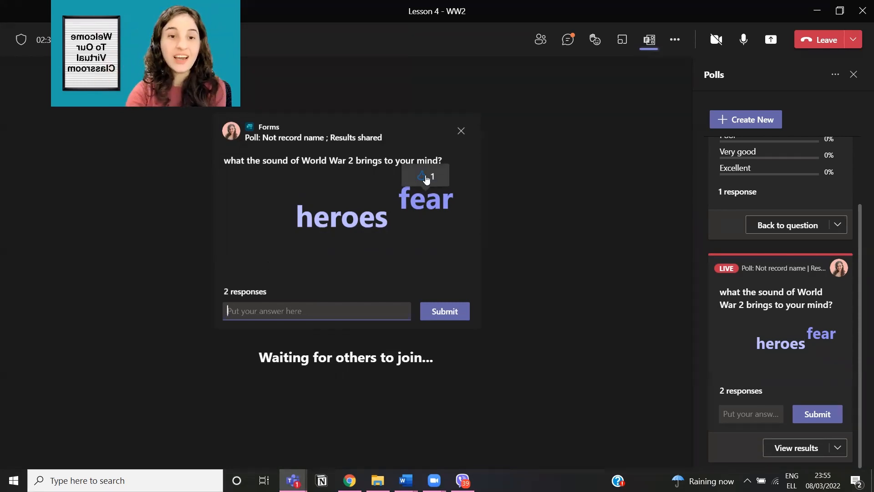
mouse_move(386, 225)
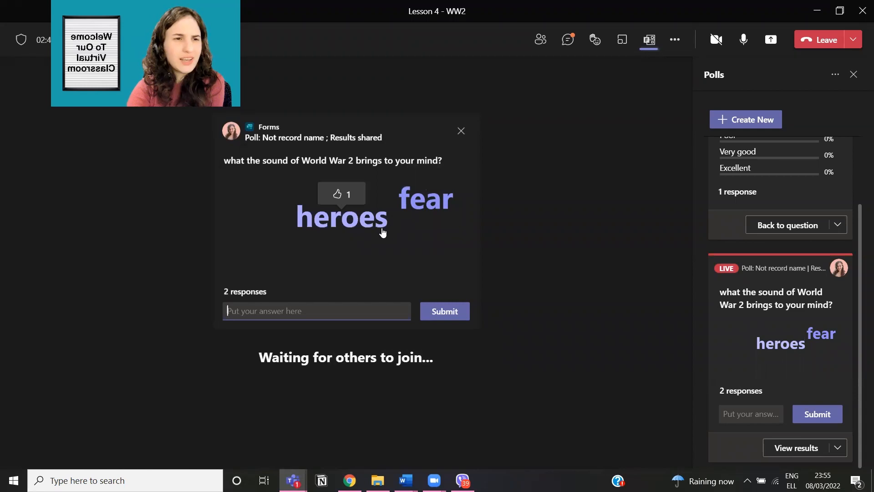
click(338, 201)
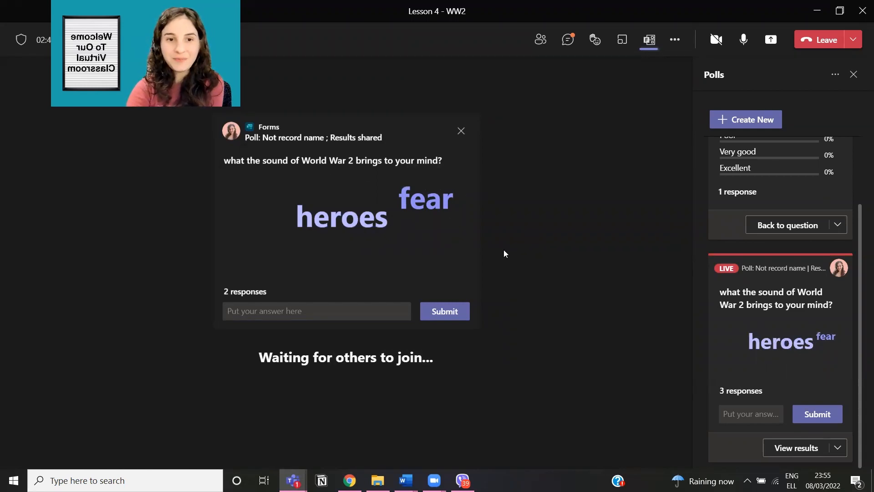
mouse_move(435, 202)
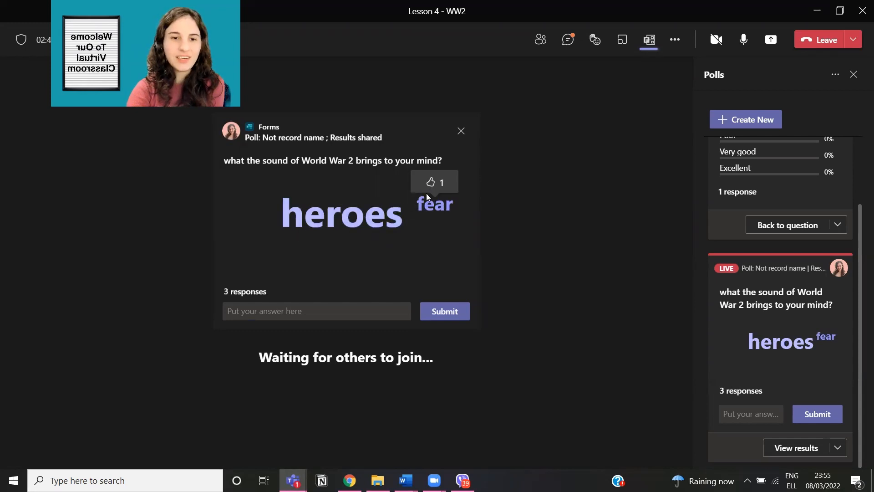
mouse_move(376, 221)
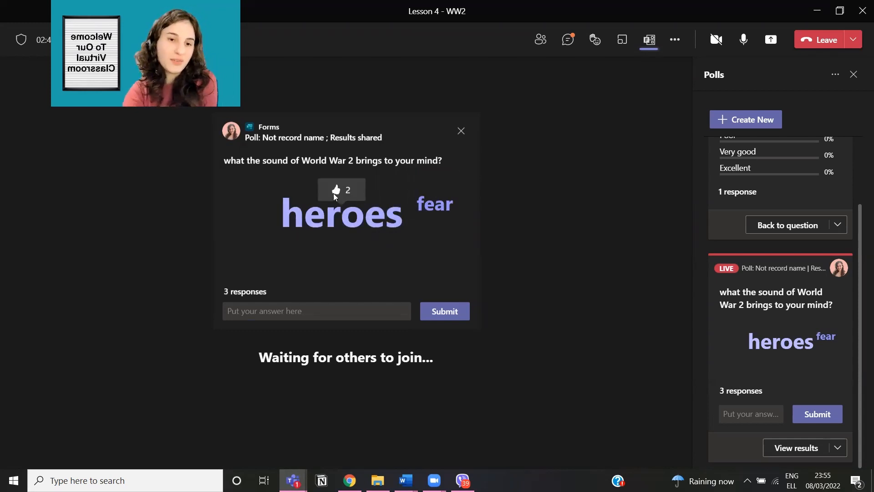
click(337, 189)
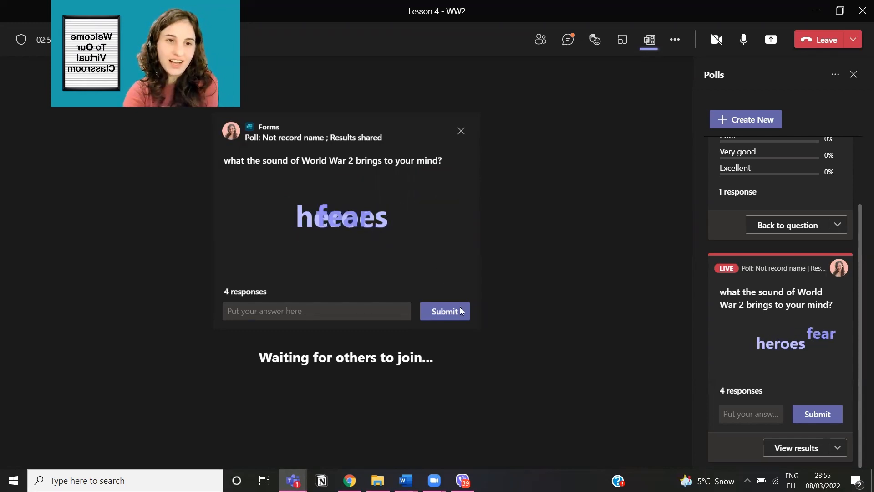
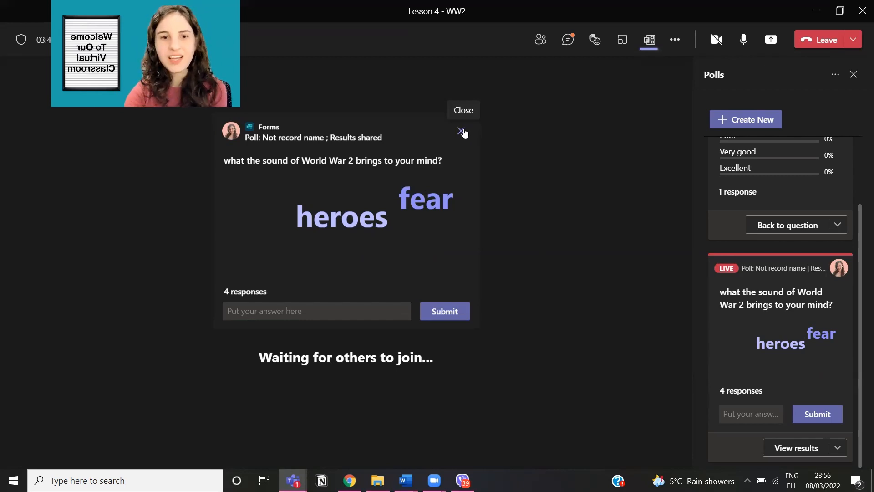
Step: Close the World War 2 poll card and minimise the Teams meeting window
click(461, 132)
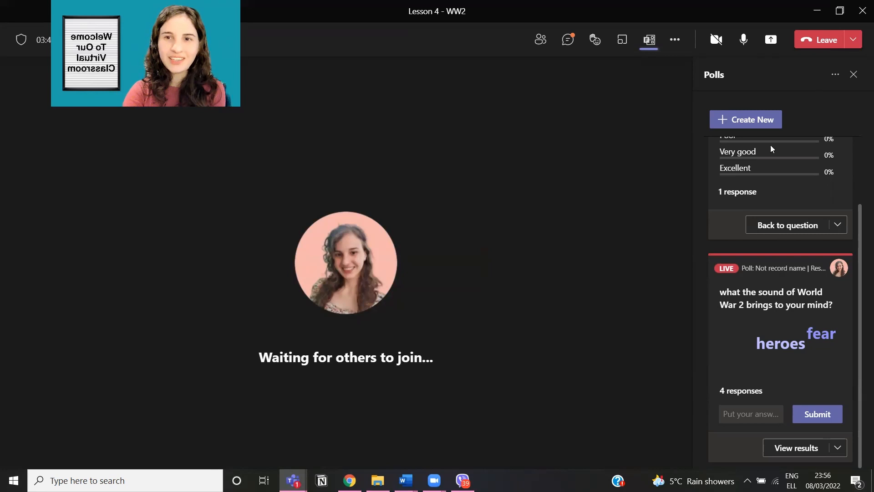
click(817, 10)
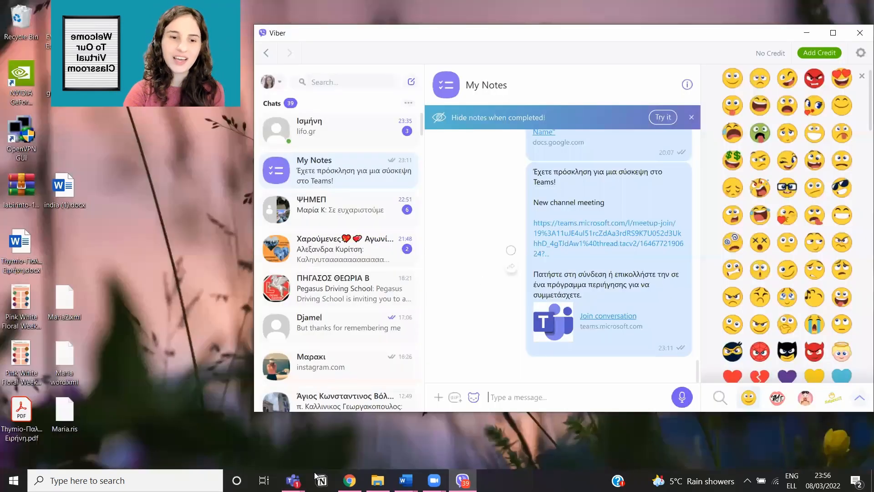
Step: Restore the Teams window from its taskbar preview
mouse_move(293, 479)
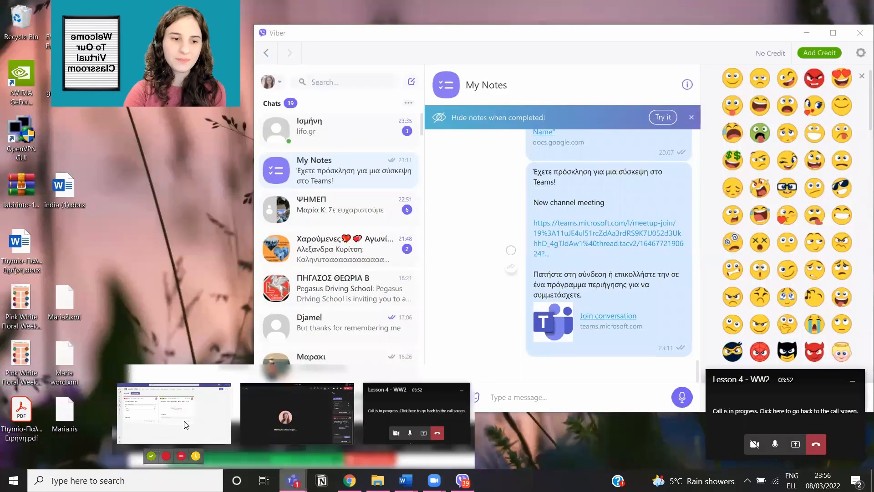
click(186, 425)
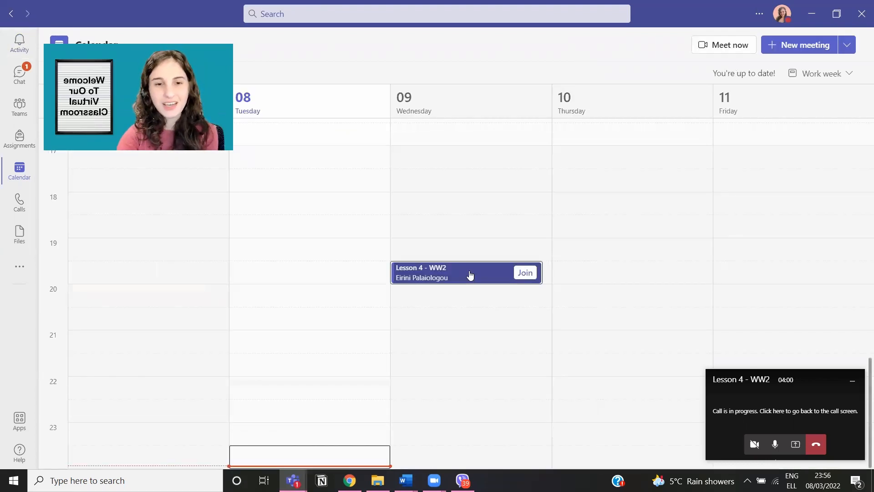
Step: Copy the Lesson 4 - WW2 meeting link, post it in the General channel, and return to the call
right_click(470, 275)
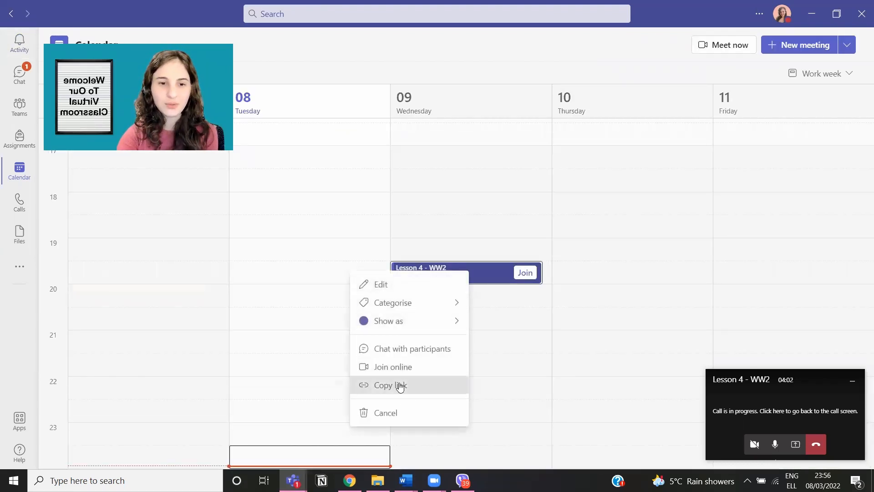
key(Return)
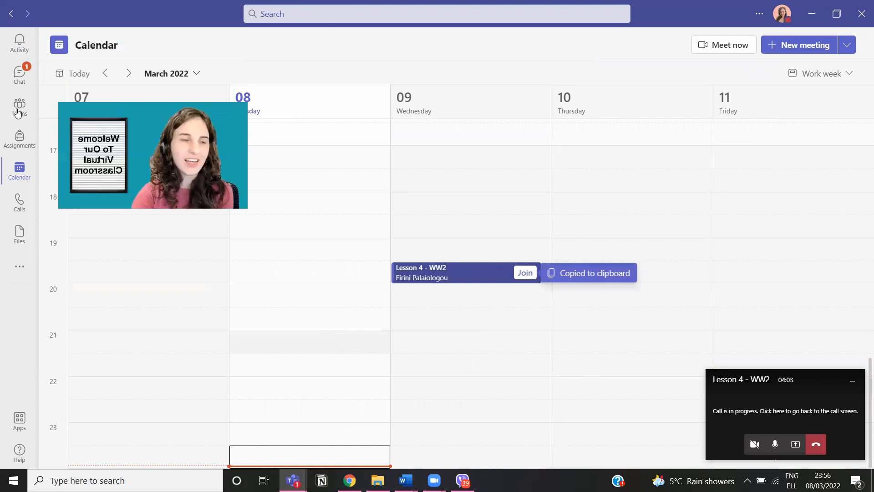
click(20, 106)
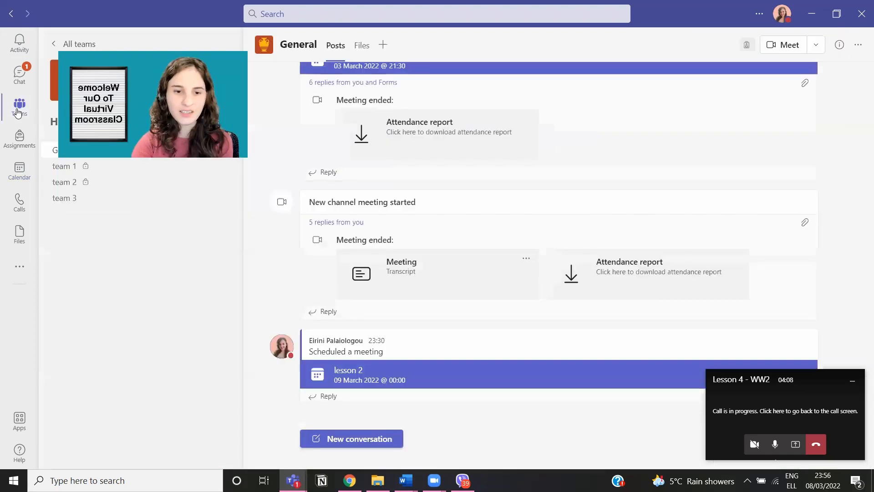
click(360, 439)
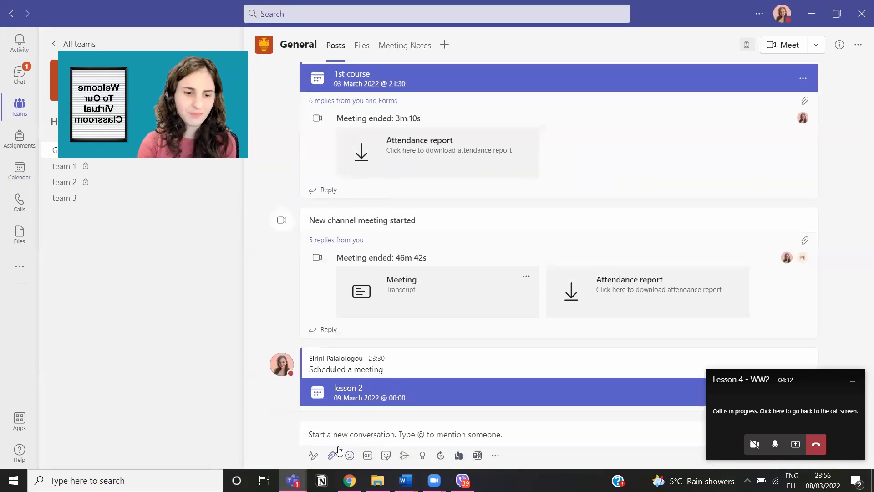
key(ctrl+v)
key(Return)
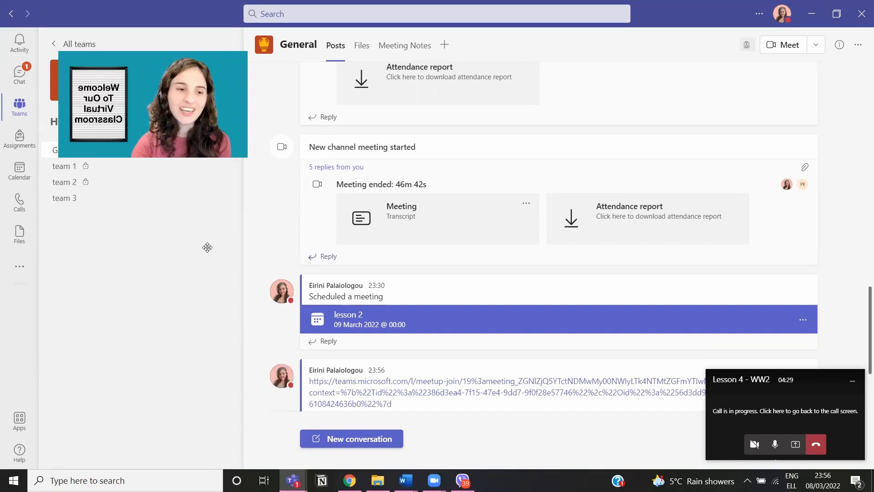
scroll(432, 389, down, 1)
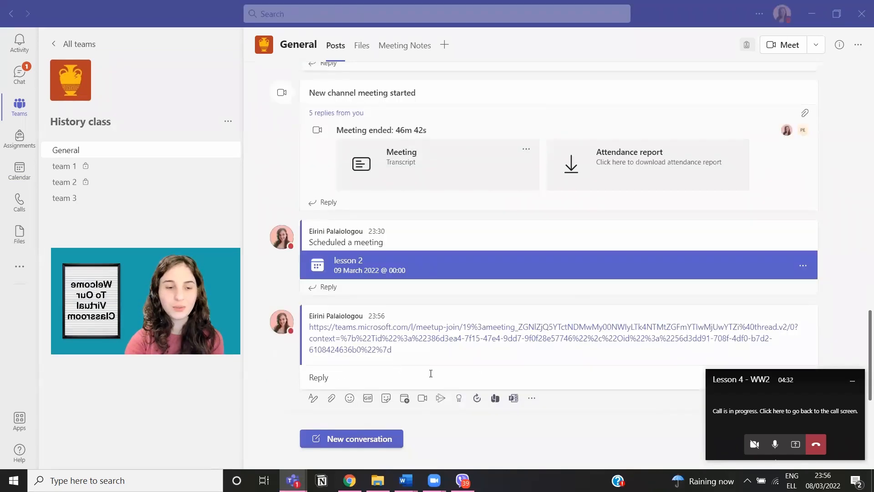
click(790, 411)
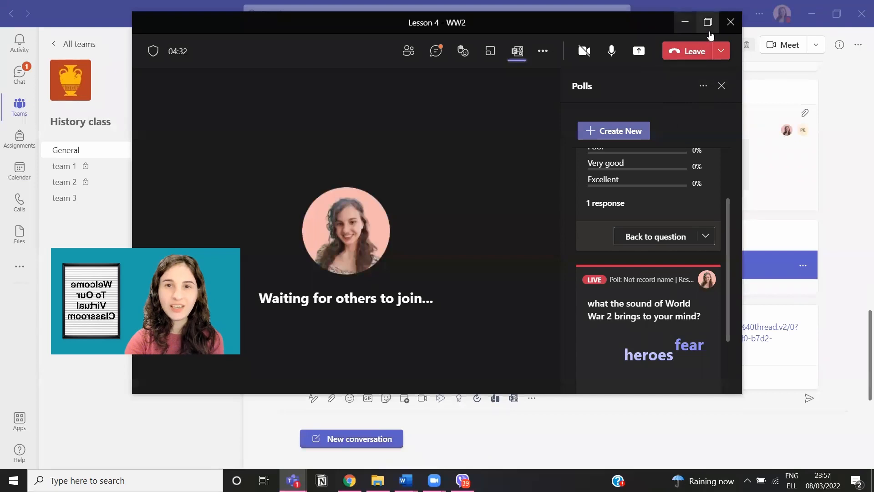
Step: Maximise the call and add the Vevox app, leaving its meeting-ID field ready to fill
click(709, 28)
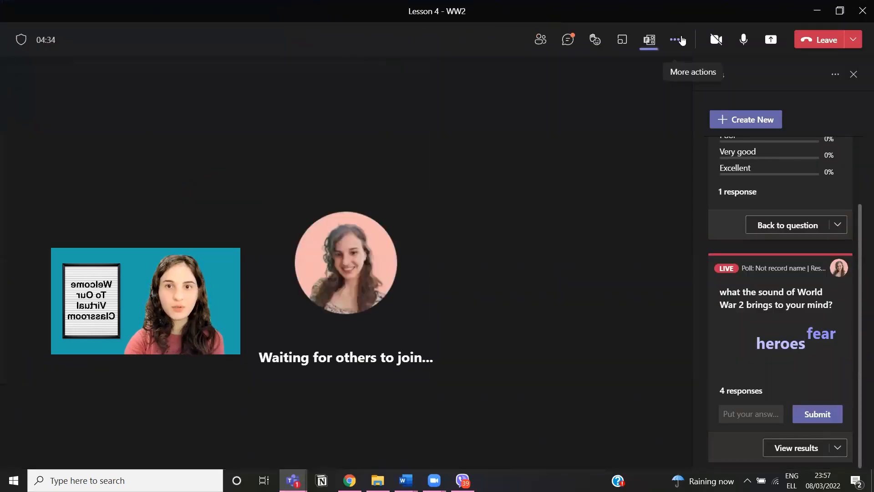
click(680, 40)
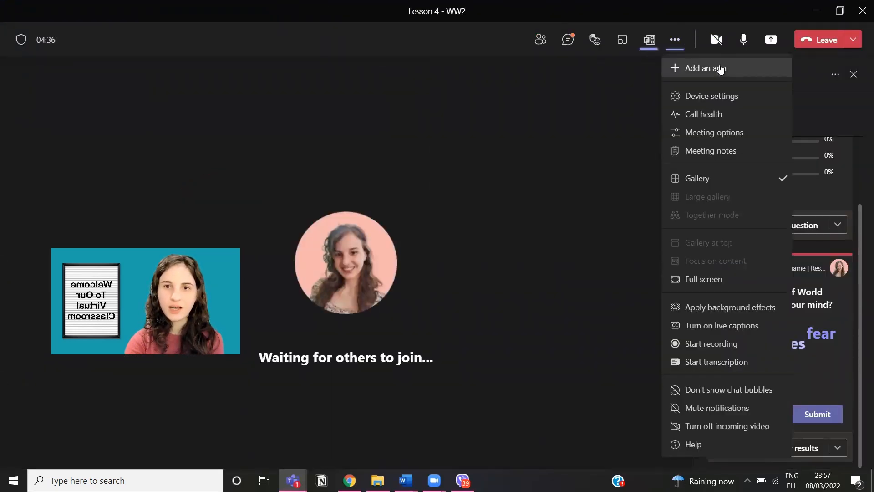
click(720, 69)
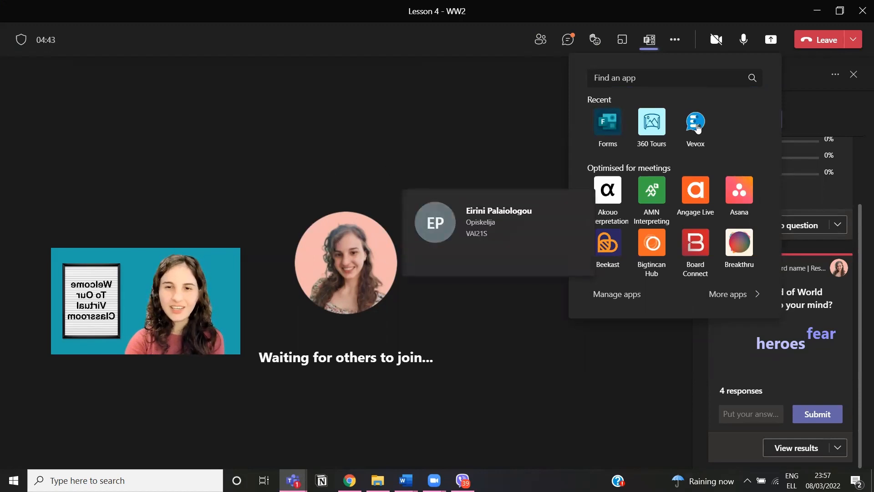
click(697, 128)
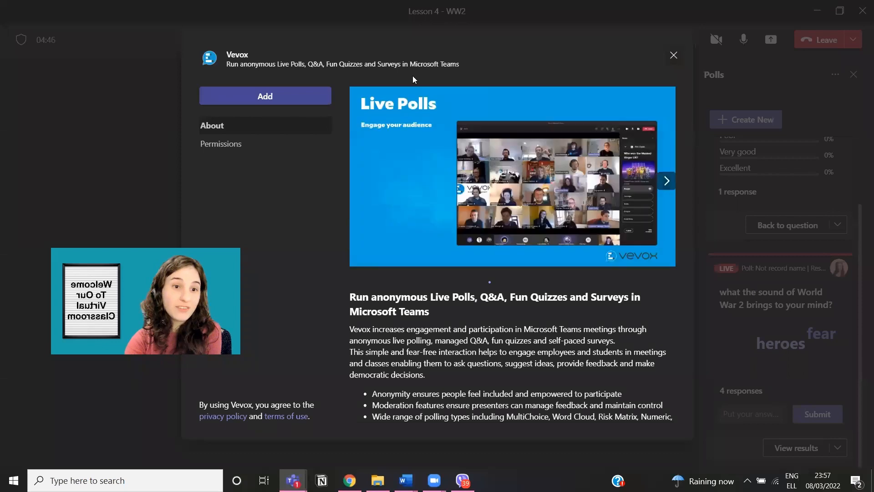
click(274, 91)
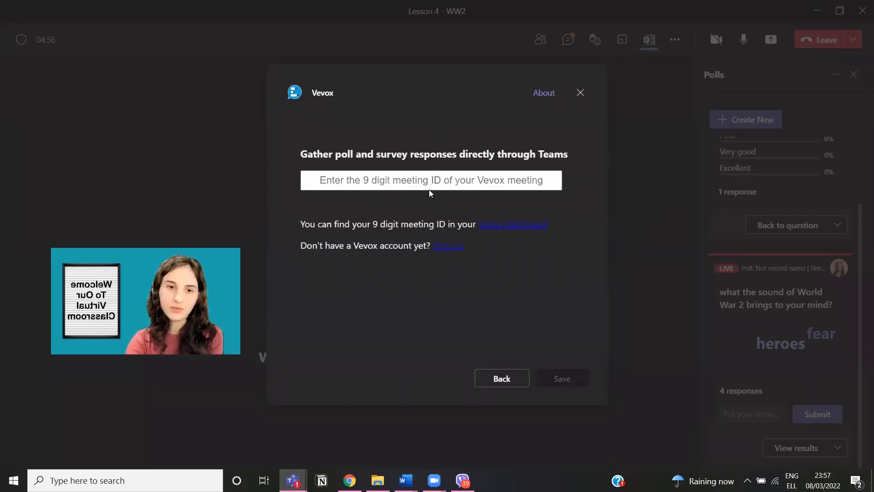
click(430, 184)
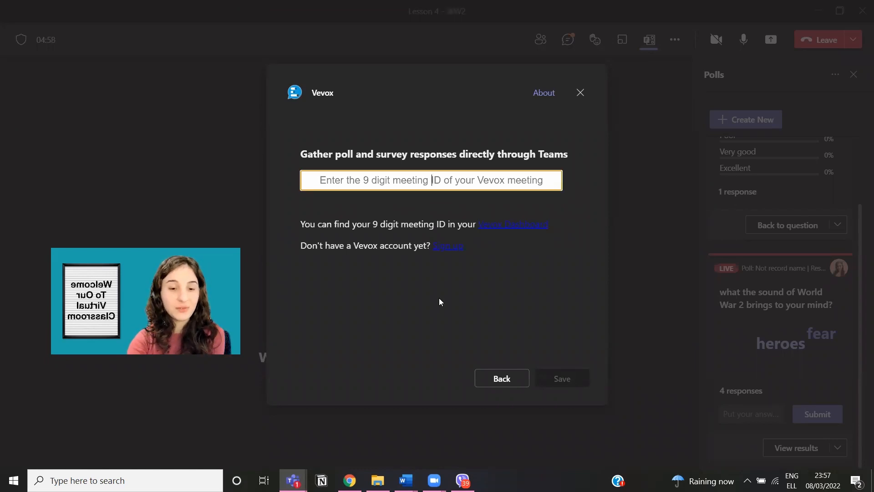
click(350, 481)
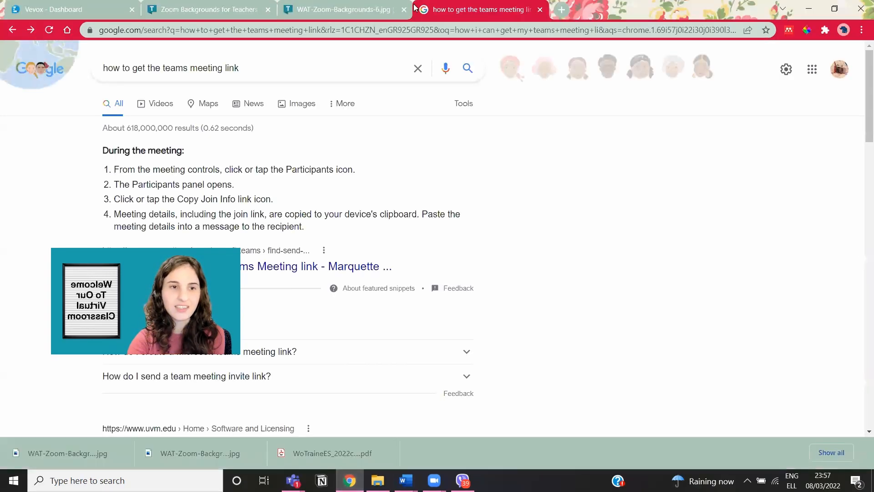
Step: Open the History lesson session on the Vevox dashboard and copy its session ID
click(68, 9)
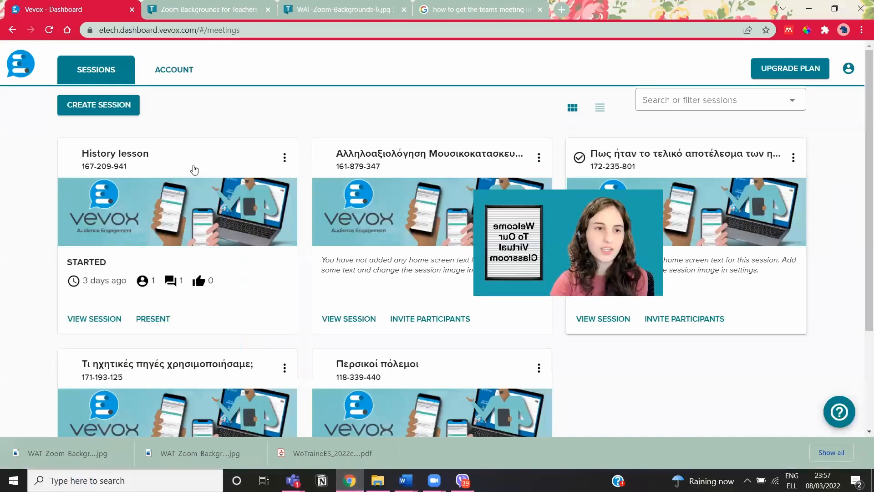
click(119, 321)
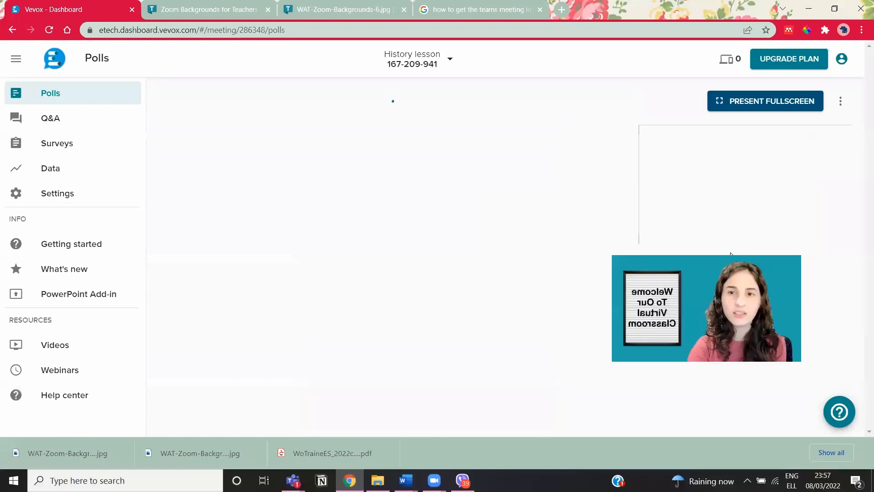
click(425, 64)
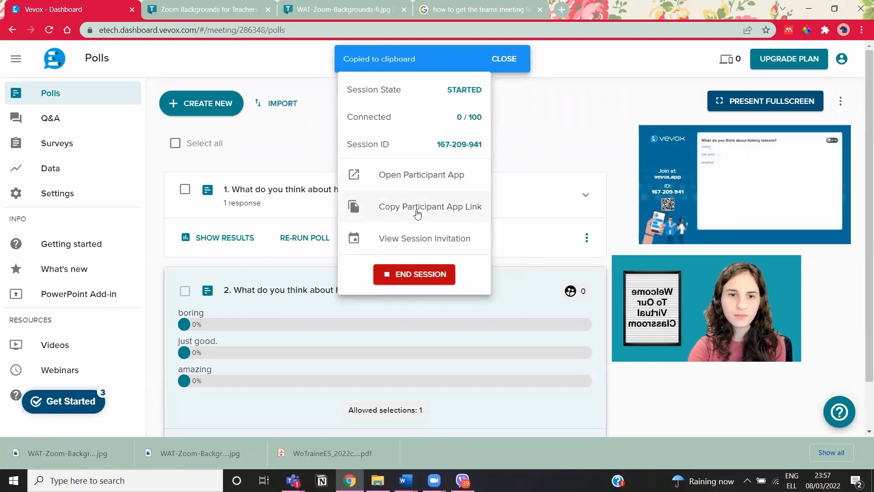
click(418, 214)
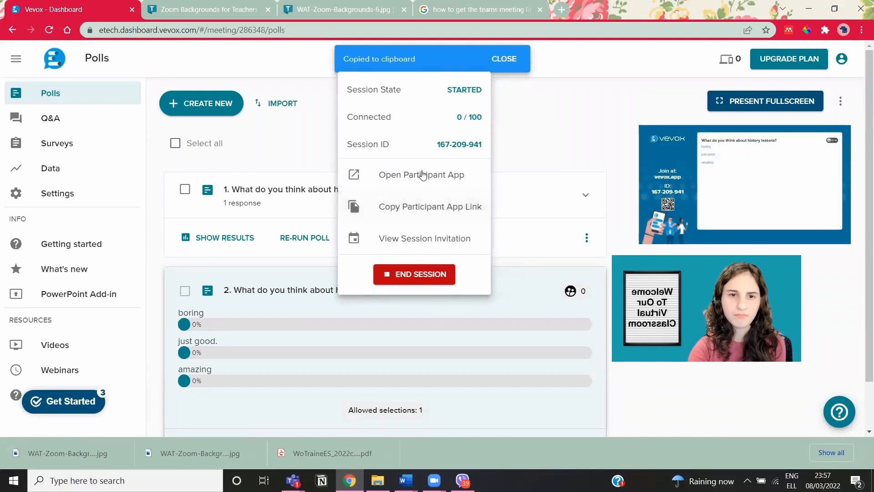
double_click(457, 145)
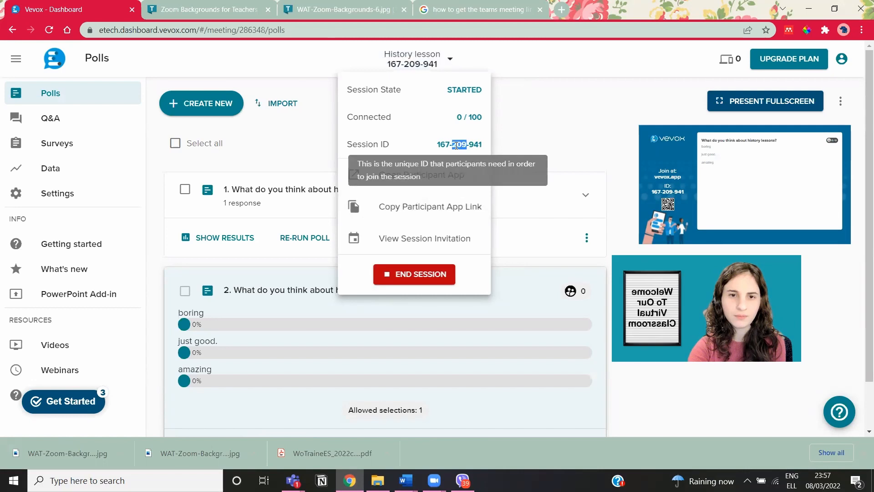
triple_click(456, 145)
right_click(469, 151)
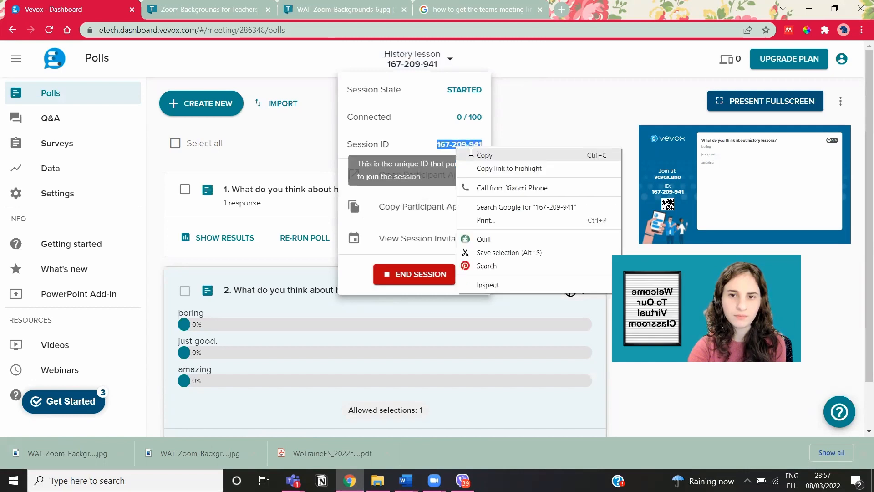
click(532, 152)
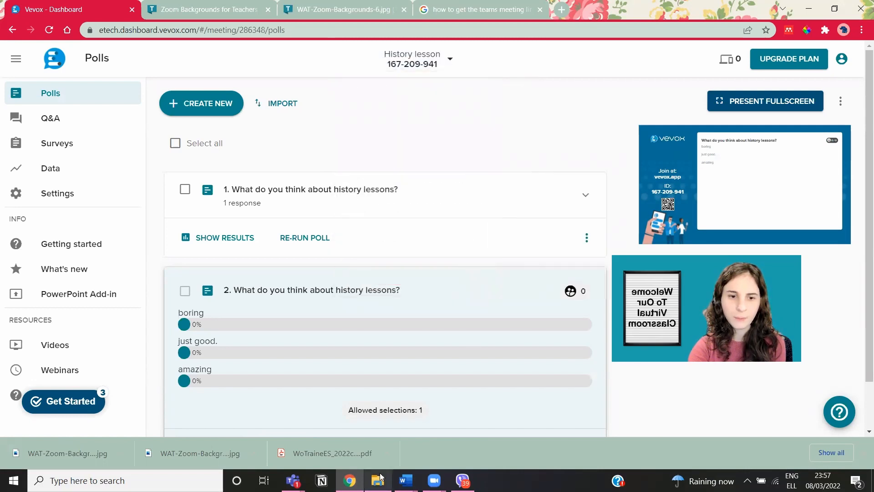
mouse_move(293, 481)
click(354, 431)
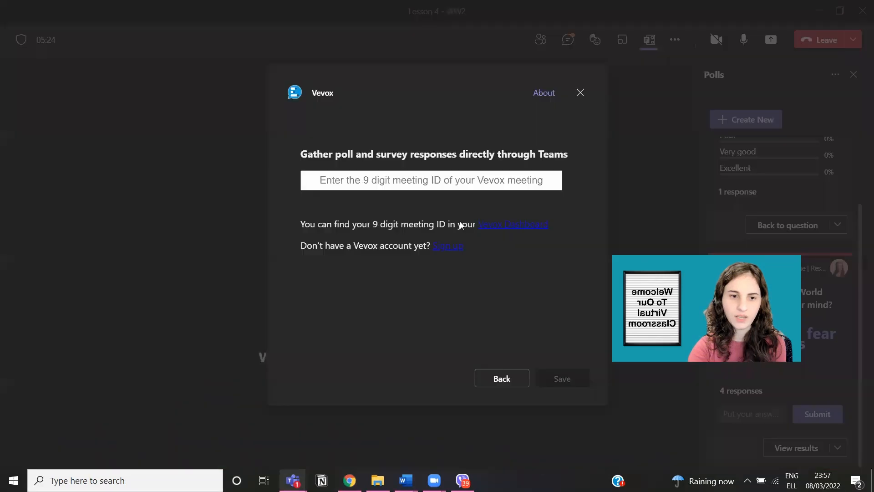
Step: Paste the History lesson session ID into Vevox's meeting-ID field and save it
click(450, 184)
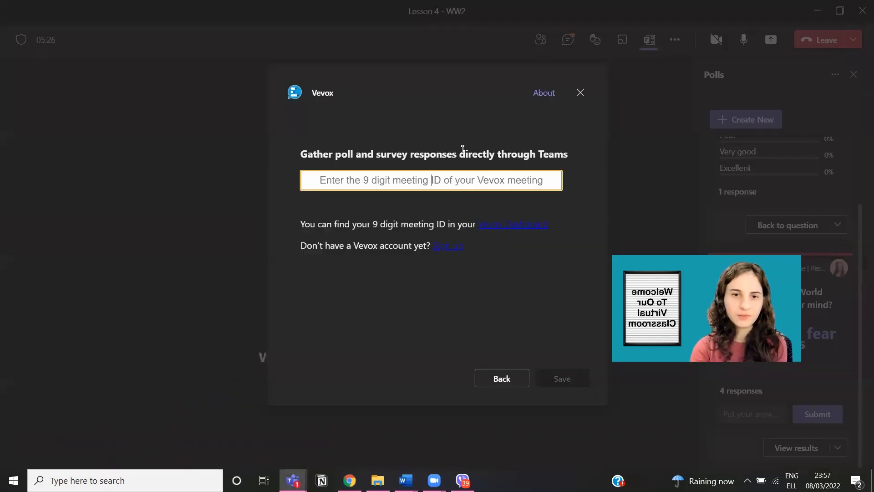
key(ctrl+v)
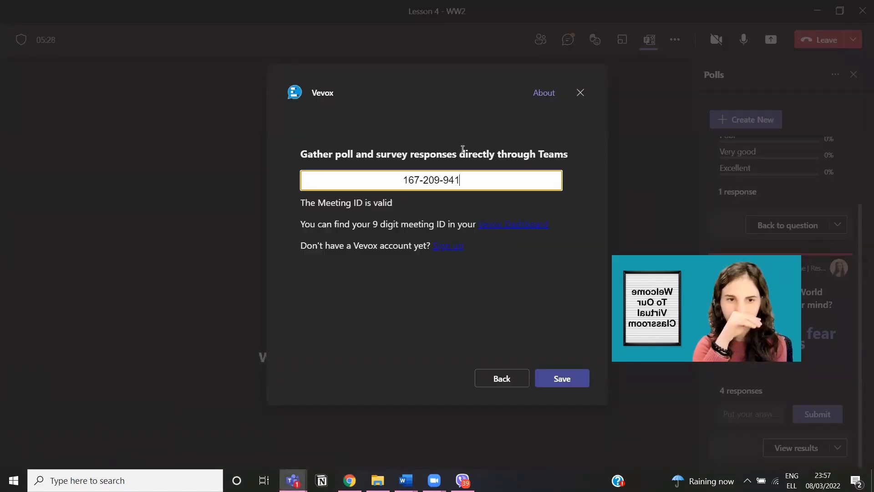
click(571, 382)
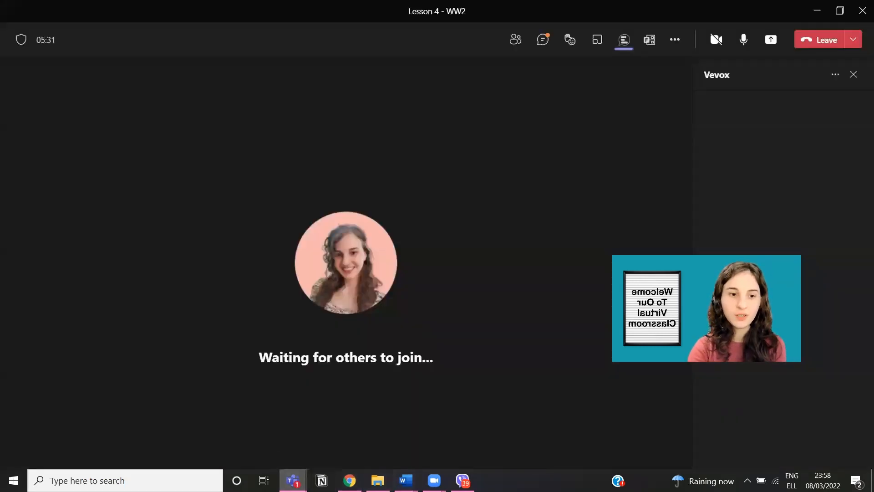
Step: Move between the meeting and History class channel windows, then open the Calendar
mouse_move(293, 481)
click(236, 422)
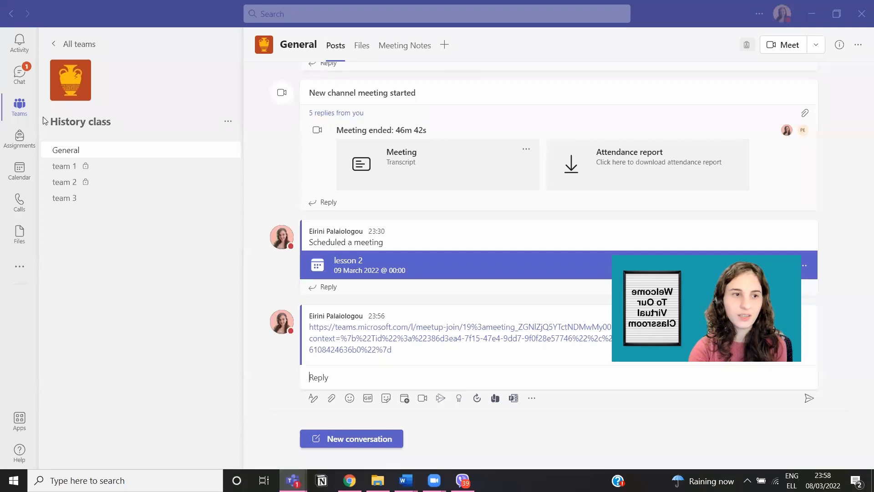
click(356, 337)
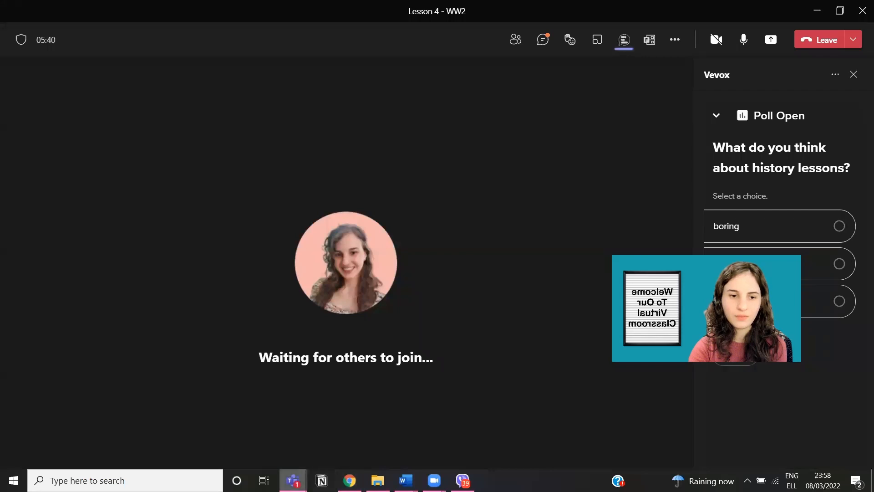
mouse_move(296, 473)
click(263, 421)
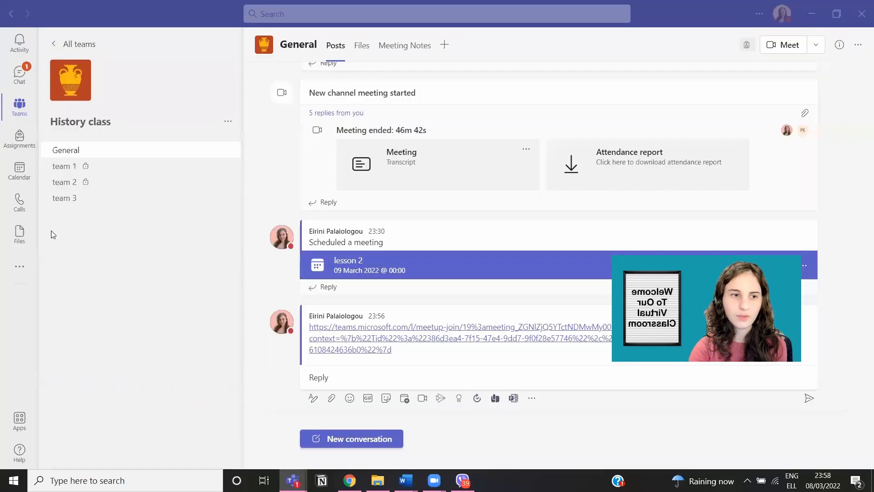
click(18, 182)
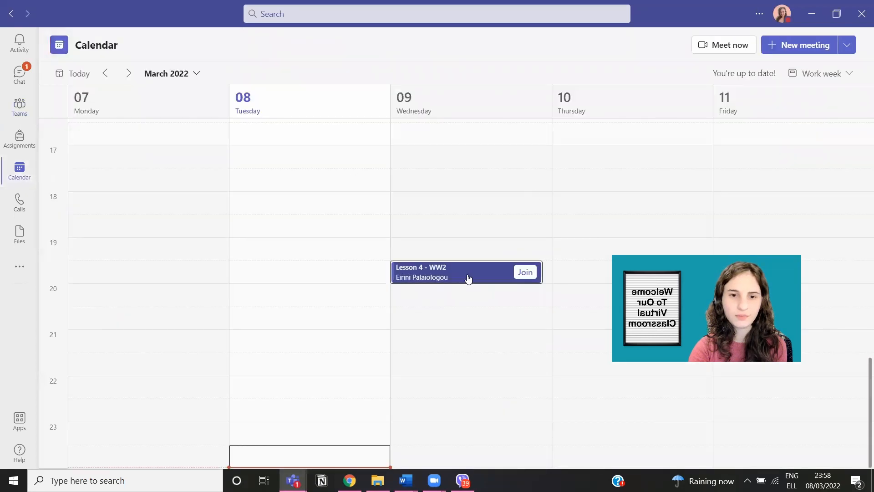
Step: Edit the Lesson 4 - WW2 event to view its Vevox poll tab, then return to the call
right_click(459, 281)
click(422, 294)
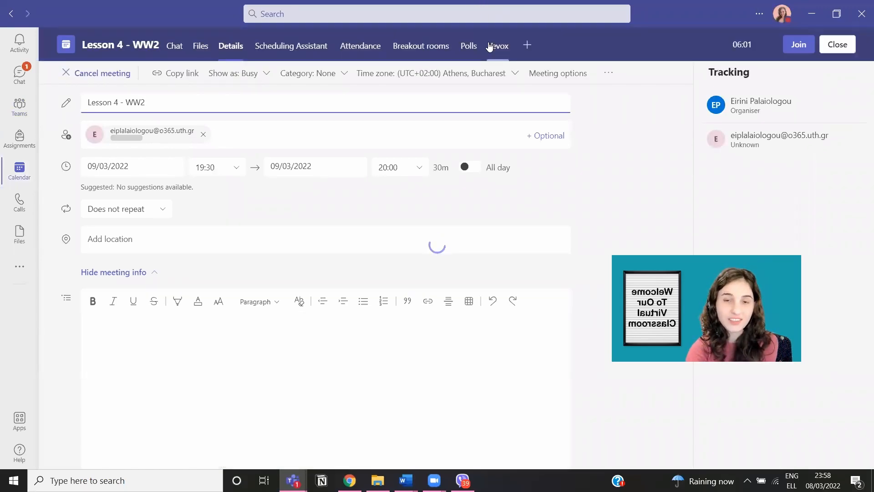
click(491, 46)
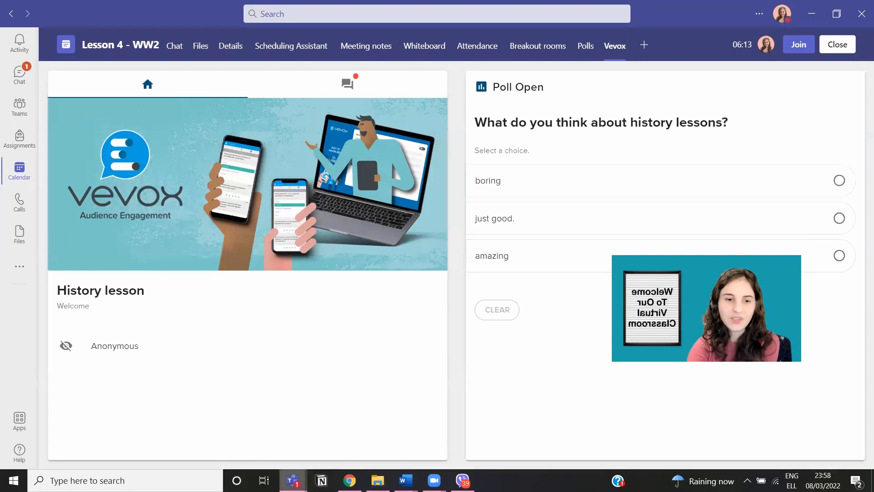
mouse_move(293, 481)
click(378, 407)
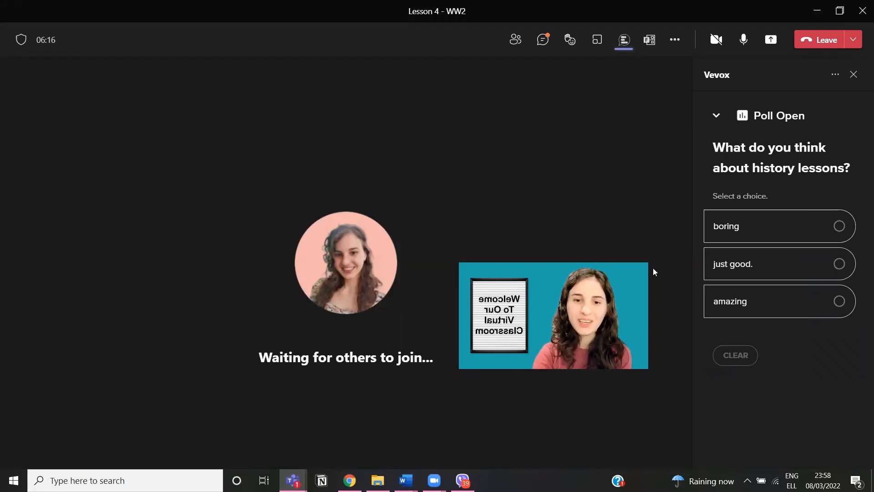
Step: Drag the self-view video to the top-left and vote 'boring' in the Vevox poll
drag(647, 271, 182, 97)
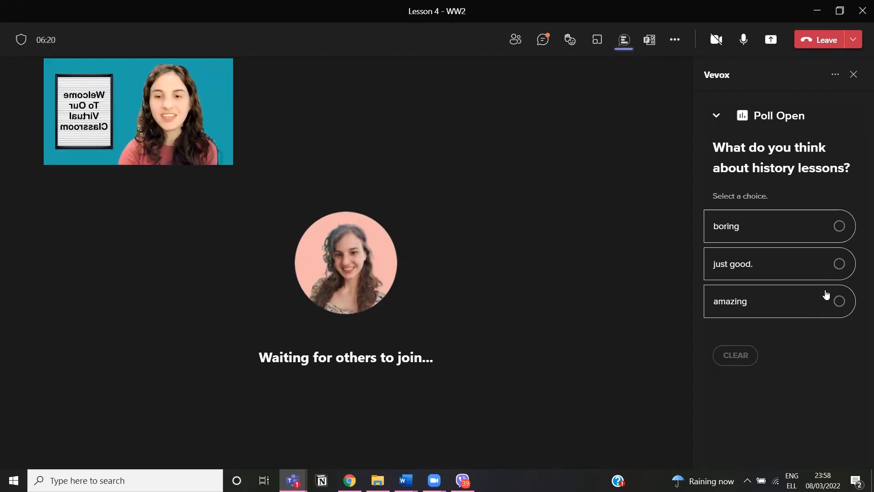
click(807, 241)
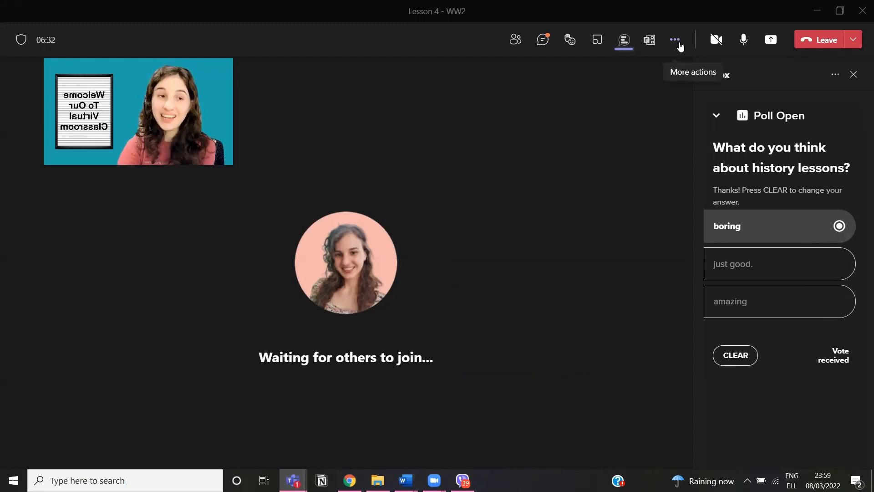
Step: Try twice to turn on Include computer sound for sharing, then reopen the Share content options
click(679, 44)
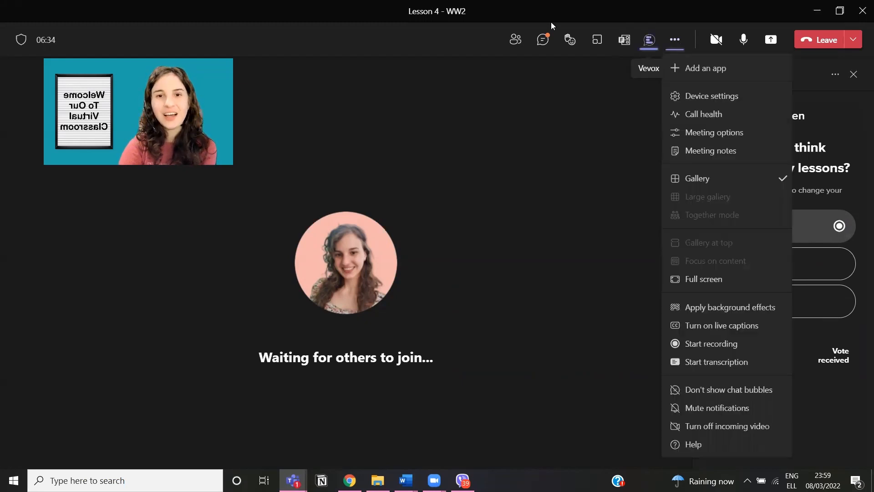
click(590, 85)
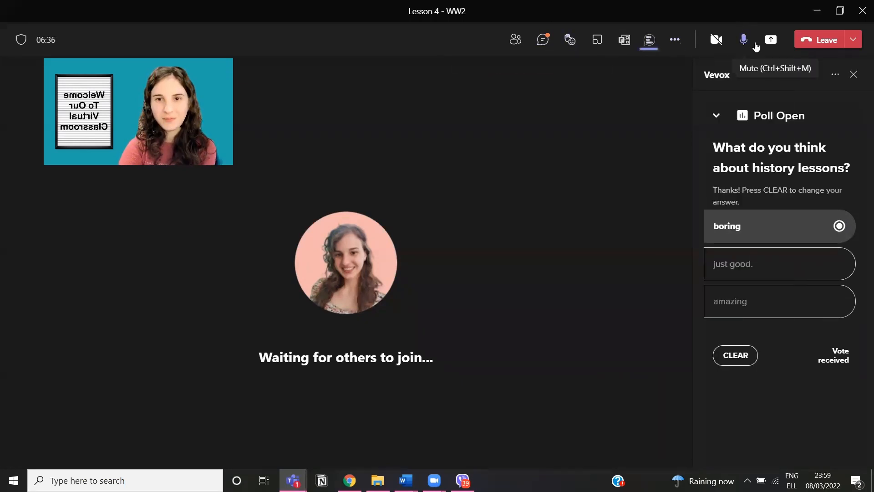
click(769, 42)
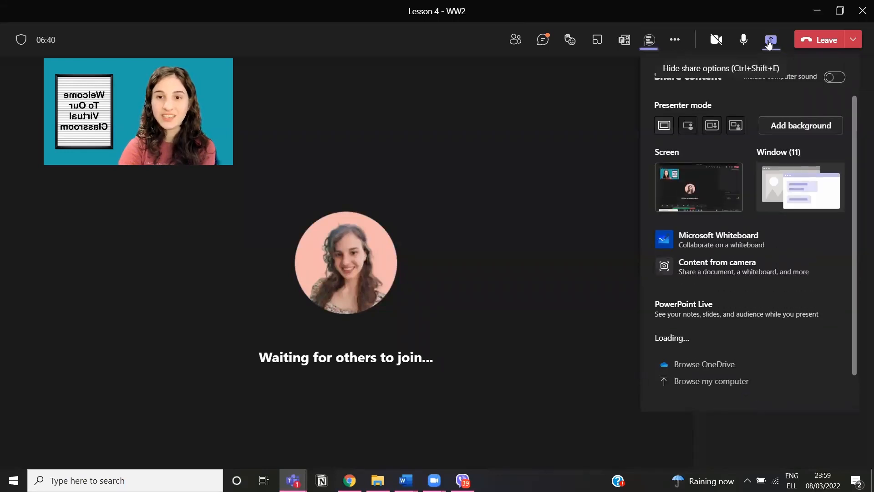
click(843, 80)
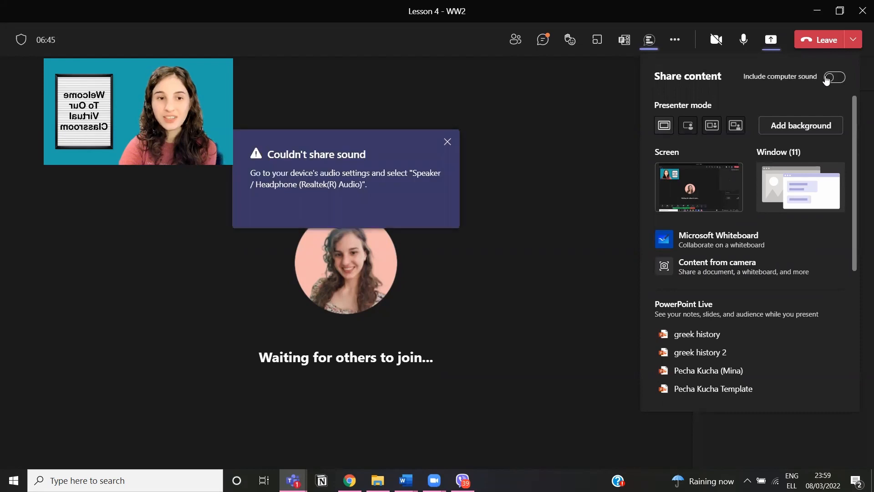
click(451, 141)
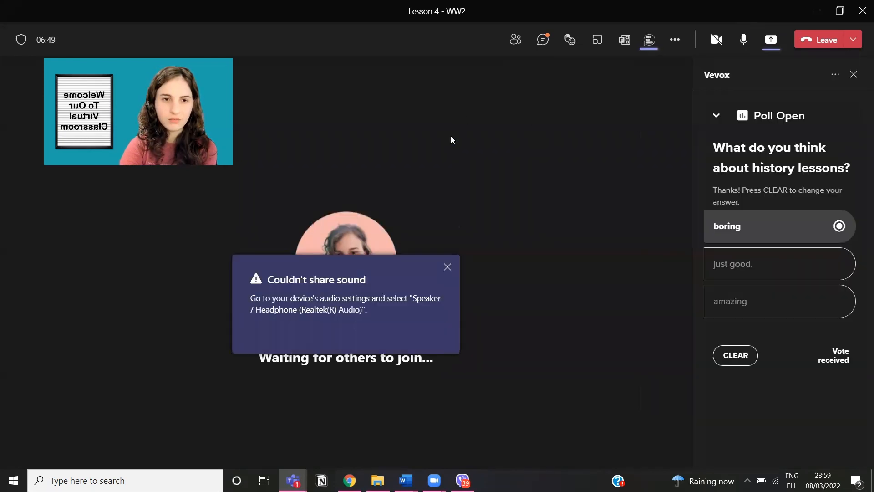
click(764, 43)
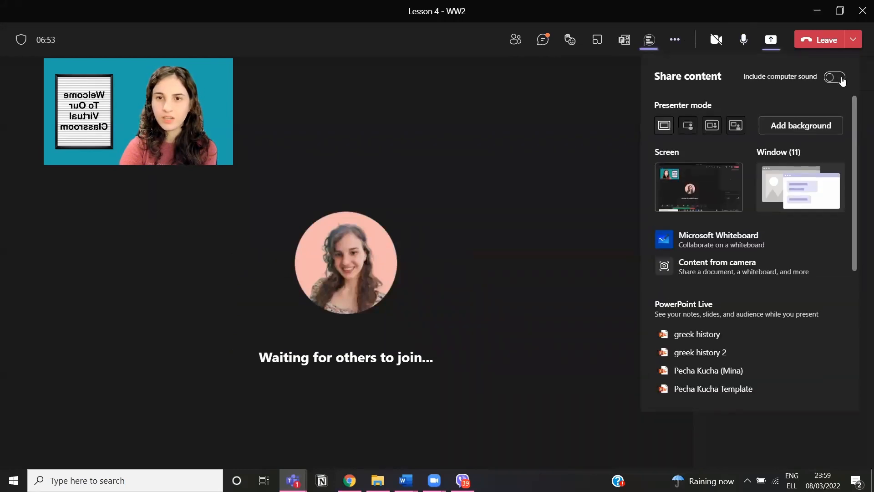
click(842, 78)
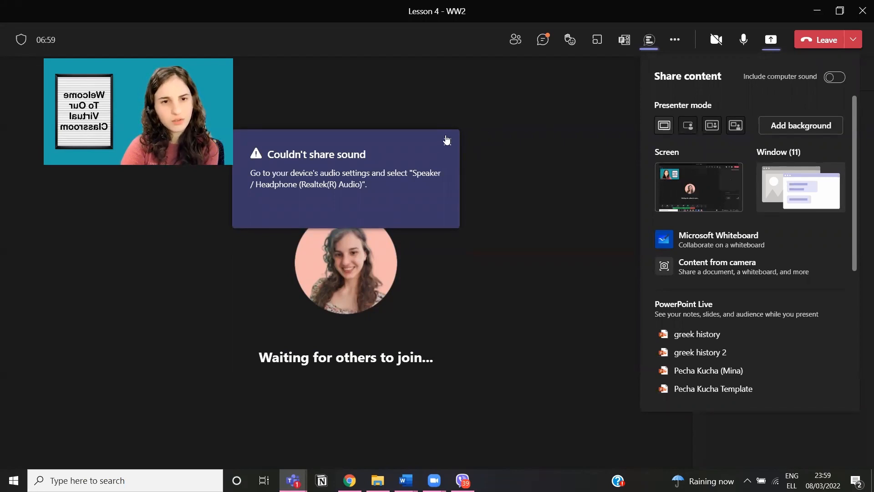
click(597, 97)
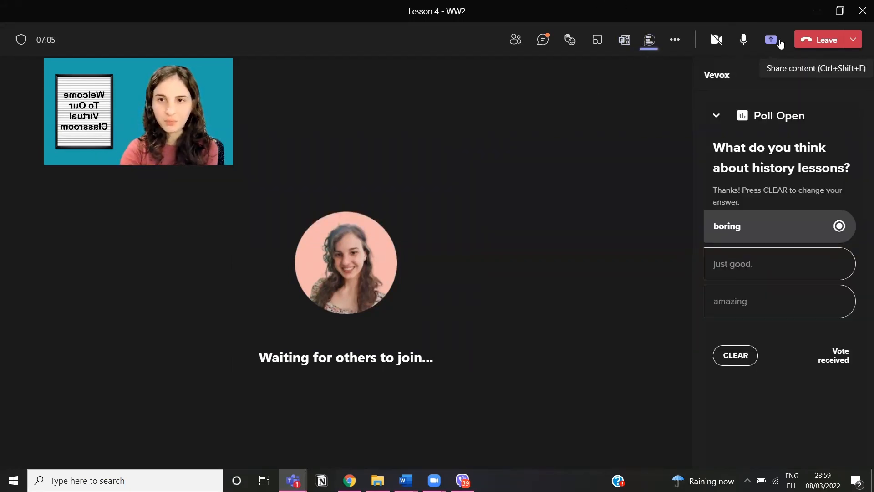
click(773, 41)
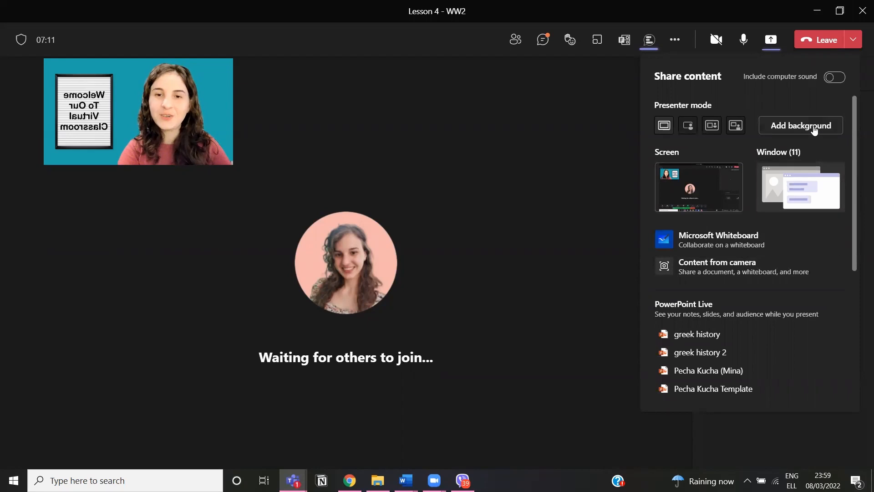
scroll(776, 154, down, 2)
scroll(776, 155, up, 2)
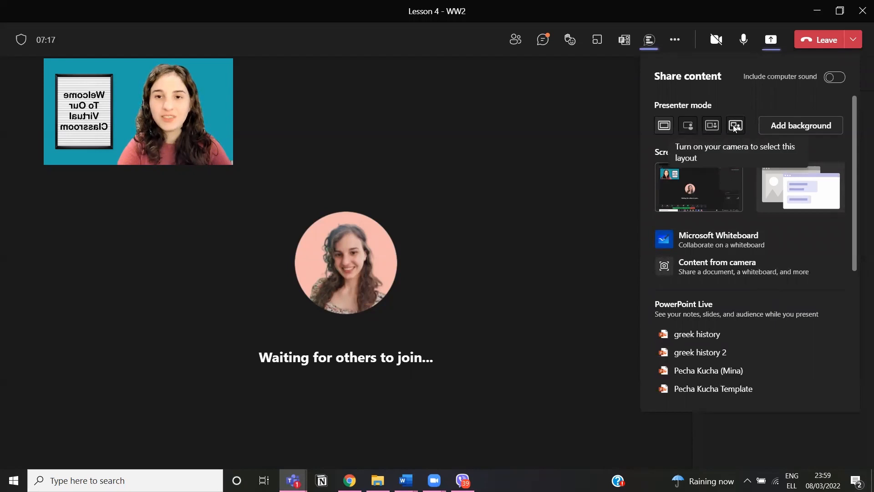
click(803, 130)
scroll(781, 282, down, 3)
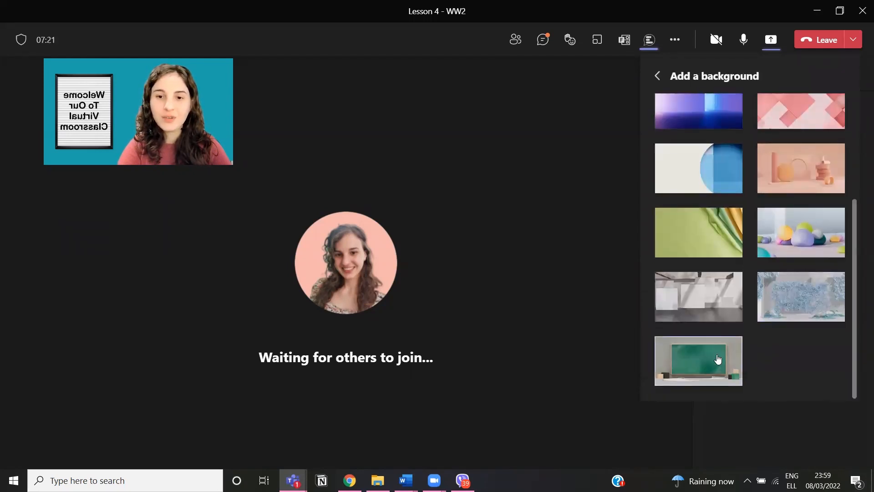
scroll(745, 128, up, 3)
click(658, 82)
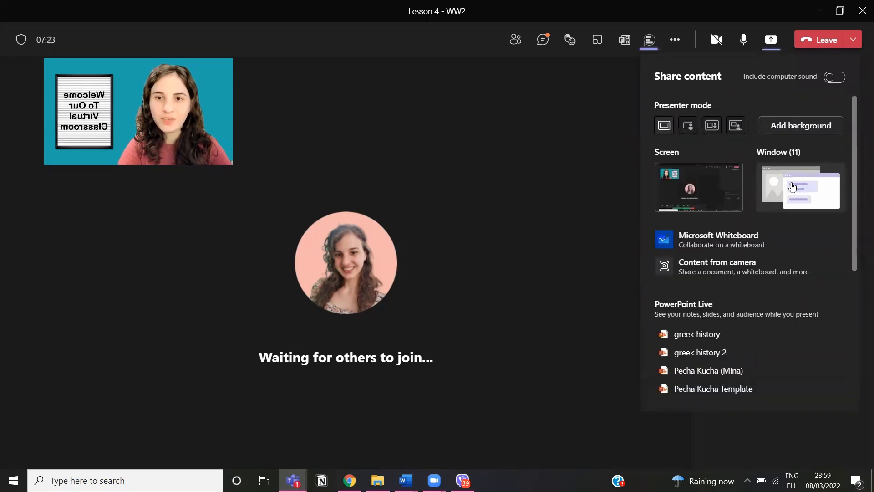
scroll(740, 250, down, 1)
scroll(739, 248, up, 1)
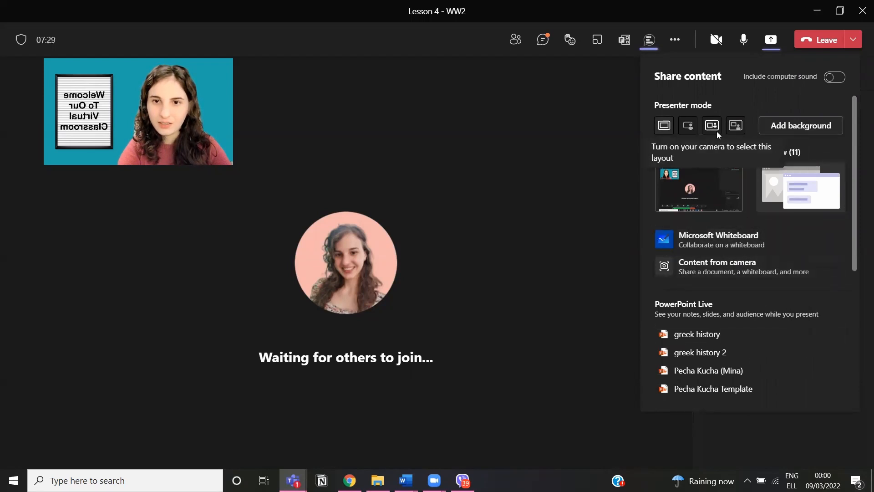
click(775, 127)
click(659, 77)
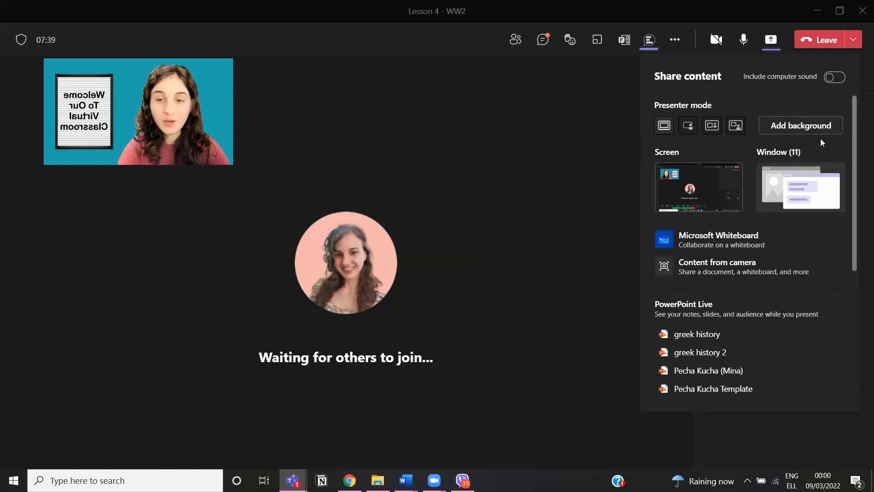
click(780, 180)
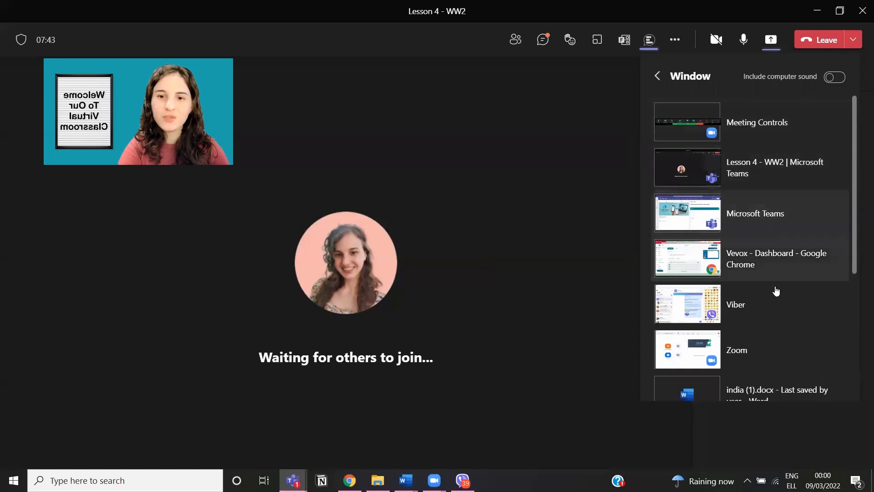
scroll(781, 273, down, 4)
scroll(794, 228, up, 4)
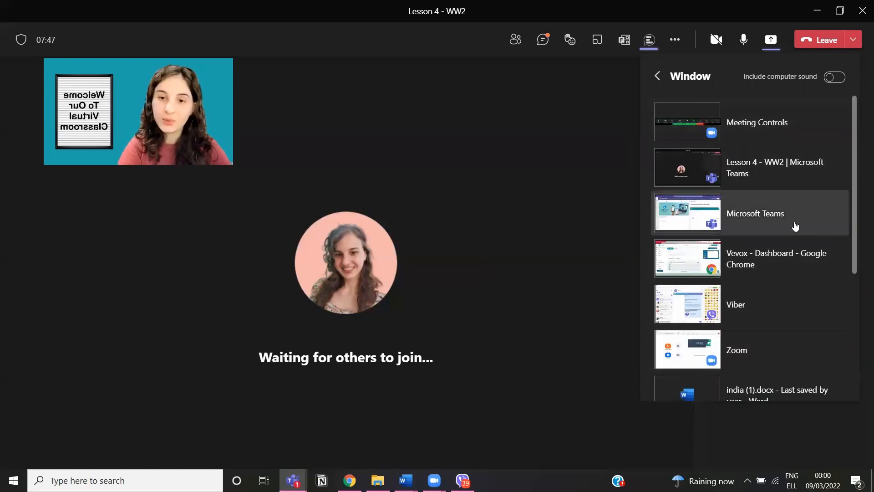
scroll(795, 227, down, 2)
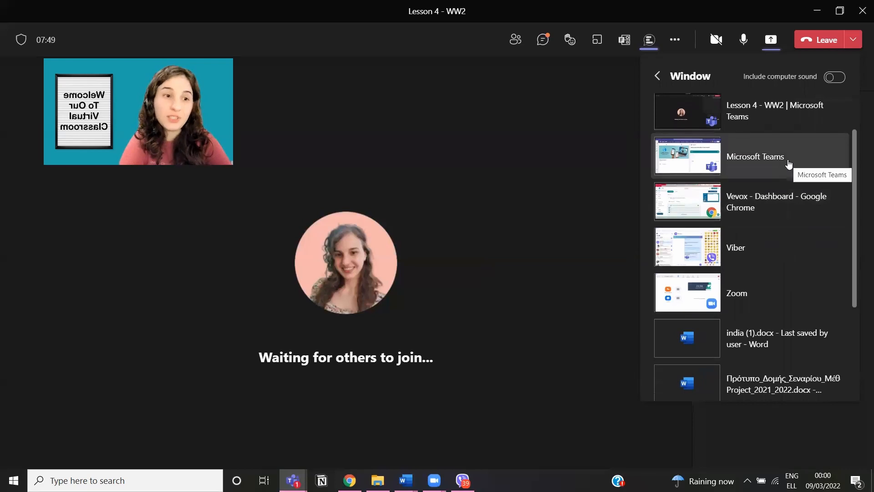
click(659, 76)
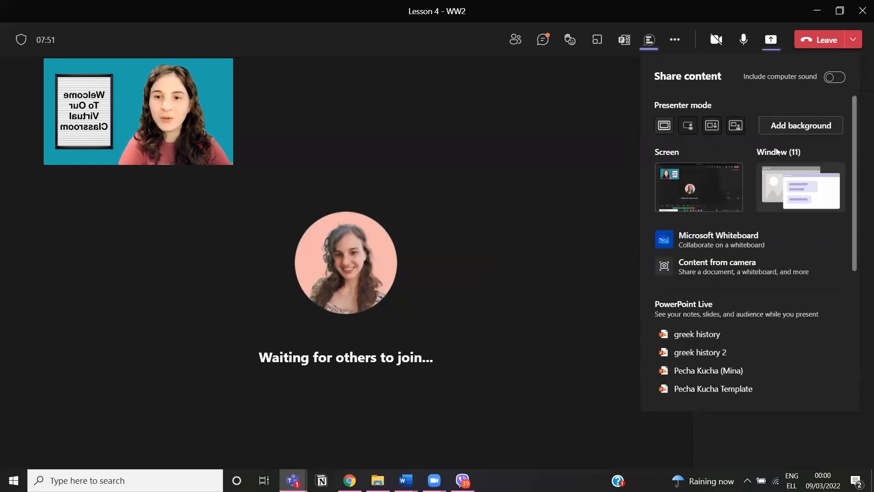
Step: Share a Microsoft Whiteboard, close the Vevox panel, and place a peach sticky note
click(760, 247)
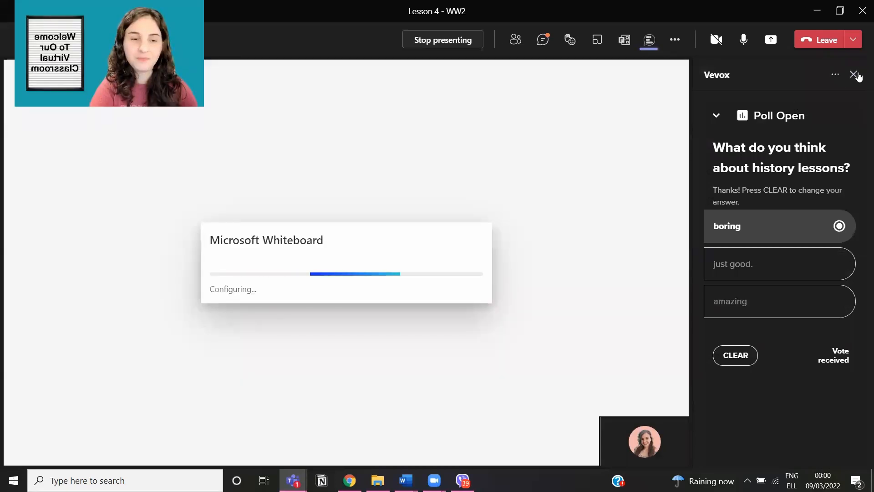
click(855, 74)
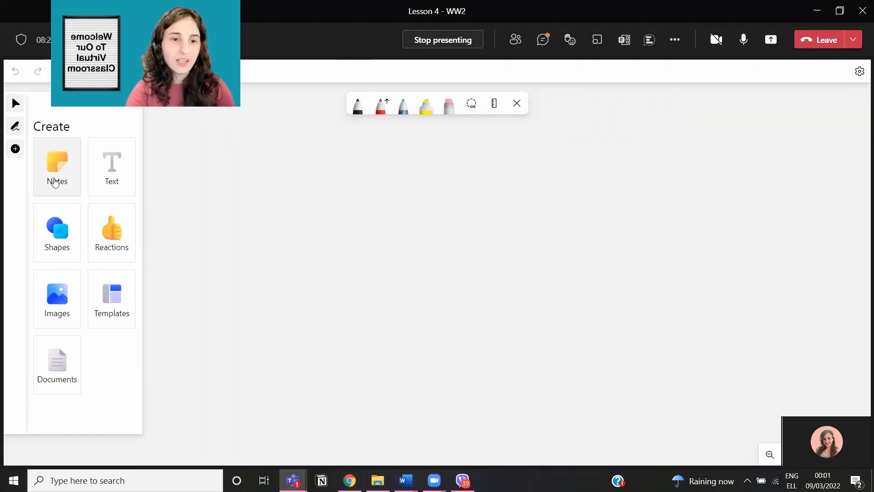
click(56, 172)
click(111, 159)
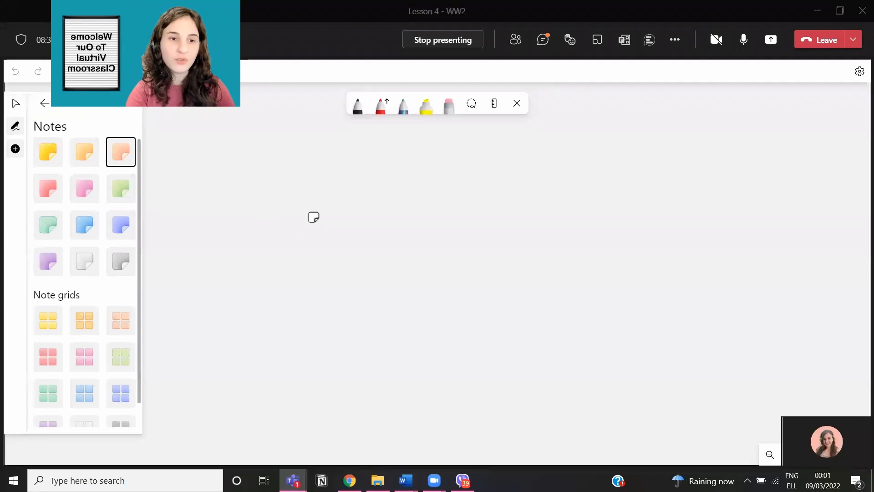
click(299, 204)
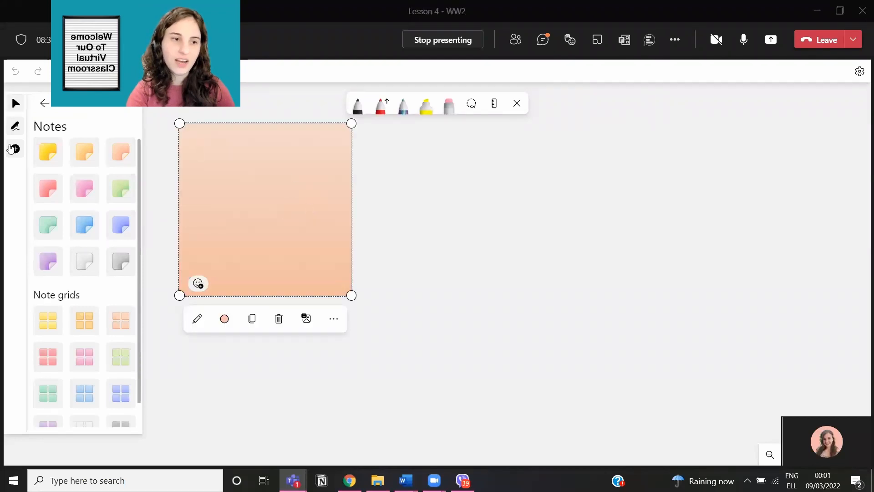
click(14, 125)
click(489, 255)
drag(489, 256, 509, 344)
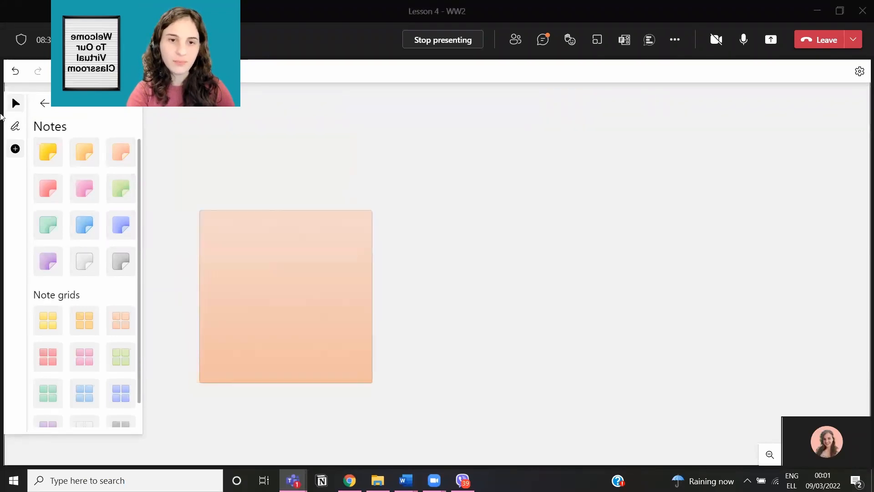
click(15, 125)
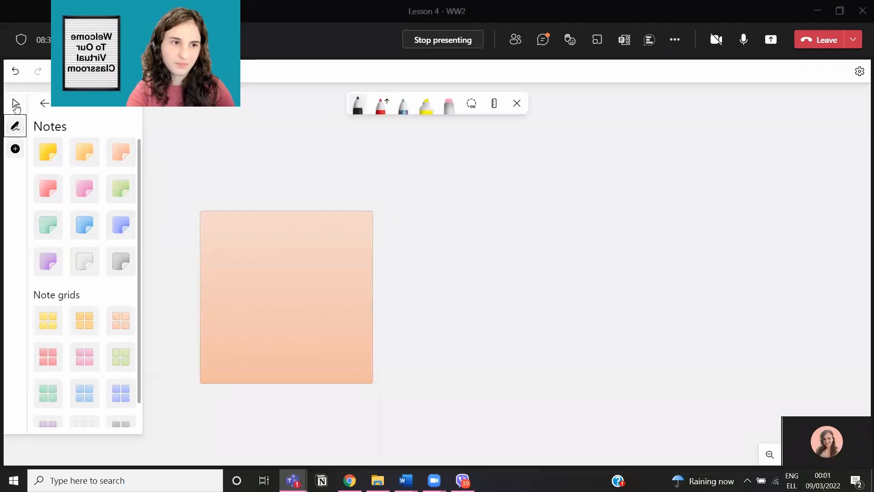
click(15, 103)
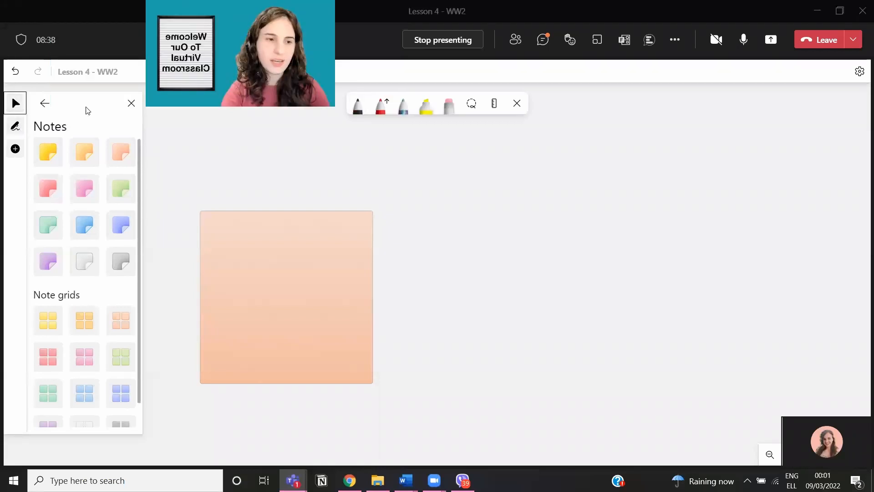
click(15, 149)
Step: Put a heart reaction on the peach note and bring up the Templates categories
click(17, 150)
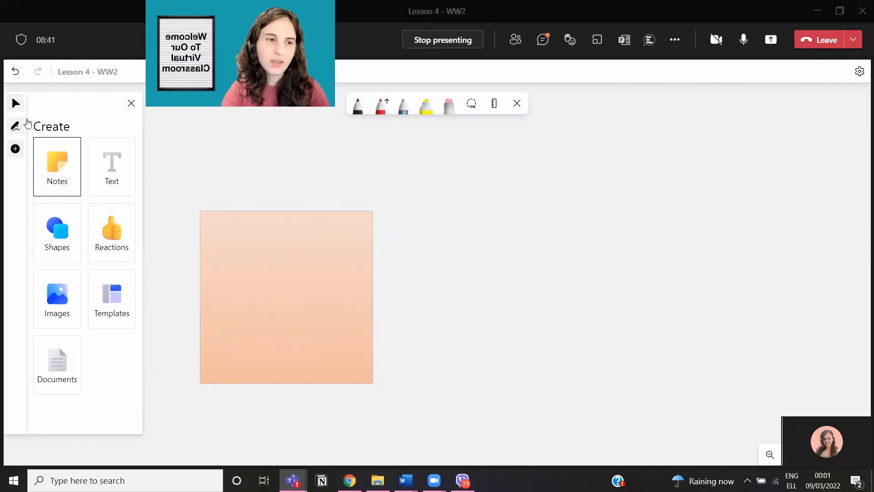
click(109, 241)
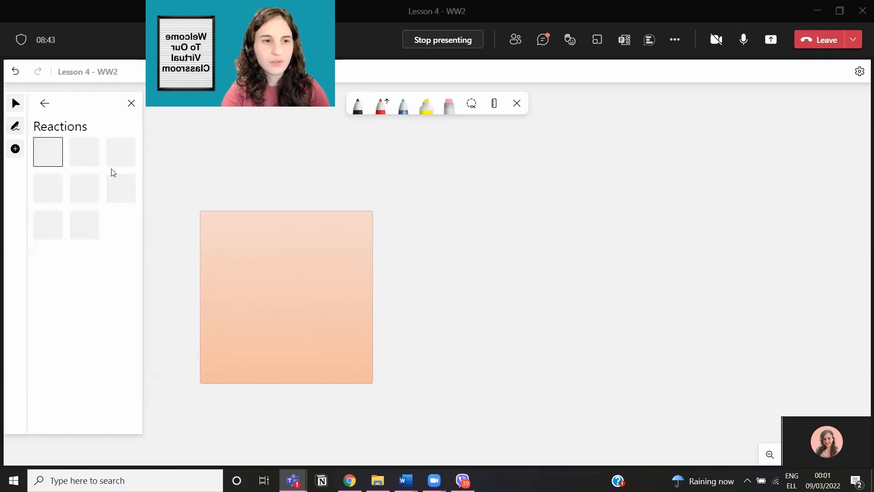
click(94, 154)
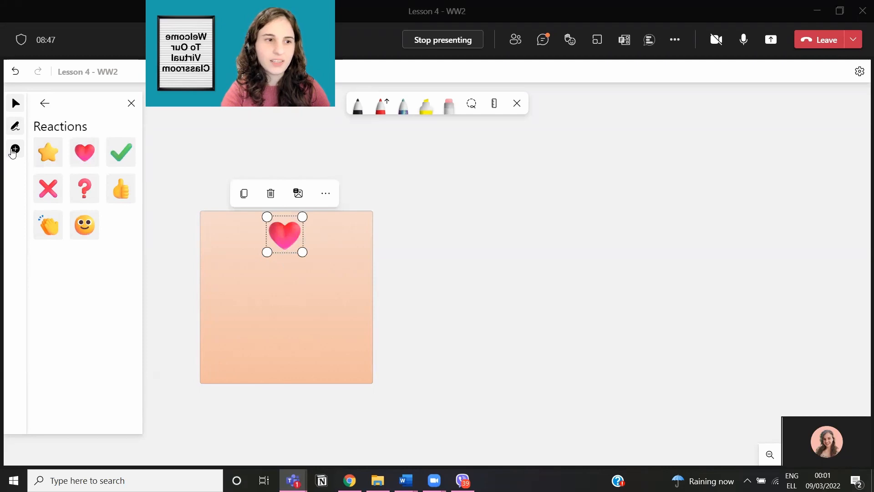
click(13, 153)
click(13, 154)
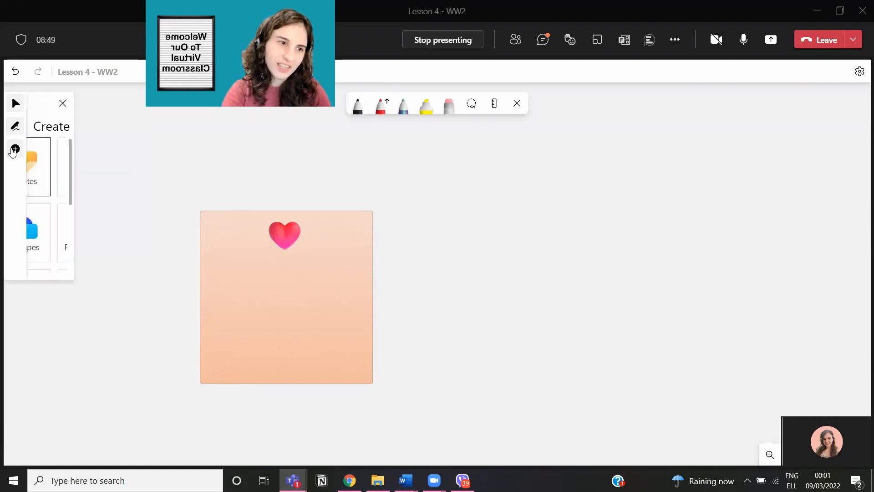
click(111, 298)
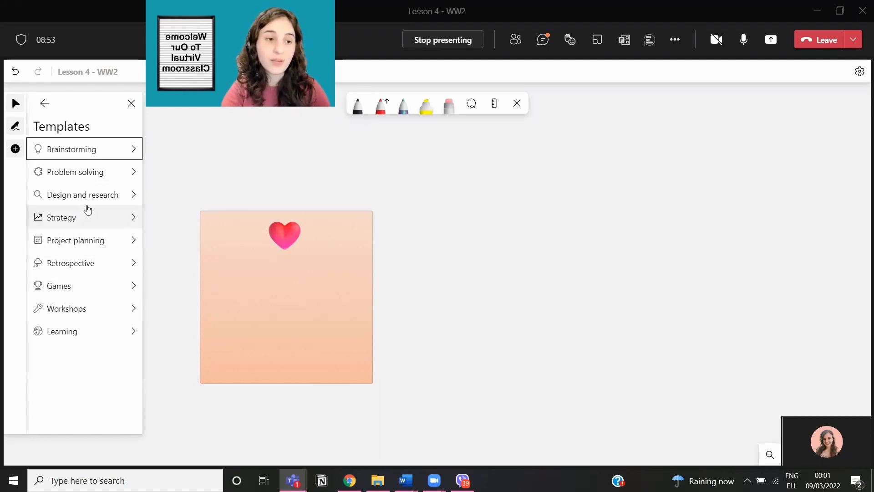
Step: Place the Brainstorming Affinity diagram template onto the whiteboard
click(99, 150)
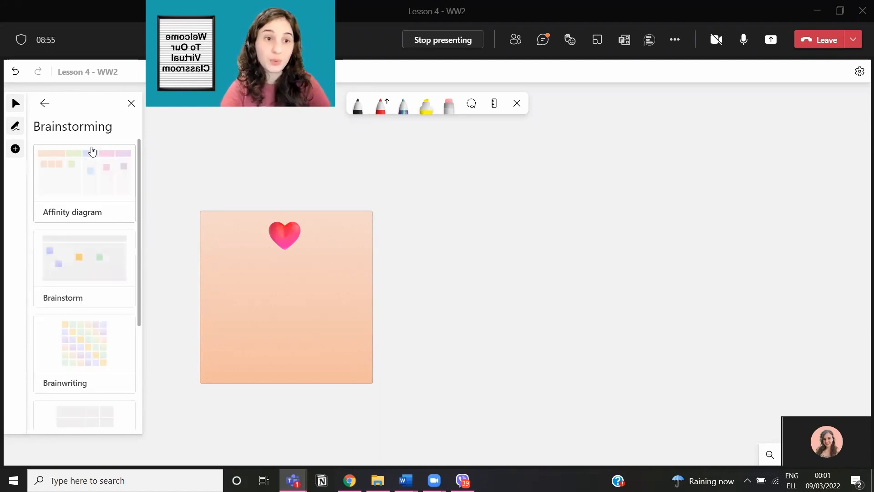
scroll(108, 293, down, 2)
scroll(100, 255, up, 2)
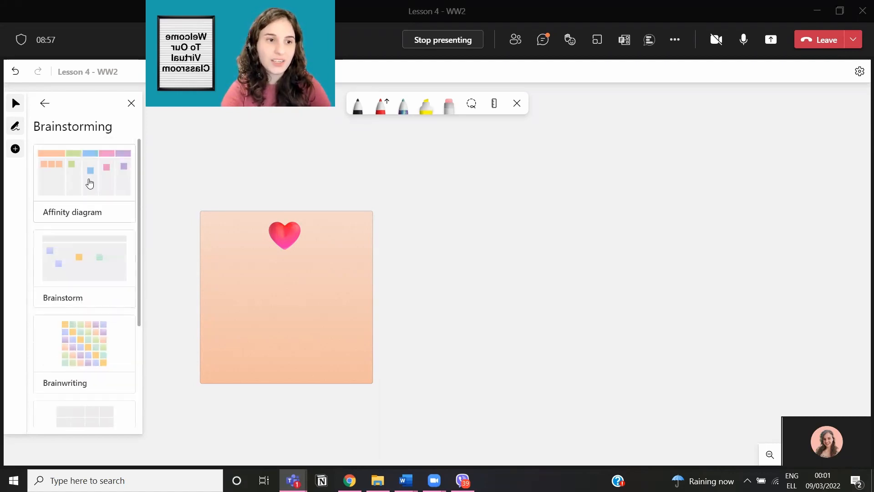
click(90, 183)
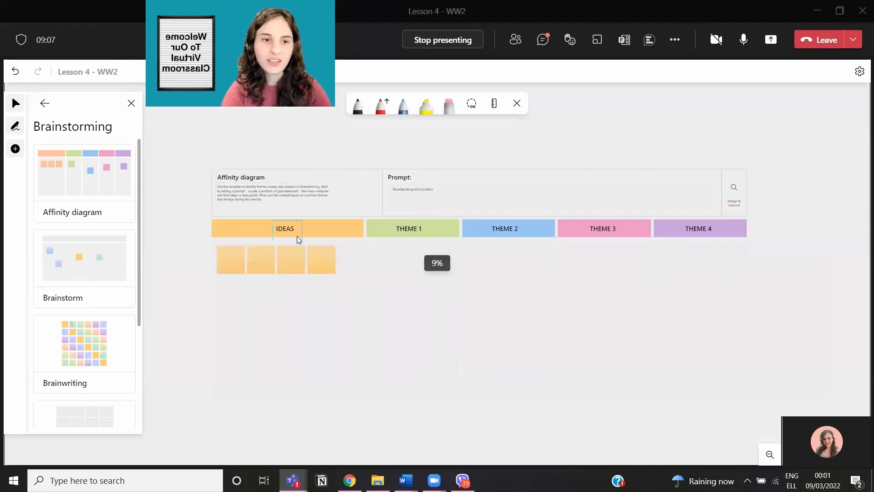
click(292, 230)
Step: Widen the Affinity diagram's header frame to the right
double_click(292, 231)
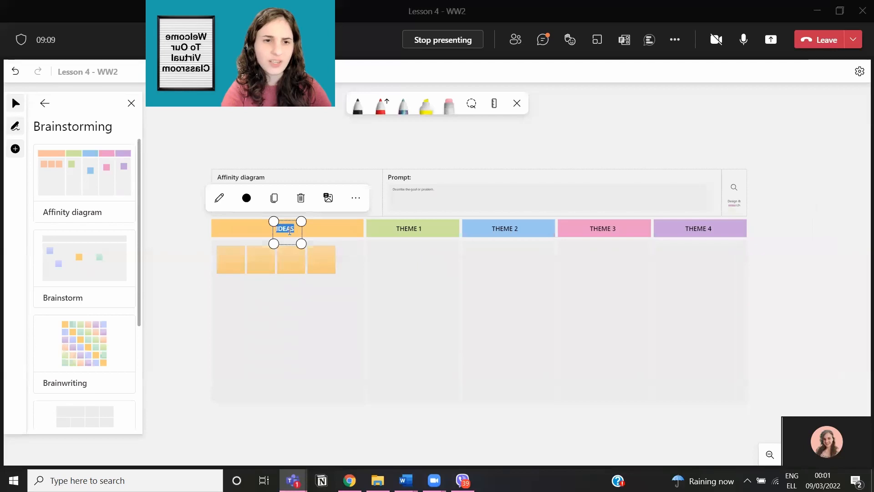
click(454, 233)
click(706, 197)
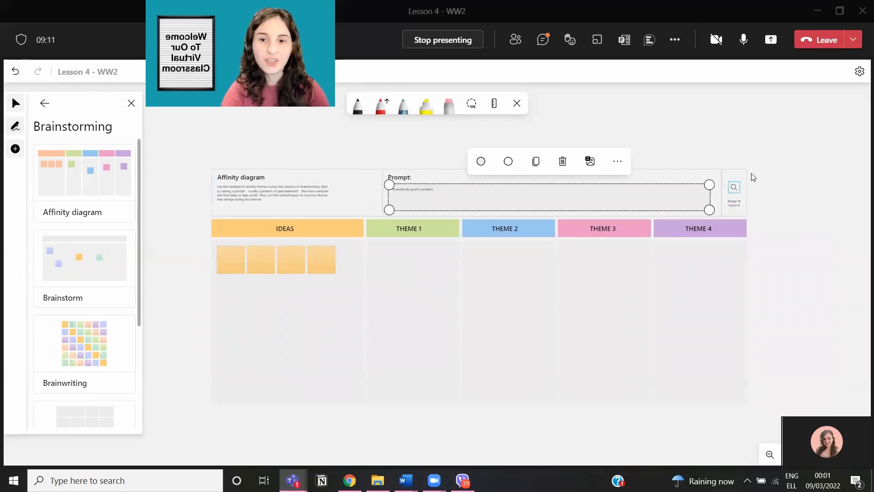
click(744, 173)
drag(746, 170, 803, 170)
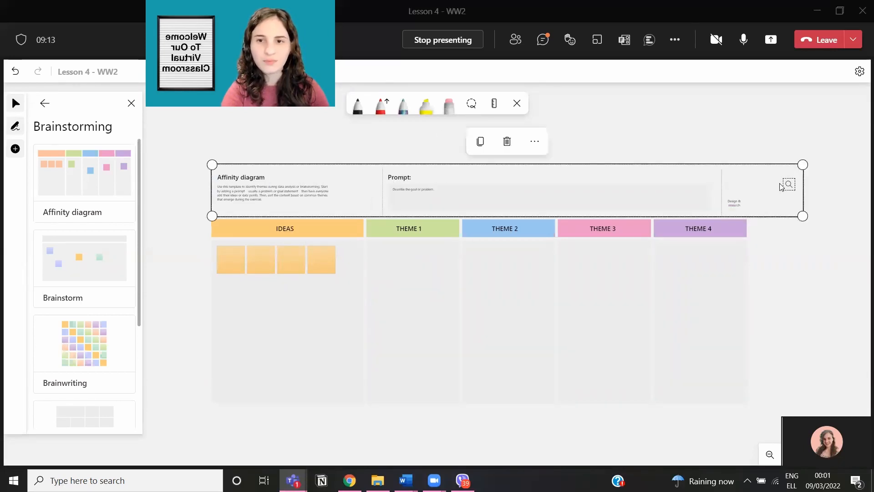
Step: Lock the THEME 4 column in place
click(741, 253)
click(769, 217)
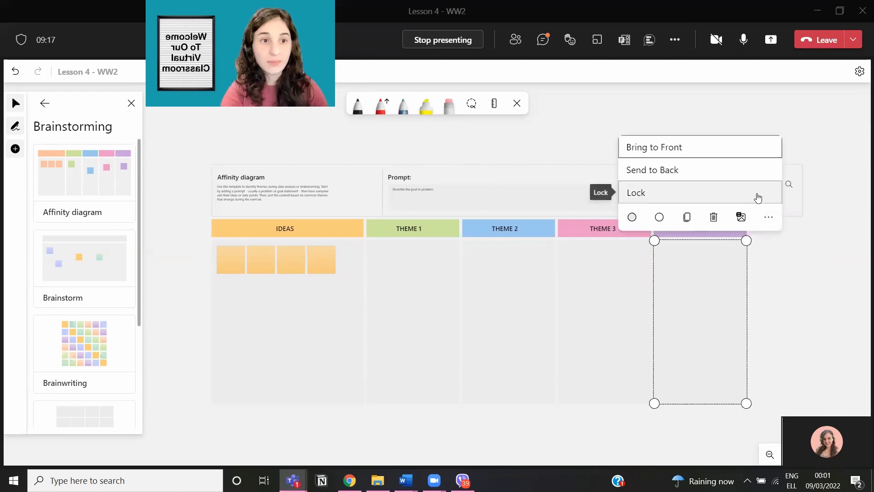
click(717, 193)
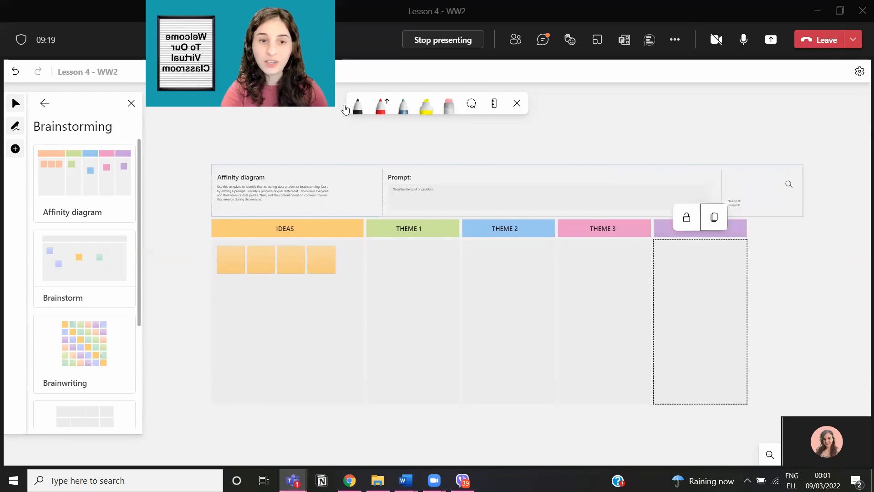
click(214, 160)
click(213, 164)
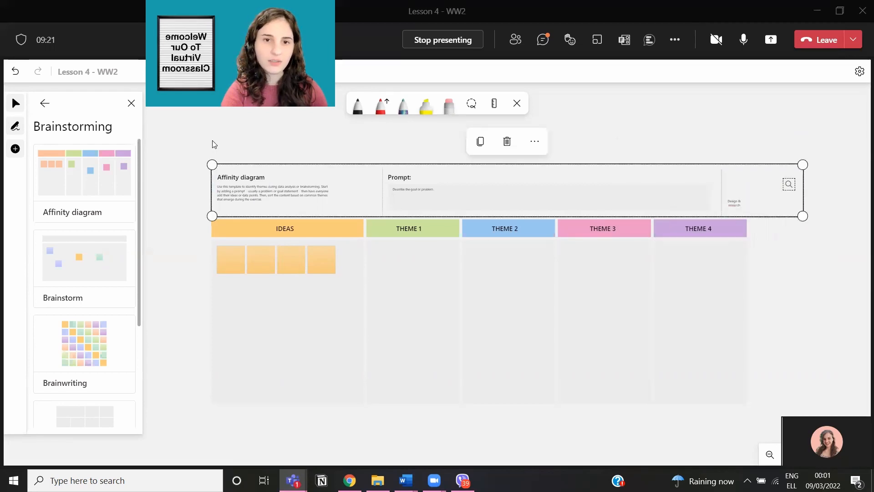
mouse_move(212, 142)
mouse_down()
mouse_move(495, 345)
mouse_move(319, 187)
mouse_move(205, 130)
mouse_up()
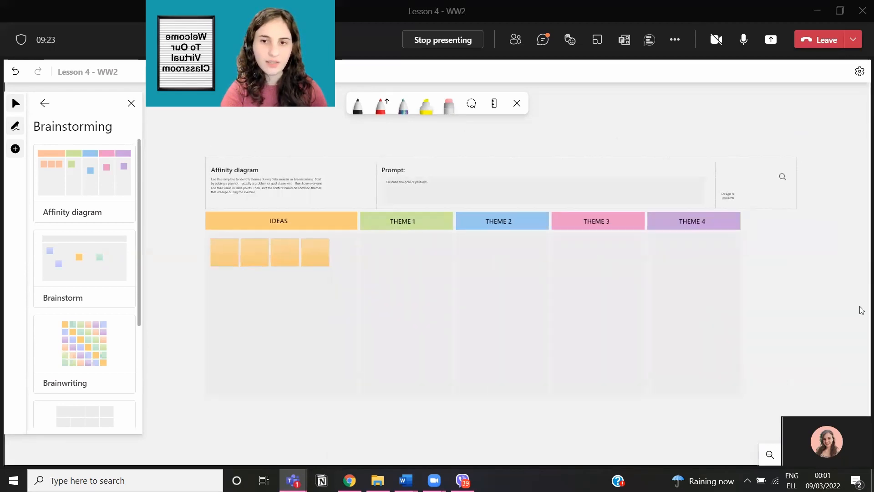
Step: Lock the THEME 4 heading in place and close the template list
click(712, 226)
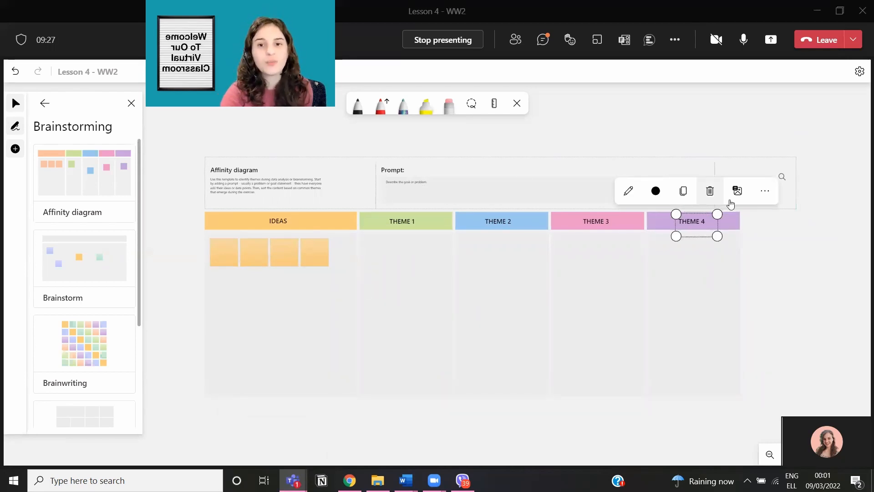
click(765, 191)
click(699, 170)
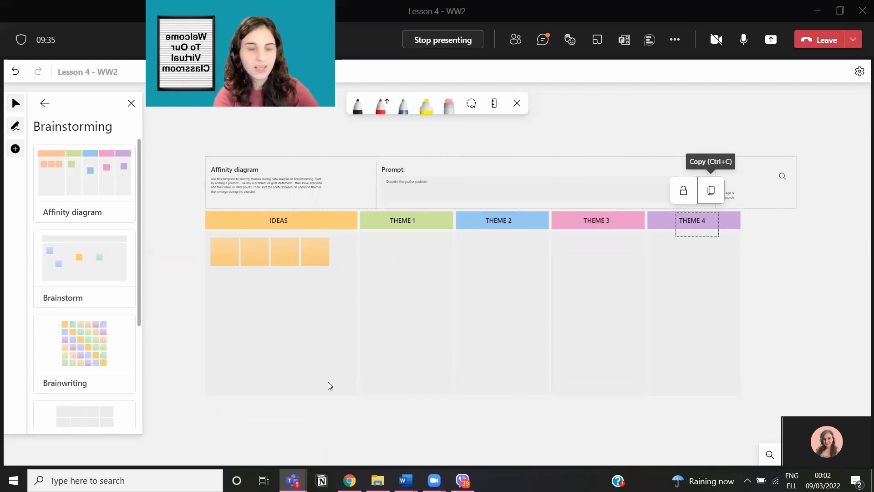
click(131, 103)
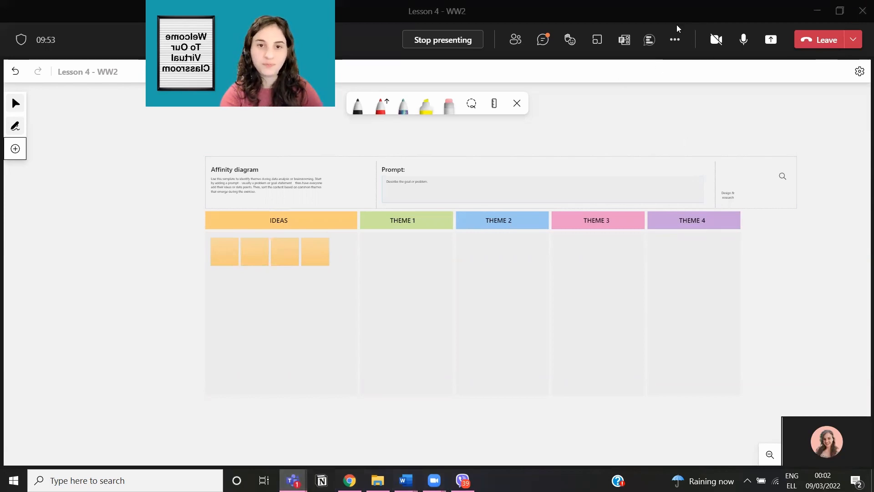
Step: Stop presenting, then show the Lesson 4 - WW2 meeting's Whiteboard tab in the main Teams window
click(416, 42)
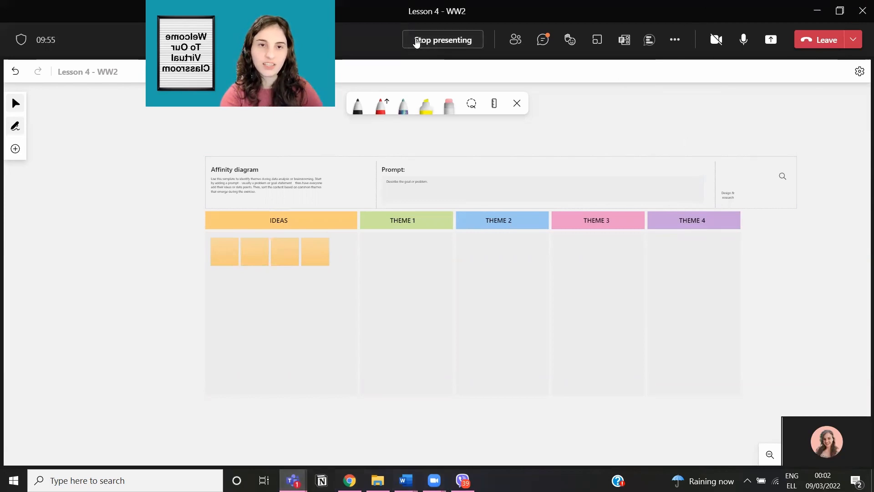
click(416, 41)
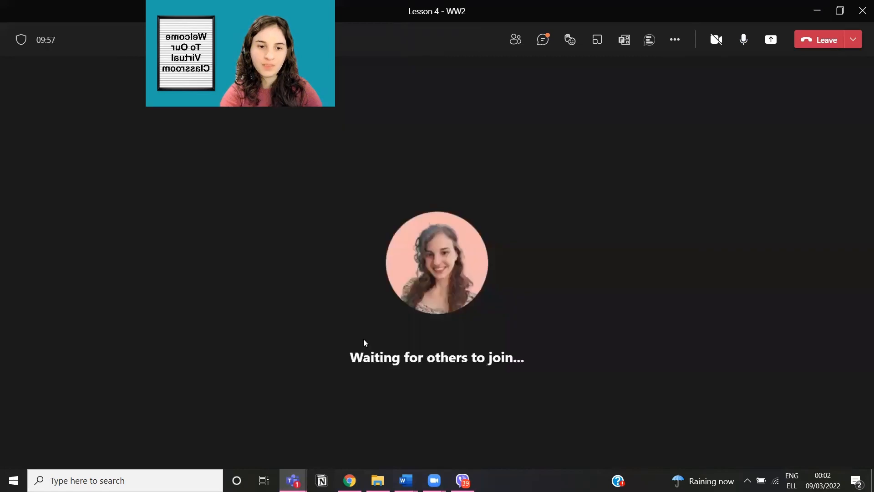
mouse_move(292, 480)
click(234, 425)
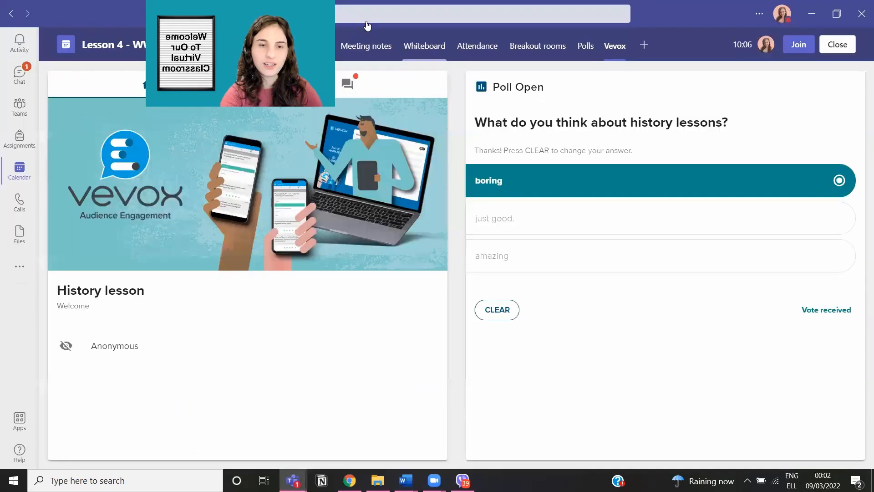
click(419, 56)
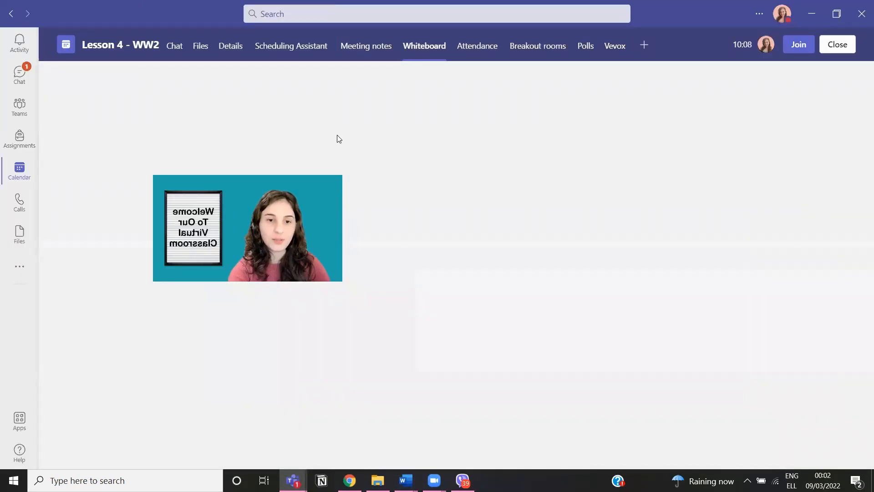